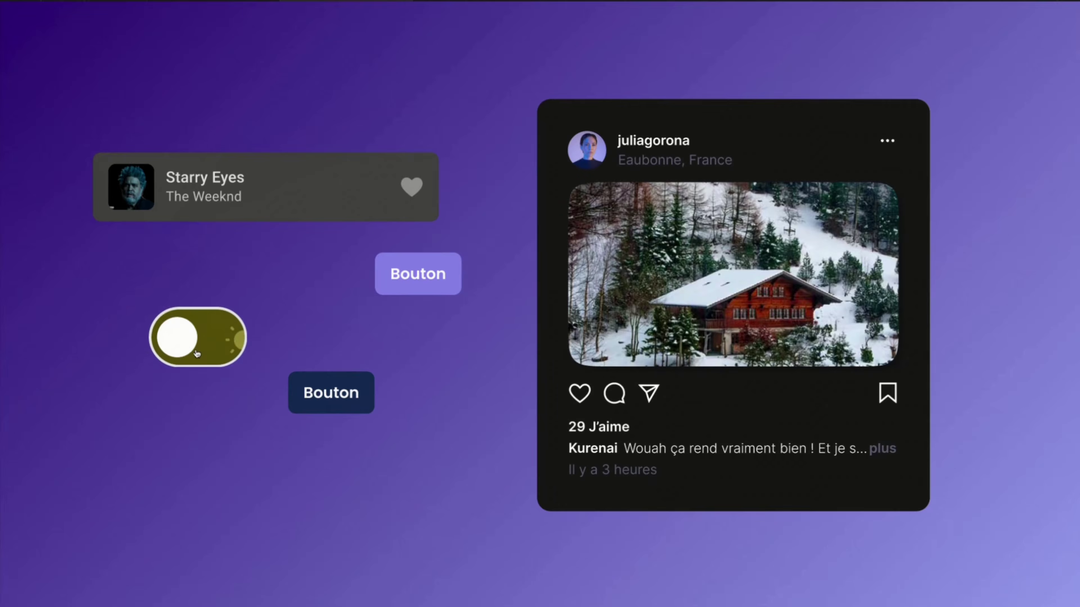
- Try out the day/night switch and the post's heart icon in the interactive demo
left_click(213, 359)
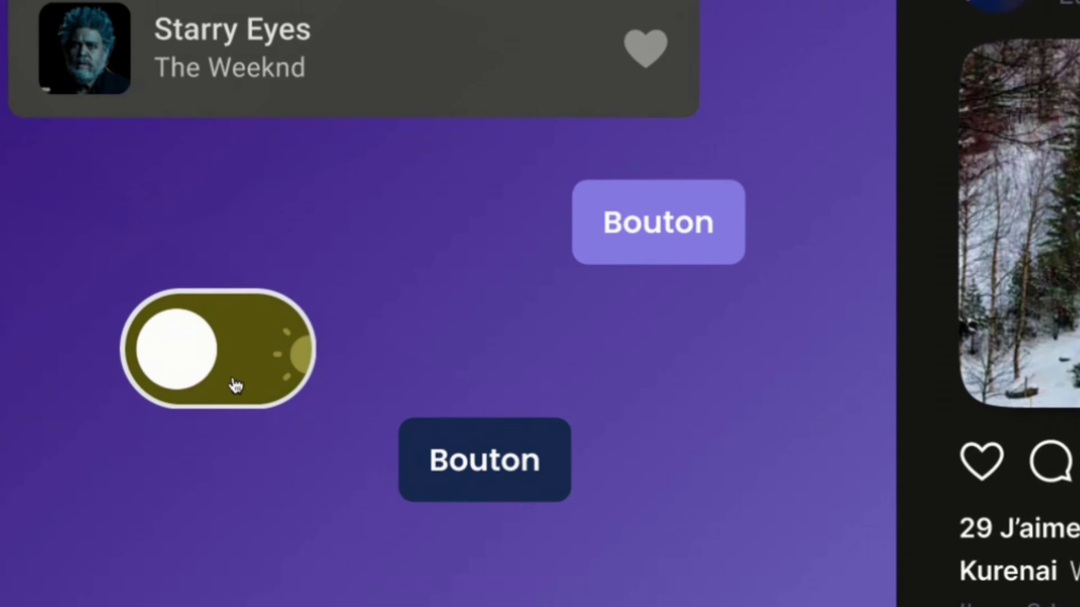
left_click(236, 385)
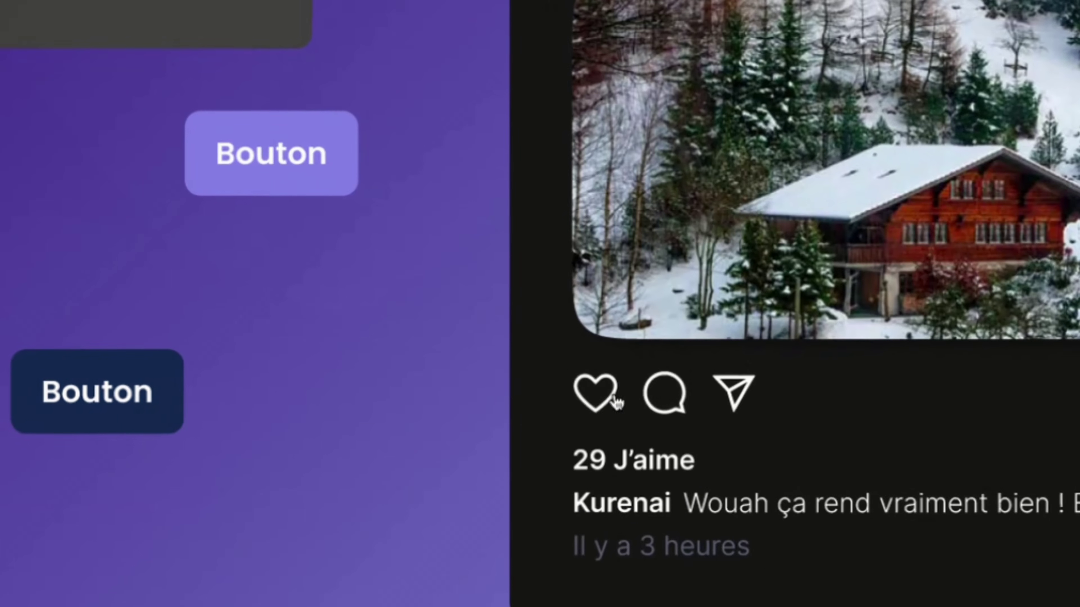
left_click(616, 402)
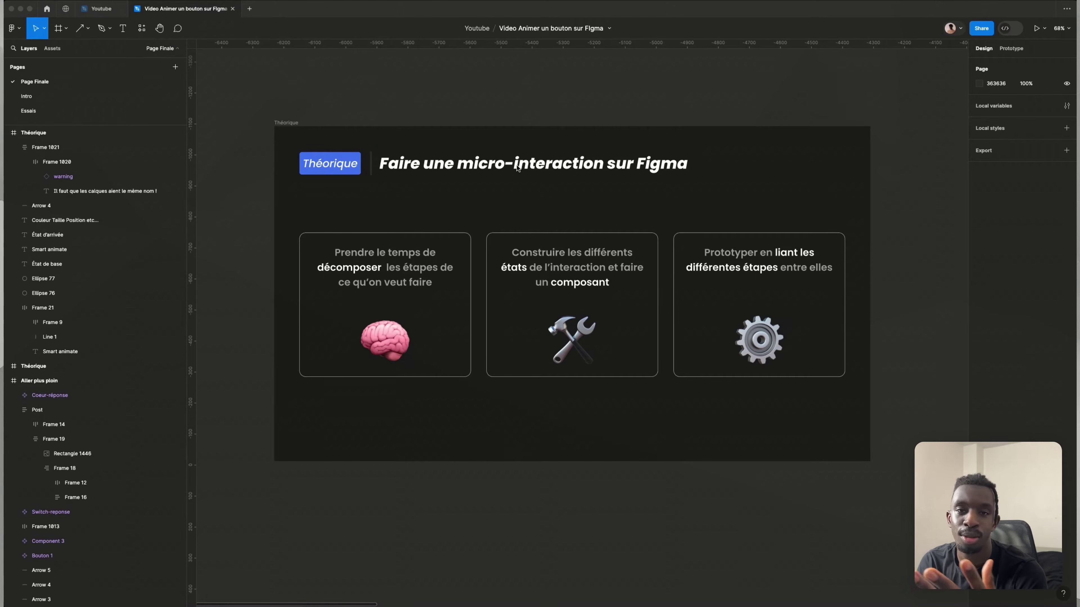
- Look through the exercise frames from the level 1 hover button to the level 3 day/night switch
scroll(517, 168, "down", 2)
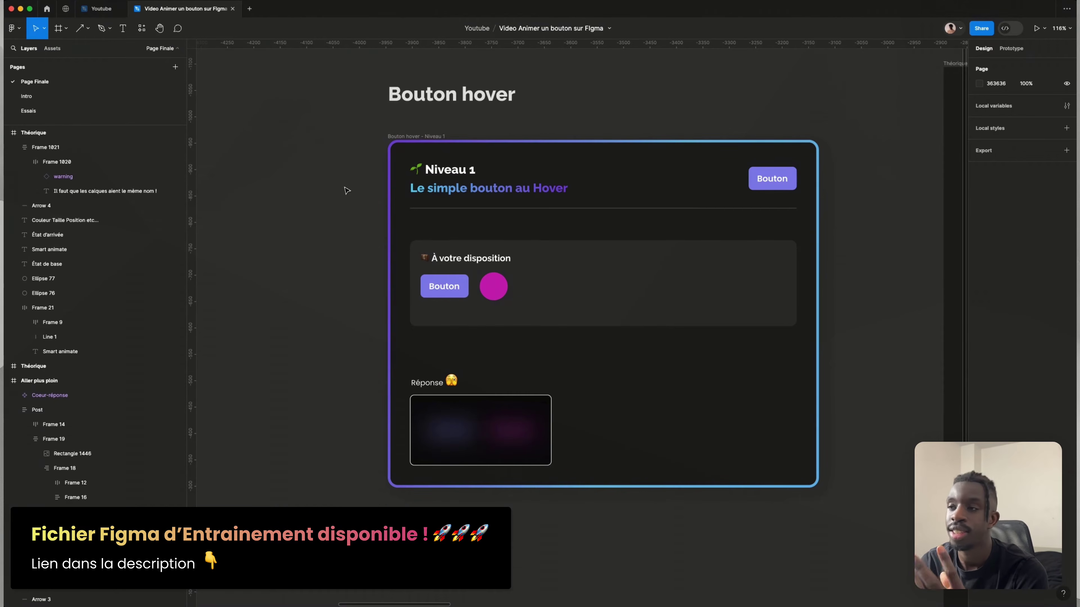
scroll(533, 123, "up", 2)
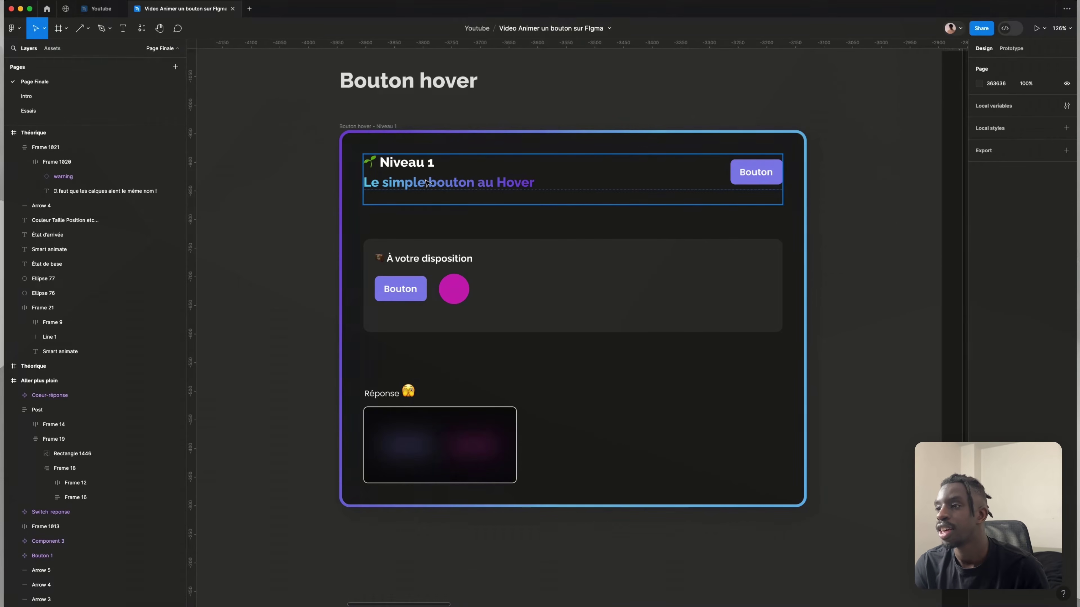
scroll(436, 183, "right", 15)
scroll(567, 179, "right", 15)
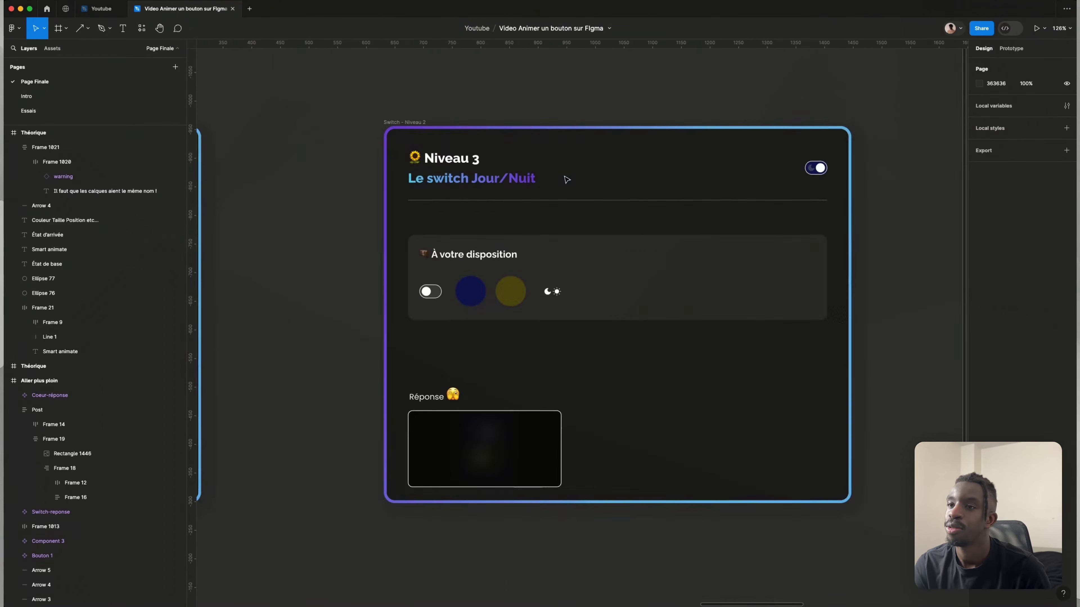
scroll(566, 179, "left", 5)
scroll(566, 180, "left", 20)
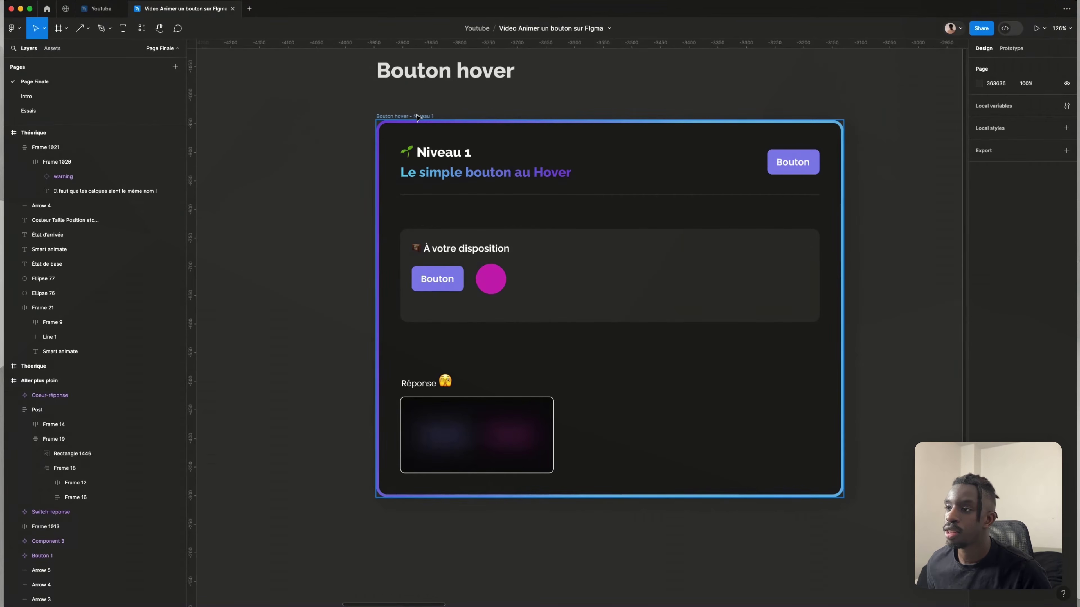
- Preview the "Bouton hover - Niveau 1" frame to test its finished button's hover effect, then close the preview
left_click(437, 117)
left_click(413, 108)
left_click(410, 116)
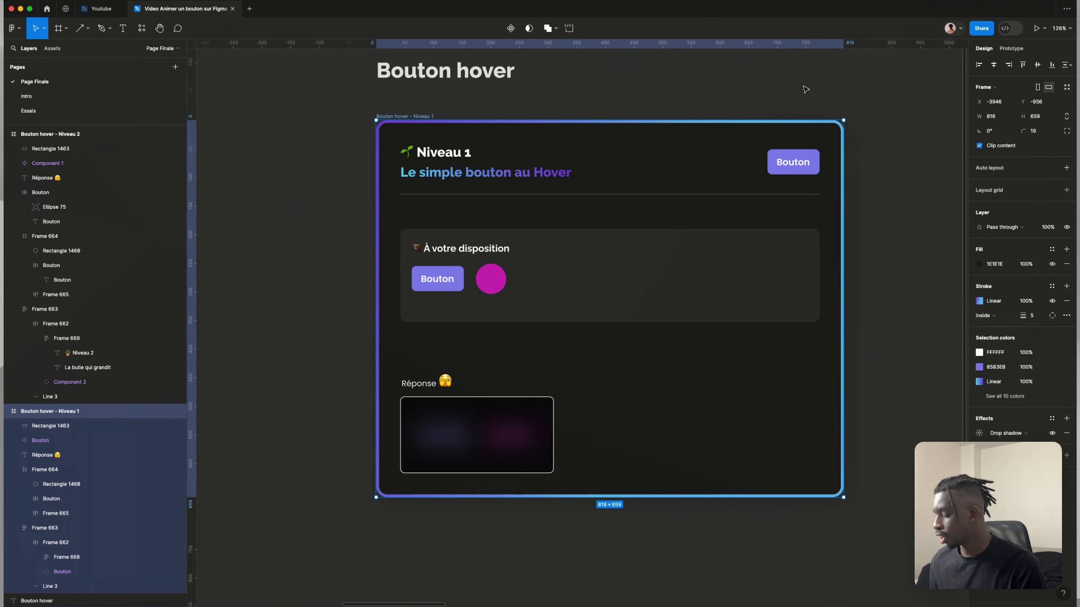
key("shift+space")
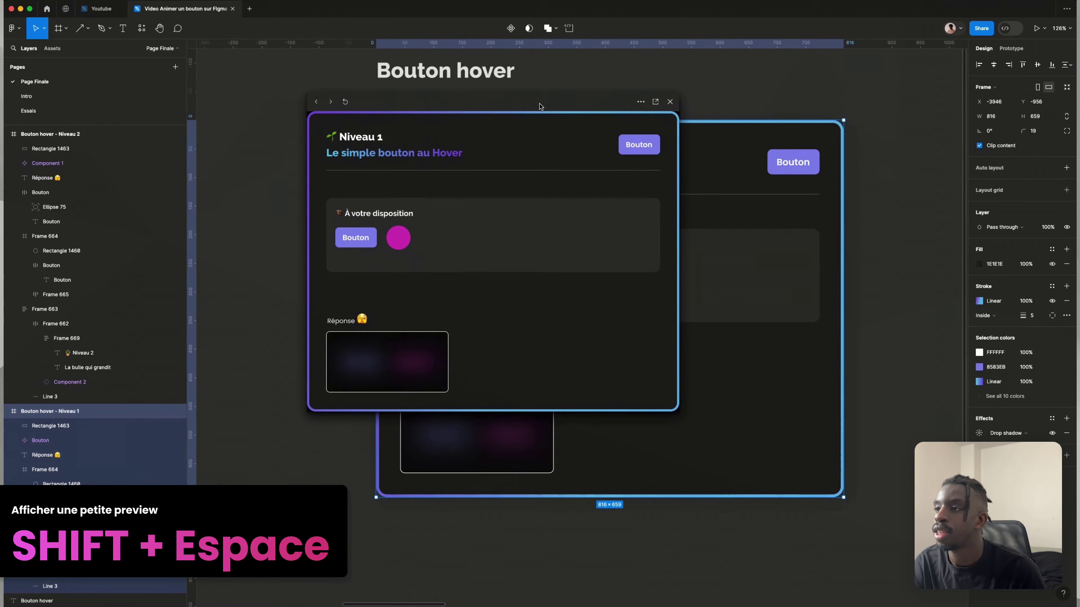
left_click_drag(534, 94, 528, 122)
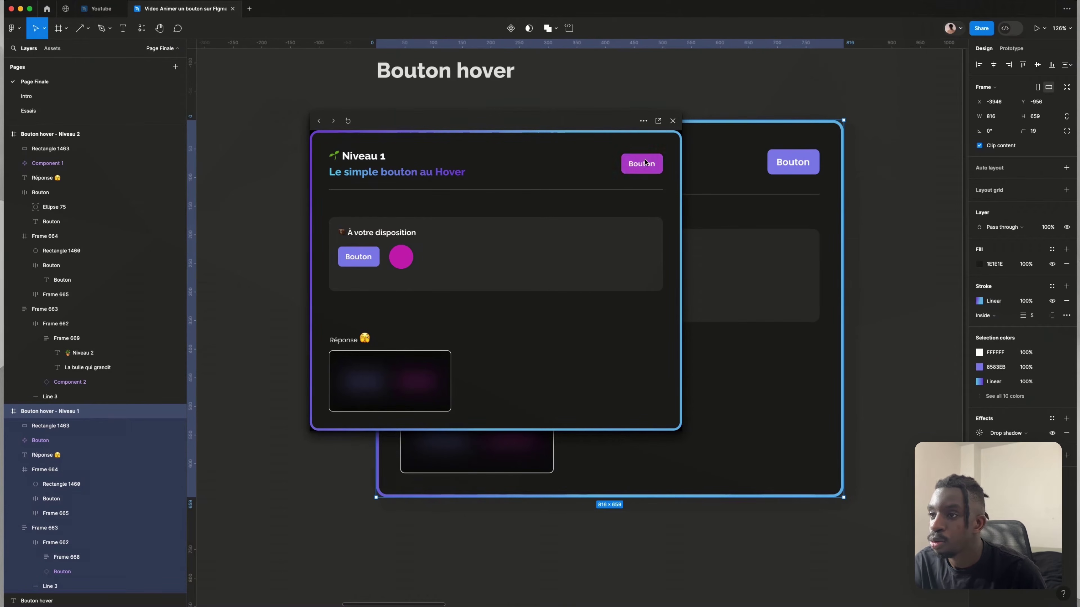
left_click(673, 121)
left_click(702, 89)
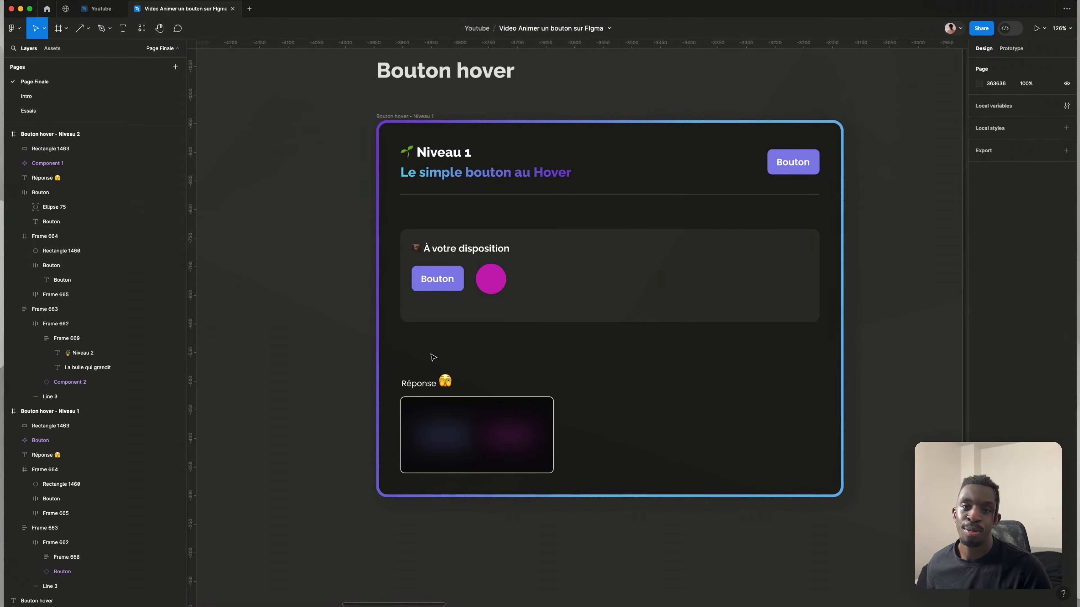
- Place two side-by-side copies of the supplied Bouton below the "À votre disposition" block and fill the second with the circle's pink, C91CB8
double_click(438, 285)
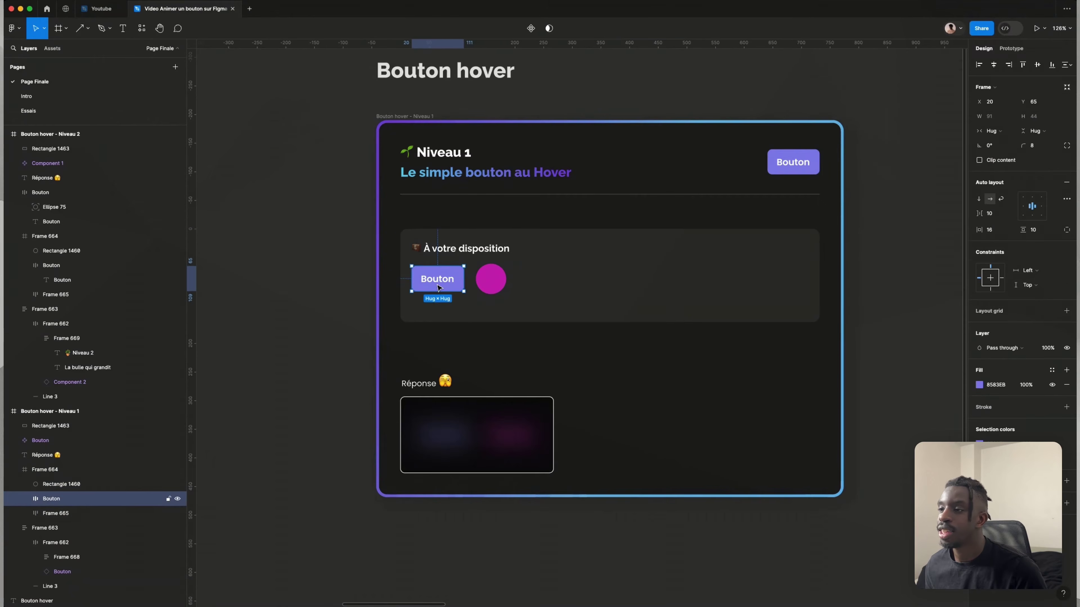
left_click_drag(439, 288, 544, 353)
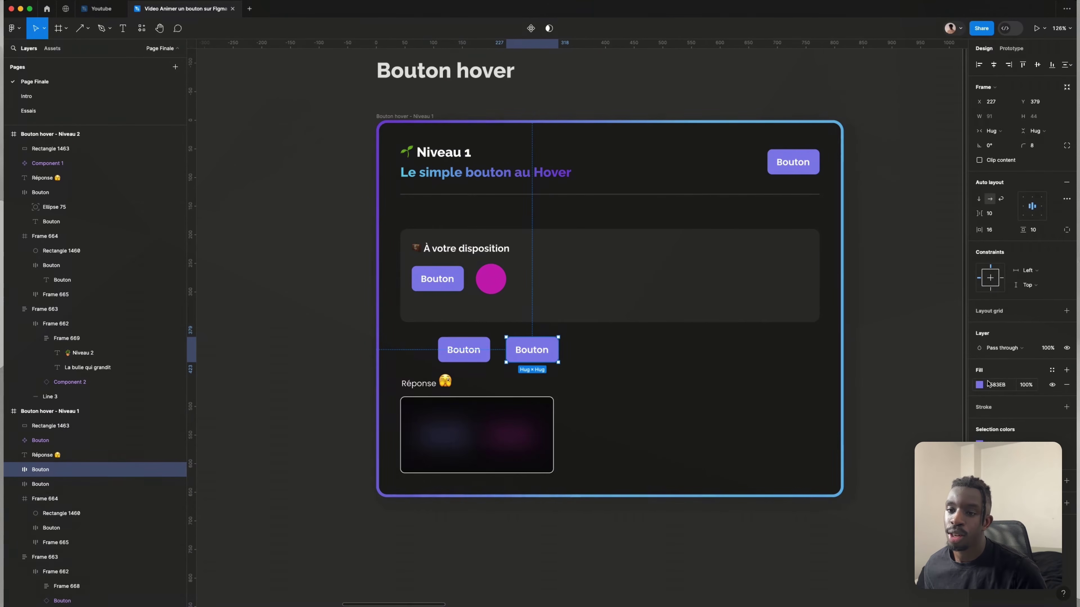
left_click(979, 385)
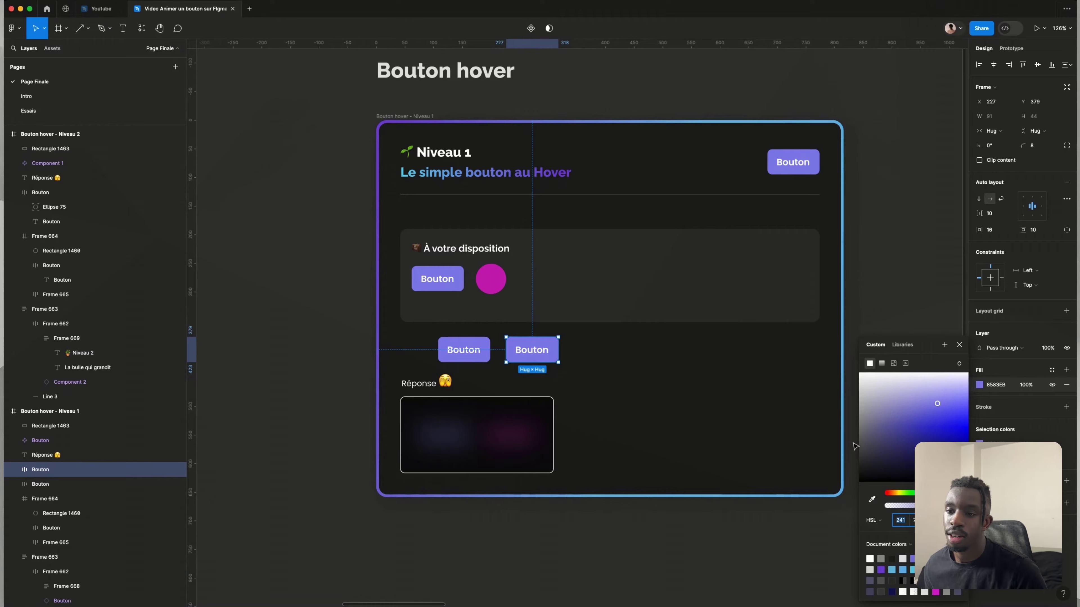
left_click(873, 501)
left_click(491, 279)
left_click(609, 350)
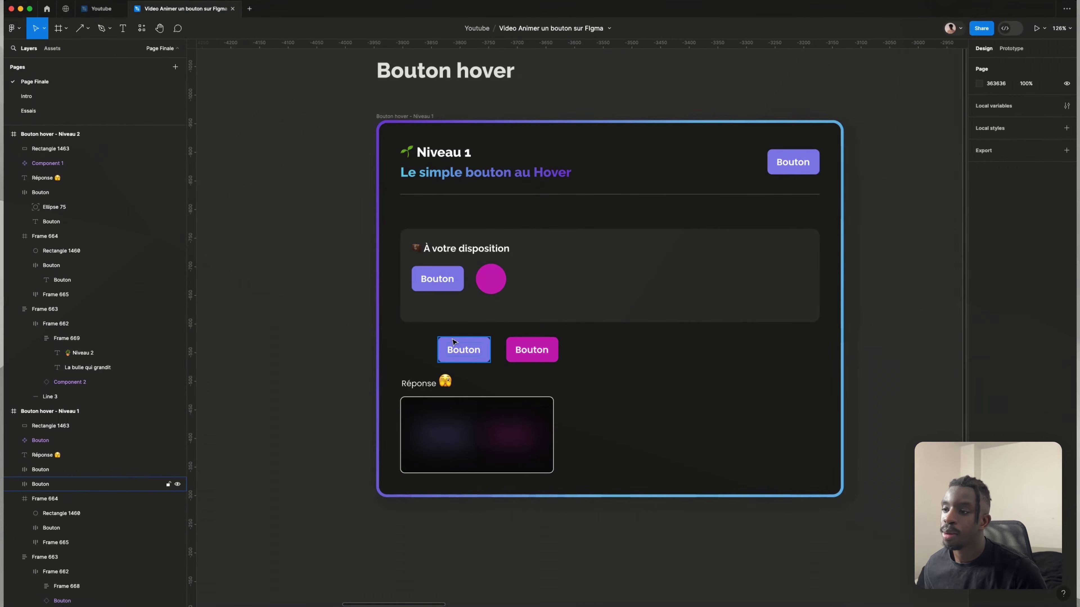
- Rename the layer of the purple button copy as Default
left_click(475, 344)
left_click(497, 345)
left_click(474, 349)
left_click(523, 351)
left_click(463, 356)
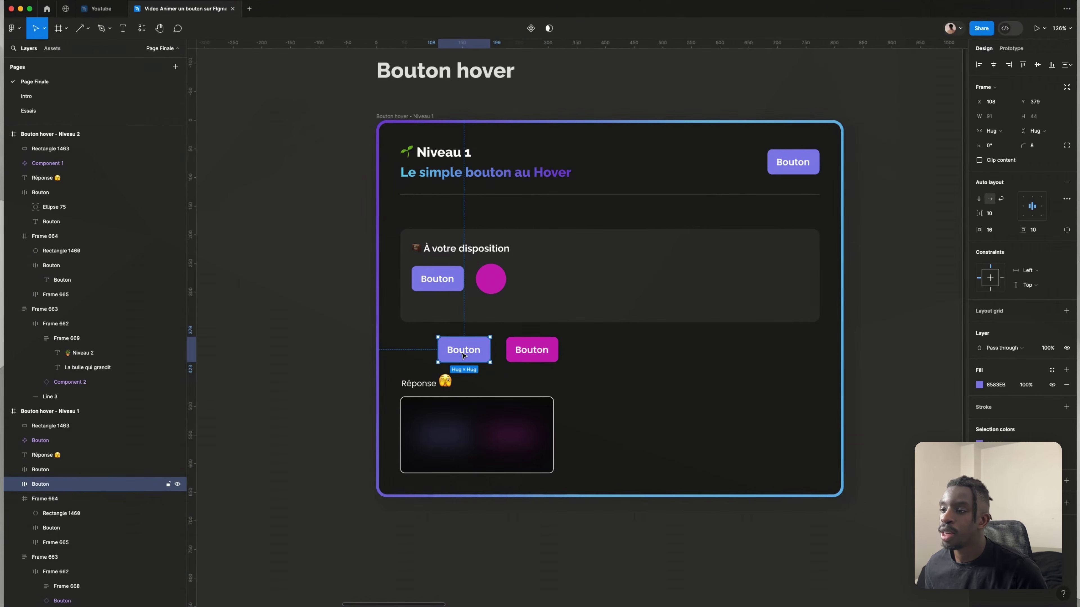
double_click(40, 484)
type("Defau")
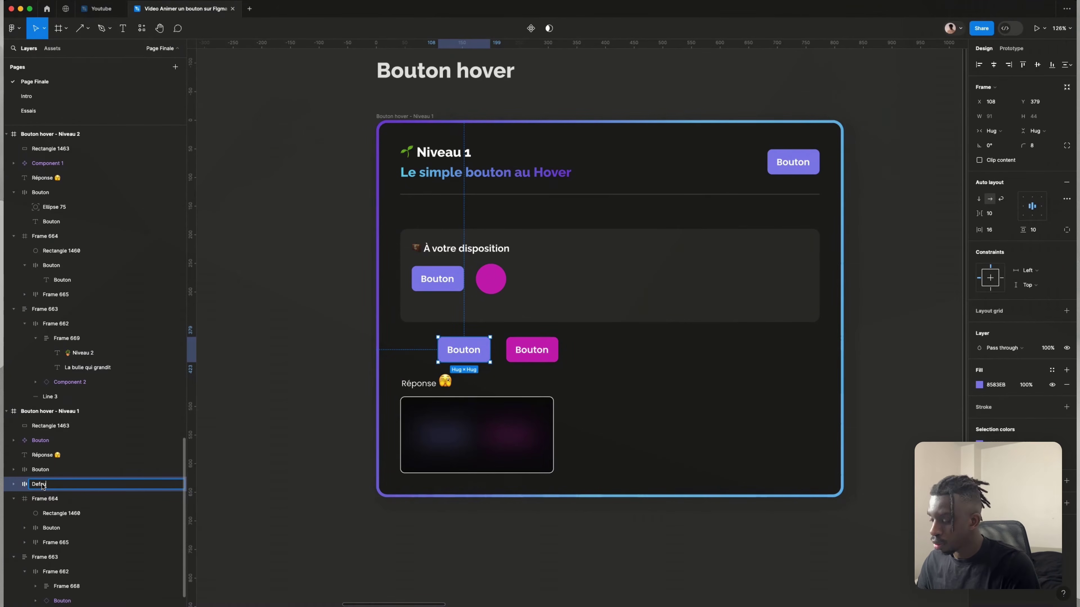
type("lt")
- Rename the layer of the pink button copy as Hover
left_click(60, 469)
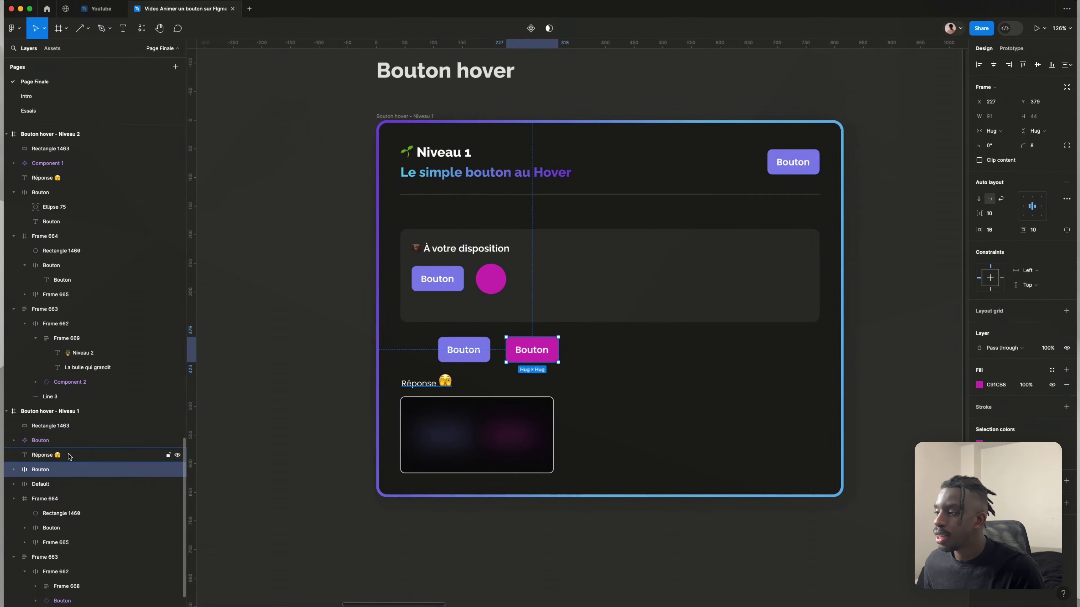
double_click(45, 471)
type("Hover")
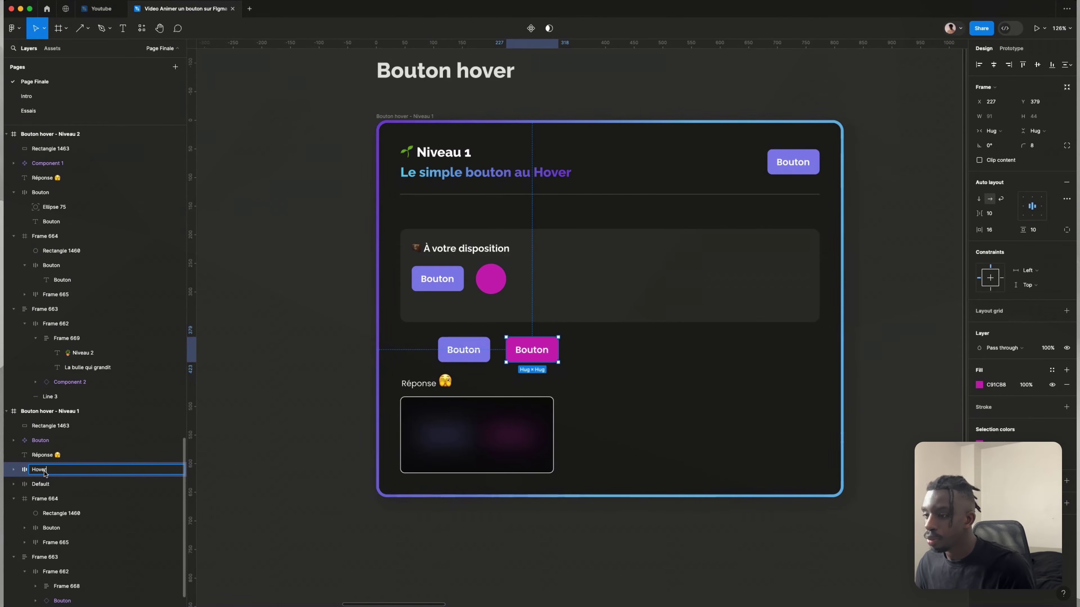
left_click(585, 427)
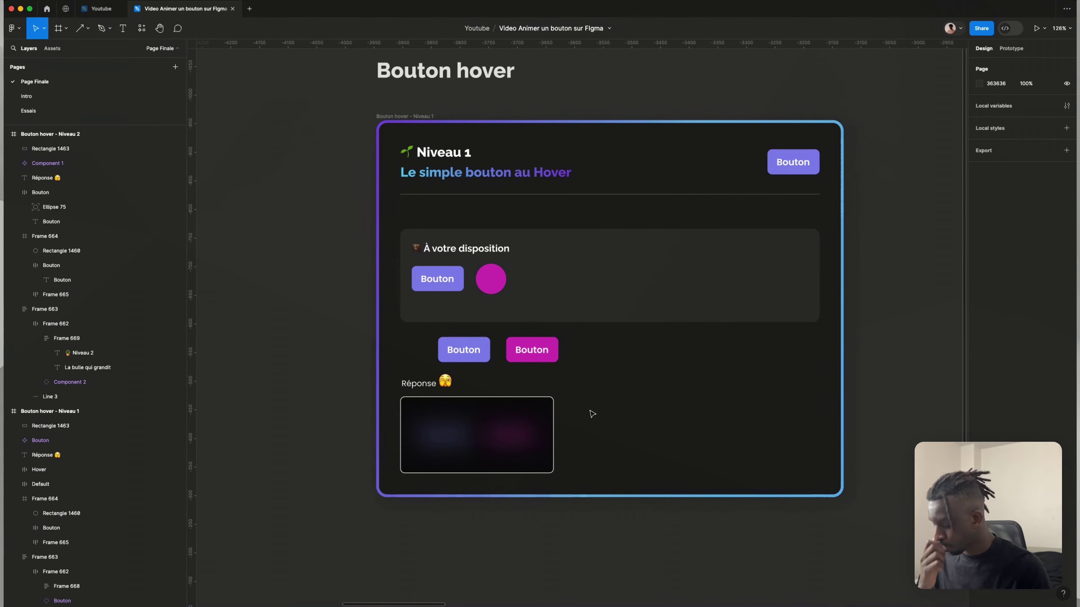
- Combine the Default and Hover buttons into a component set
left_click(463, 349)
left_click(531, 350)
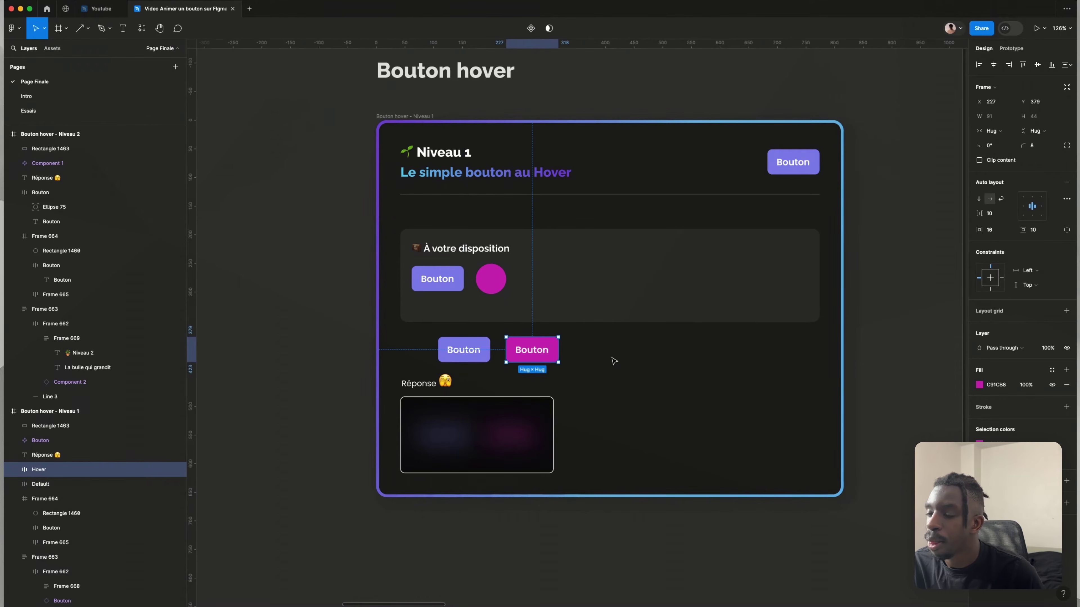
left_click(472, 350)
left_click(529, 351)
left_click(585, 370)
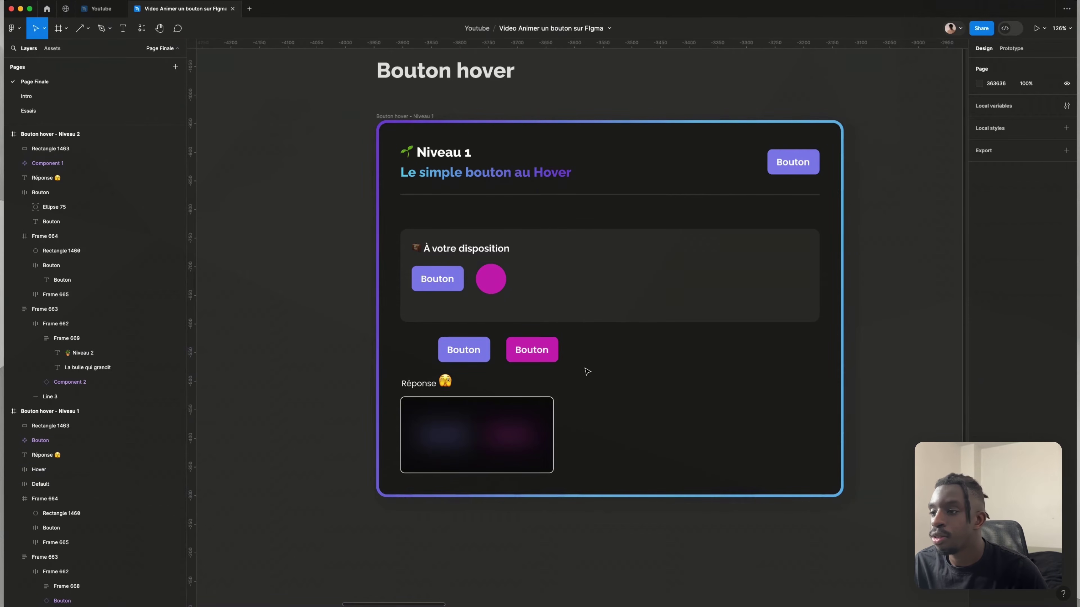
mouse_move(587, 371)
left_mouse_down()
mouse_move(492, 333)
mouse_move(437, 336)
left_mouse_up()
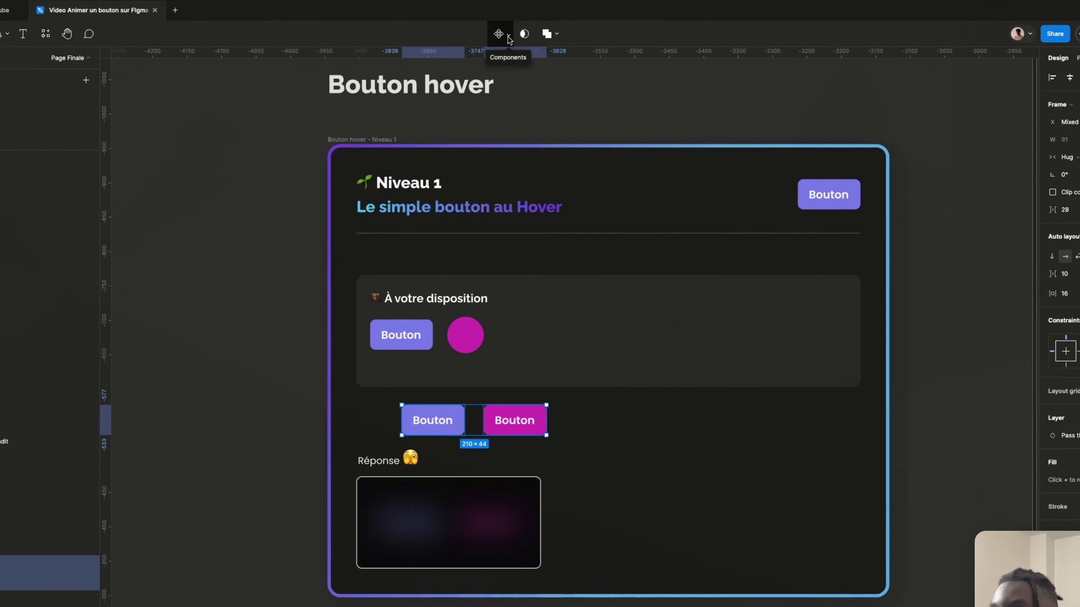
left_click(526, 29)
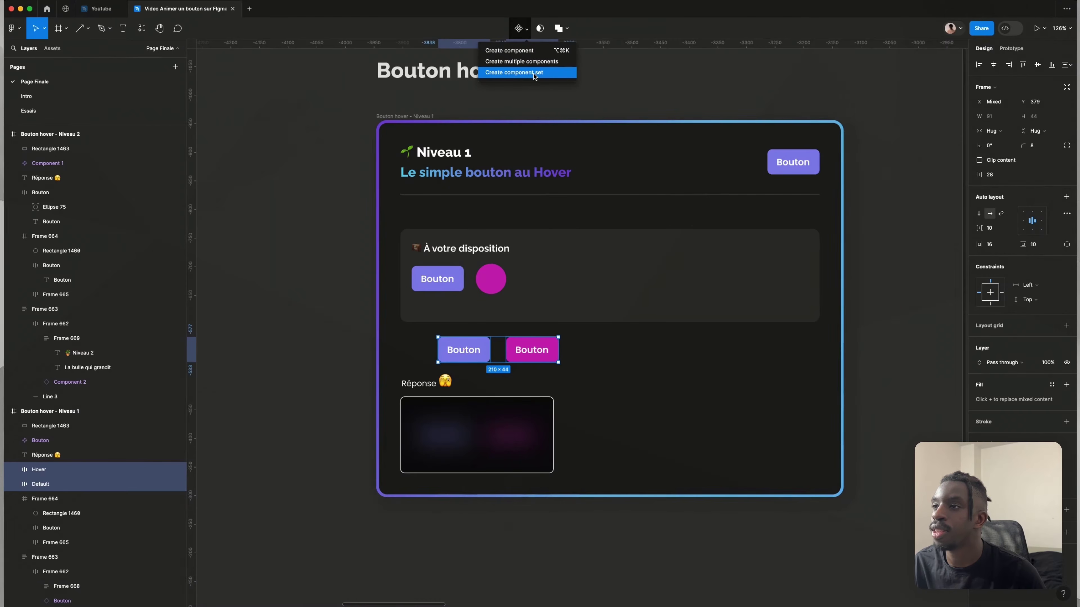
left_click(534, 73)
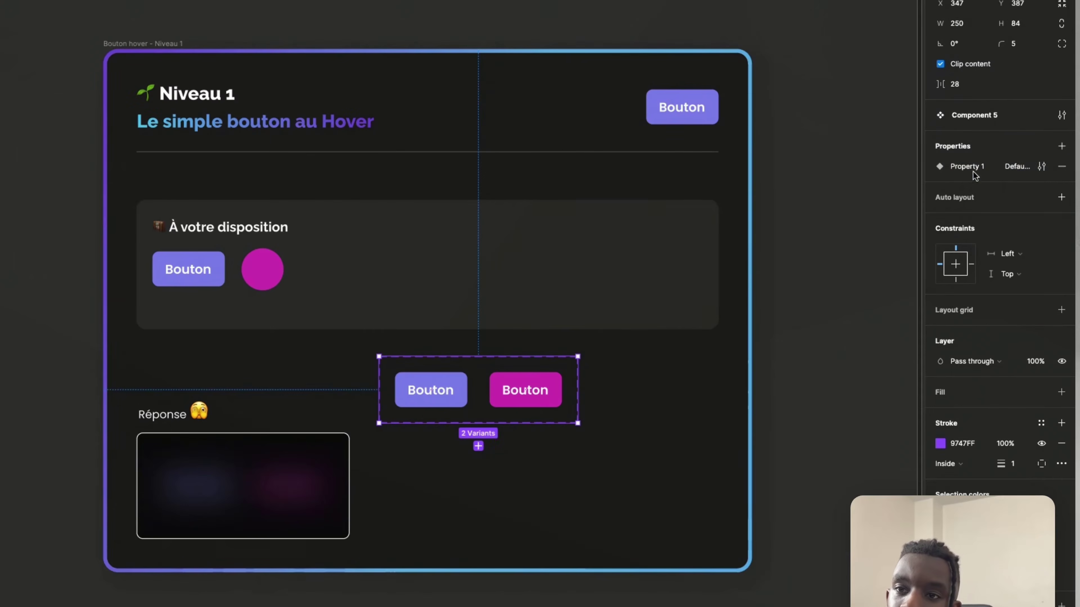
- Rename the component set's variant property as Etat and check the purple and pink variants
double_click(999, 206)
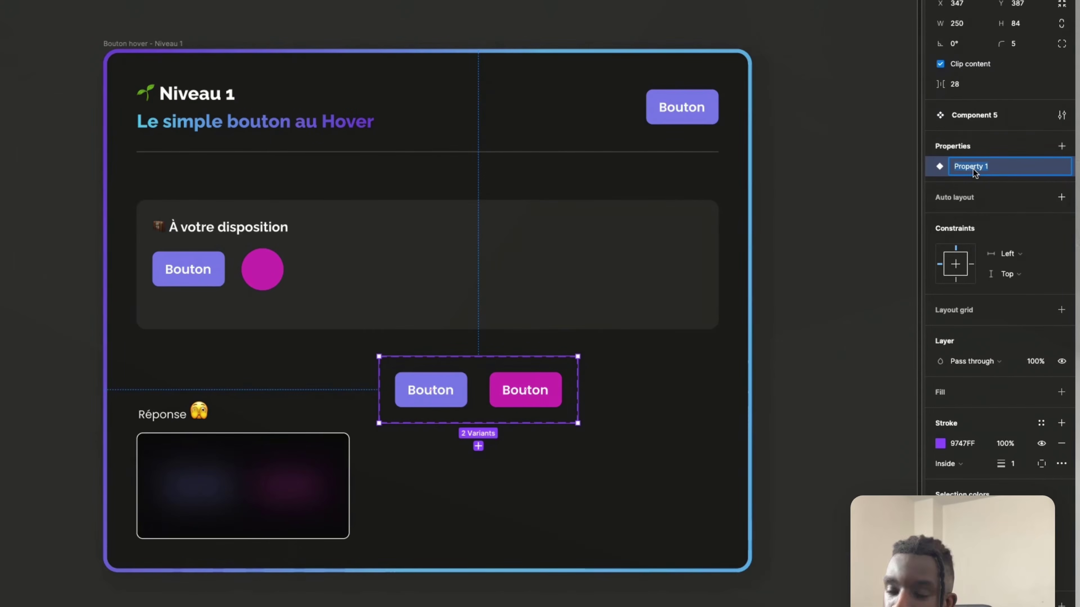
type("Etat")
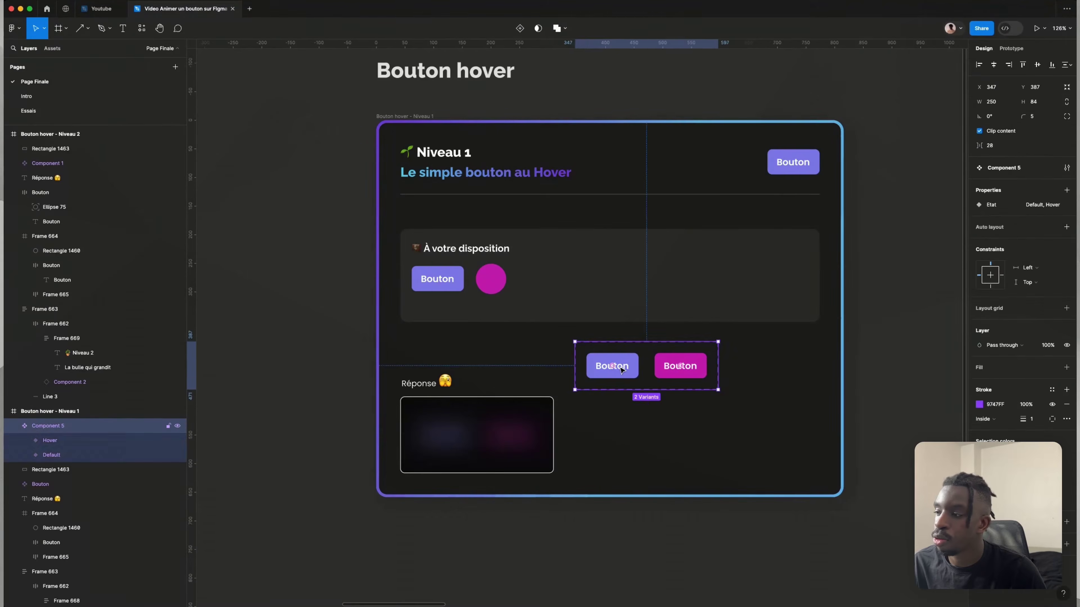
left_click(442, 396)
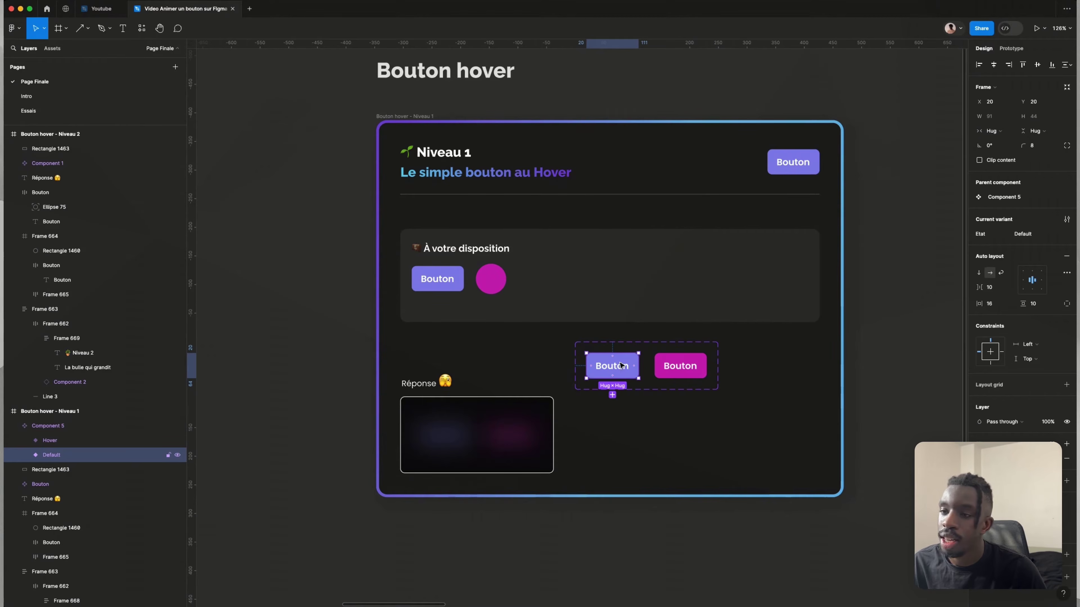
left_click(679, 368)
left_click(701, 403)
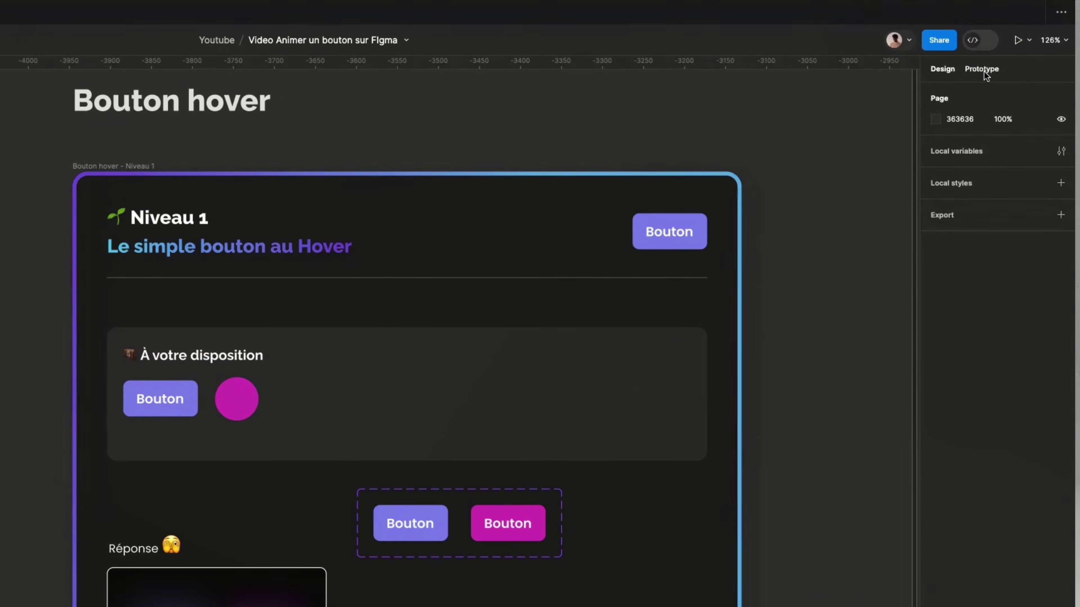
- Add a prototype interaction that links the Default variant to the Hover variant
left_click(1003, 55)
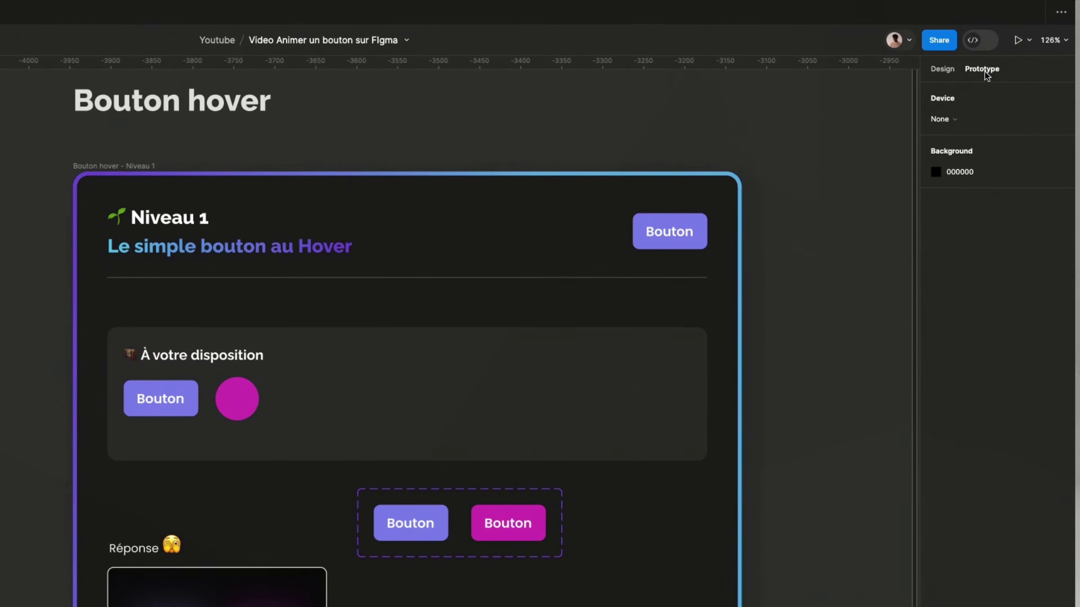
left_click(630, 372)
left_click(633, 371)
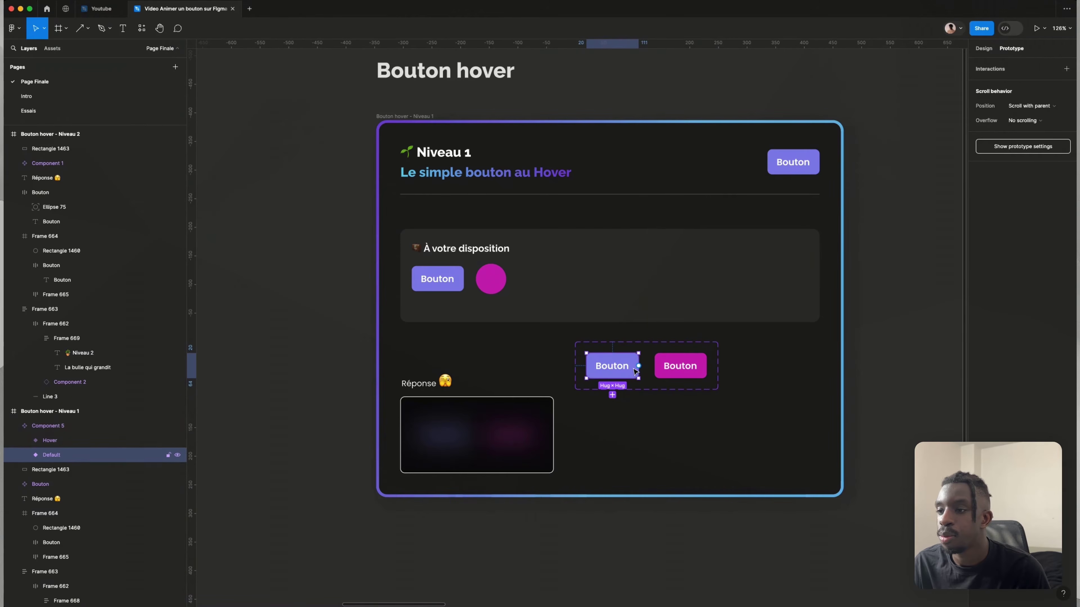
left_click_drag(638, 366, 664, 372)
scroll(663, 370, "up", 4)
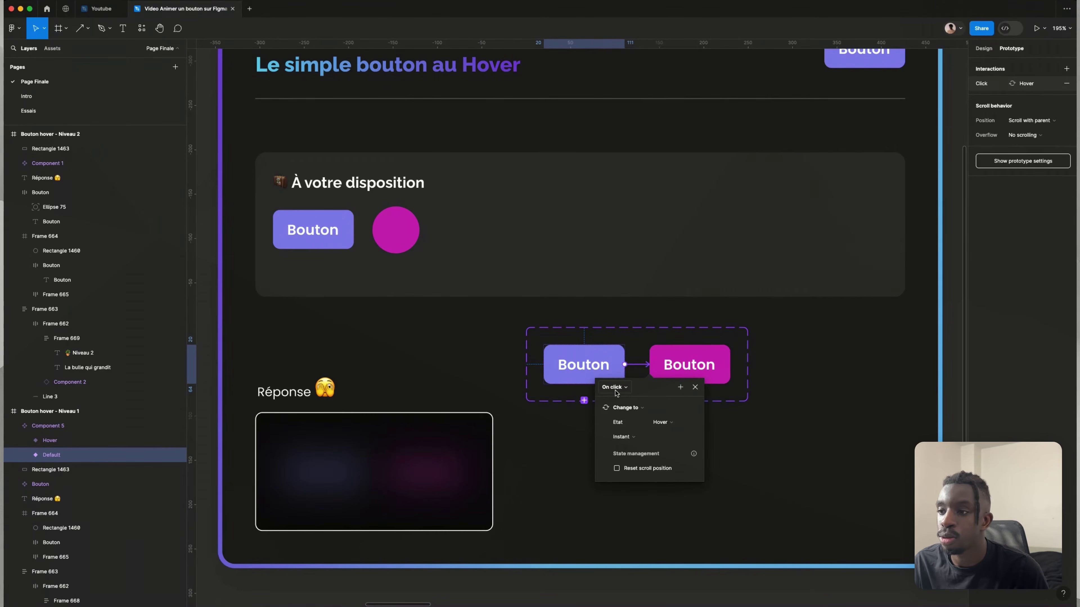
- Set the trigger of the Default-to-Hover interaction to While hovering
left_click(615, 387)
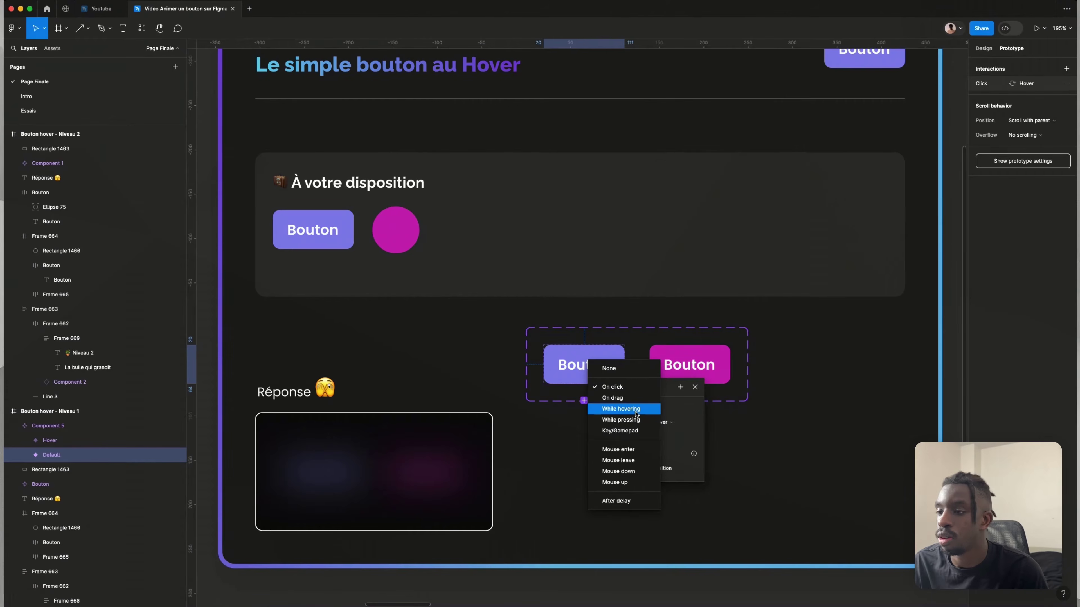
left_click(635, 409)
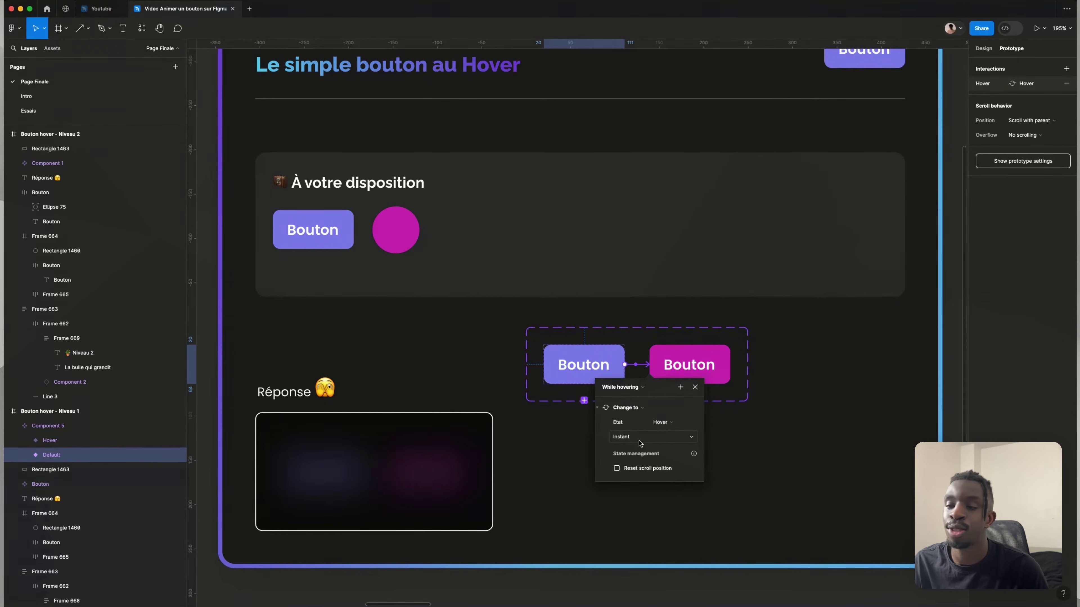
left_click(765, 450)
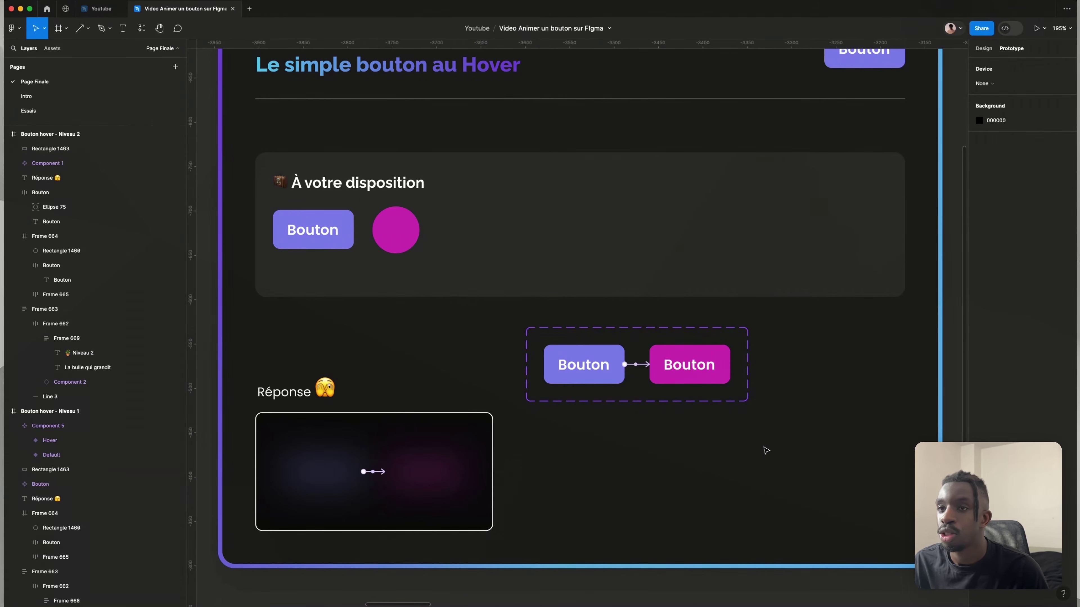
- Duplicate the Default variant out of the component set as an instance placed below it in the Niveau 1 frame
scroll(815, 369, "down", 5)
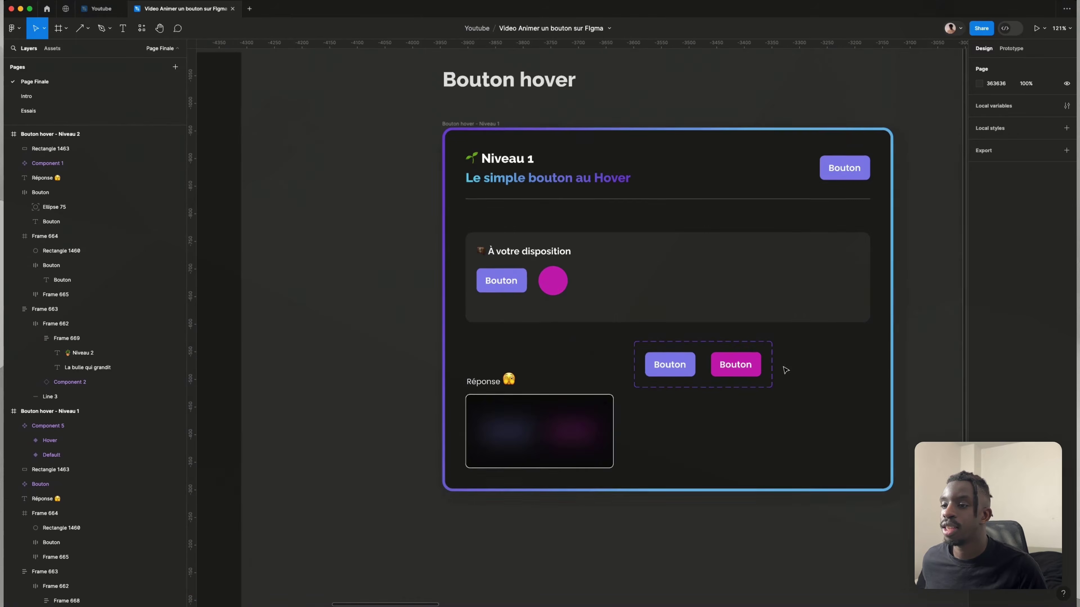
double_click(670, 365)
left_click_drag(670, 364, 669, 454)
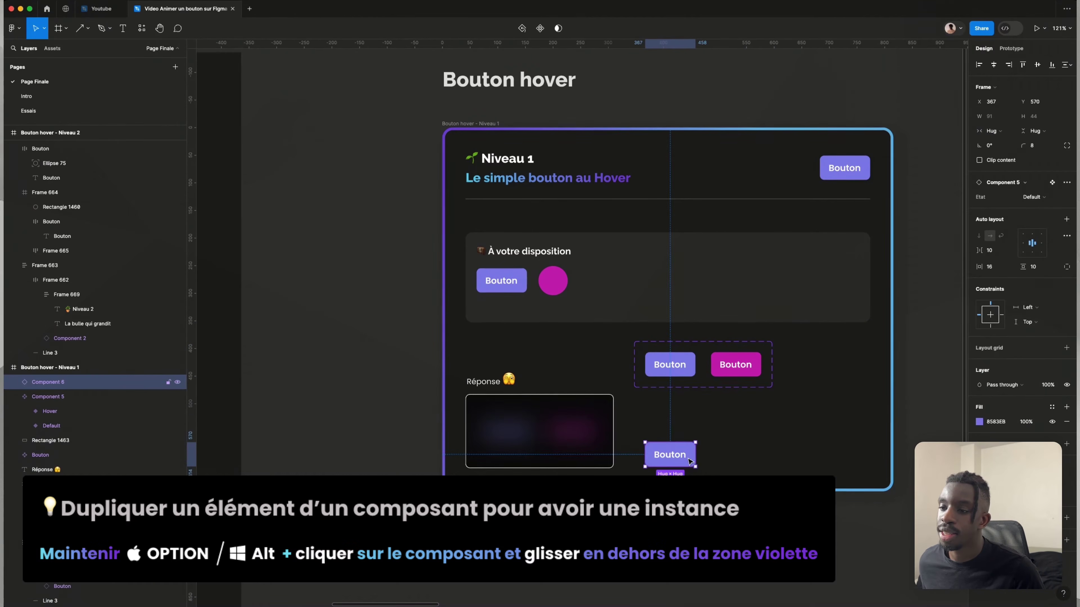
- Preview the Bouton hover - Niveau 1 frame as a prototype
left_click(490, 124)
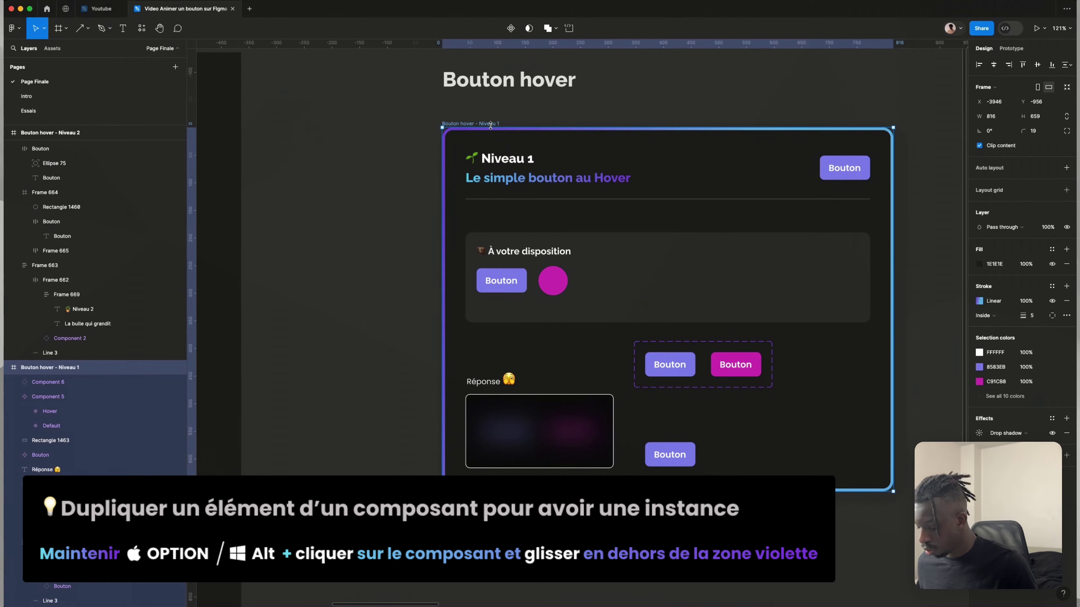
key("shift+space")
left_click_drag(490, 128, 504, 128)
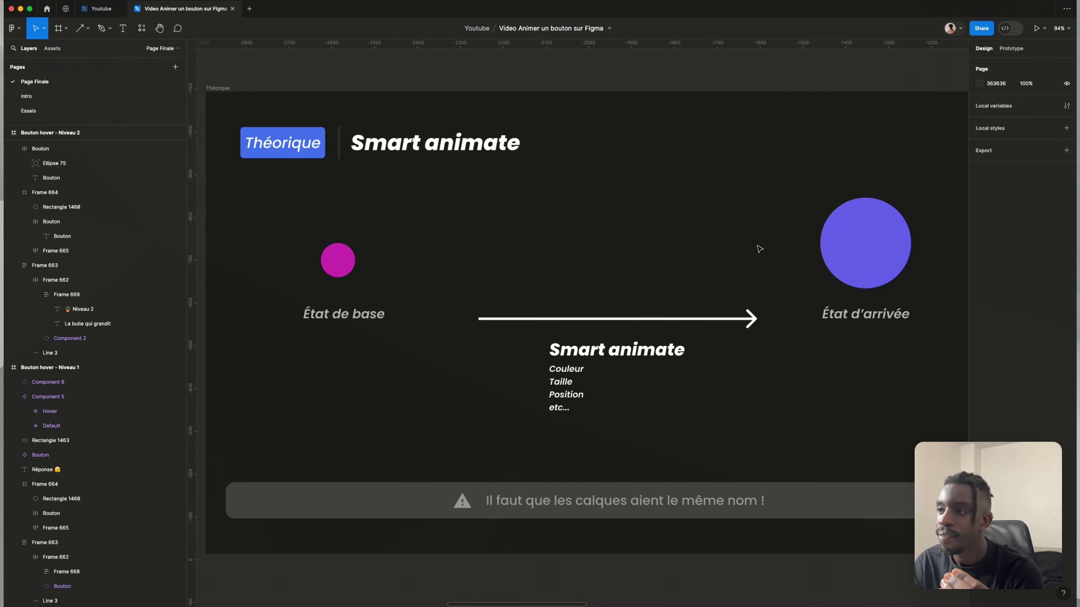
- Open the animation choices of the Default variant's While hovering interaction to the Hover variant
scroll(744, 234, "down", 1)
scroll(744, 234, "left", 1)
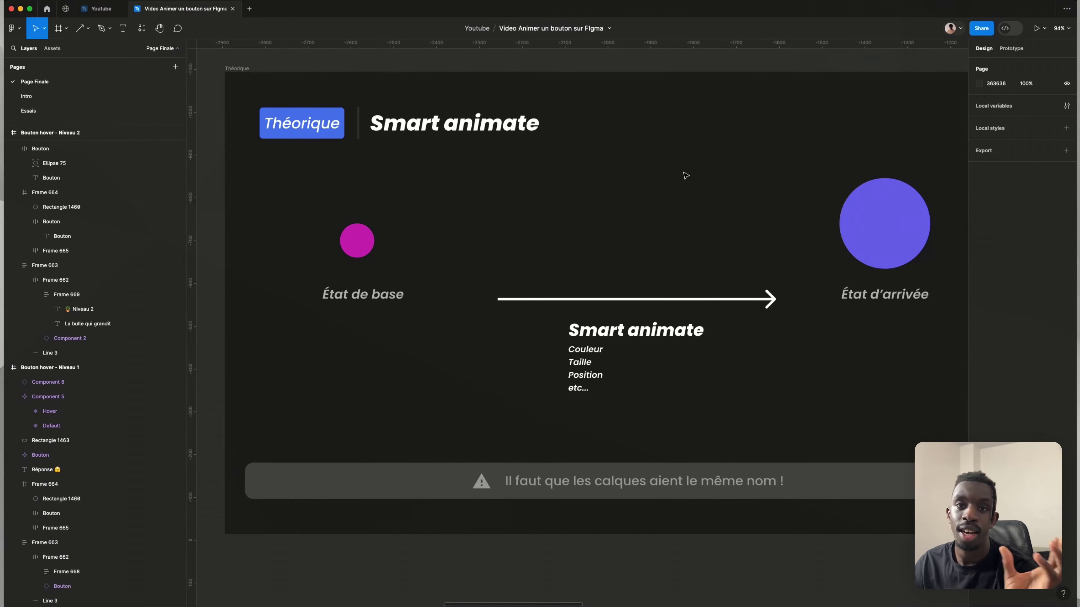
scroll(595, 247, "left", 10)
double_click(499, 317)
scroll(500, 317, "up", 5)
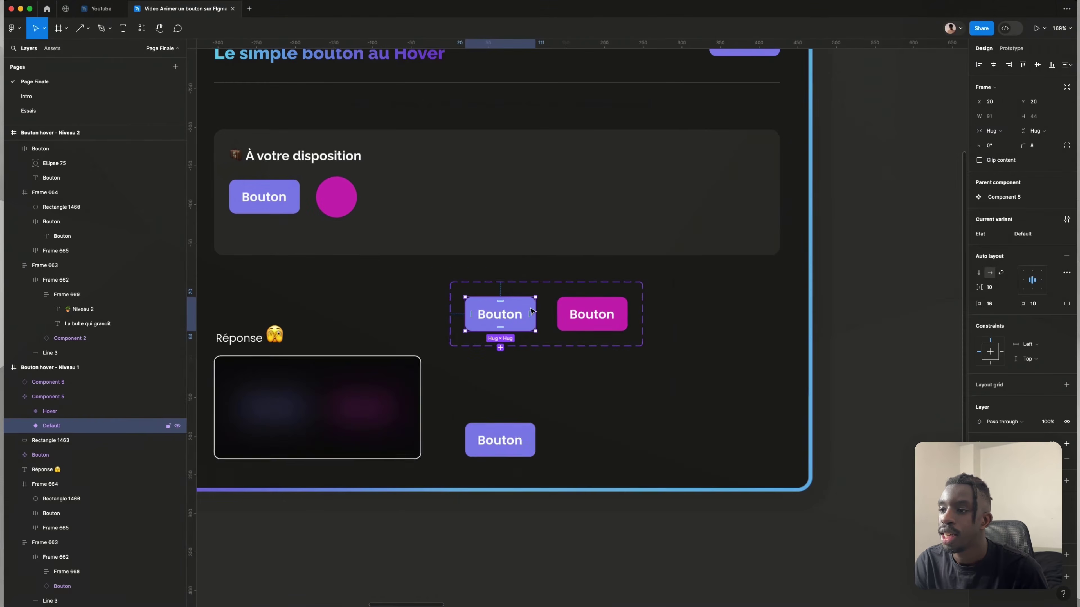
left_click(1011, 48)
scroll(570, 398, "up", 5)
left_click(511, 206)
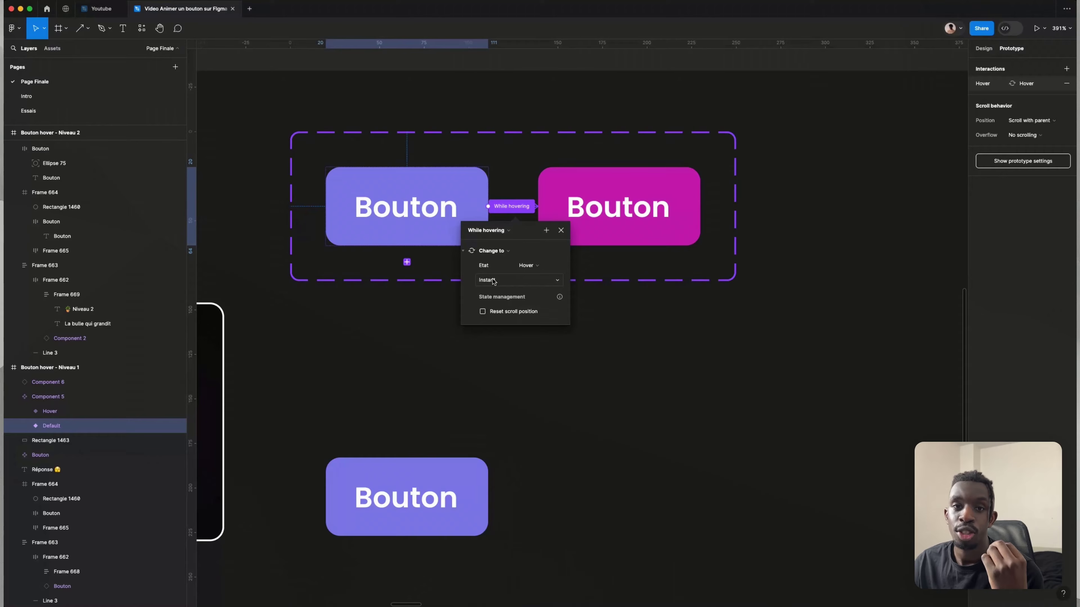
left_click(494, 281)
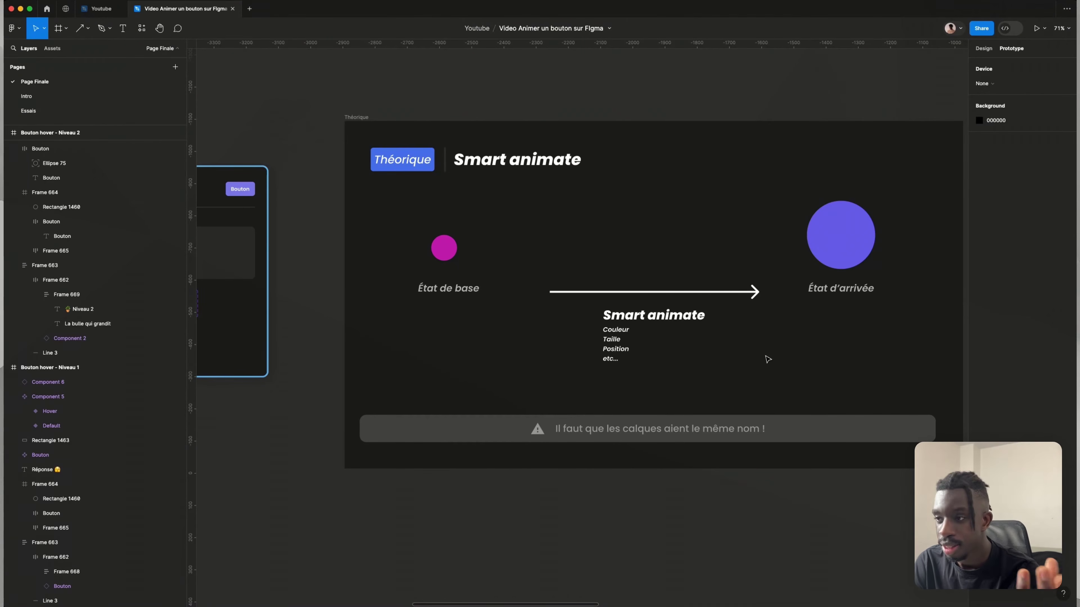
- Examine the start and end circles in the Théorique frame that explains Smart animate
scroll(535, 267, "up", 5)
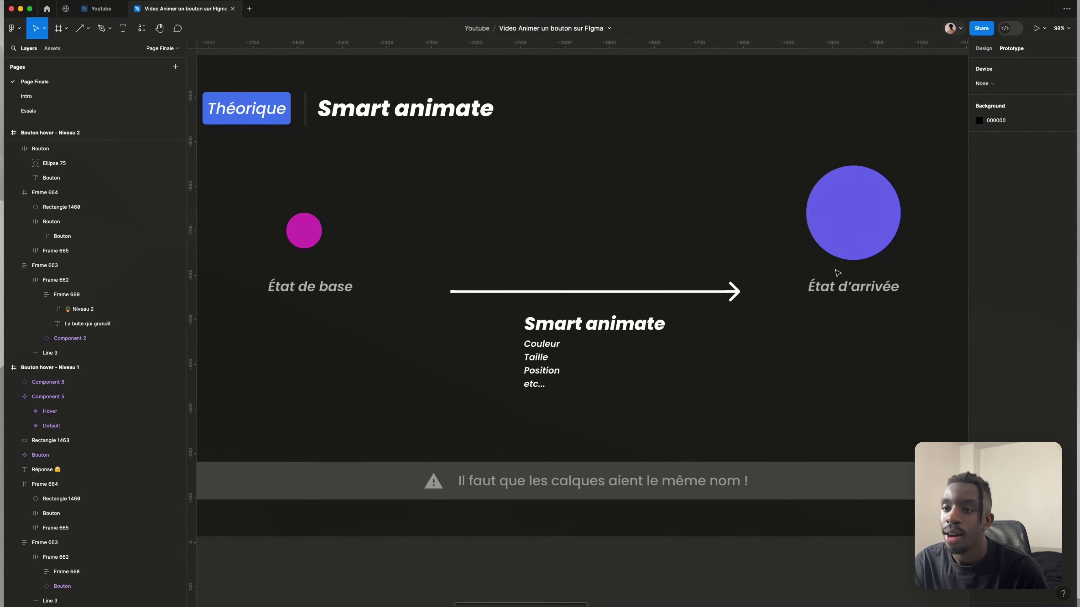
left_click(818, 190)
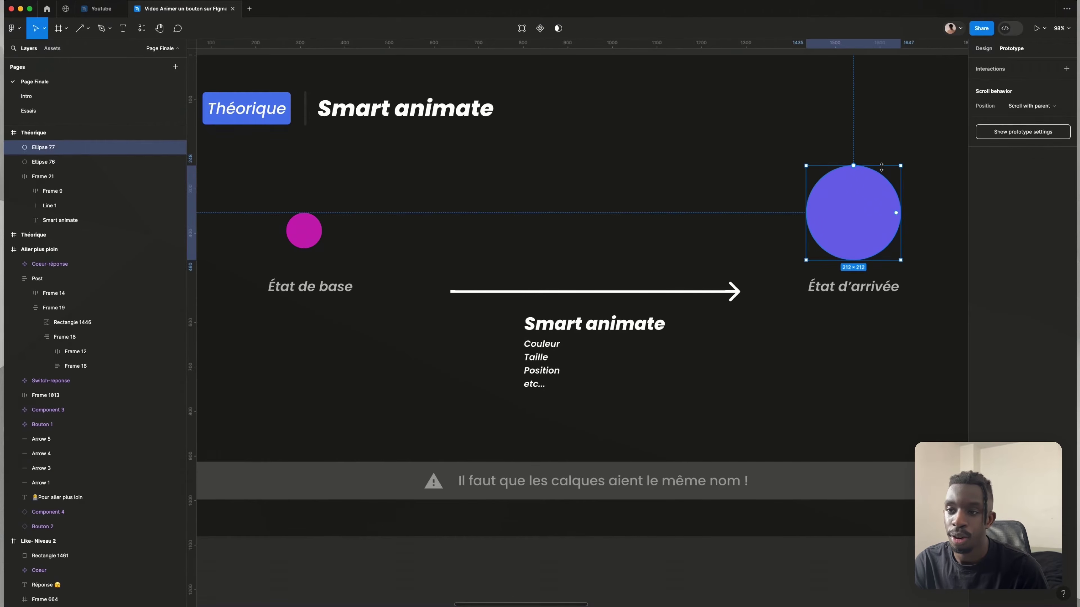
left_click(386, 282)
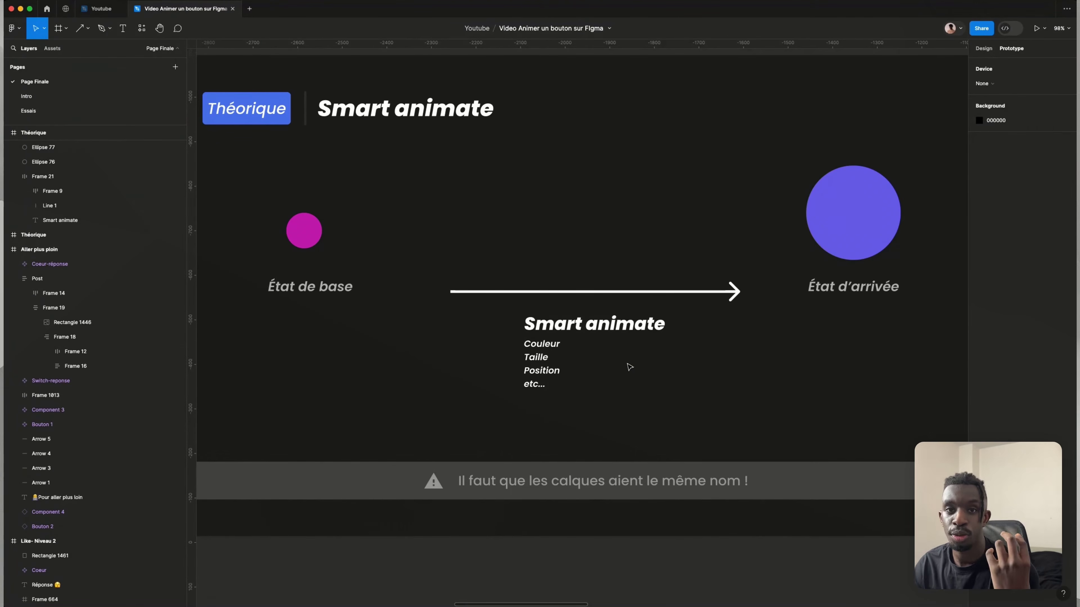
scroll(630, 367, "down", 3)
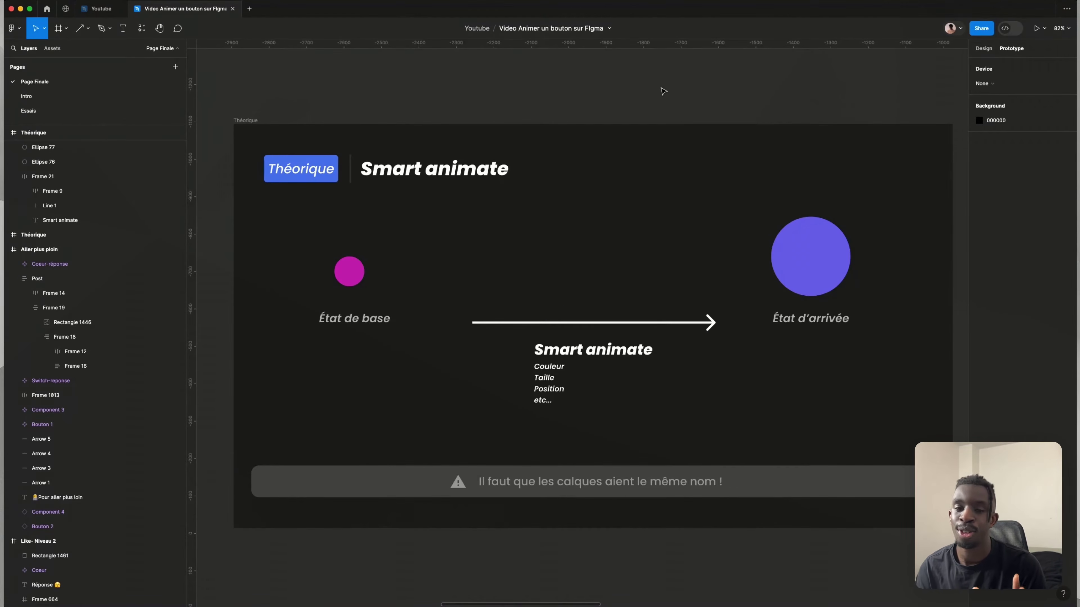
- Preview the Bouton hover - Niveau 2 frame as a prototype and close the preview
key("n")
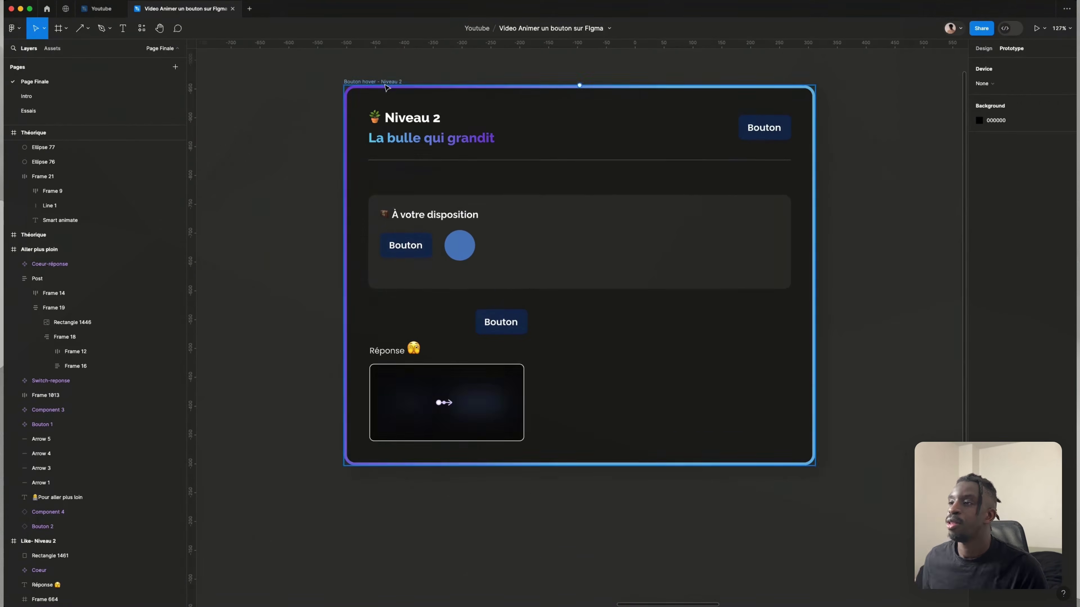
left_click(386, 82)
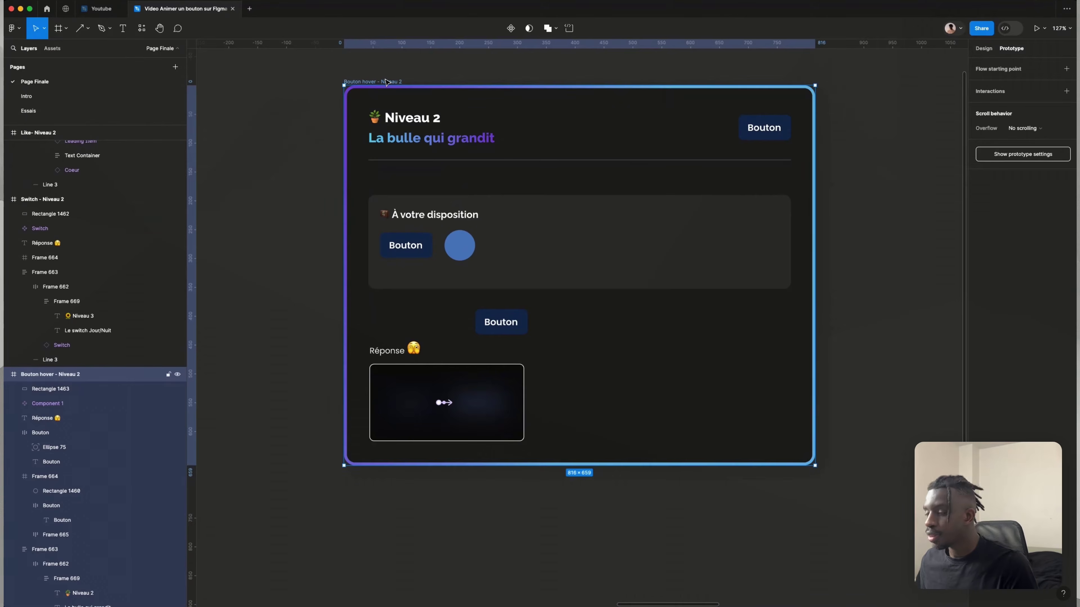
key("shift+space")
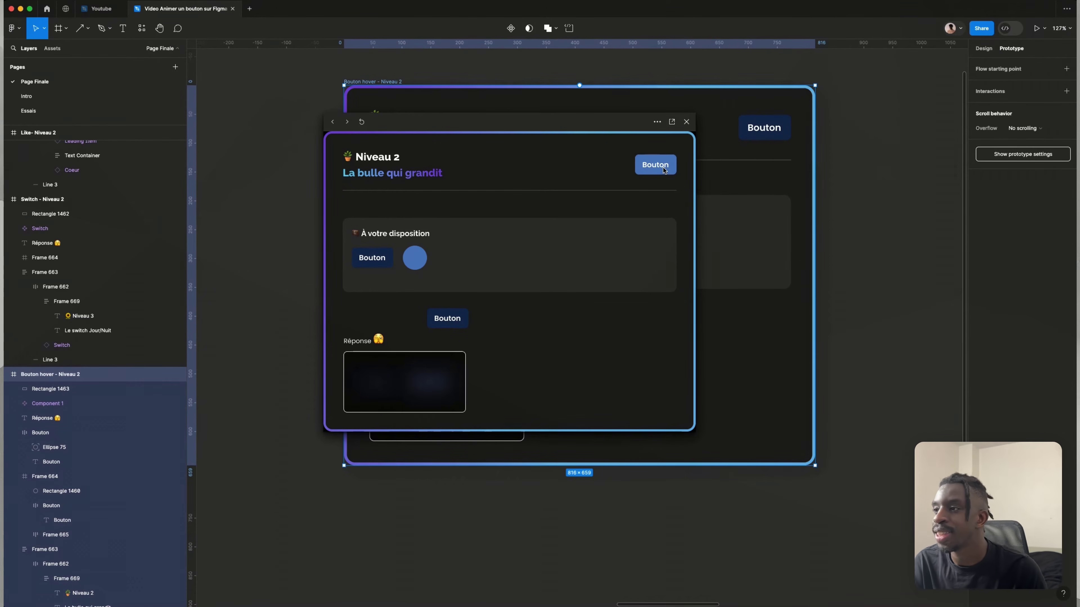
key("Escape")
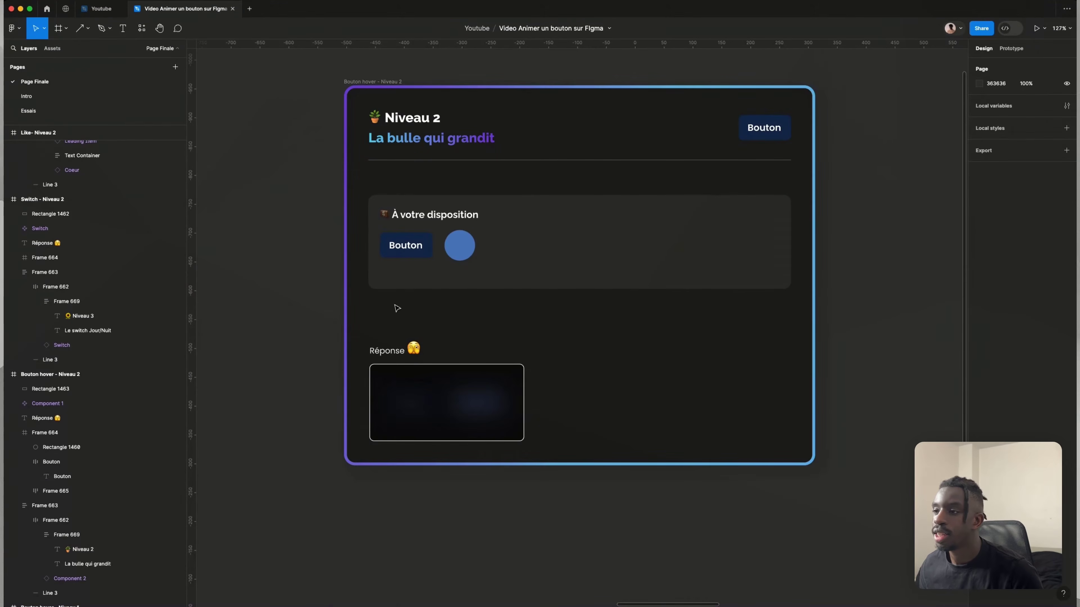
- Duplicate the dark blue button from the À votre disposition section into the empty area below it
left_click_drag(406, 246, 510, 322)
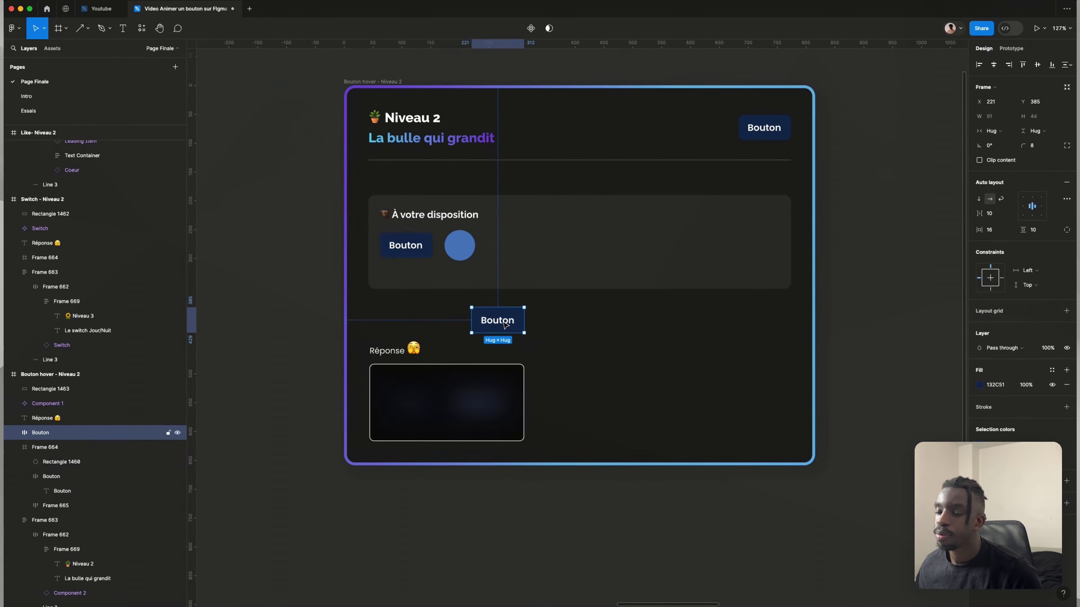
left_click(539, 327)
scroll(539, 327, "up", 4)
double_click(478, 324)
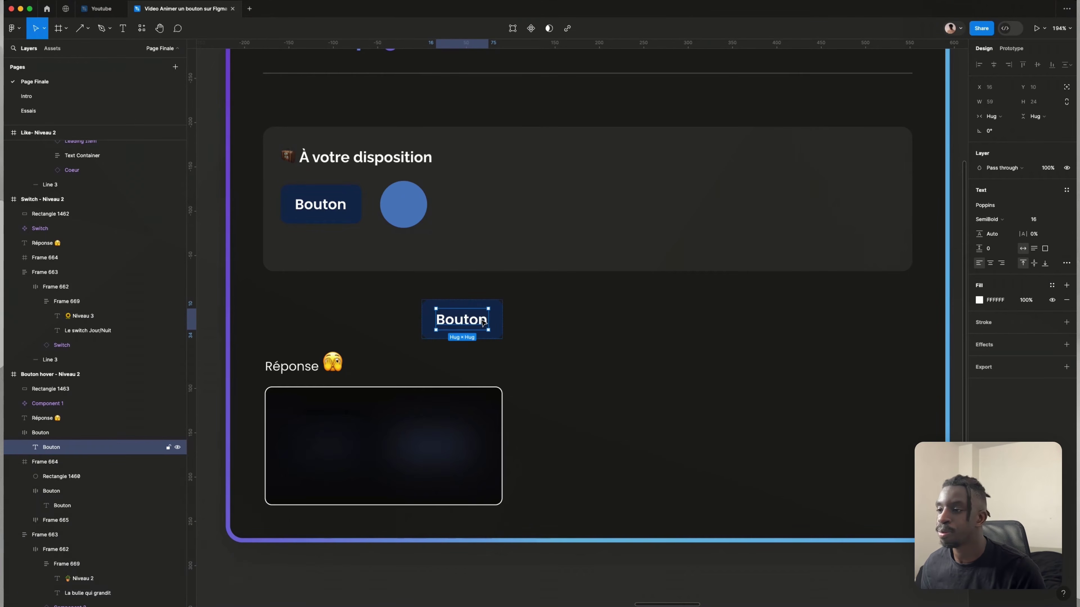
key("Escape")
- Draw a small circle of about 18 × 18 beside the duplicated dark blue button
left_click(88, 28)
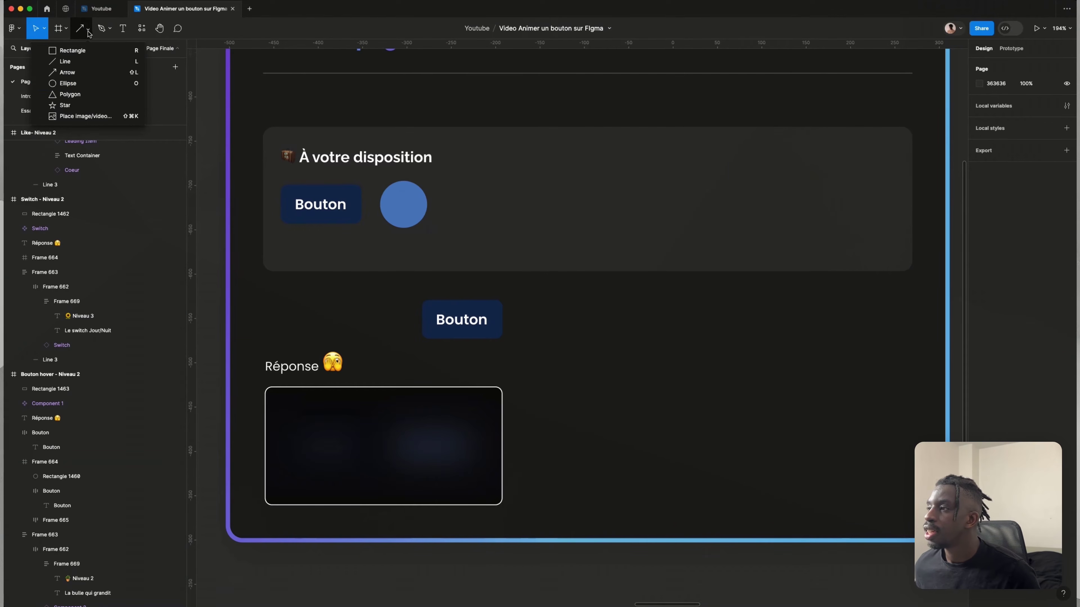
left_click(76, 83)
left_click_drag(533, 313, 545, 326)
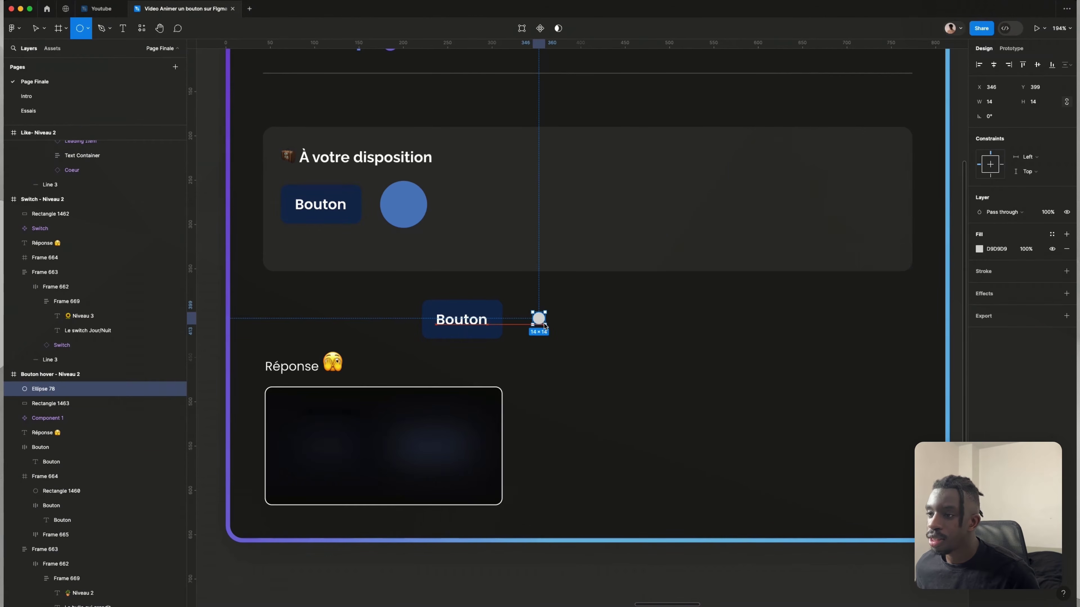
left_click(580, 327)
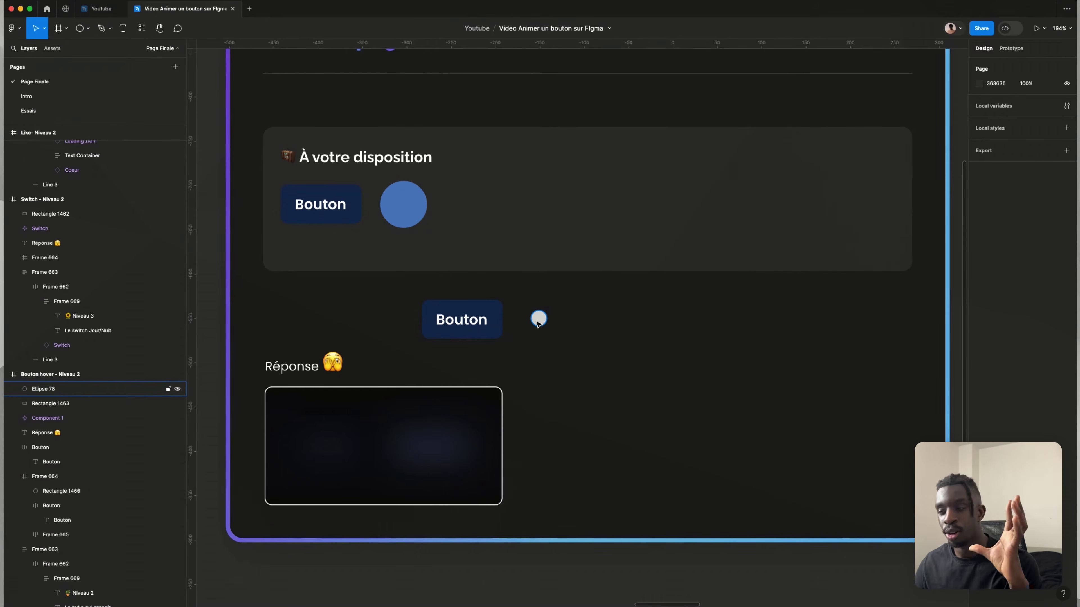
- Move the small circle into the duplicated button's auto layout, after the Bouton text
left_click_drag(538, 324, 485, 323)
left_click(547, 351)
left_click(507, 335)
scroll(507, 336, "up", 5)
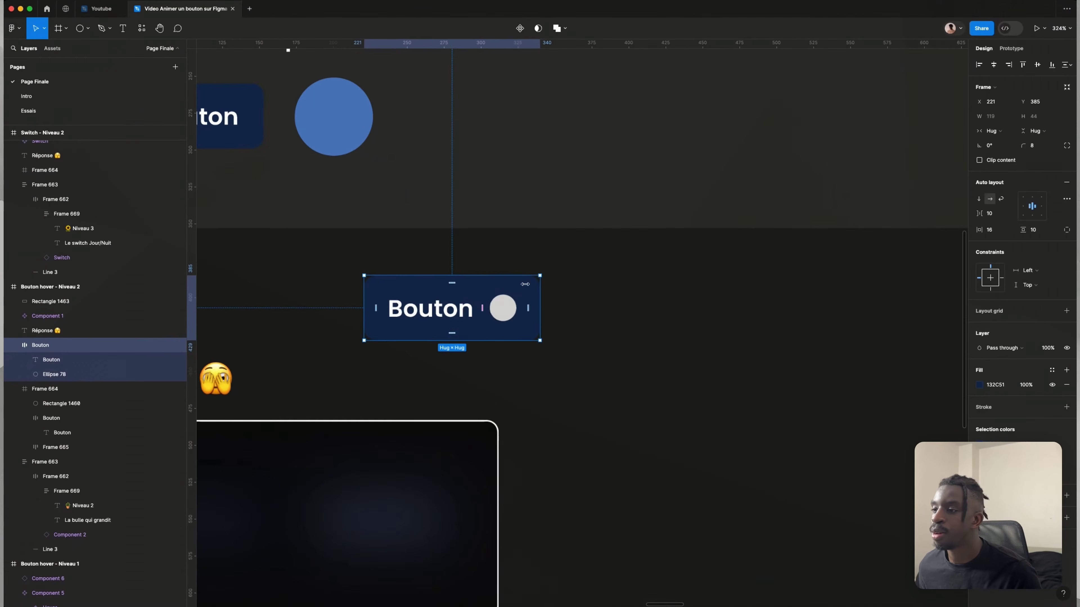
- Give the circle absolute position inside the button and centre it at X 36, Y 13
left_click(502, 307)
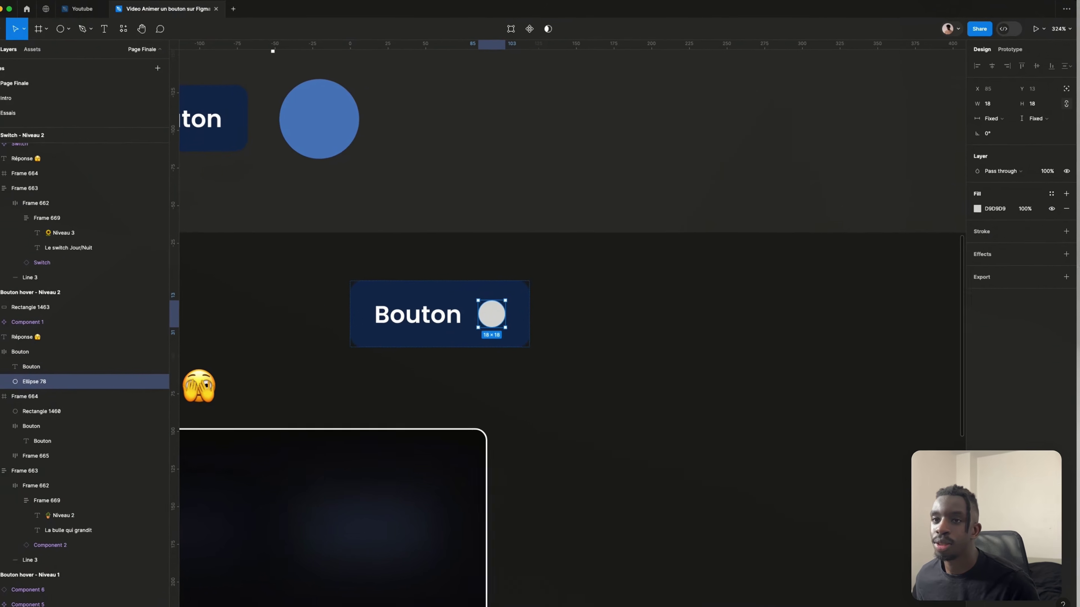
left_click(1066, 89)
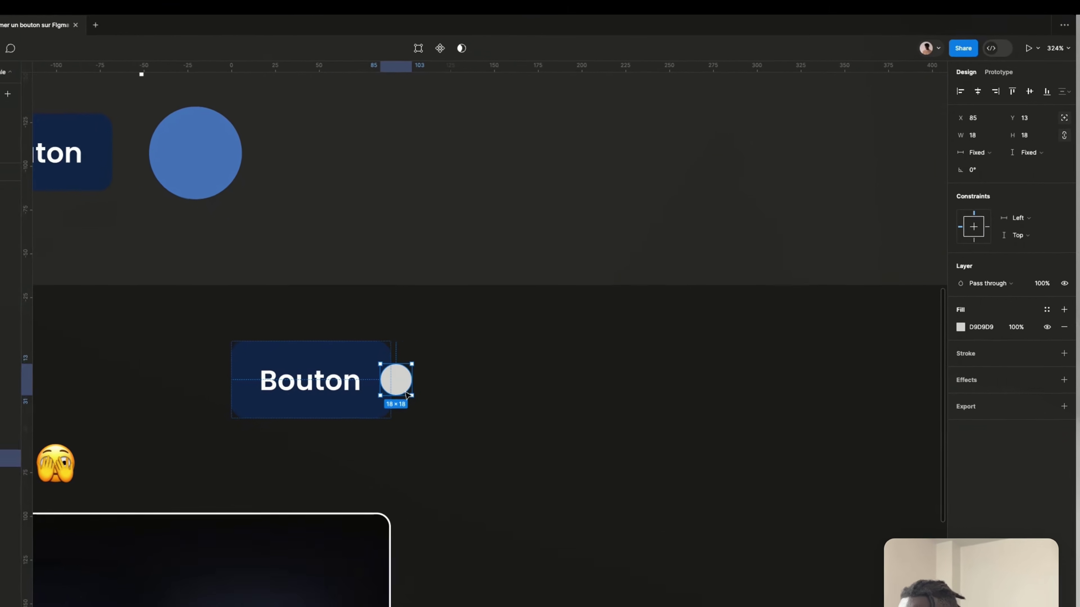
left_click_drag(400, 390, 314, 391)
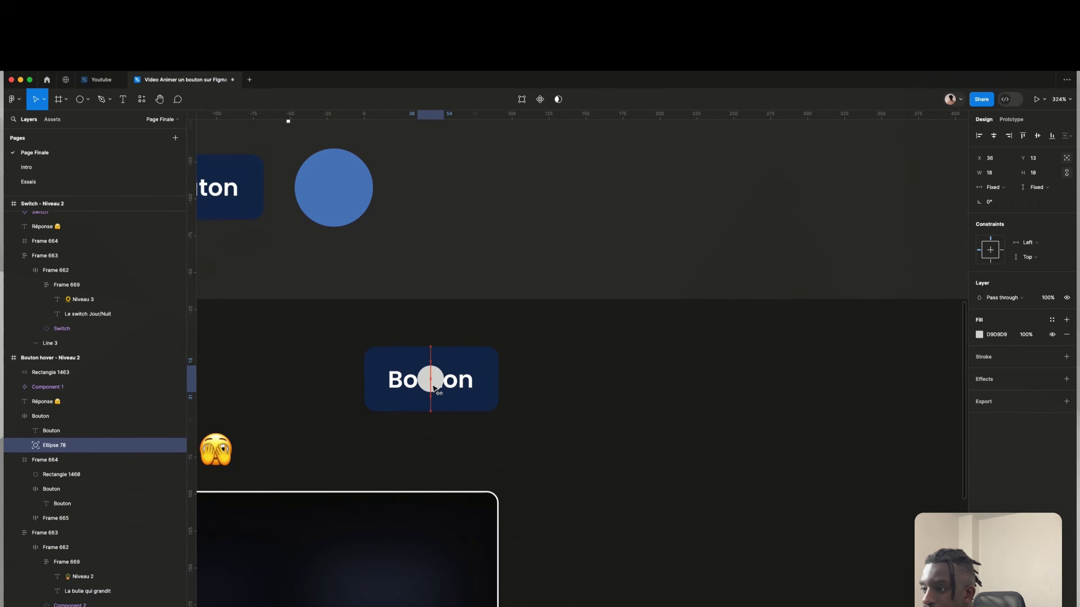
left_click_drag(434, 388, 434, 388)
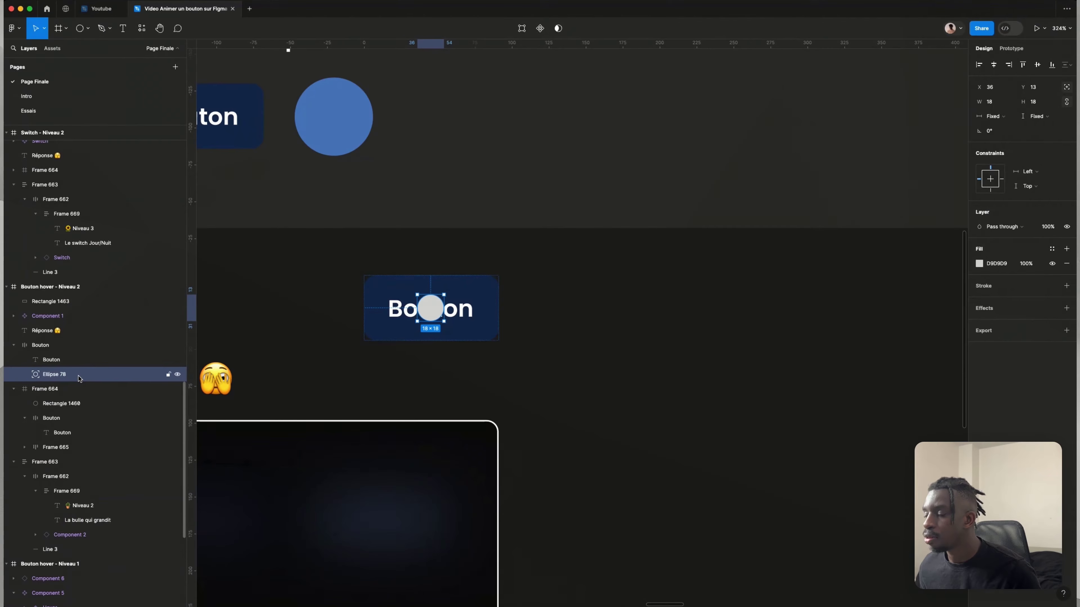
- Reorder the Ellipse 78 layer so the circle sits behind the button's Bouton text
left_click_drag(78, 378, 77, 360)
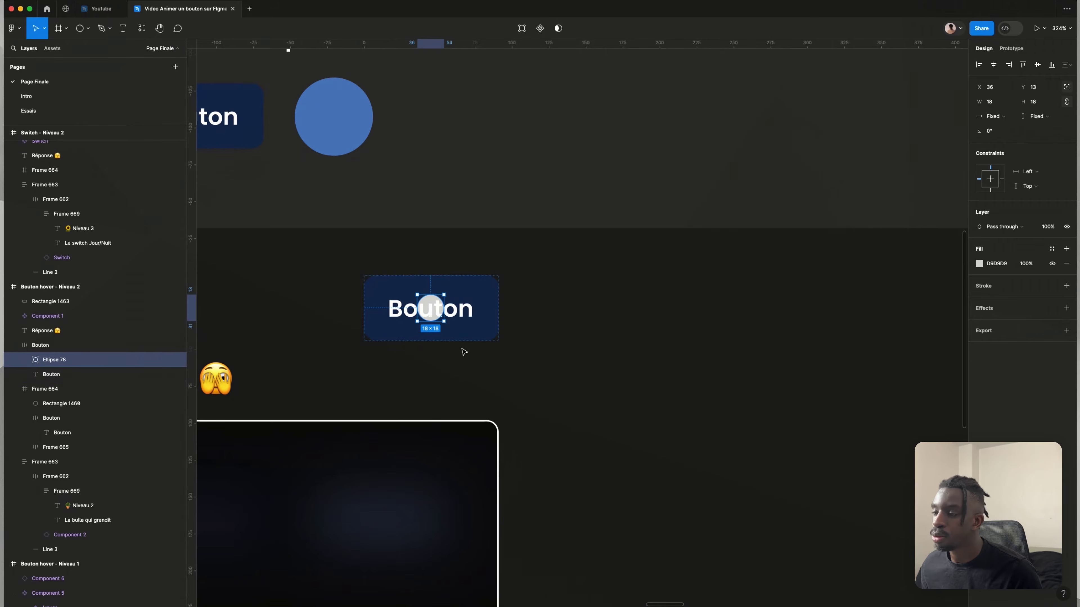
left_click(545, 324)
scroll(544, 323, "up", 1)
left_click(463, 323)
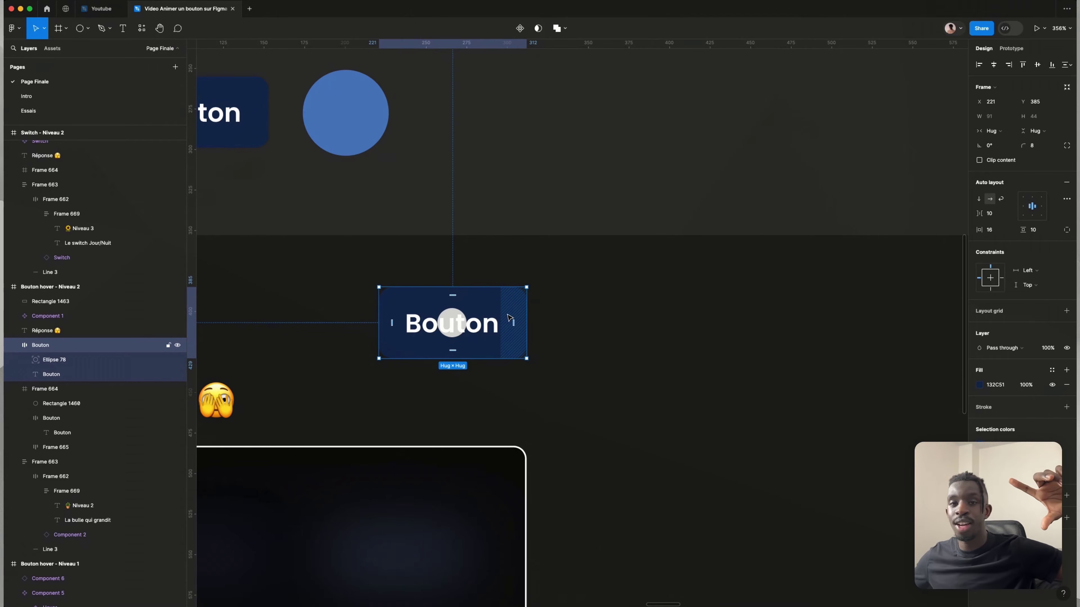
key("Escape")
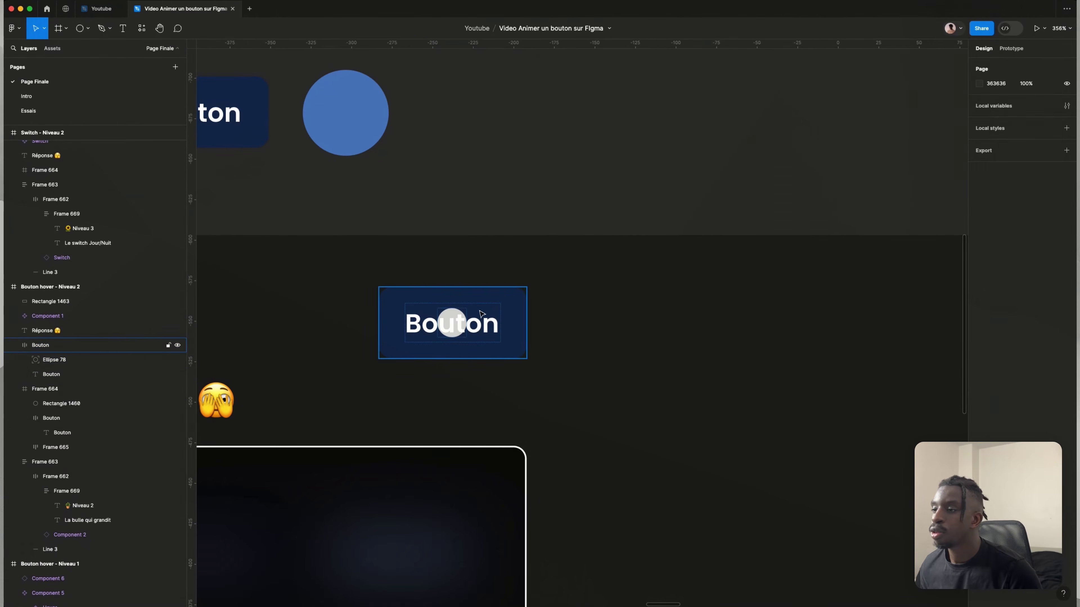
- Set the fill opacity of the circle inside the button to 0%
left_click(466, 317)
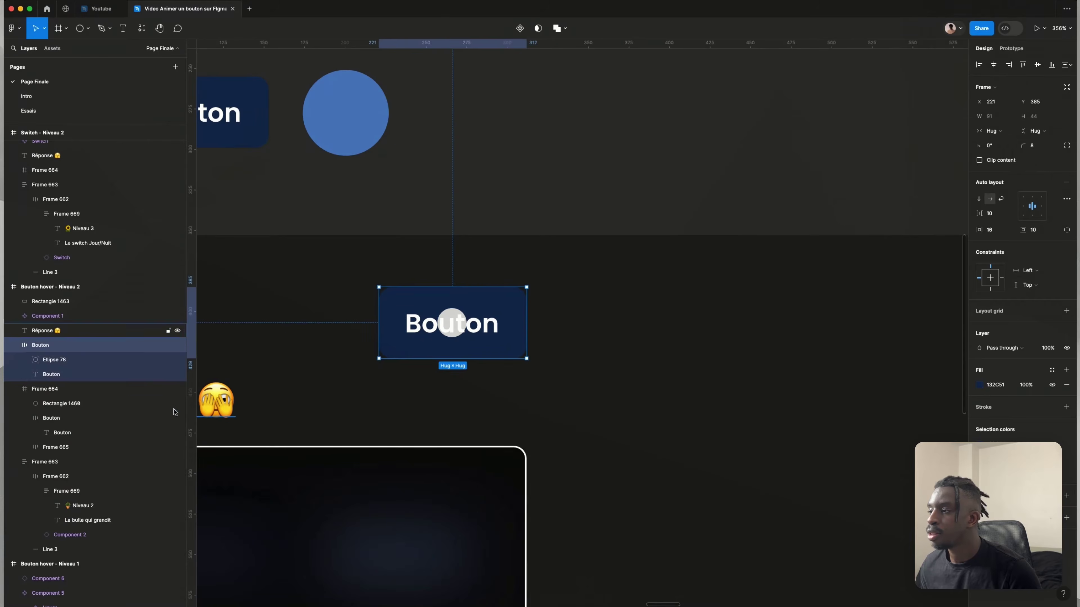
double_click(463, 319)
left_click(1025, 264)
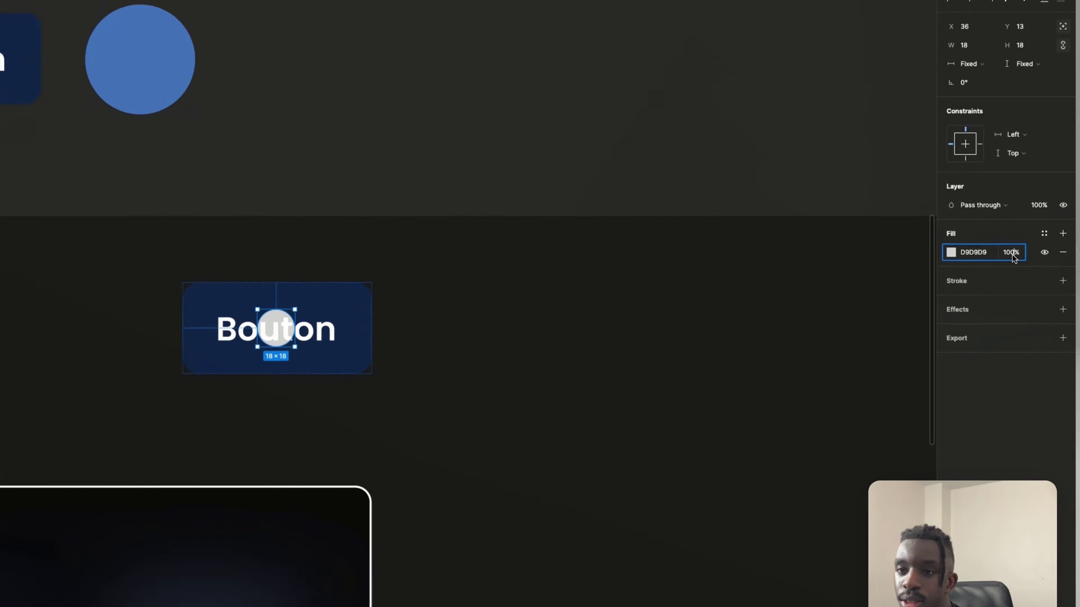
type("0")
key("Return")
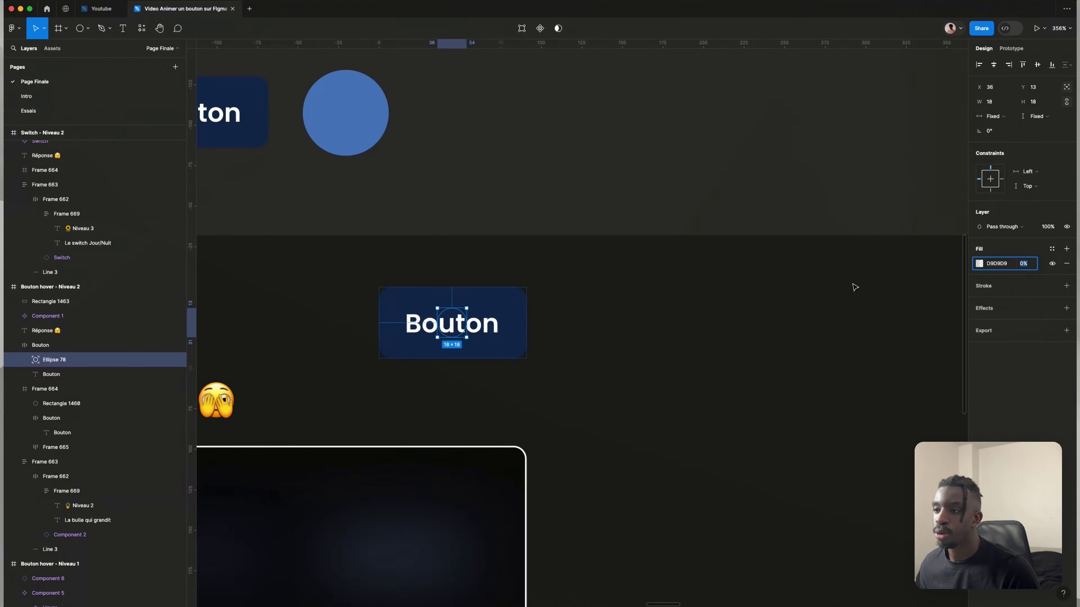
left_click(851, 284)
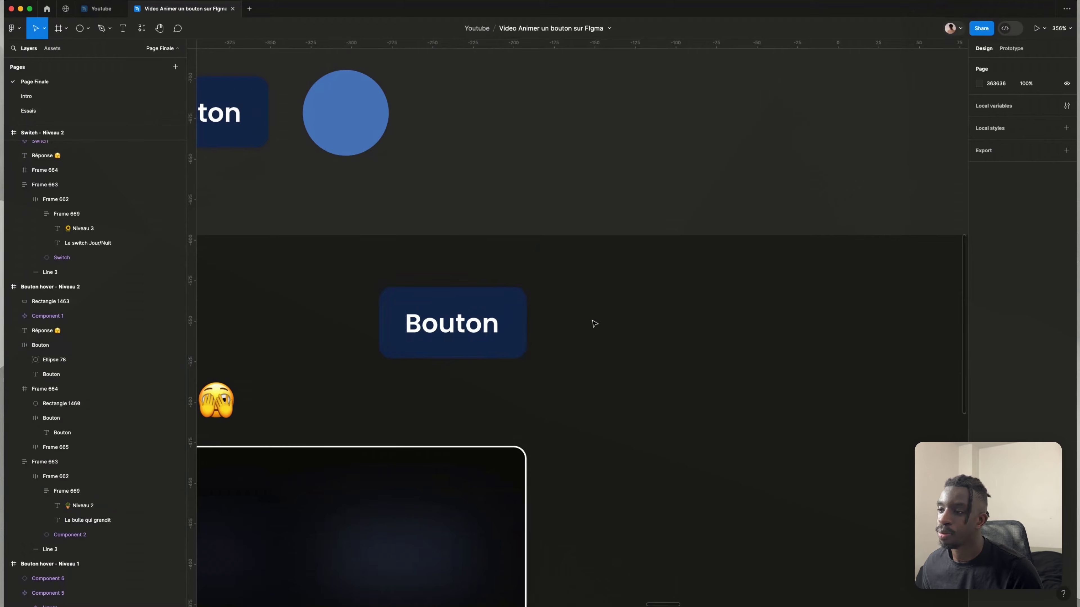
- Duplicate the button containing the transparent circle and place the copy beside it at X 332, Y 385
left_click(461, 296)
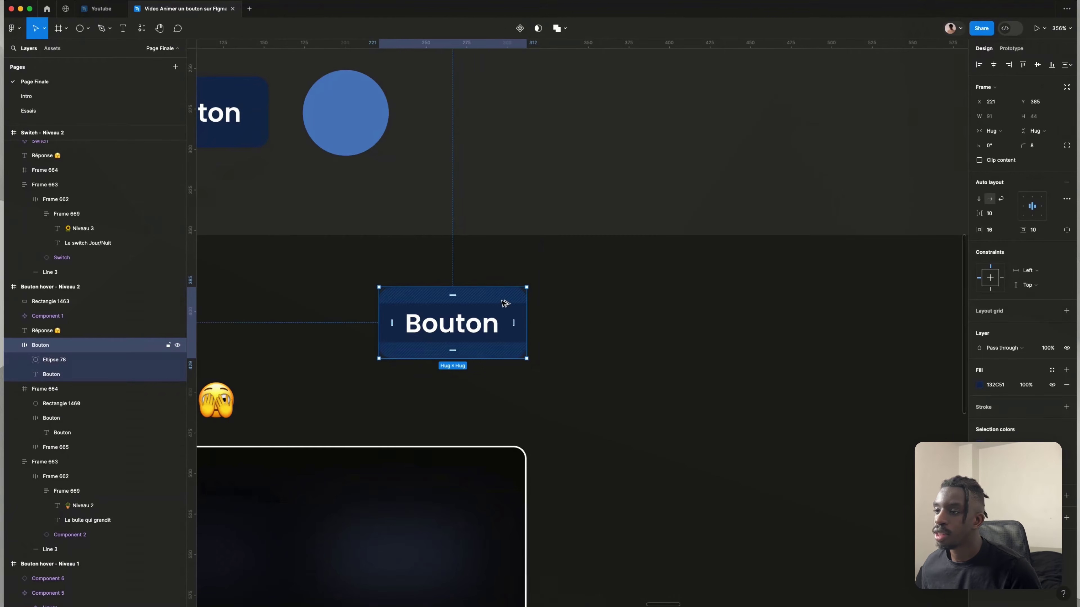
left_click_drag(506, 301, 646, 294)
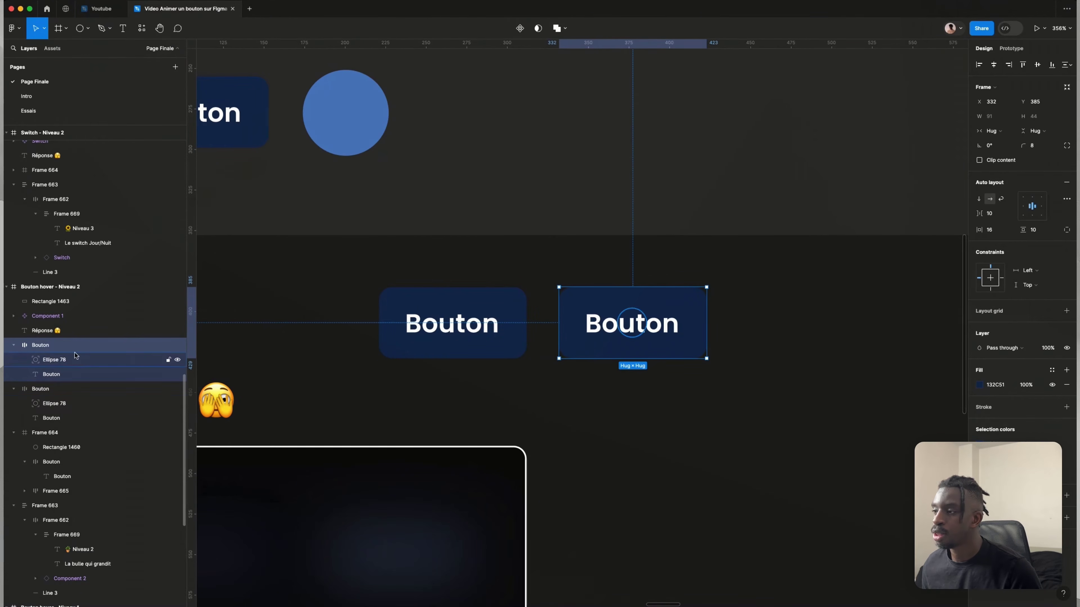
- Set the circle's fill in the copied button to 100% opacity and the blue 517FC2 sampled from the reference circle
left_click(458, 374)
left_click(573, 323)
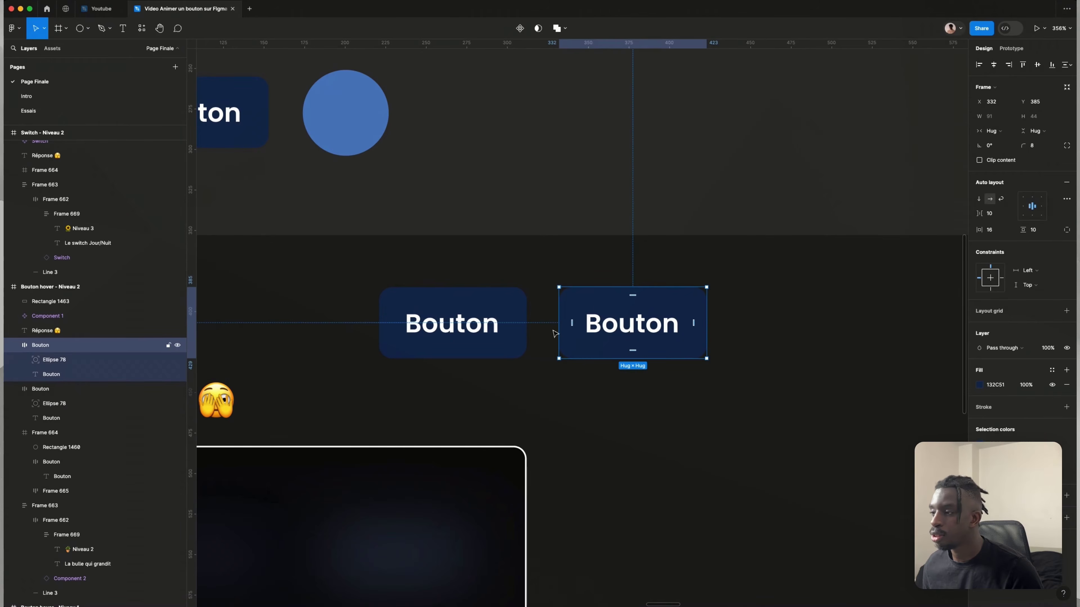
double_click(632, 323)
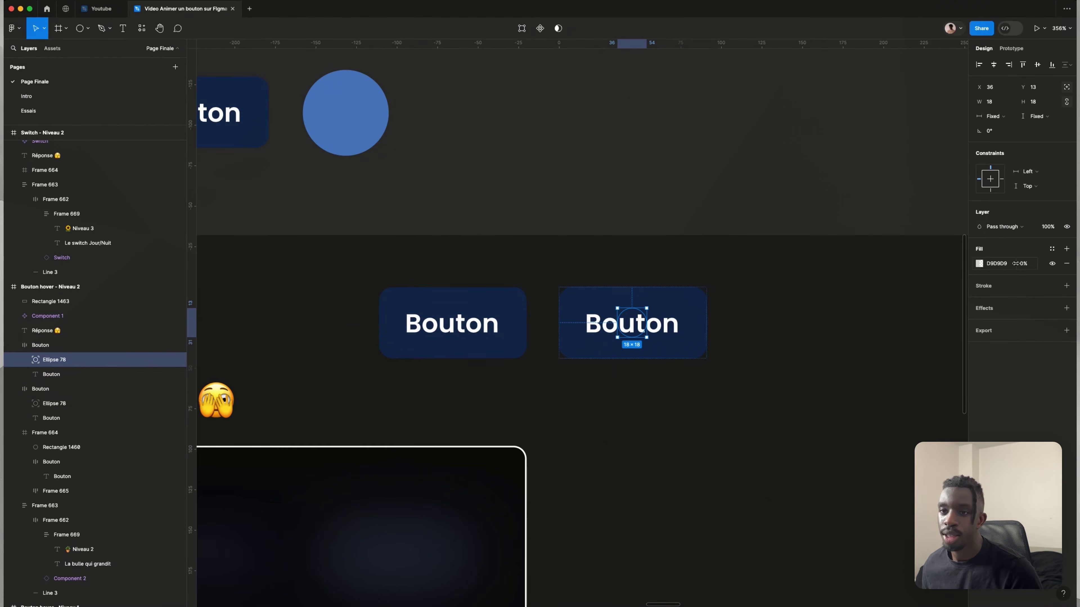
left_click(1029, 264)
type("100")
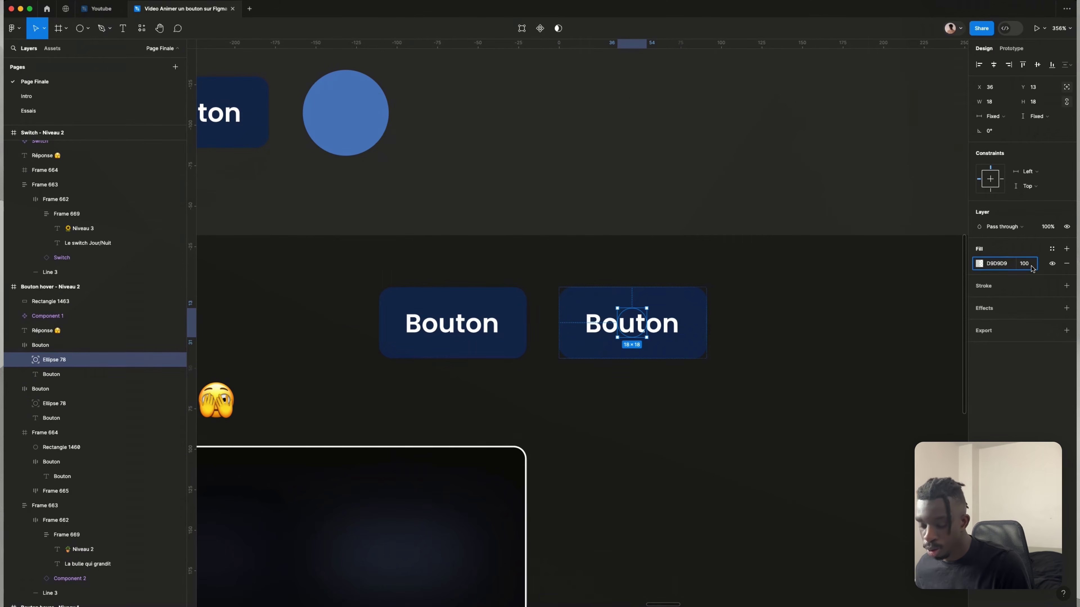
key("Return")
left_click(871, 420)
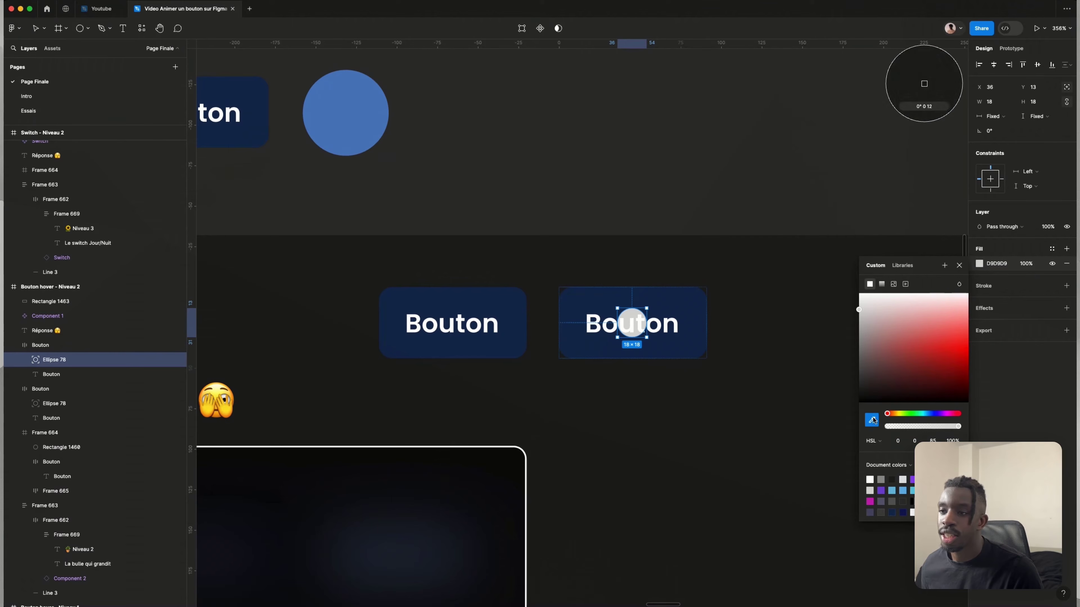
left_click(369, 130)
left_click(752, 366)
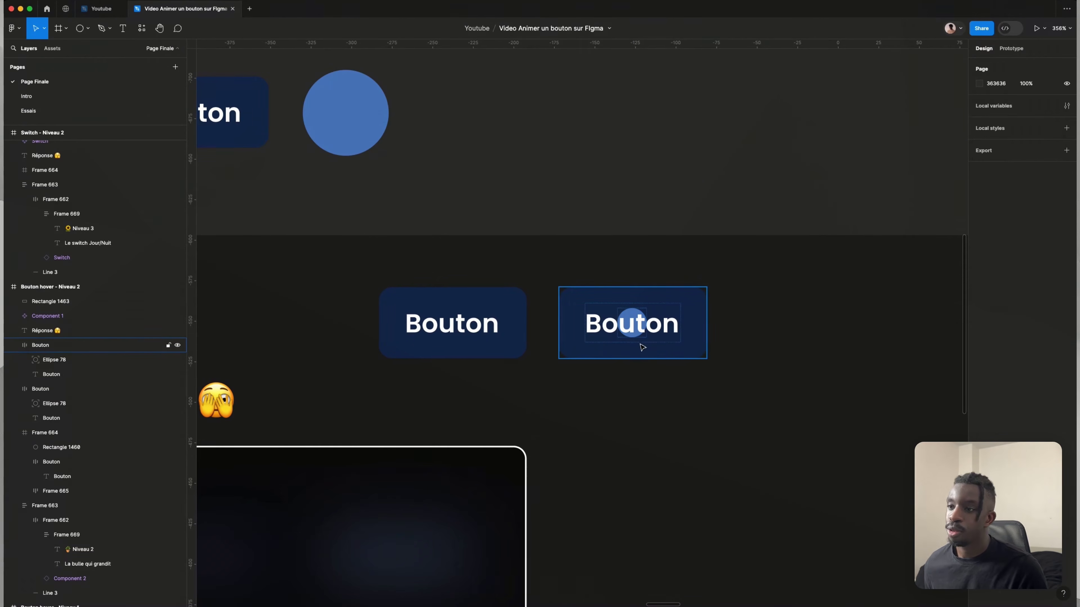
- Enlarge the copied button's circle proportionally from its centre until it extends past the button on all sides
left_click(76, 360)
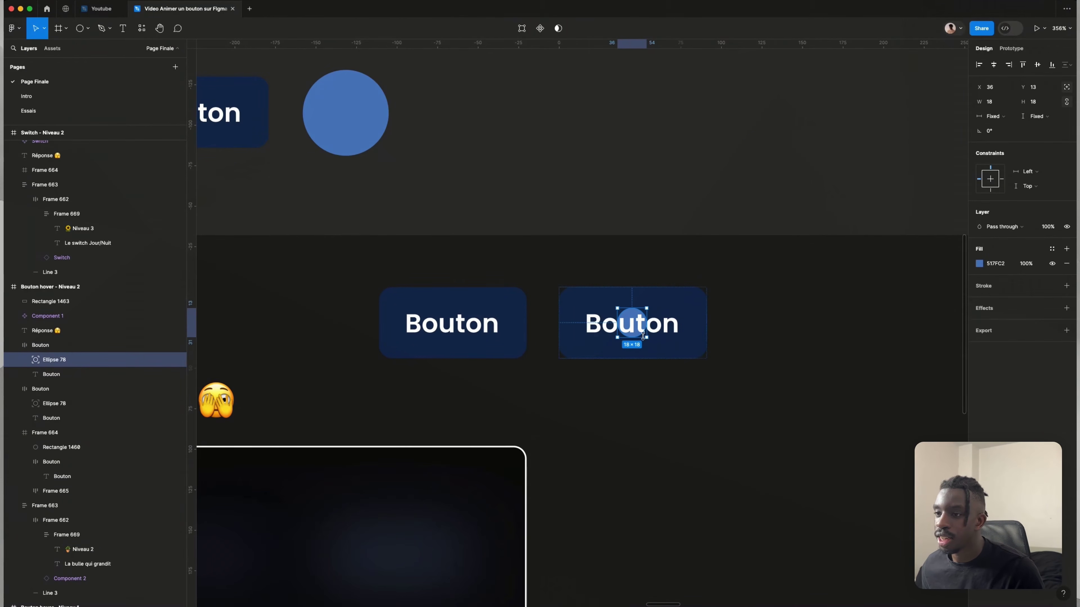
left_click_drag(645, 337, 717, 384)
left_click(773, 393)
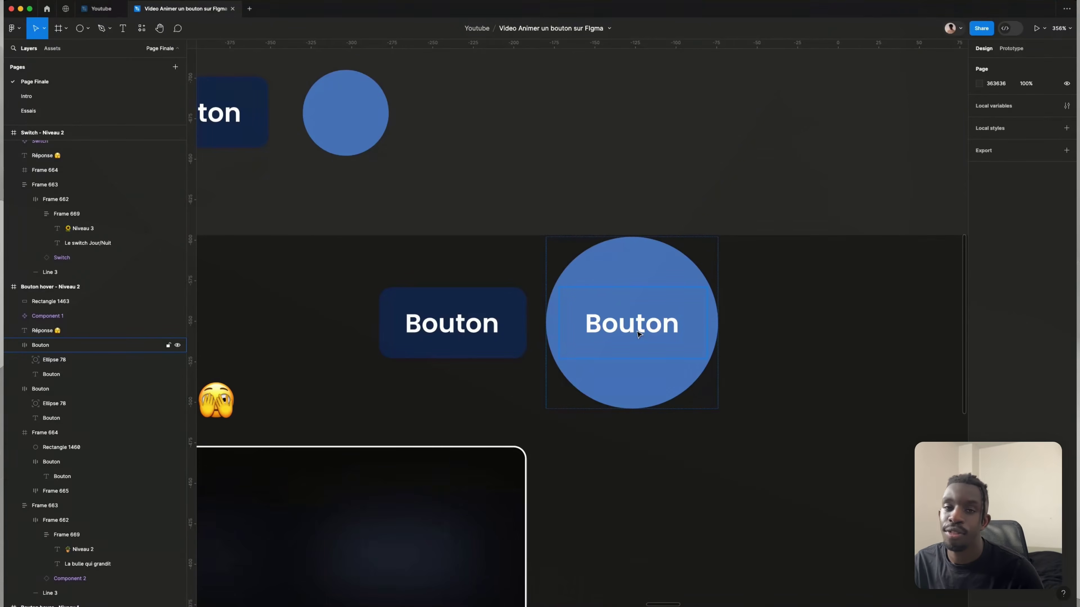
- Enable Clip content on both the copied button and the original button
left_click(472, 231)
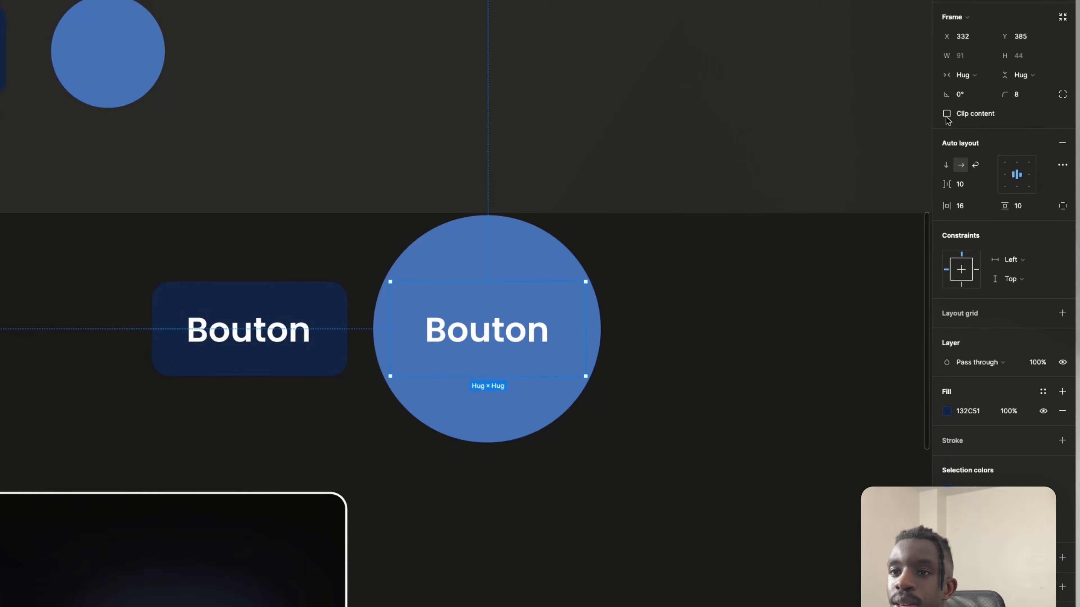
left_click(947, 114)
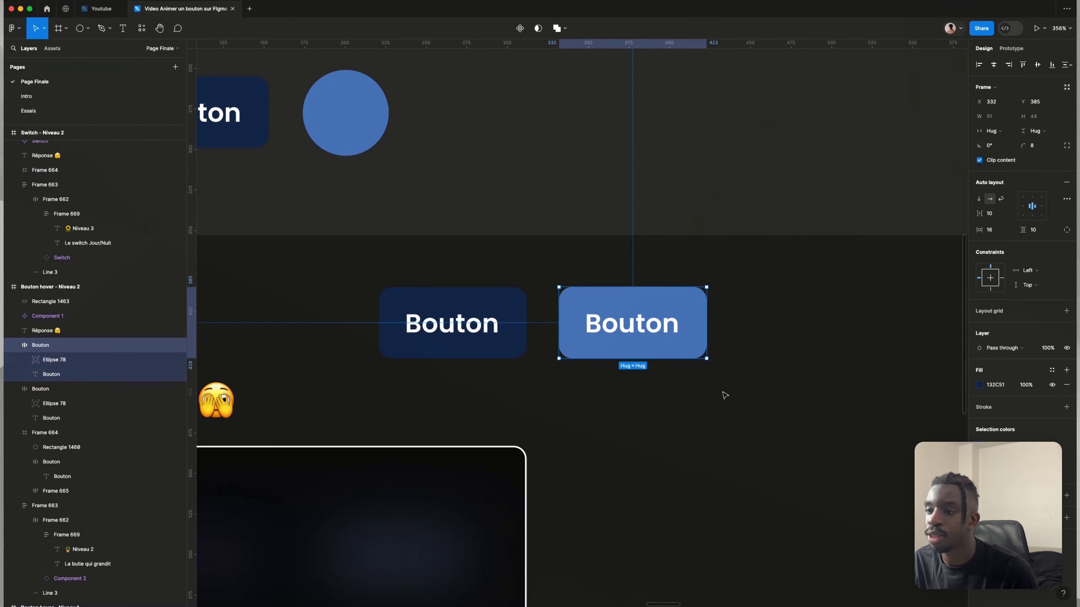
left_click(758, 359)
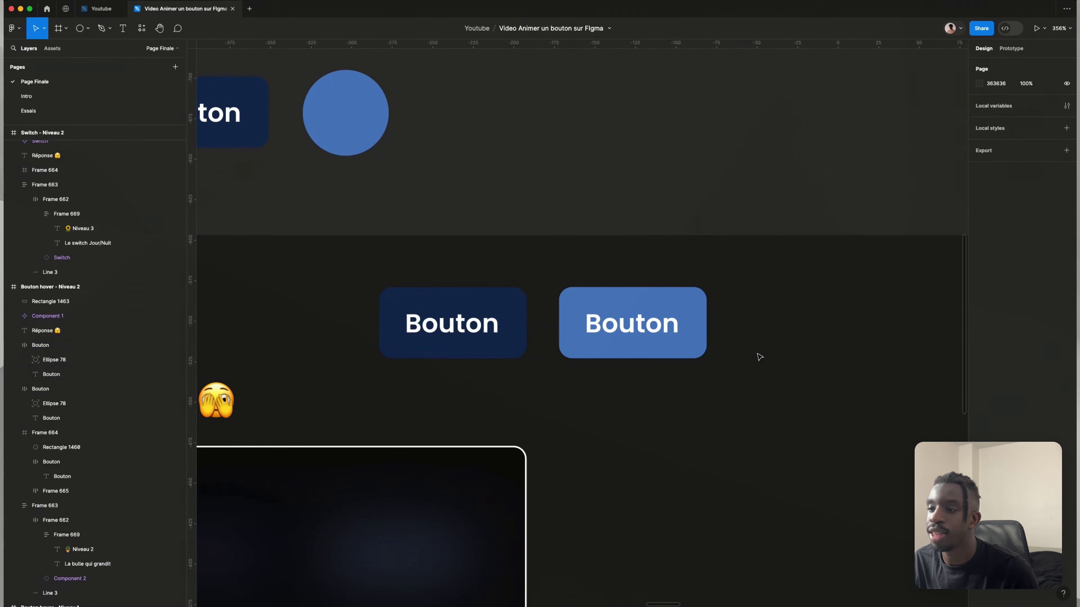
left_click(496, 349)
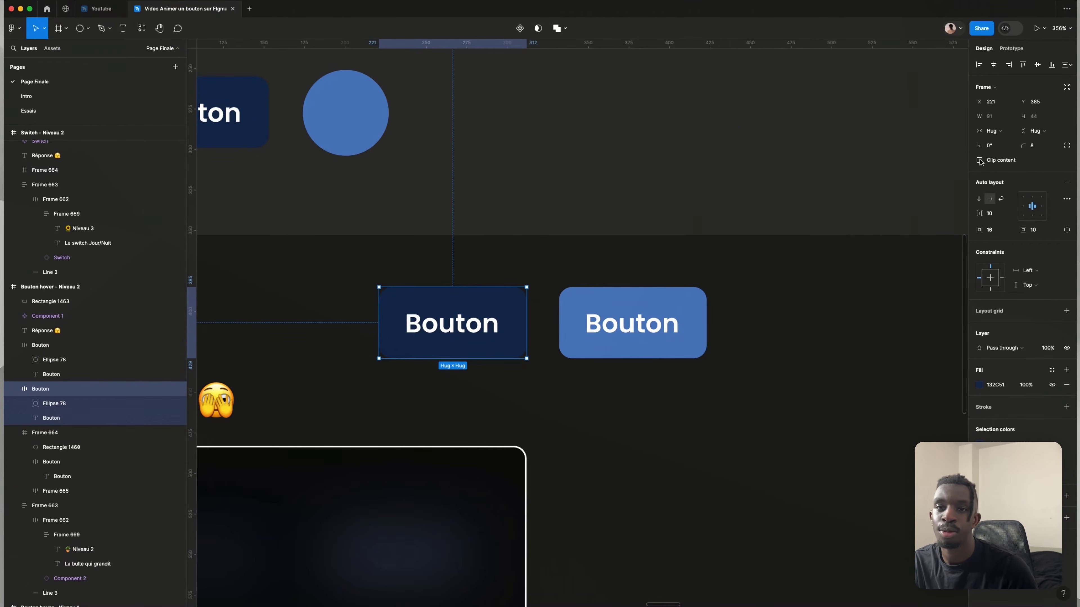
left_click(781, 420)
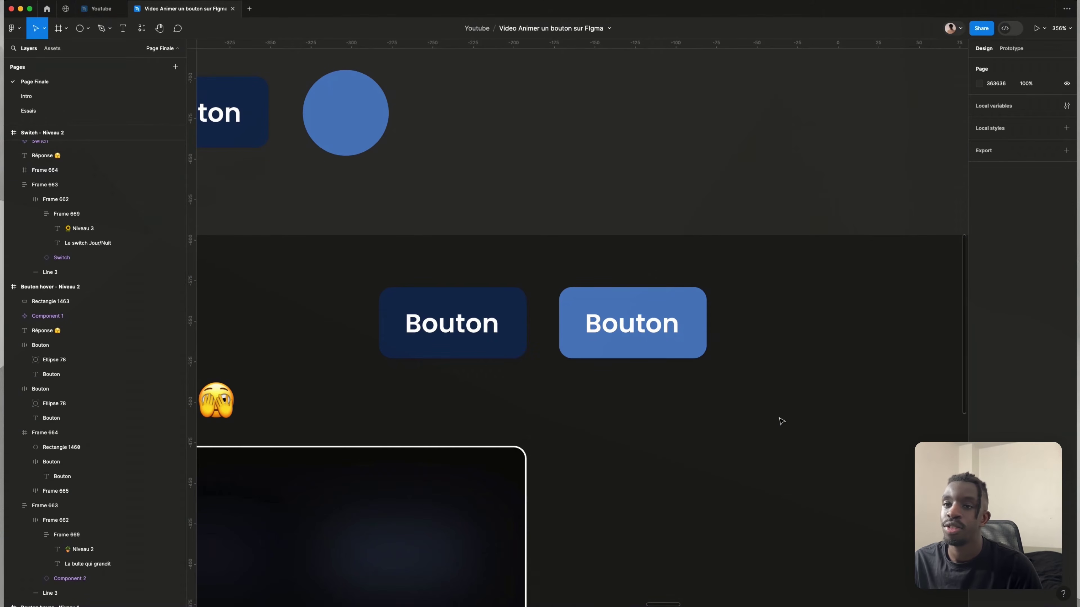
- Combine the two buttons into a component set and rename its variant property to Etape
left_click_drag(780, 418, 450, 297)
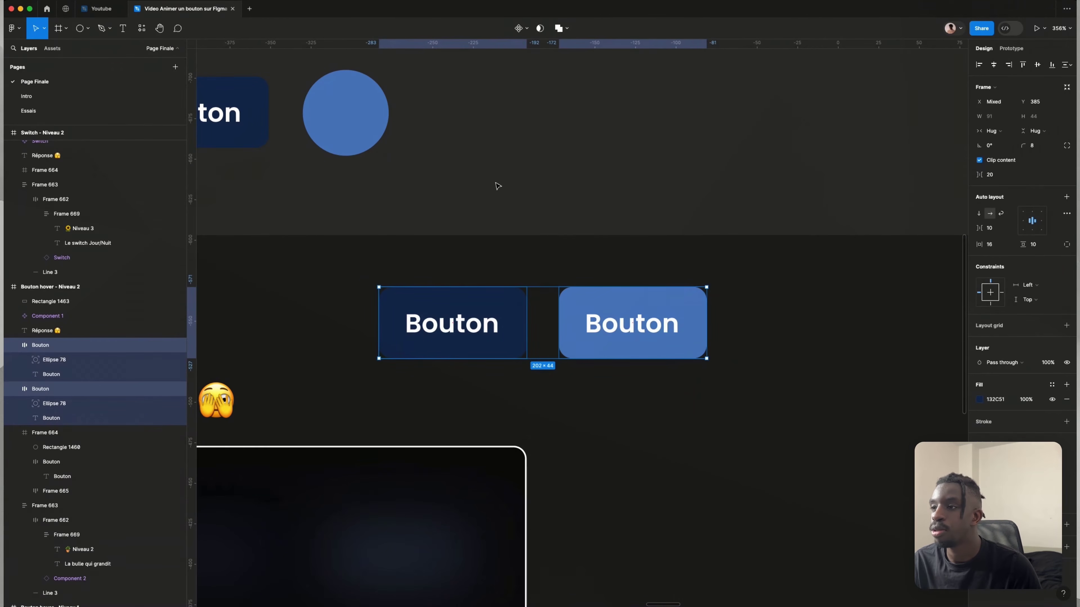
left_click(526, 28)
left_click(529, 79)
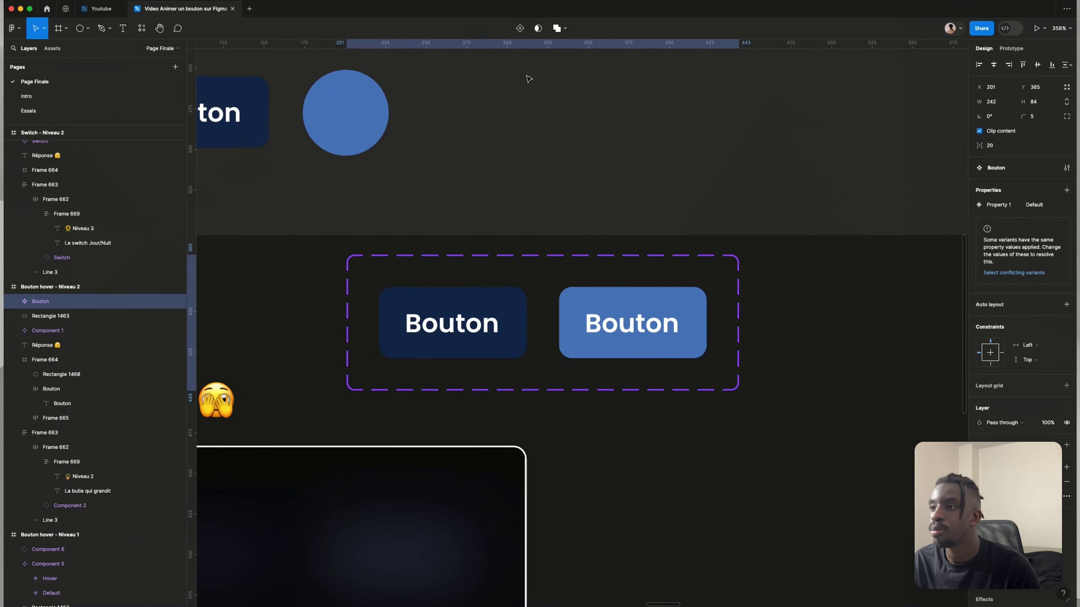
double_click(1005, 208)
key("BackSpace")
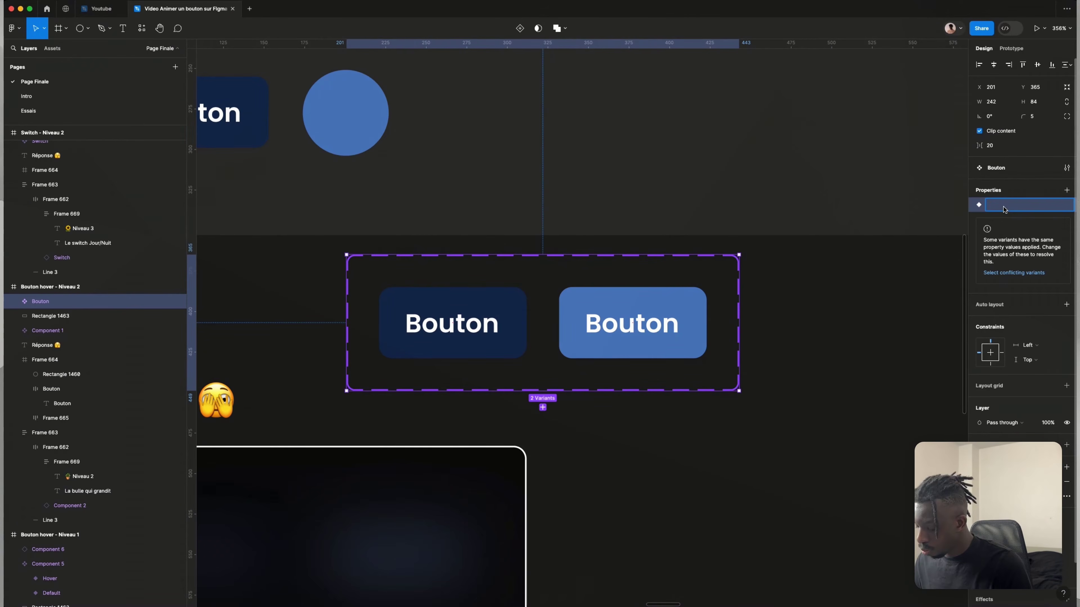
left_click(899, 308)
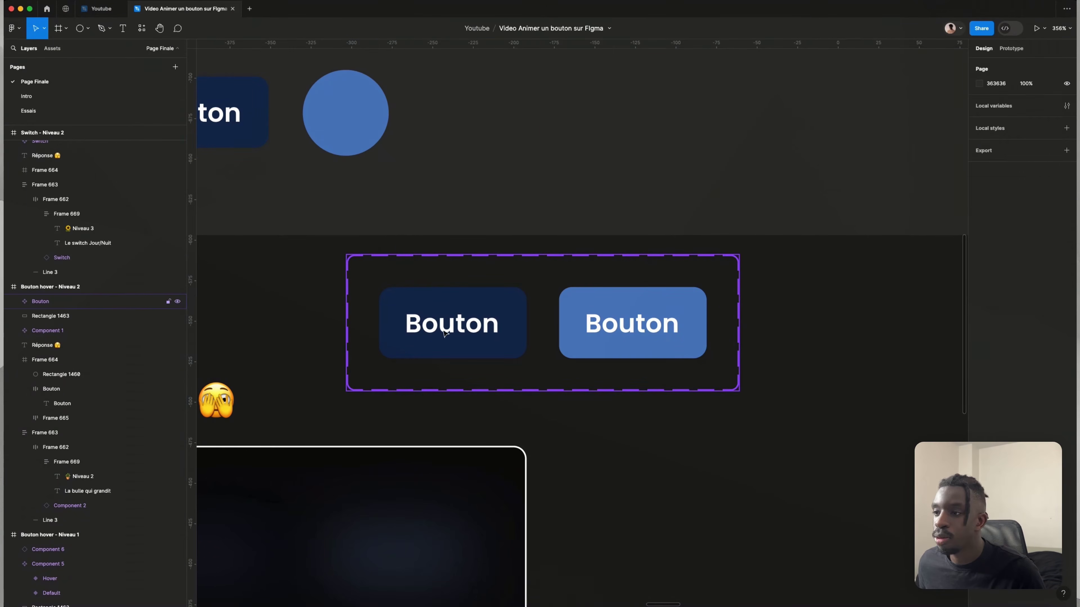
- Set the Etape value of the light-blue button variant to Hover, leaving the dark variant as Default
double_click(447, 330)
left_click(527, 319)
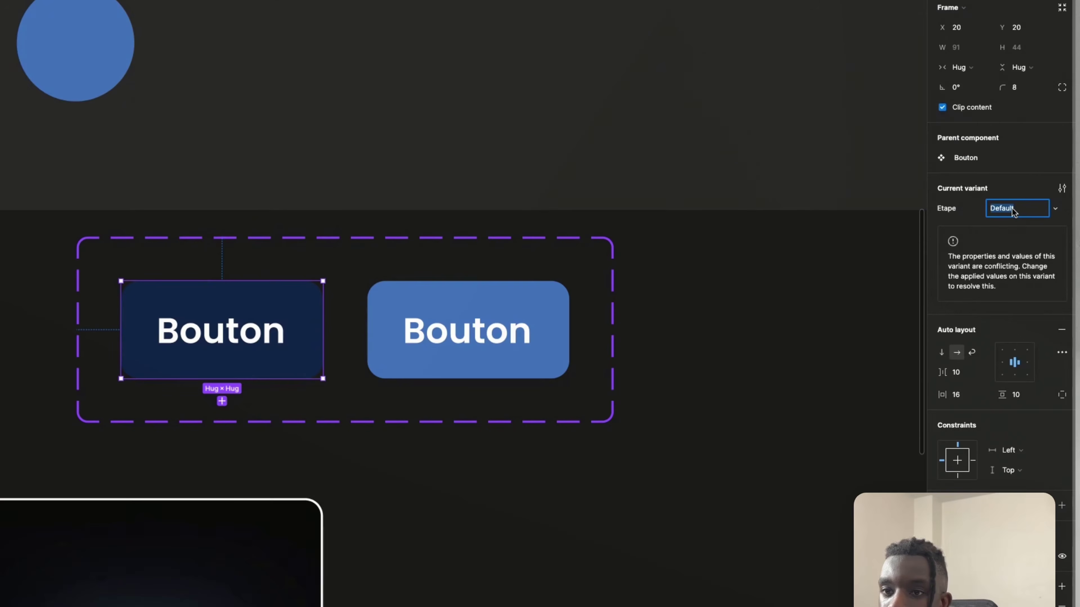
left_click(629, 296)
left_click(1016, 208)
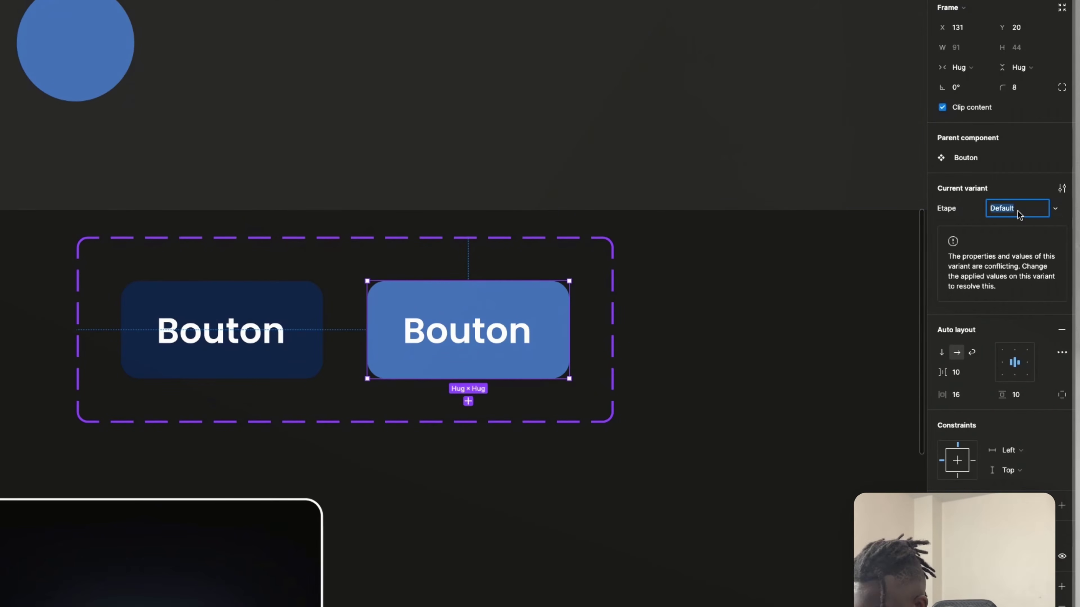
type("Hover")
left_click(708, 349)
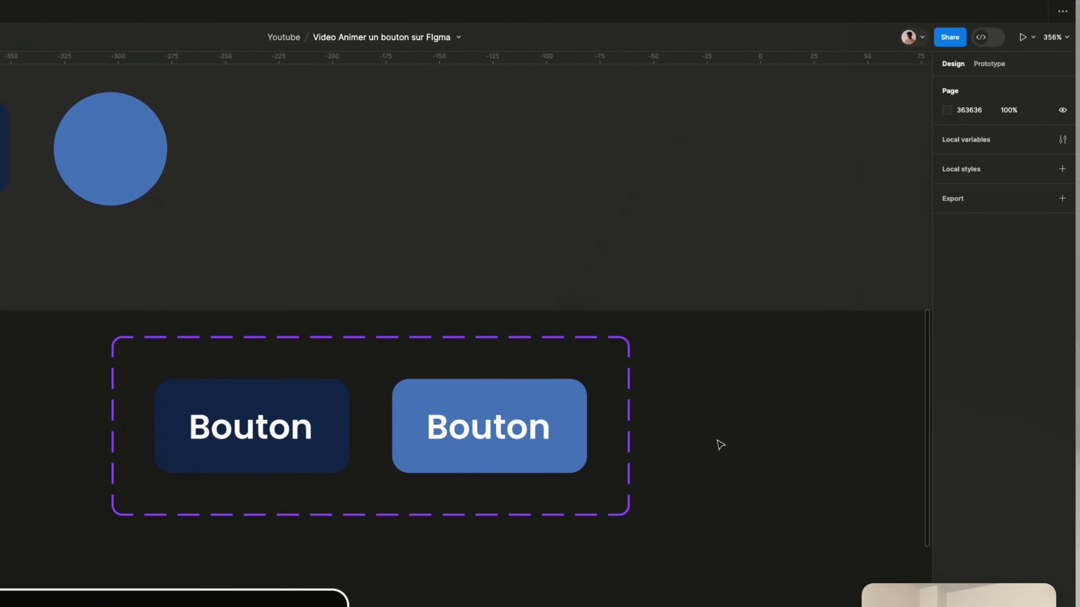
- Connect the Default variant to the Hover variant with a Change to interaction triggered While hovering
left_click(991, 65)
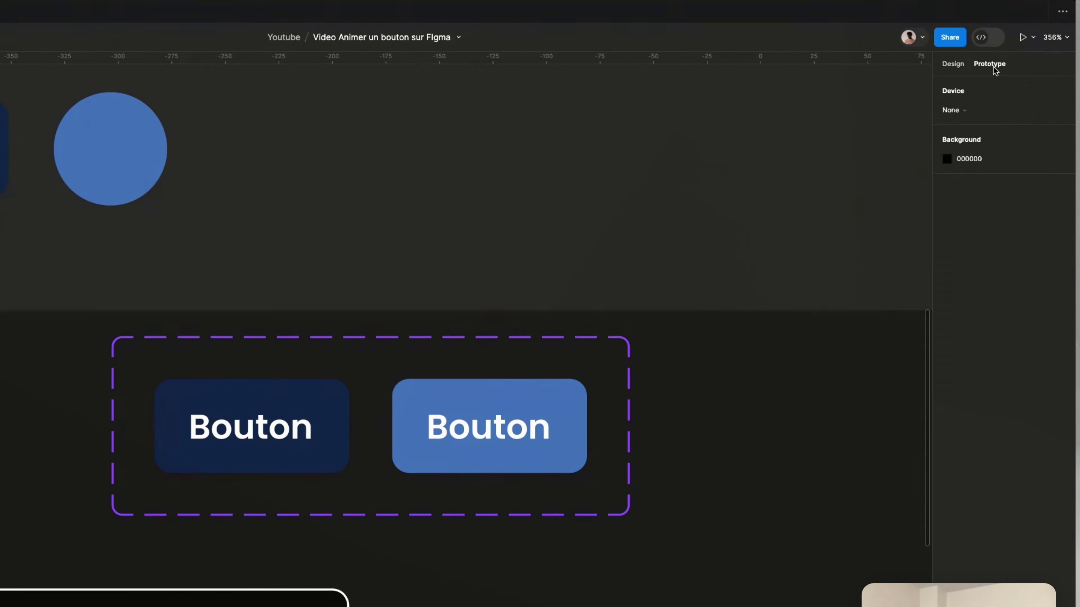
left_click(321, 451)
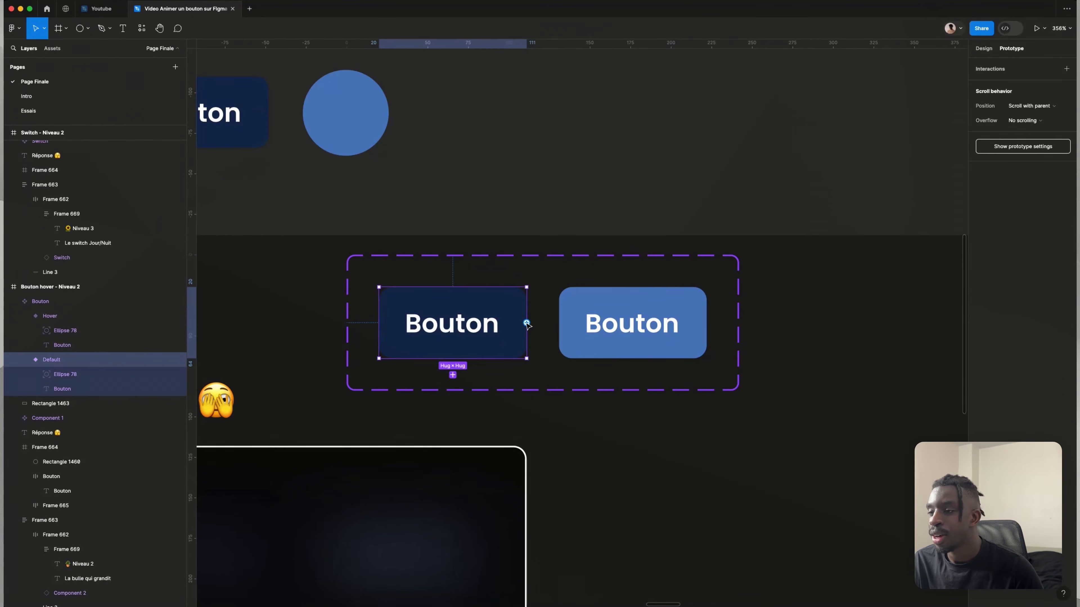
left_click_drag(526, 324, 569, 319)
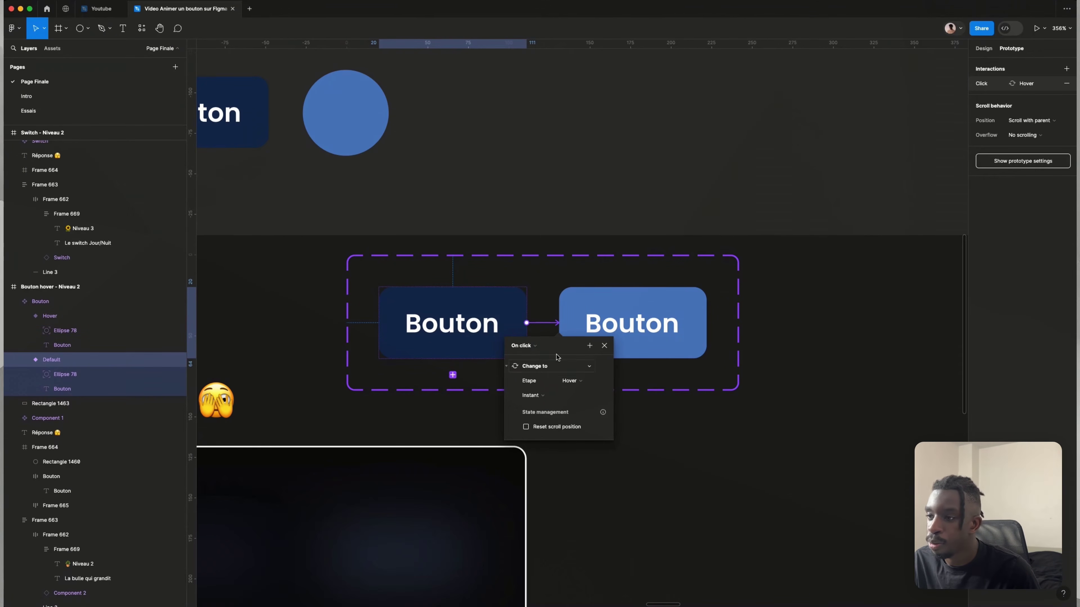
left_click(535, 349)
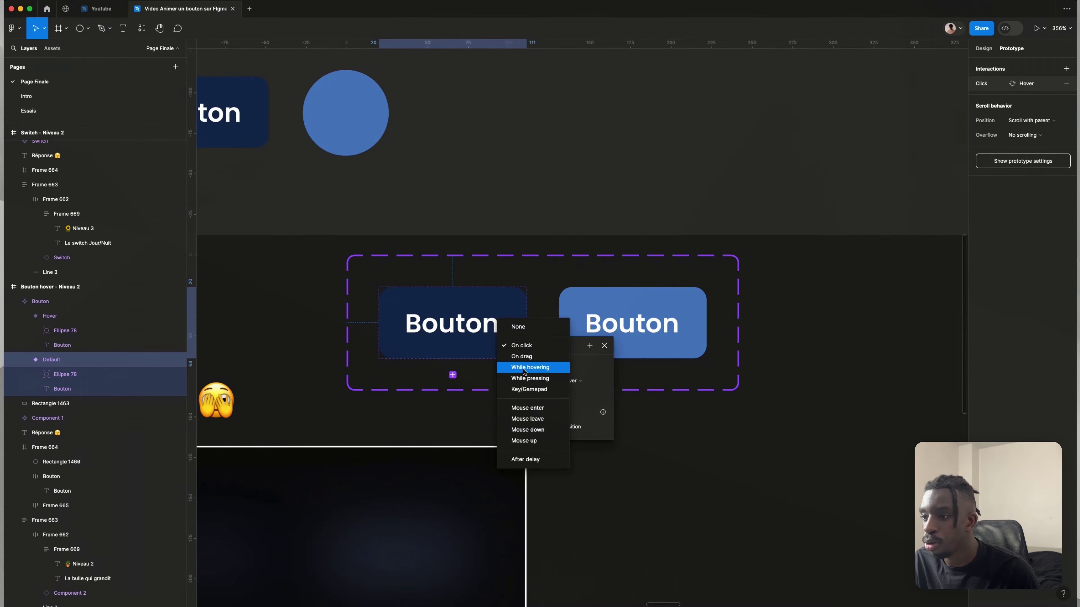
left_click(547, 367)
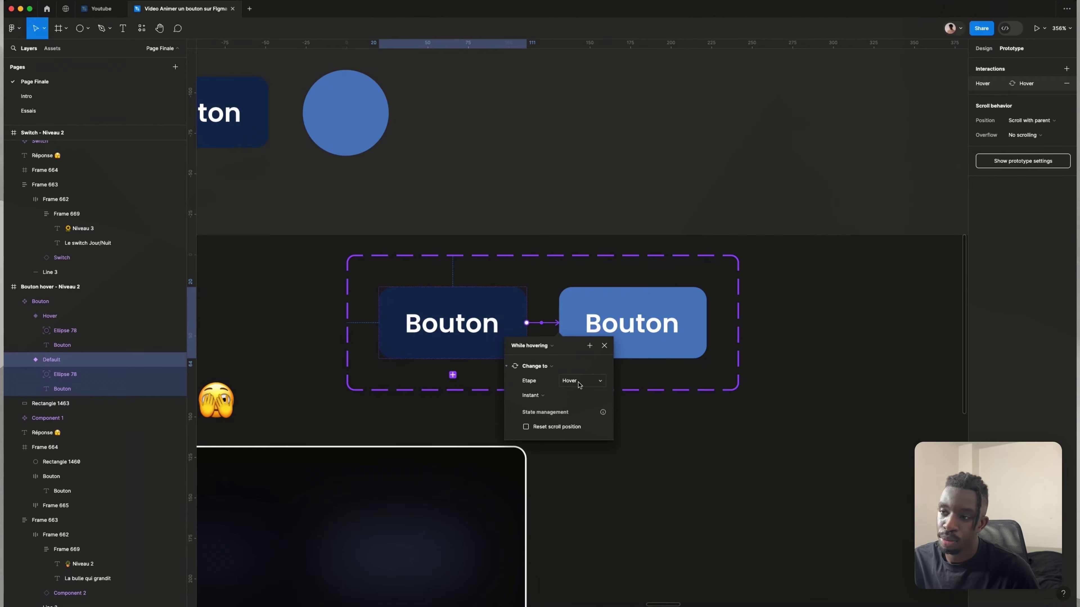
- Set the hover interaction's animation to Smart animate with Ease out easing
left_click(552, 395)
left_click(563, 415)
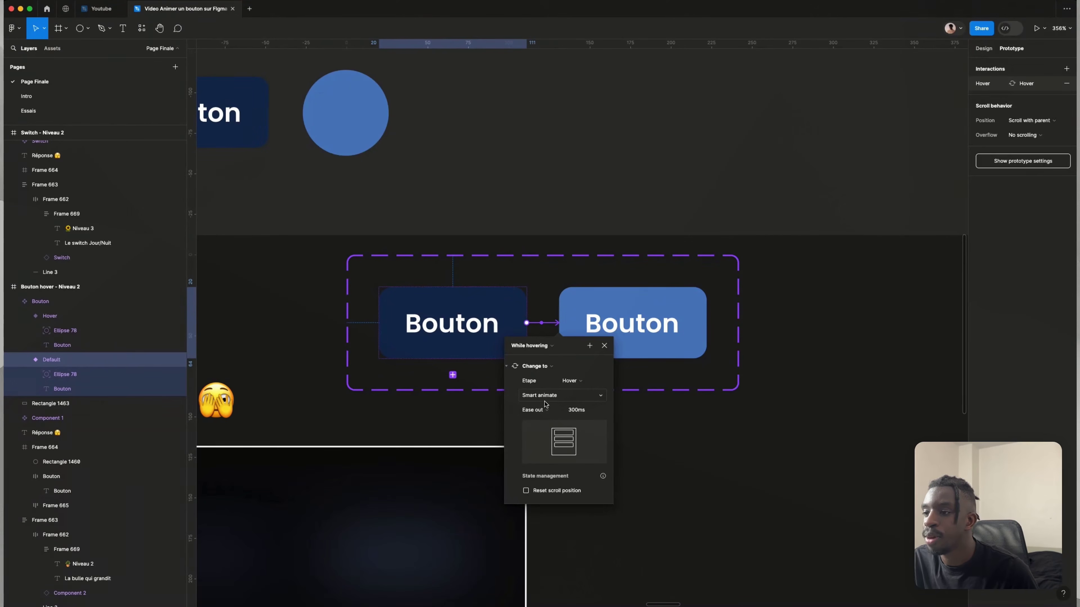
left_click(536, 411)
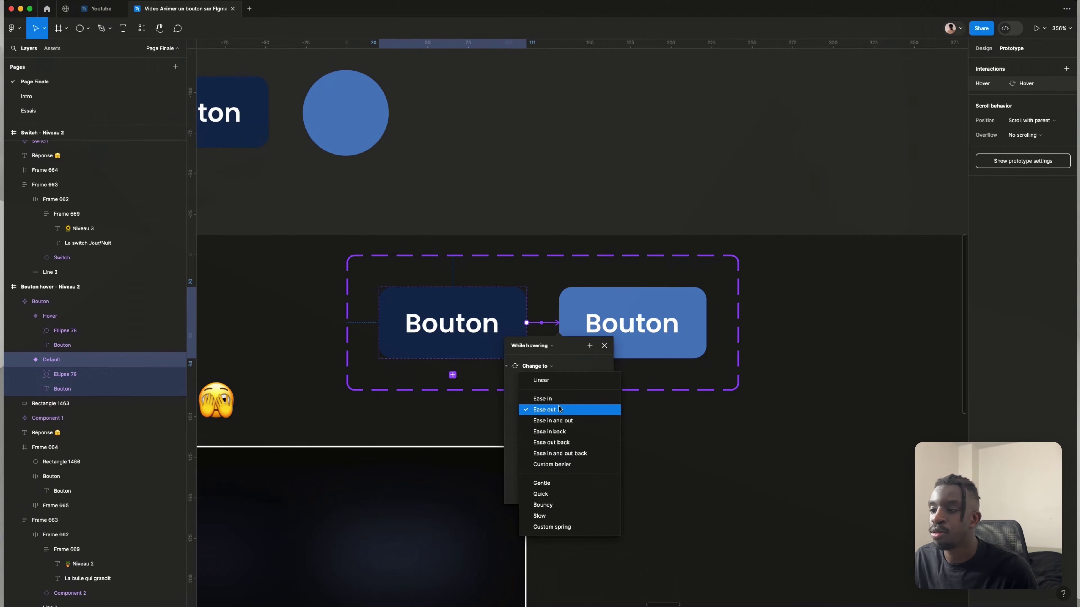
left_click(559, 409)
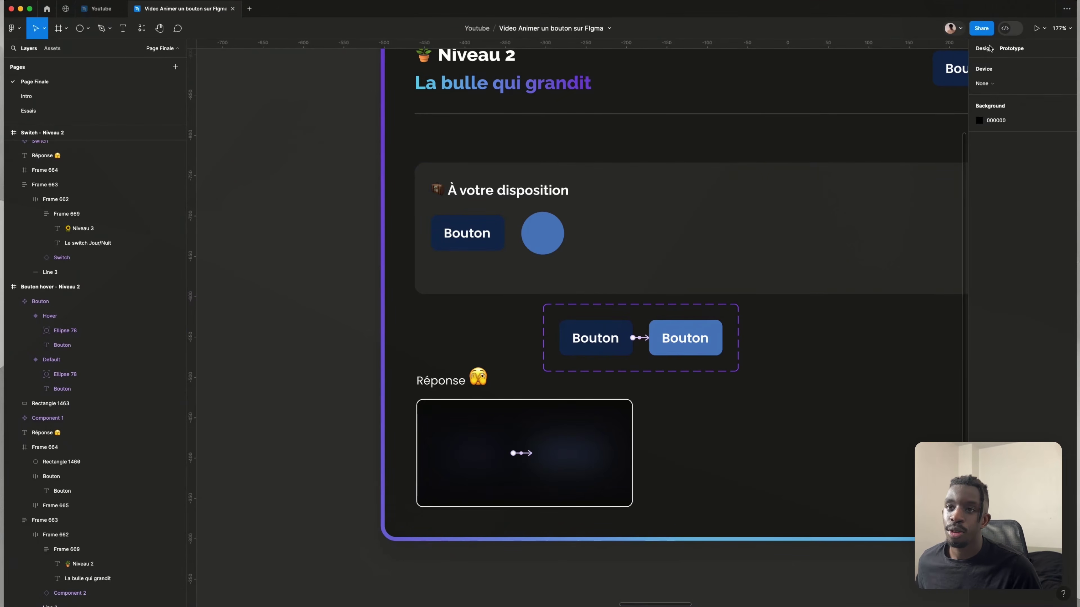
- Place an instance of the Default button beside the Réponse box and preview the Bouton hover - Niveau 2 frame
left_click(601, 336)
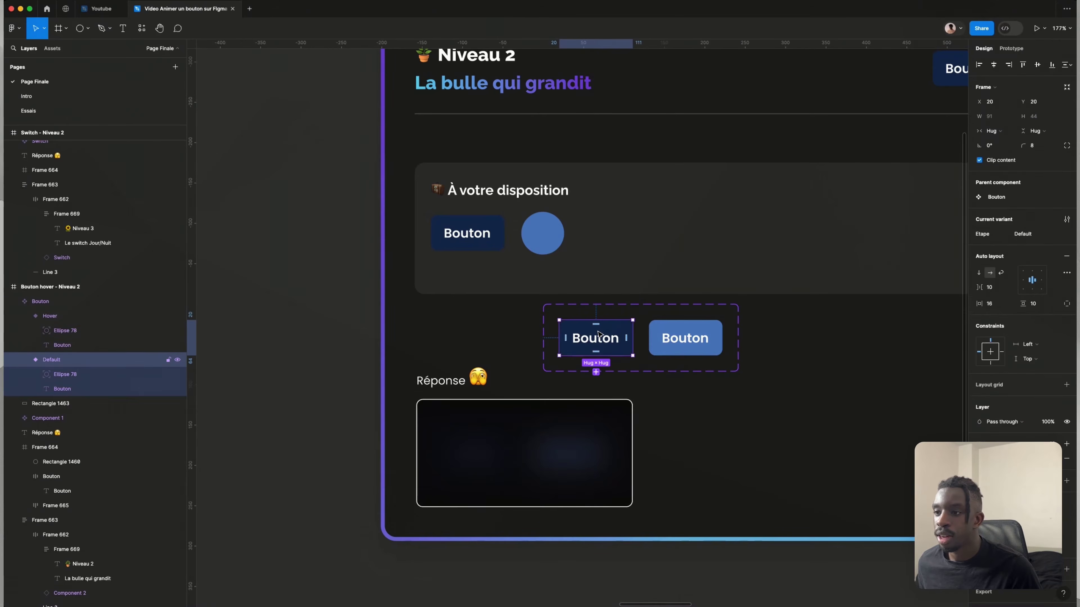
left_click_drag(609, 336, 725, 449)
left_click(807, 439)
scroll(807, 439, "down", 5)
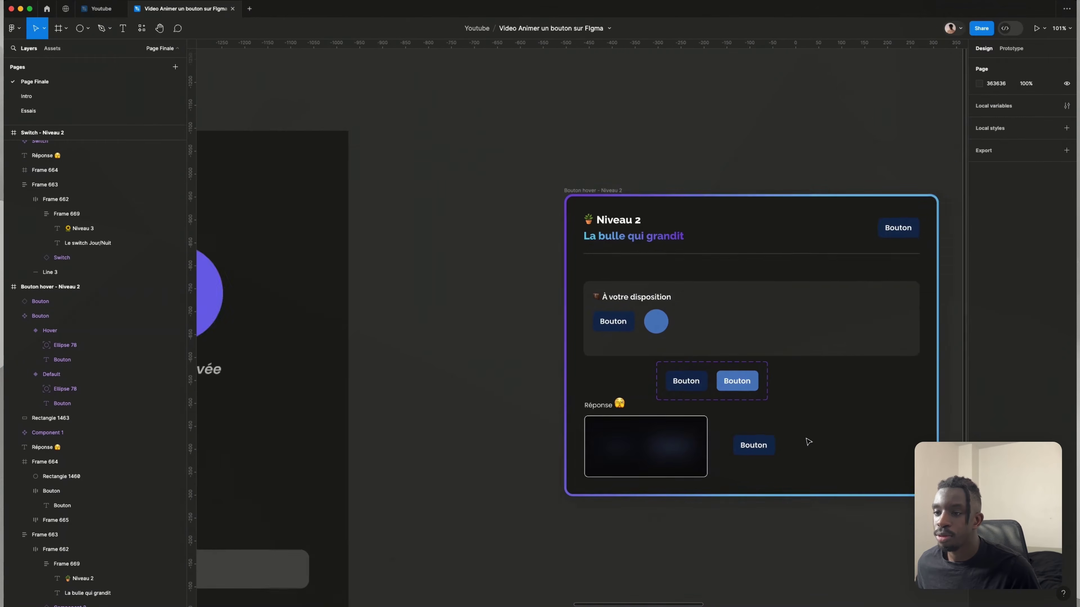
left_click(490, 185)
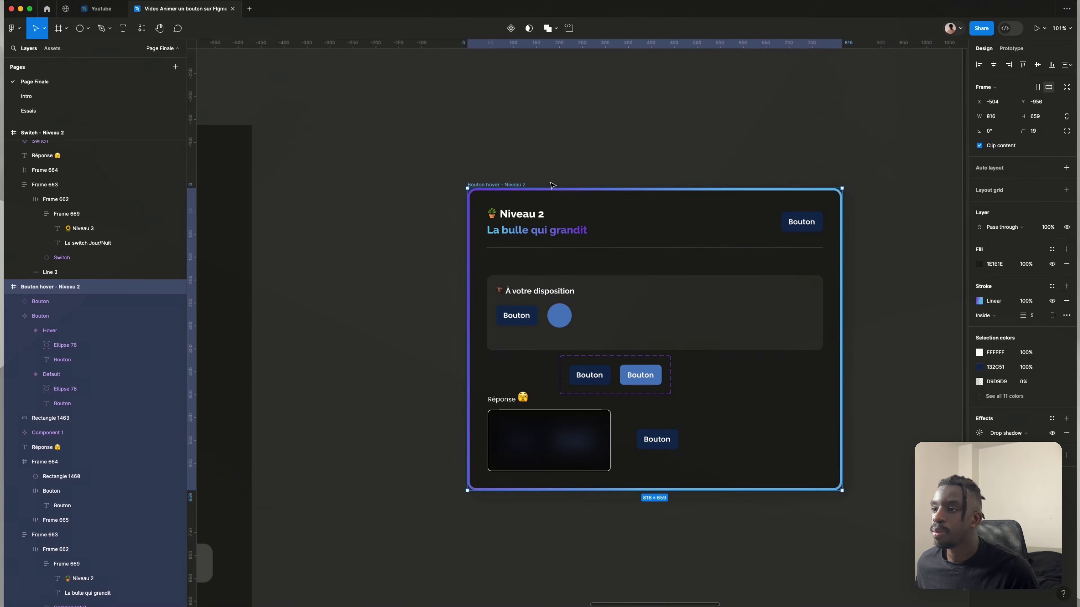
key("shift+space")
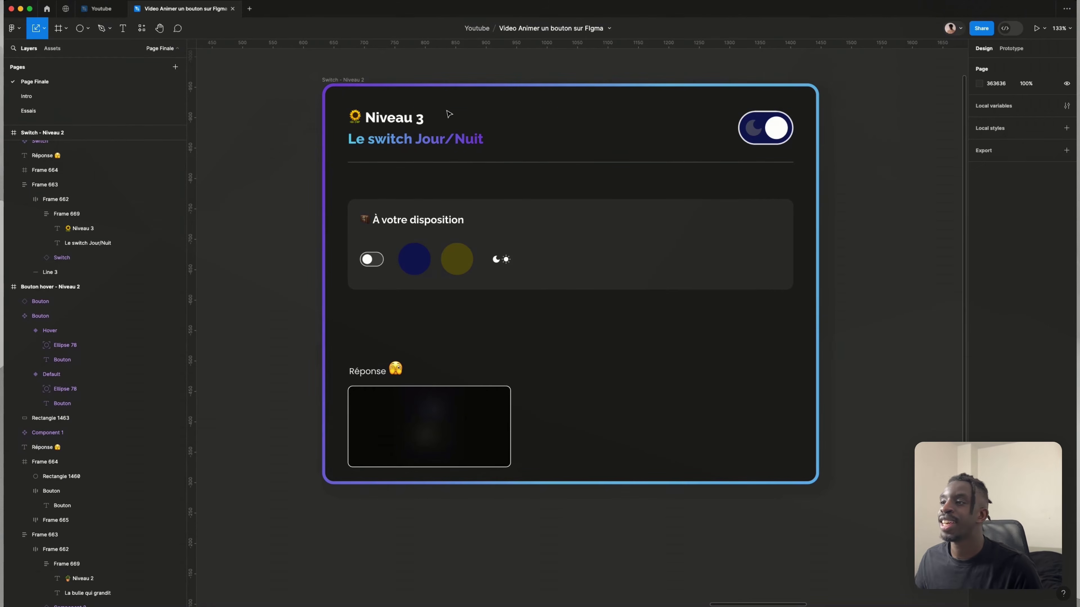
- Preview the Niveau 3 frame and toggle its day/night switch back and forth to examine the animation
left_click(362, 80)
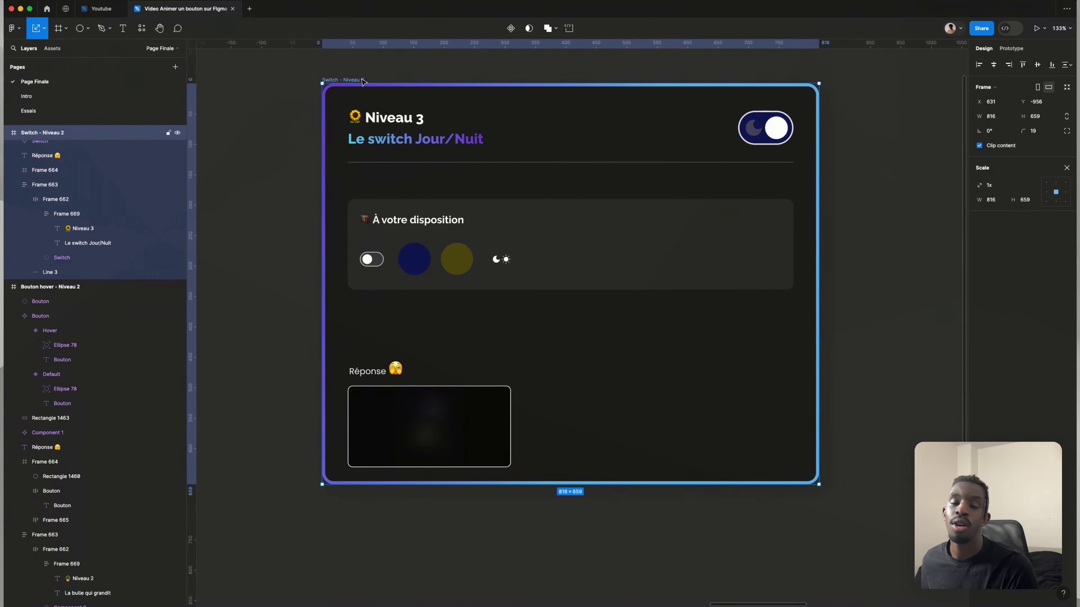
key("shift+space")
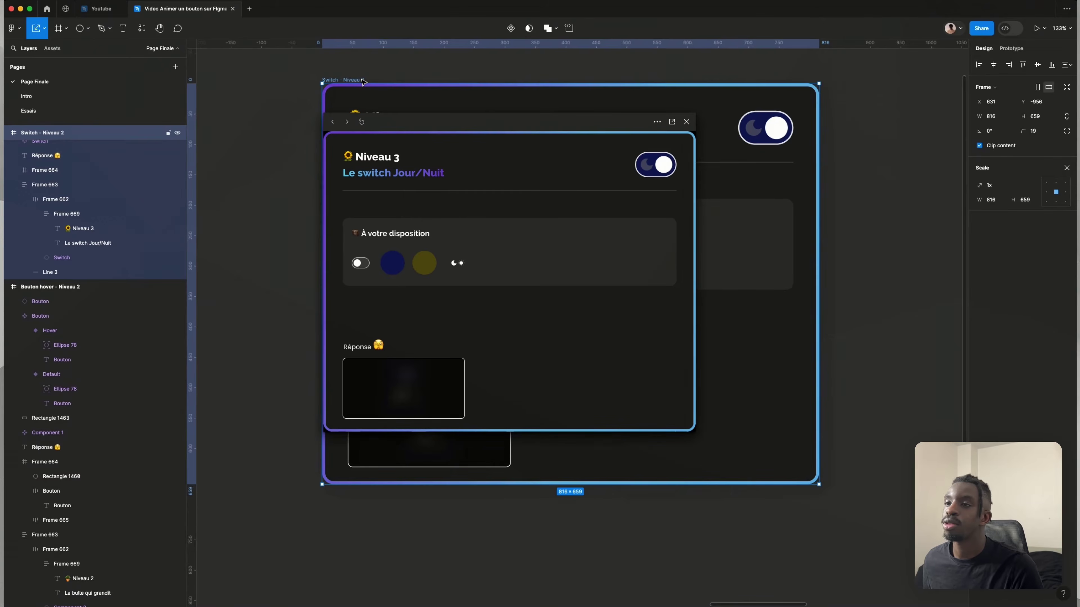
left_click(661, 170)
left_click(661, 169)
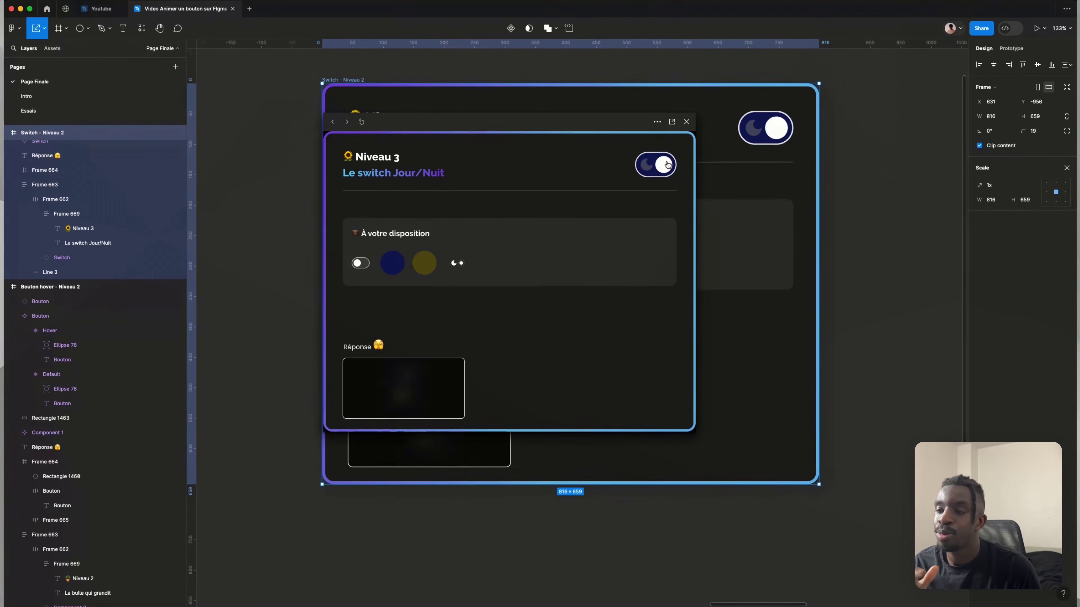
left_click(660, 167)
left_click(661, 167)
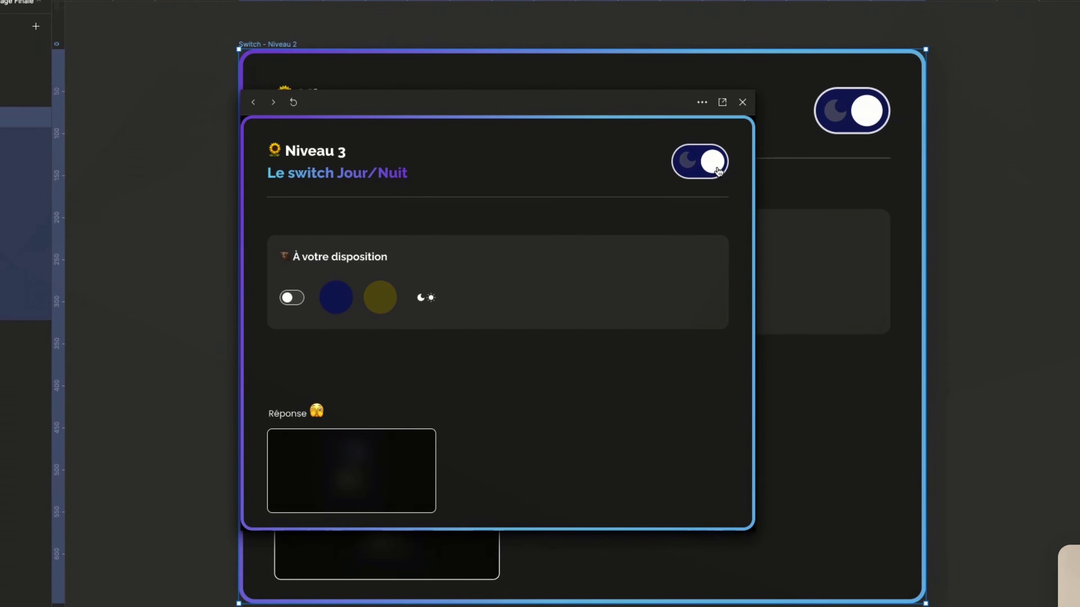
- Replay the Niveau 3 preview and toggle the day/night switch between its blue and yellow states to study the effect
left_click(645, 169)
left_click(686, 168)
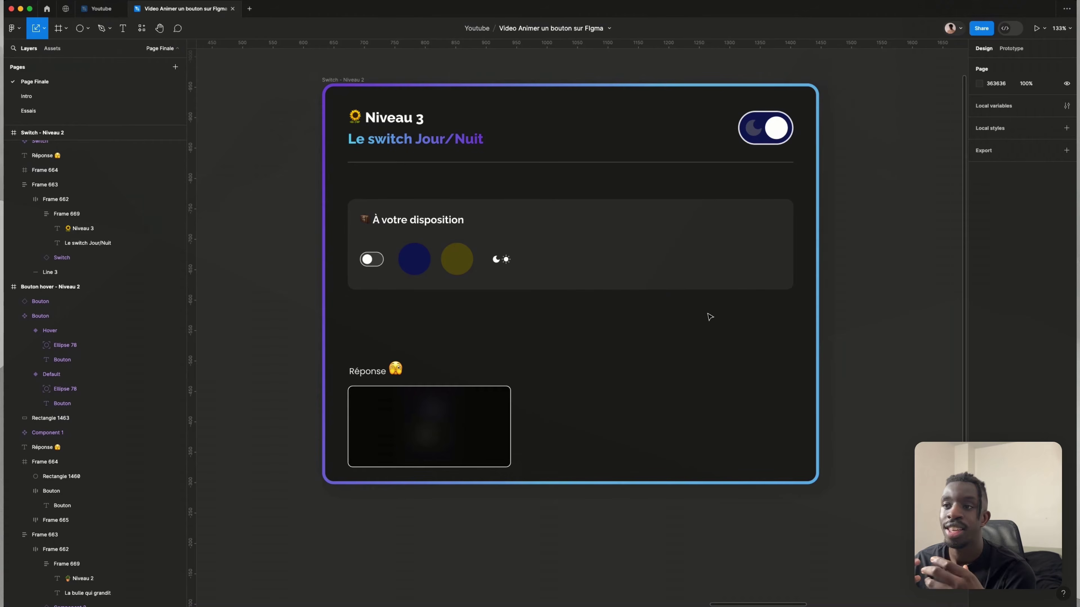
left_click(347, 80)
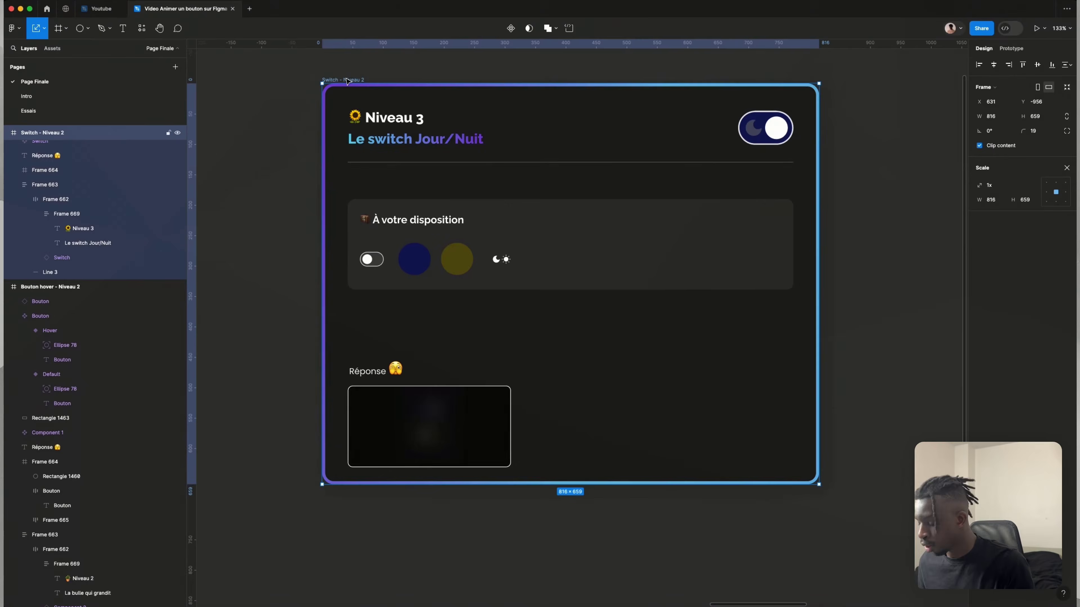
key("shift+space")
left_click(659, 172)
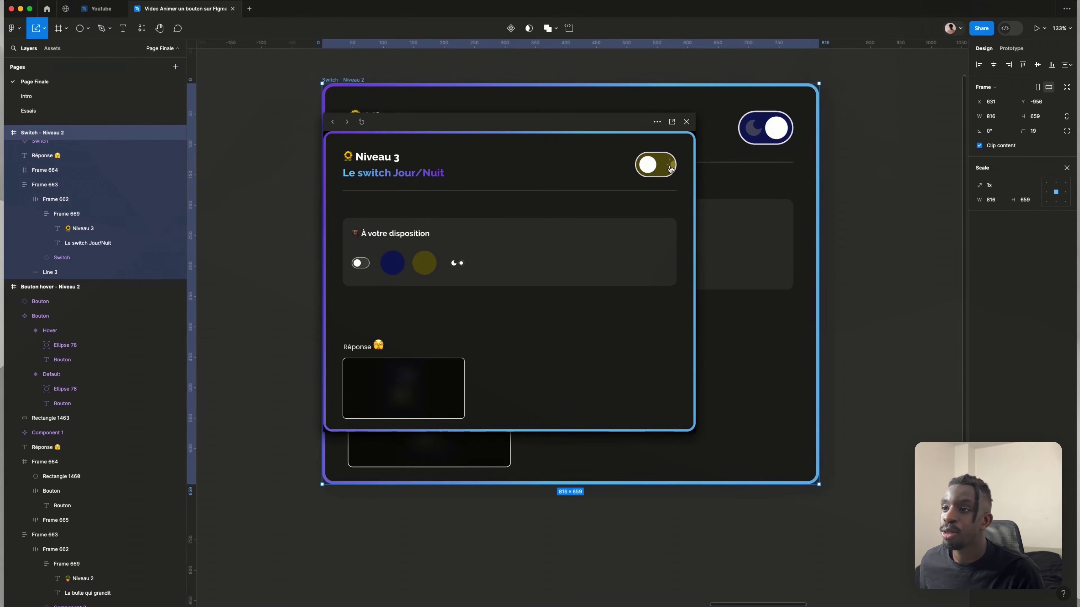
left_click(648, 169)
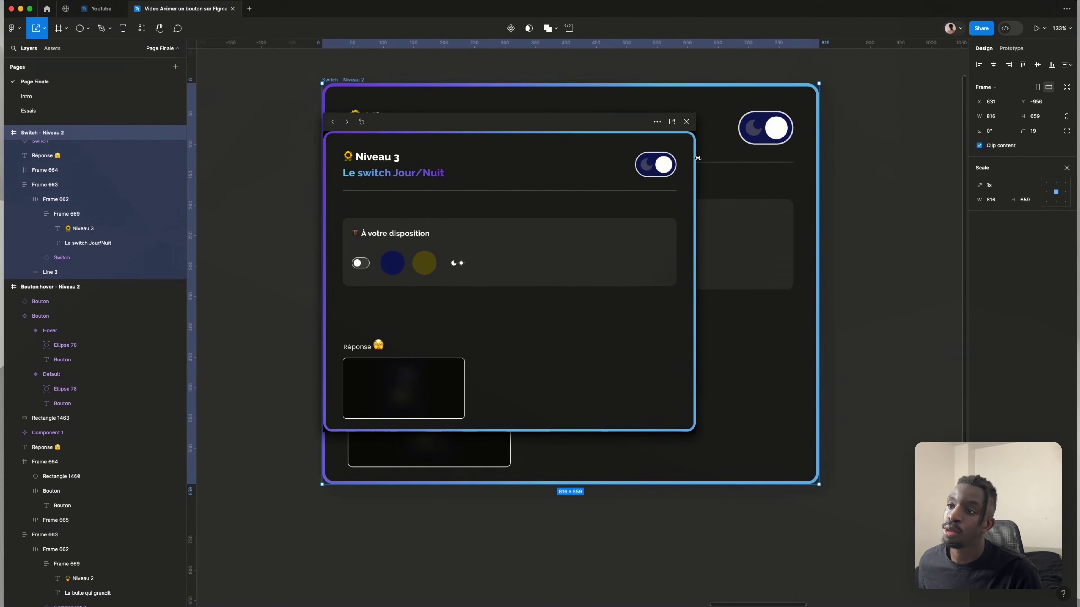
key("Escape")
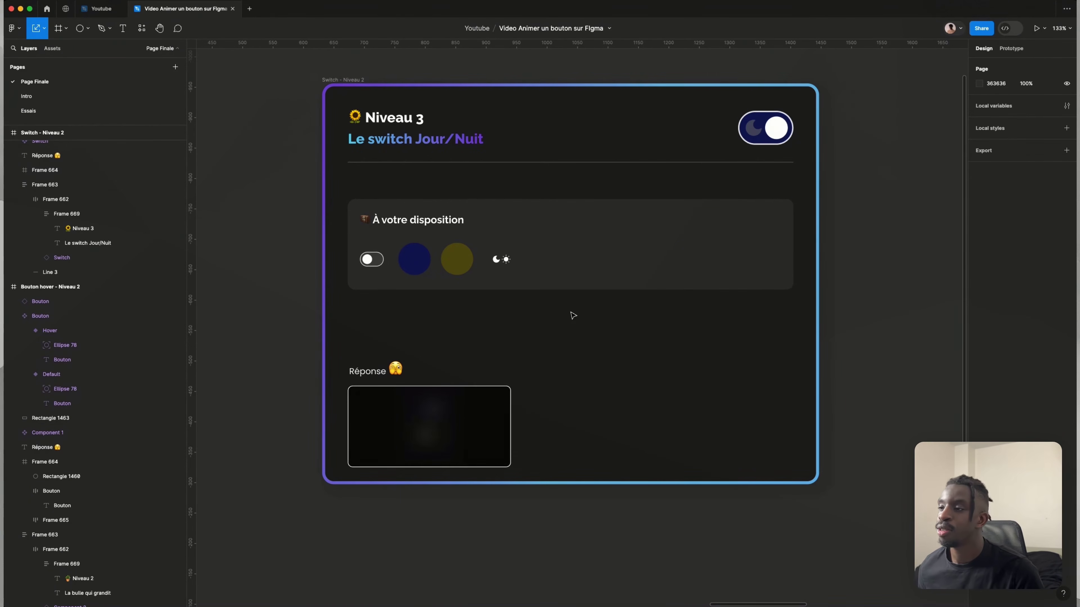
- Duplicate the small grey switch from the À votre disposition box and place the copy between that box and Réponse
left_click(370, 260)
scroll(371, 327, "up", 2)
key("Escape")
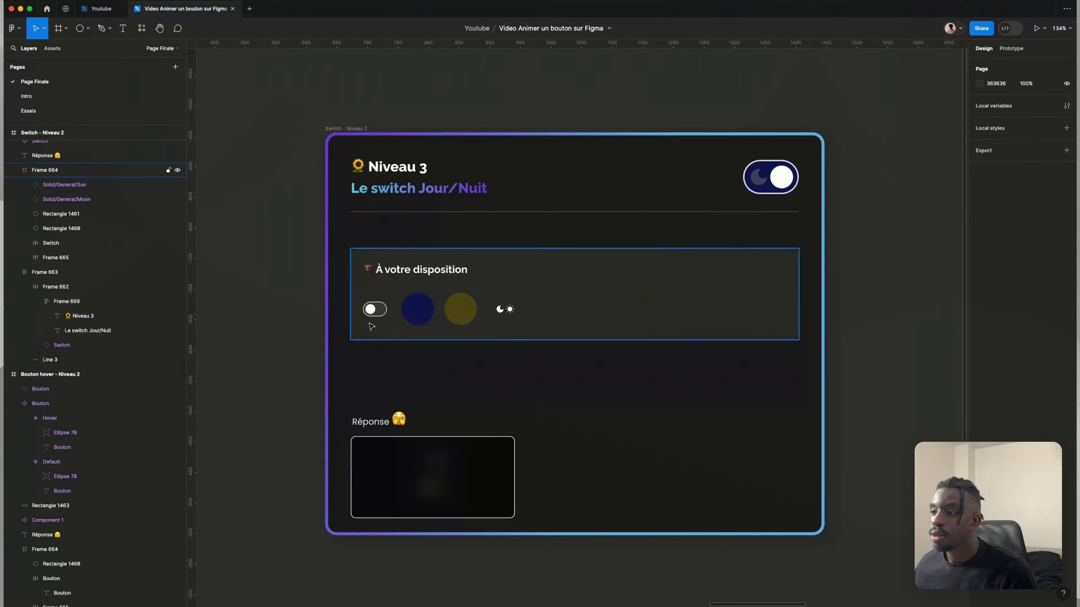
scroll(372, 326, "up", 3)
left_click(376, 309)
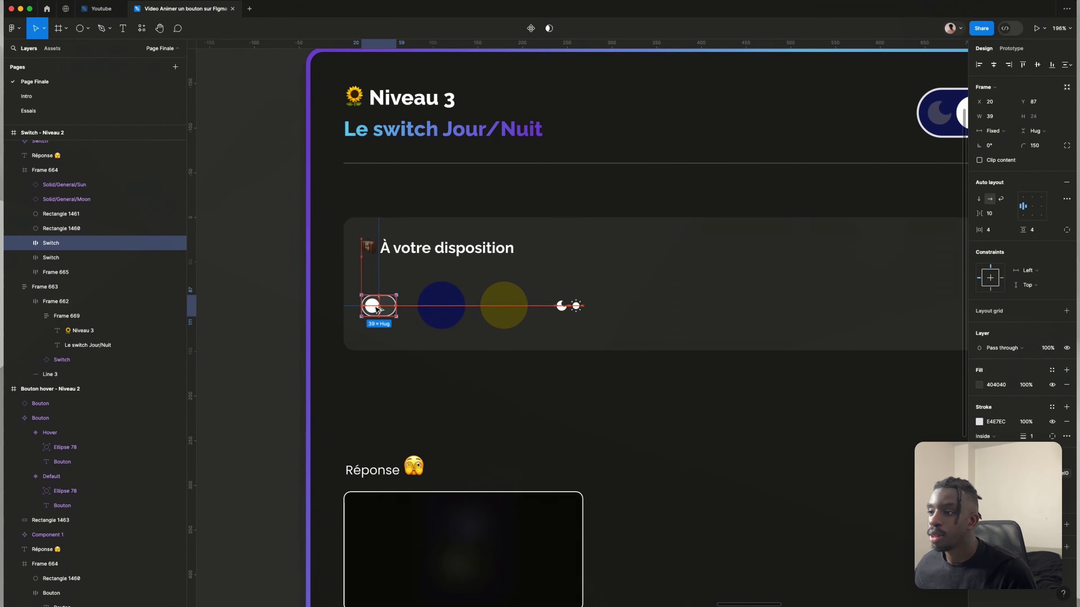
left_click_drag(376, 308, 446, 408)
left_click(499, 408)
scroll(447, 406, "up", 2)
left_click(447, 407)
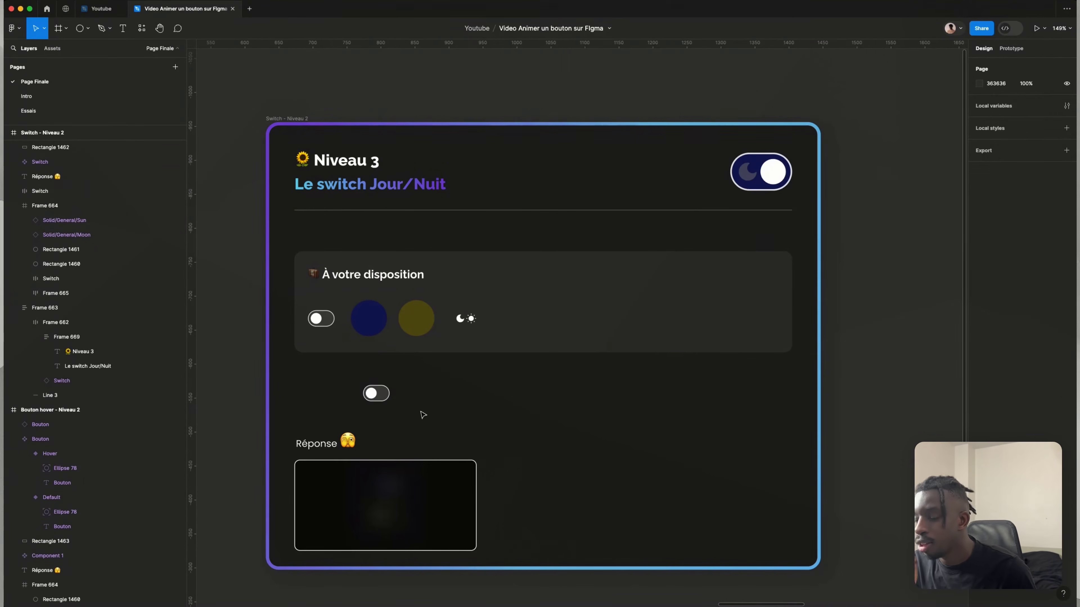
- Align the copied switch's handle to the right and fill the switch with the dark blue sampled from the circle above
left_click(376, 393)
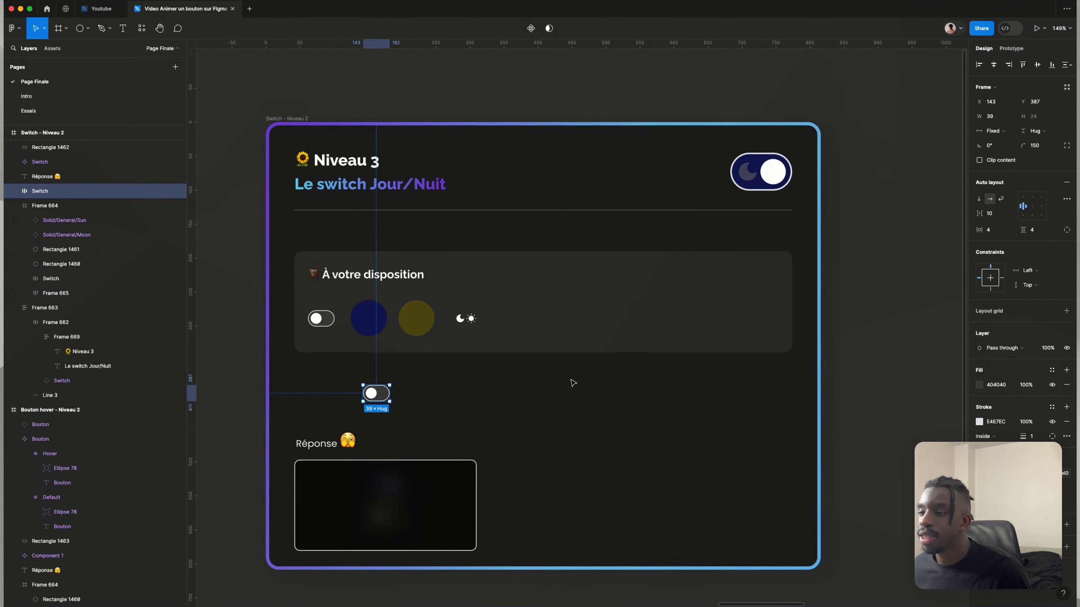
left_click(1041, 207)
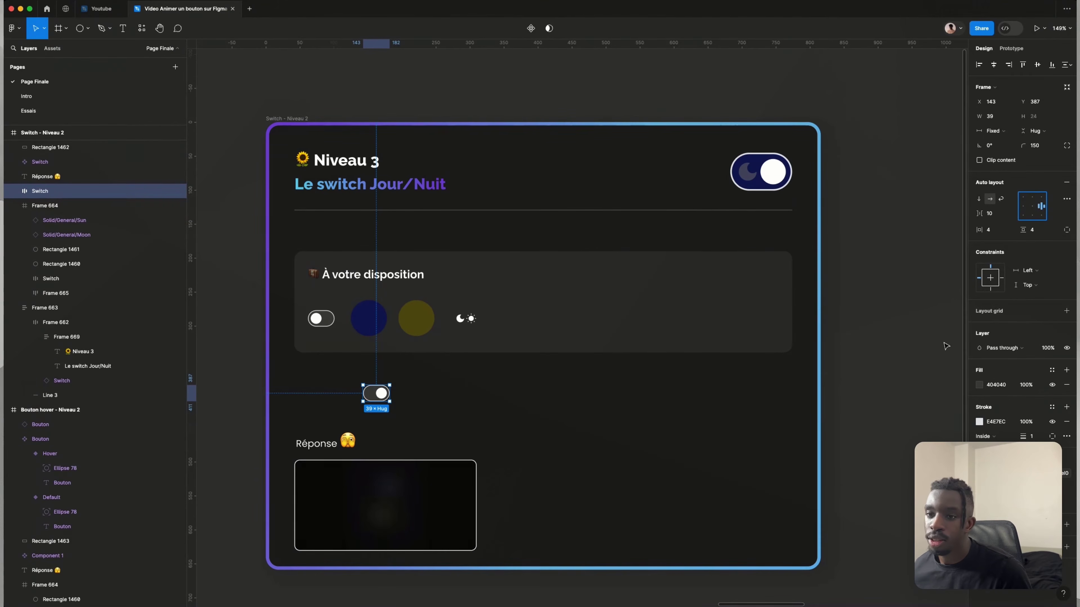
left_click(980, 385)
left_click(872, 498)
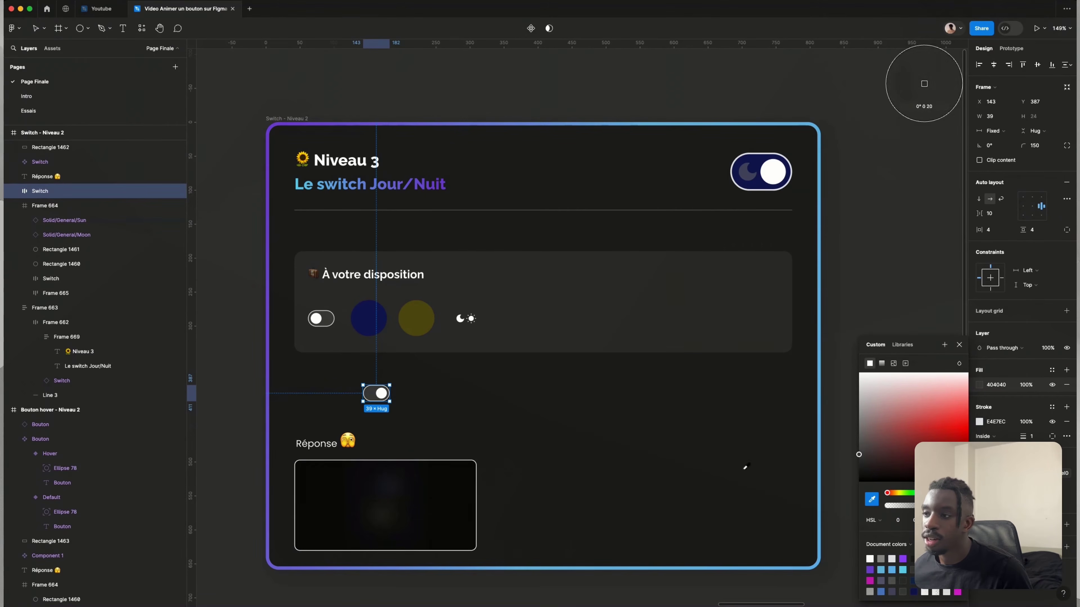
left_click(368, 318)
left_click(446, 409)
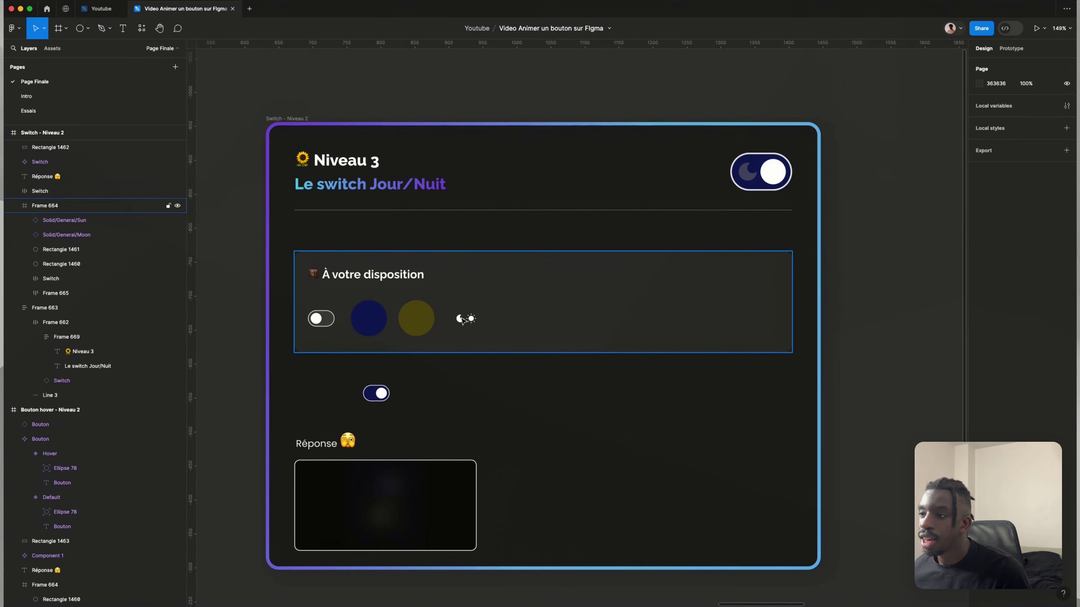
- Move the moon icon into the blue switch, give it absolute position and place it beside the handle at X 3, Y 4
double_click(463, 319)
left_click_drag(461, 319, 364, 397)
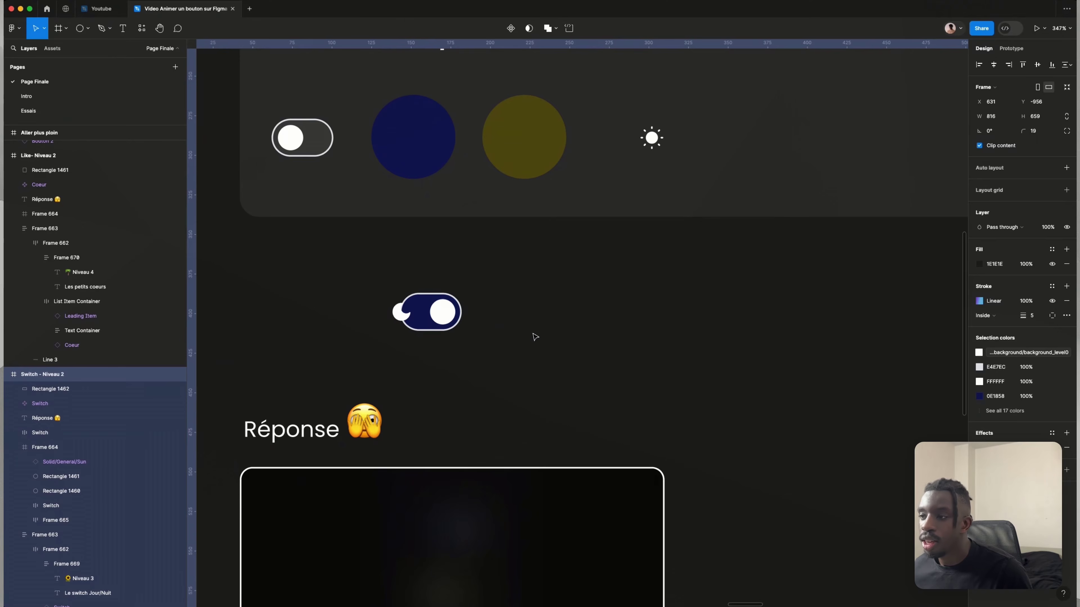
left_click(533, 334)
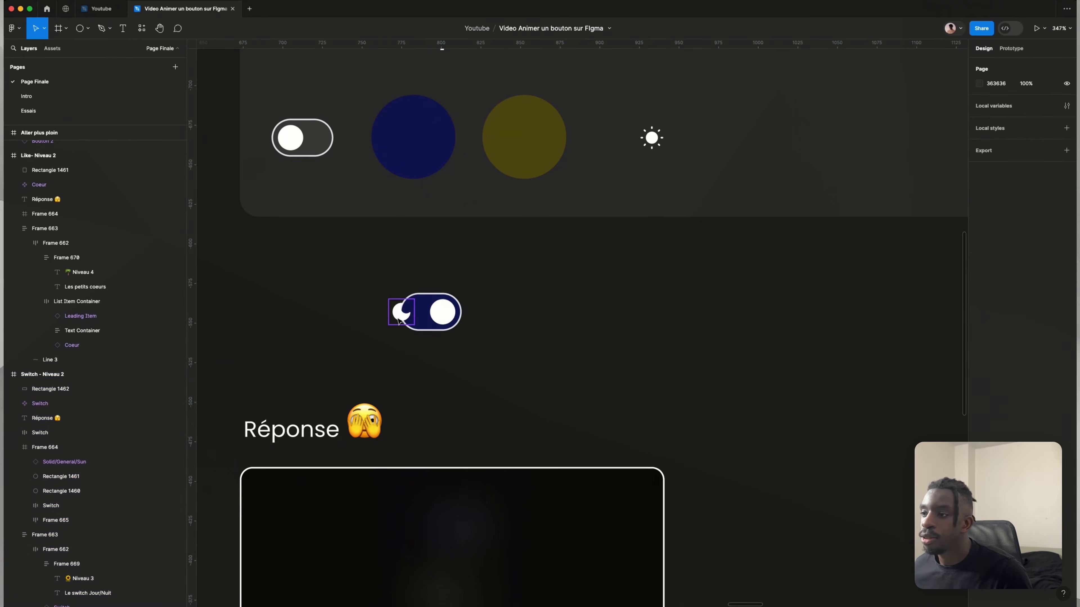
left_click(399, 319)
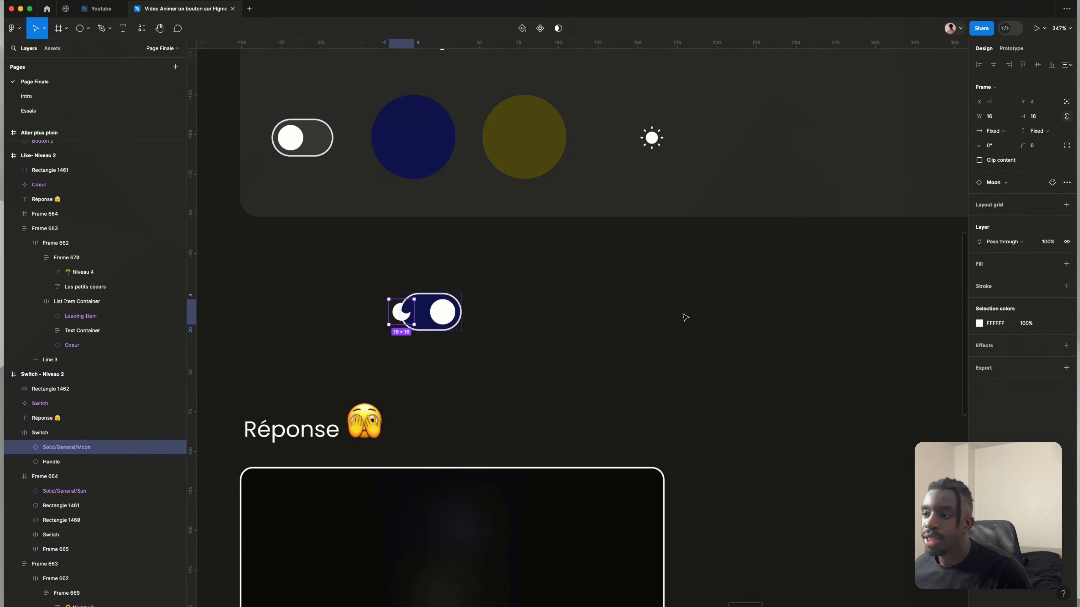
left_click(1067, 103)
scroll(378, 369, "up", 3)
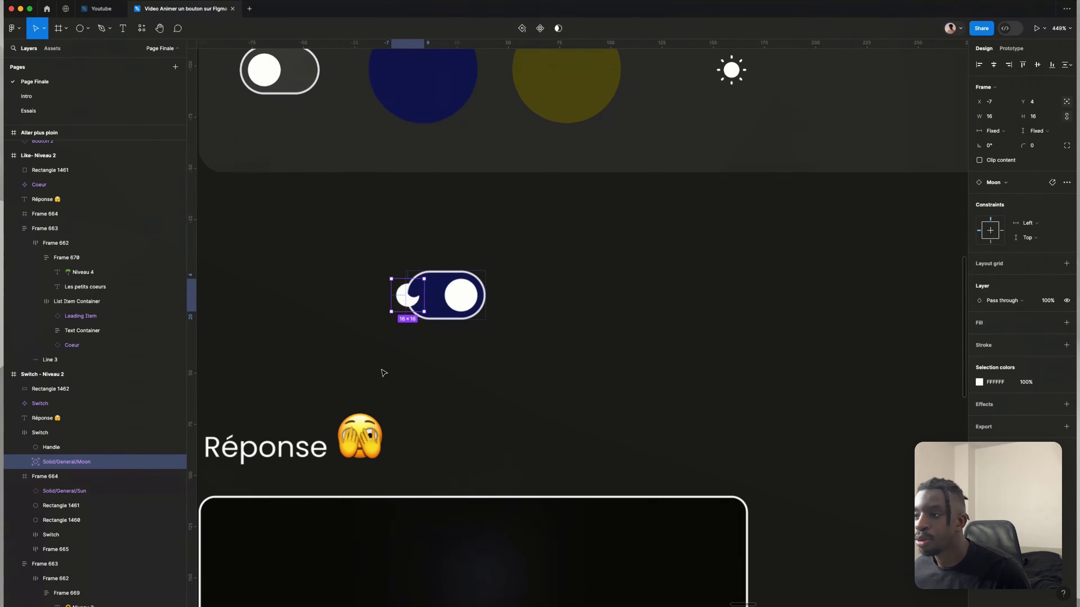
left_click_drag(409, 299, 430, 301)
scroll(493, 300, "down", 5)
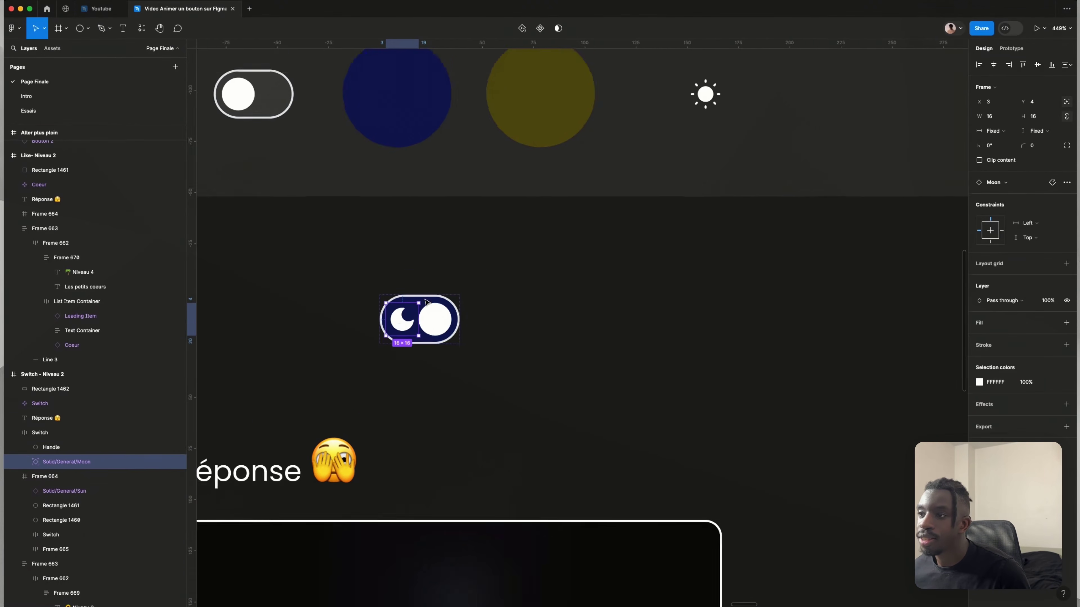
scroll(657, 374, "left", 2)
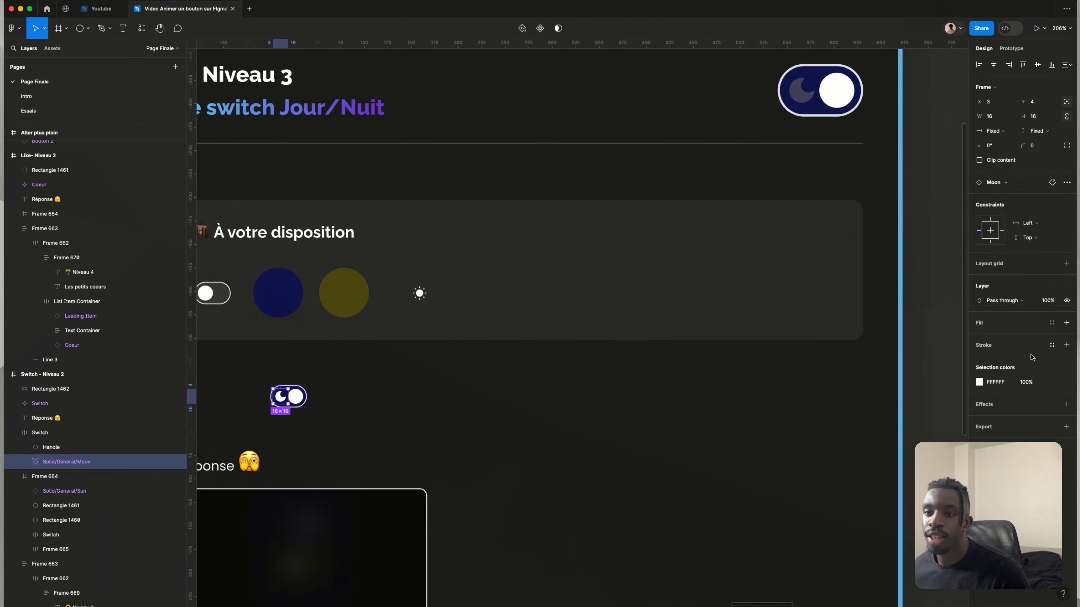
- Set the opacity of the moon icon's white colour to 30%
left_click(1024, 386)
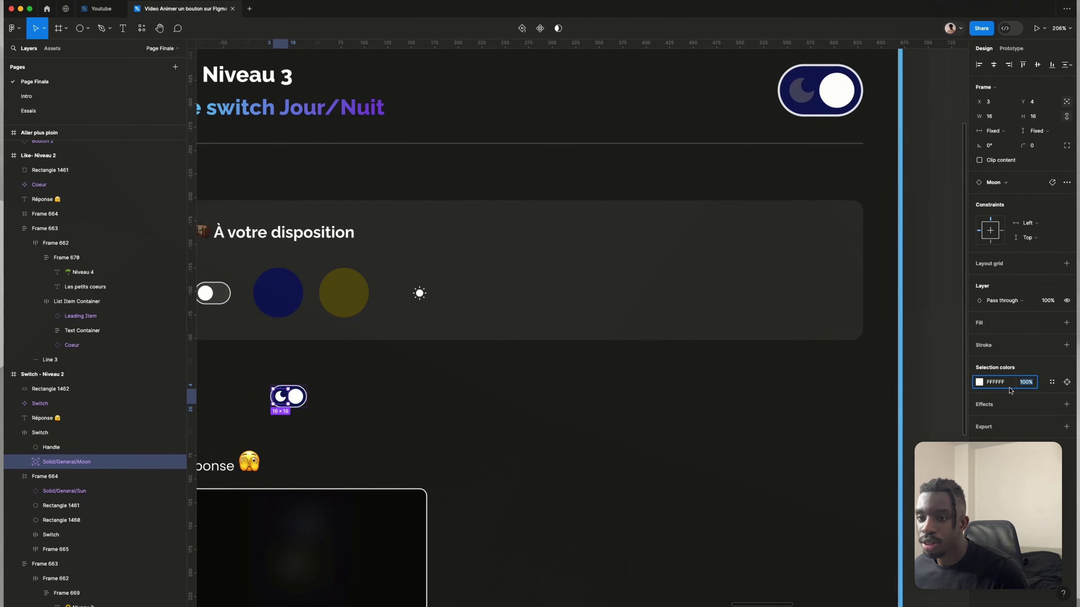
type("25")
key("Return")
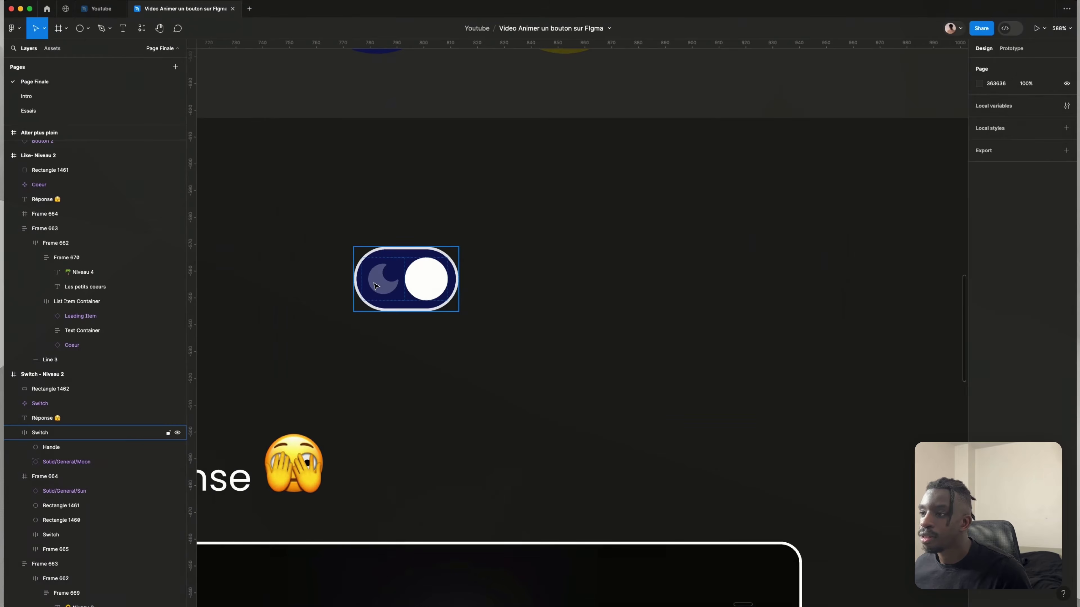
double_click(374, 283)
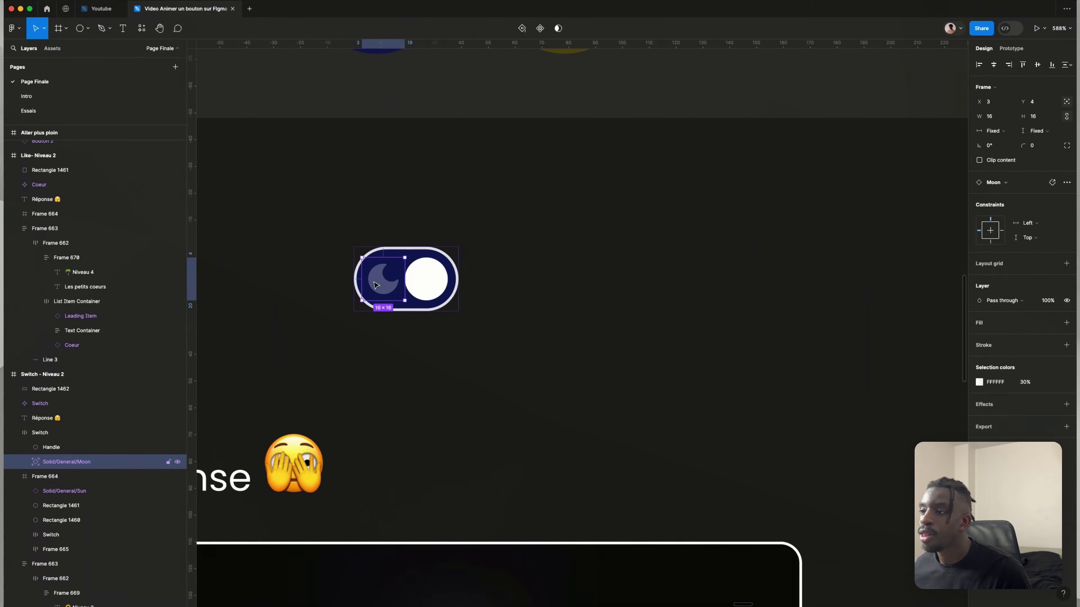
left_click(540, 313)
scroll(541, 315, "down", 5)
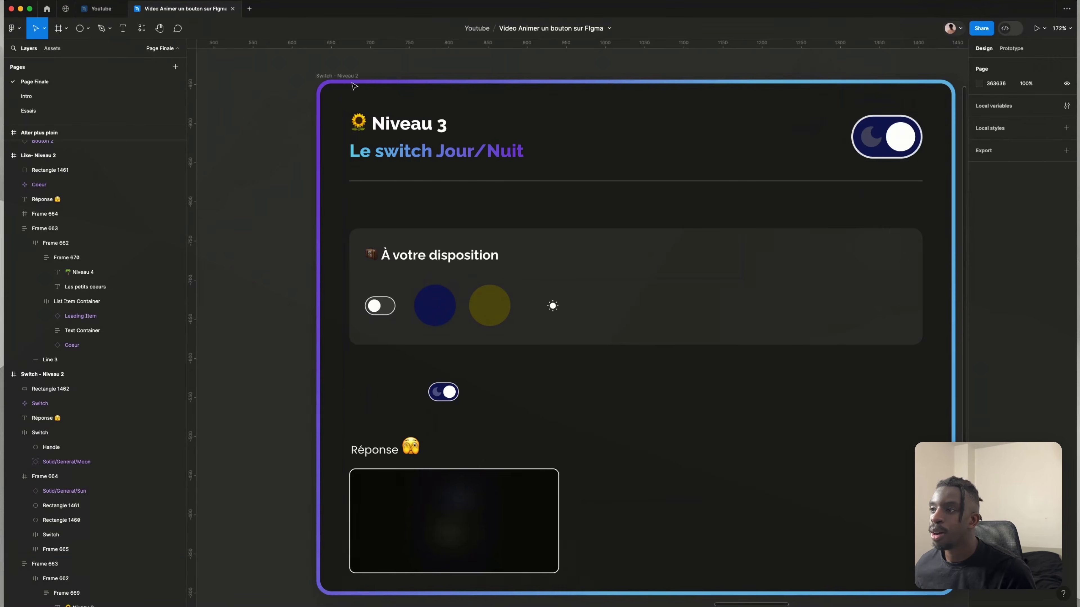
- Preview the Niveau 3 frame again and toggle the reference switch to examine how the moon and sun icons move
left_click(375, 89)
key("shift+space")
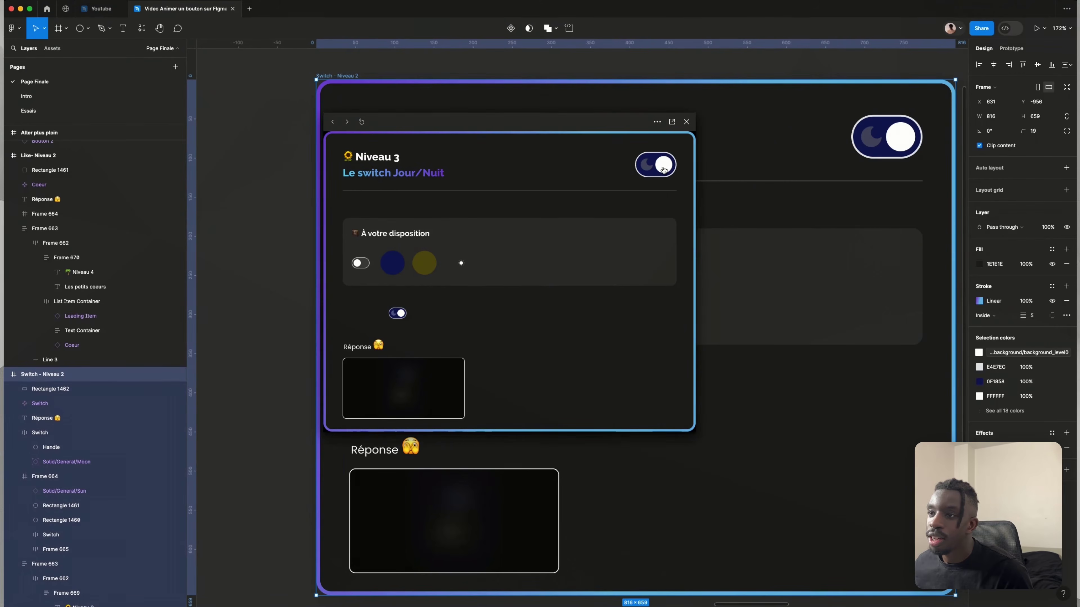
left_click(663, 170)
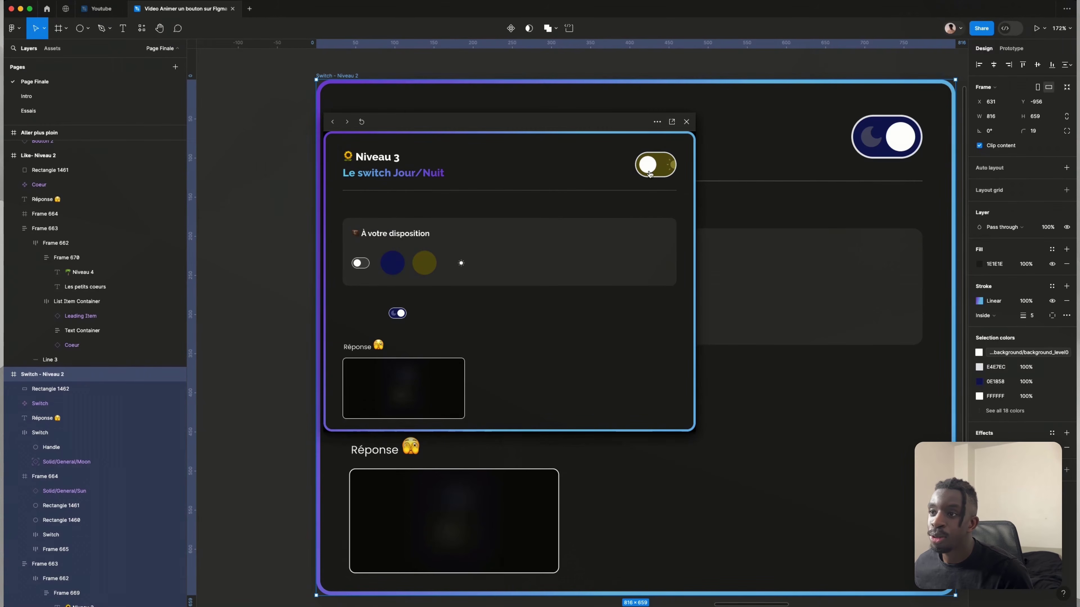
left_click(655, 172)
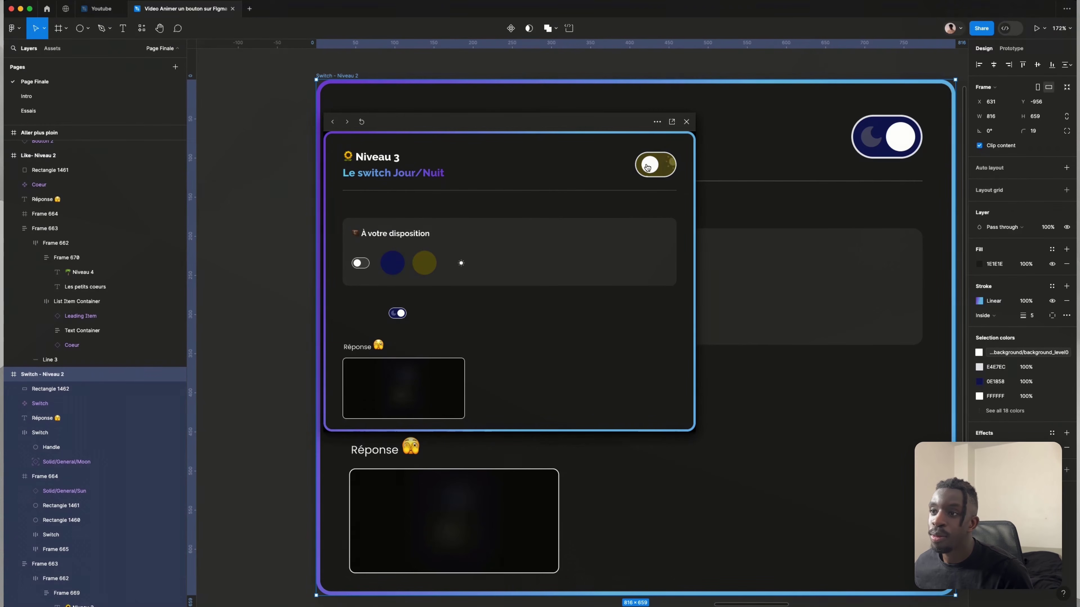
left_click(665, 168)
left_click(686, 122)
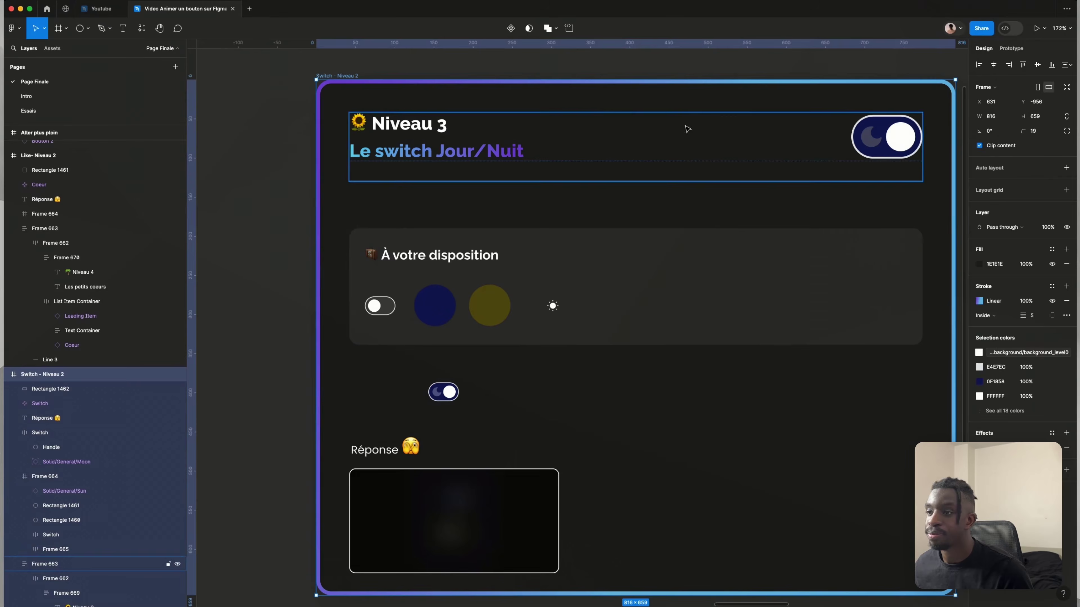
- Move the sun icon from the À votre disposition box into the blue switch and give it absolute position
key("Escape")
double_click(553, 304)
left_click_drag(554, 306, 451, 371)
scroll(451, 373, "up", 10)
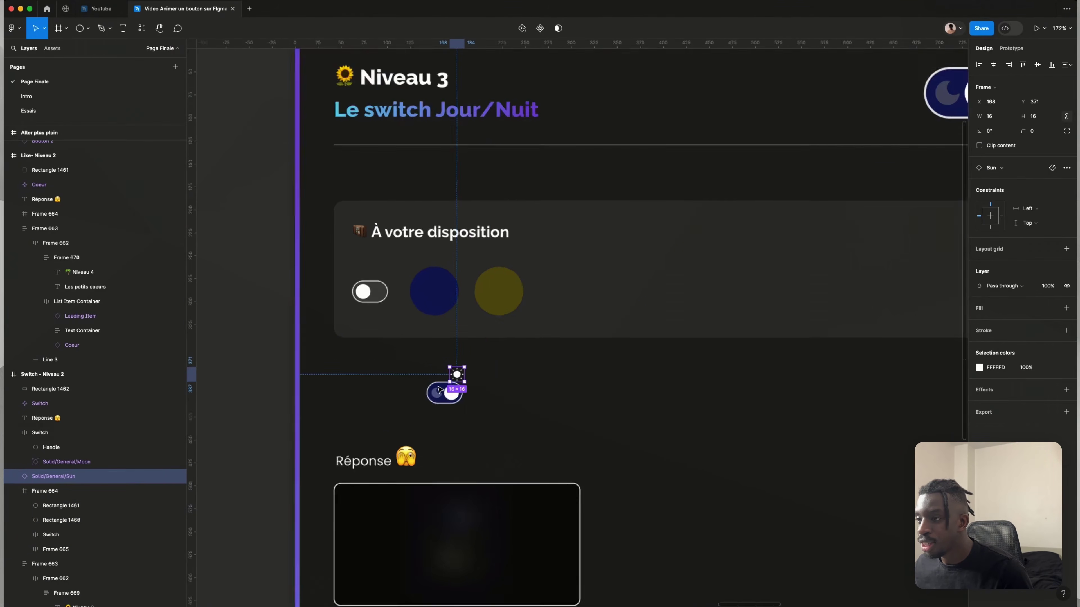
left_click_drag(505, 295, 507, 292)
left_click_drag(506, 291, 470, 345)
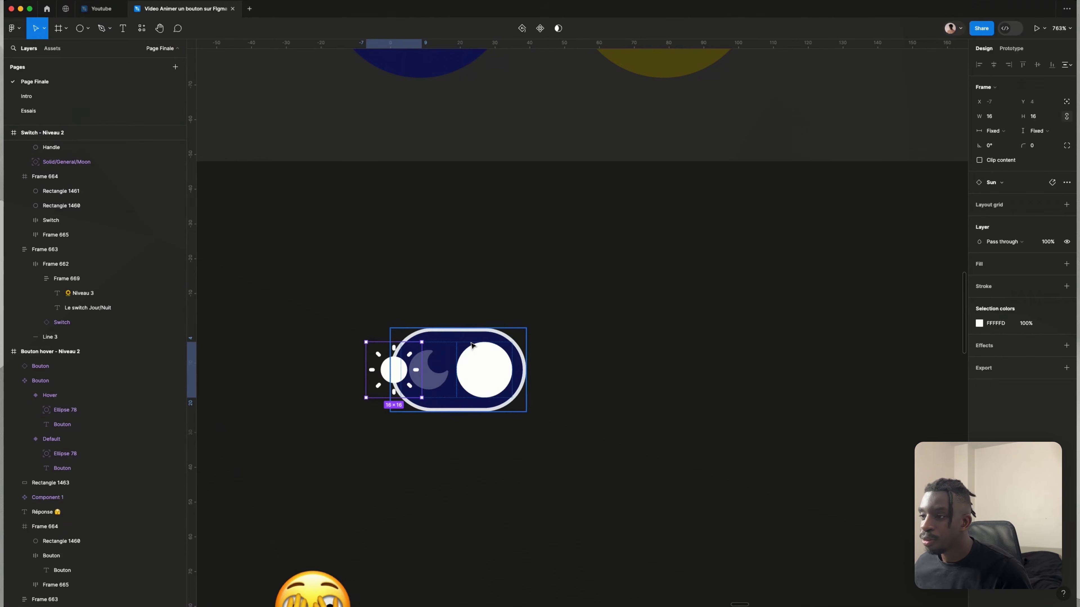
left_click(1067, 103)
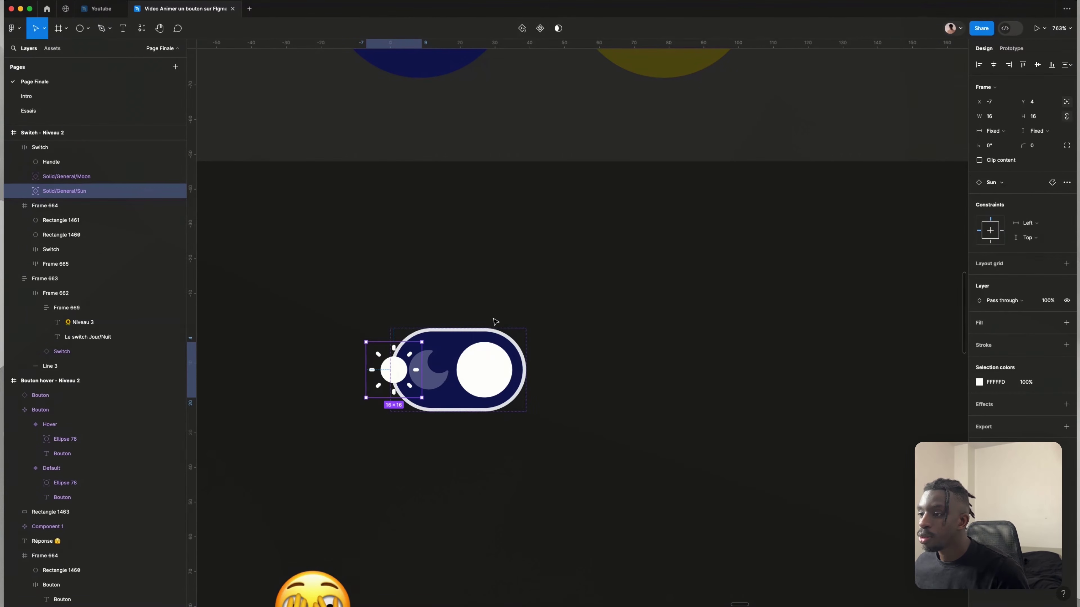
- Nudge the sun icon out above the handle to X 23, Y -17, keeping it inside the Switch frame's layers
key("shift+Up")
key("shift+Up")
key("Right")
key("Right")
key("Right")
key("Right")
key("Right")
key("Right")
key("Right")
key("Right")
key("Right")
key("Right")
key("Right")
key("Right")
key("Right")
key("Right")
key("Right")
key("Right")
key("Right")
key("Right")
key("Right")
key("Right")
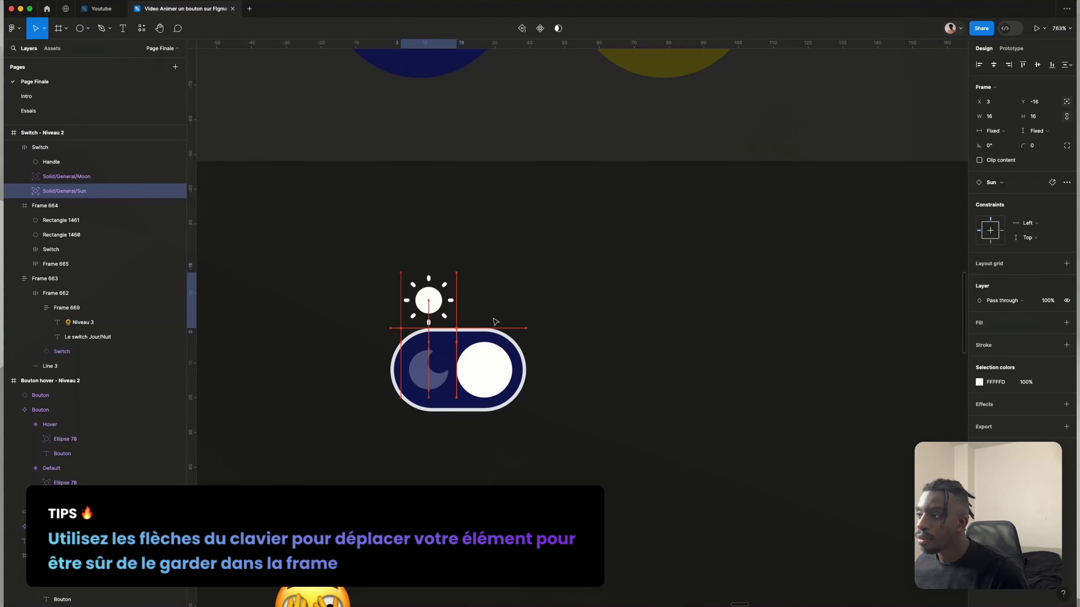
key("Right")
key("Right")
key("Right")
key("Right")
key("Right")
key("Right")
key("Right")
key("Right")
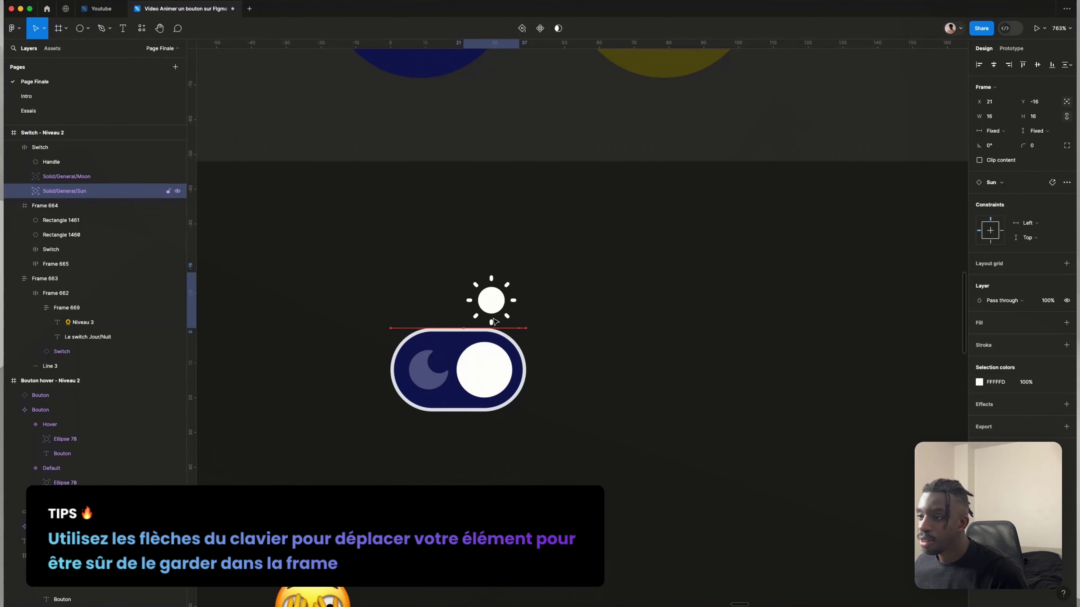
key("Up")
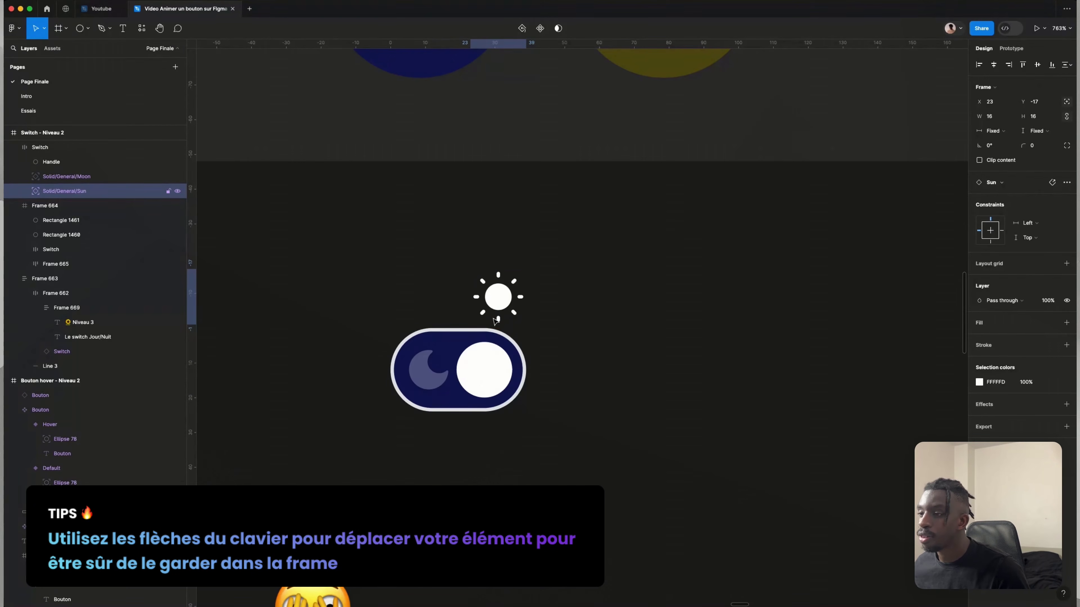
- Move the whole Switch frame, including its sun icon, slightly to about X 145, Y 384
left_click(41, 148)
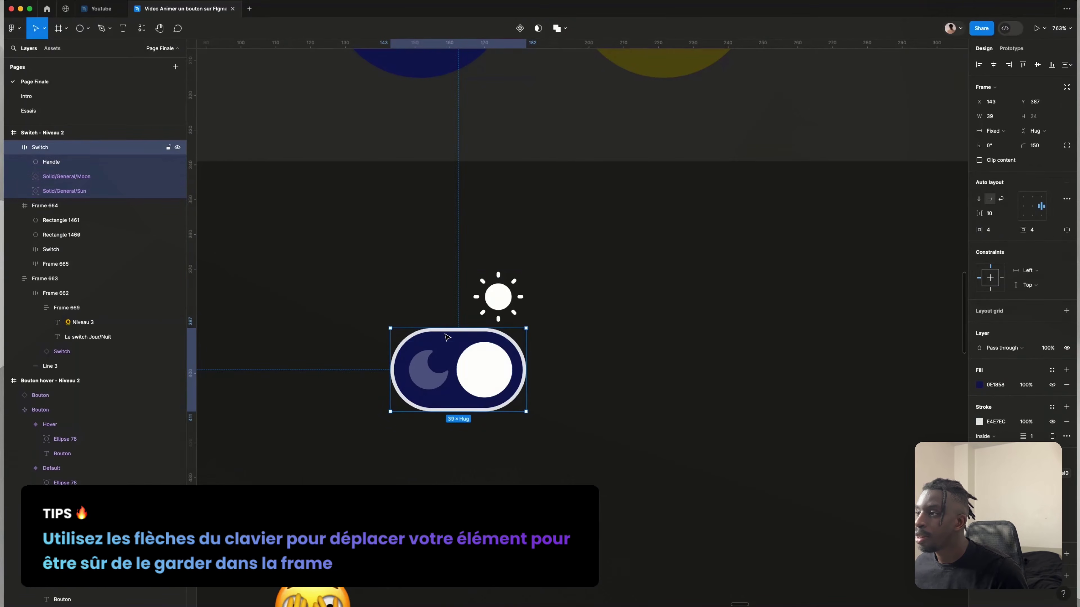
left_click(567, 346)
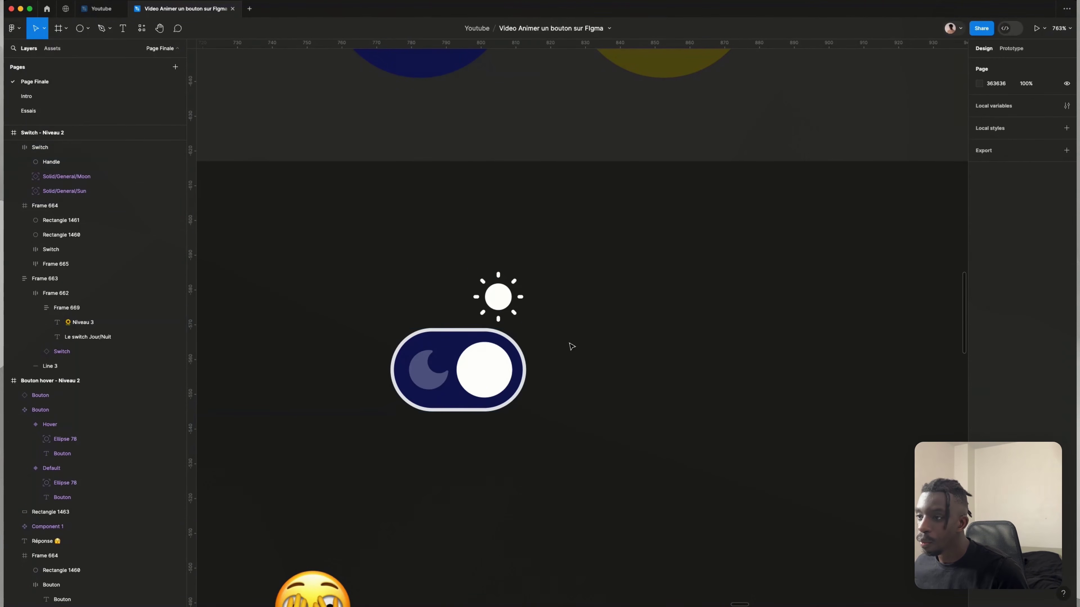
left_click_drag(464, 381, 482, 365)
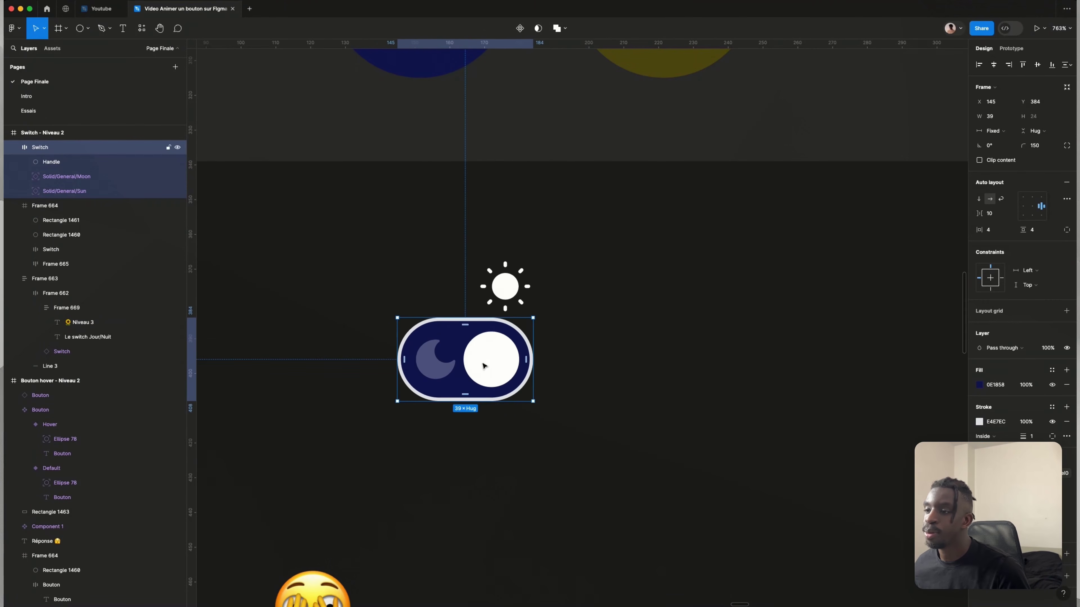
- Turn on content clipping for the blue Switch frame to hide the sun icon above it
left_click(613, 336)
left_click(507, 286)
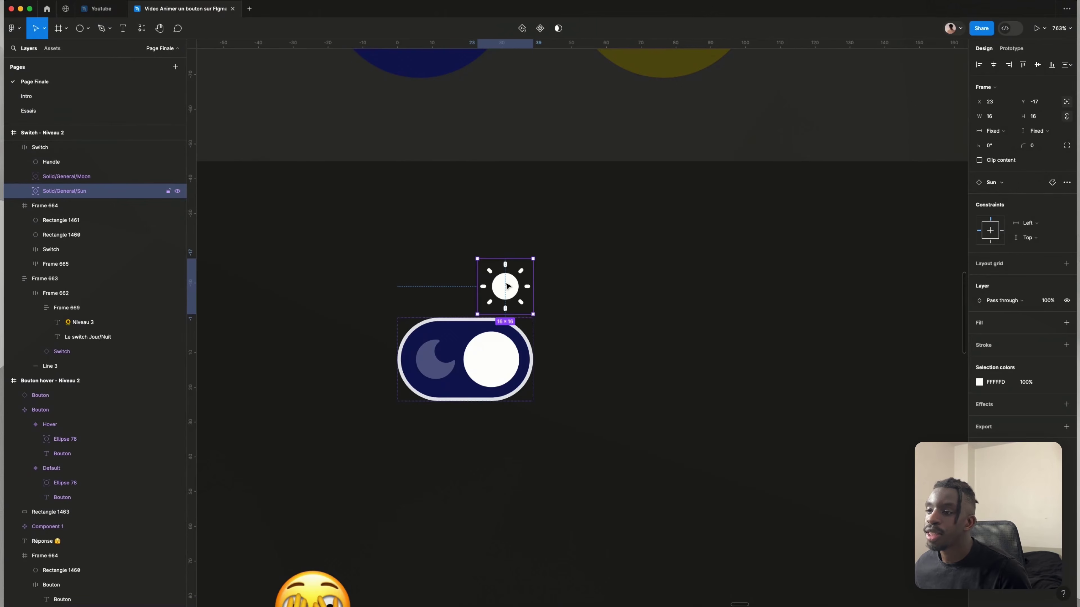
left_click(548, 359)
left_click(482, 356)
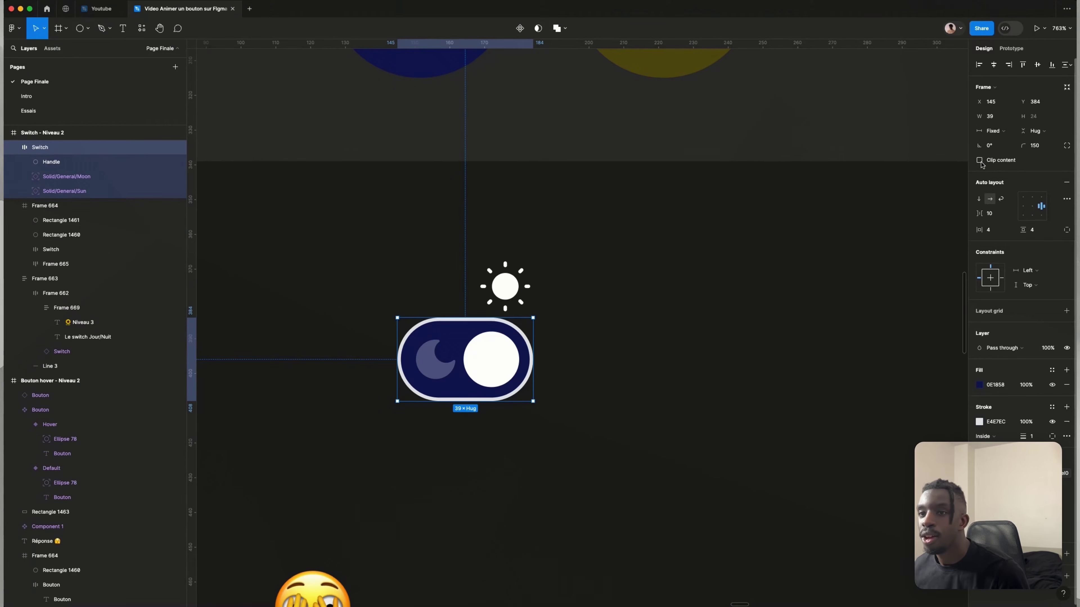
left_click(979, 160)
left_click(613, 370)
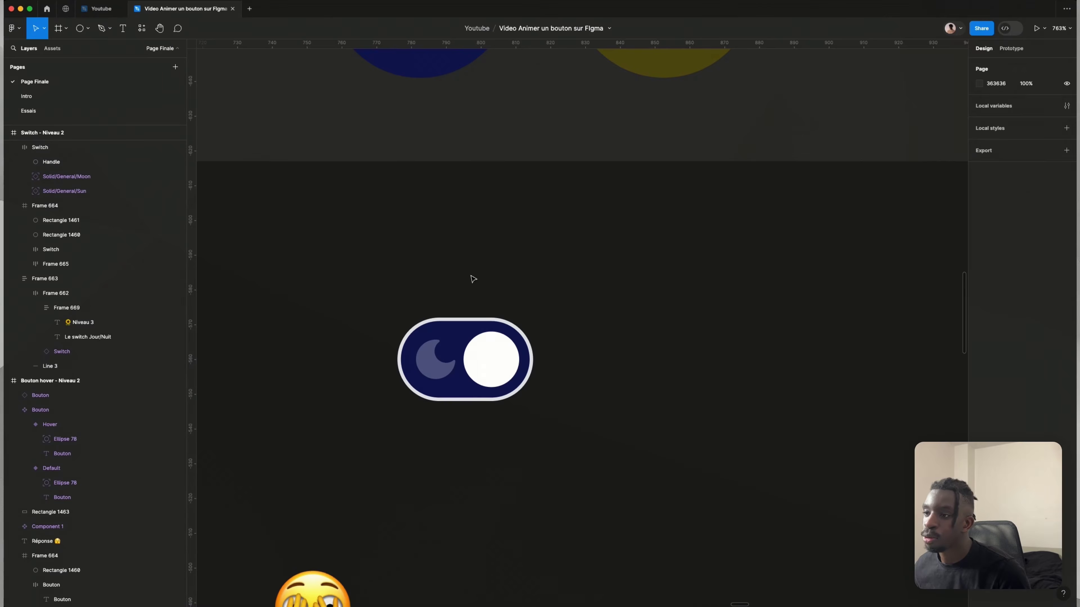
left_click(500, 362)
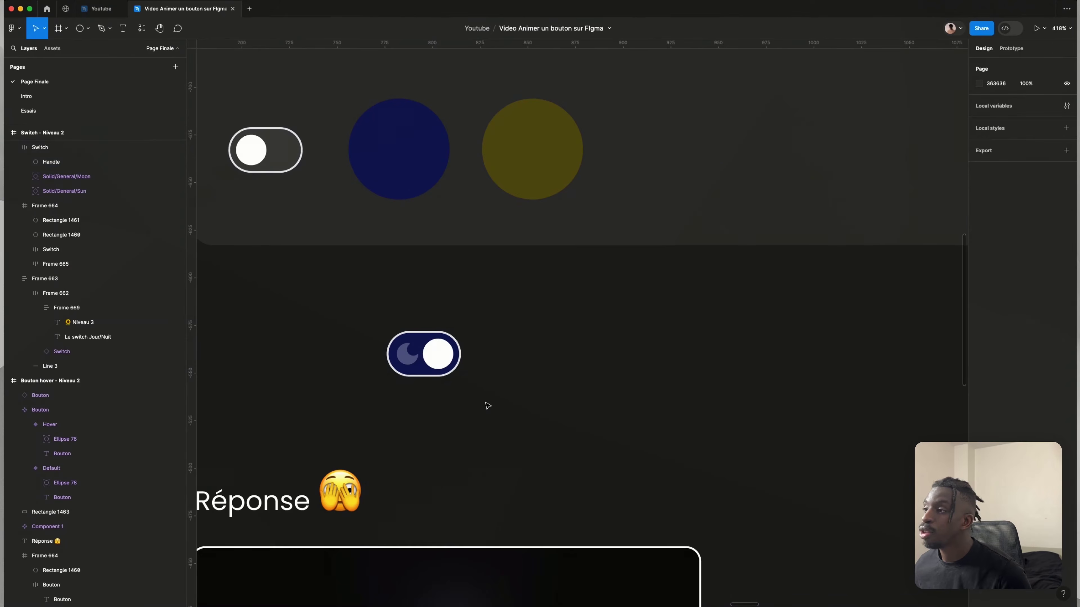
- Duplicate the blue Switch beside the original at X 209, Y 384 and turn off content clipping on the copy
left_click_drag(432, 366, 547, 359)
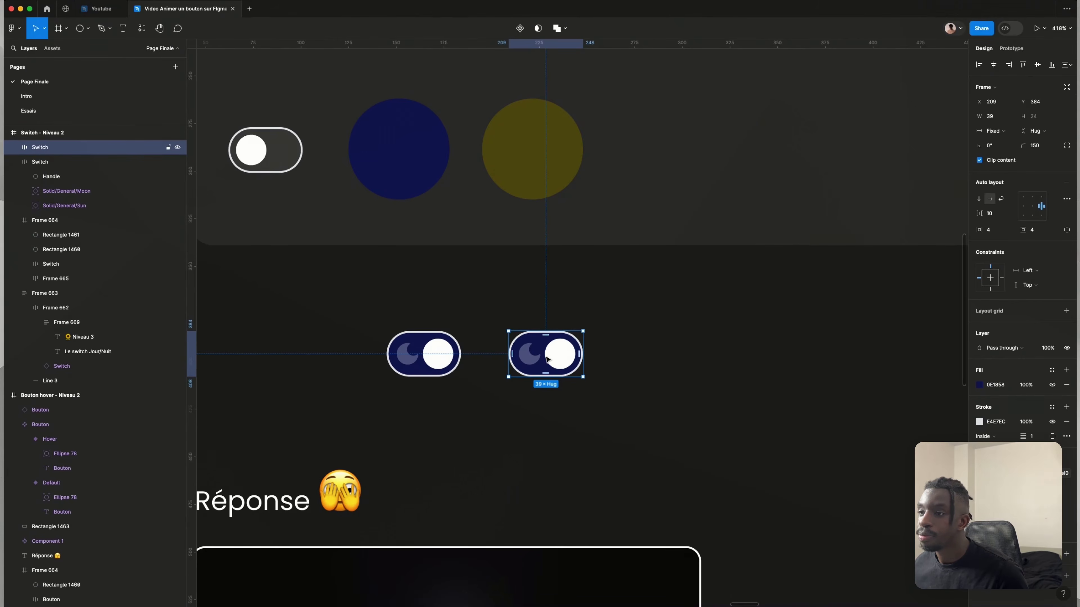
scroll(547, 359, "up", 3)
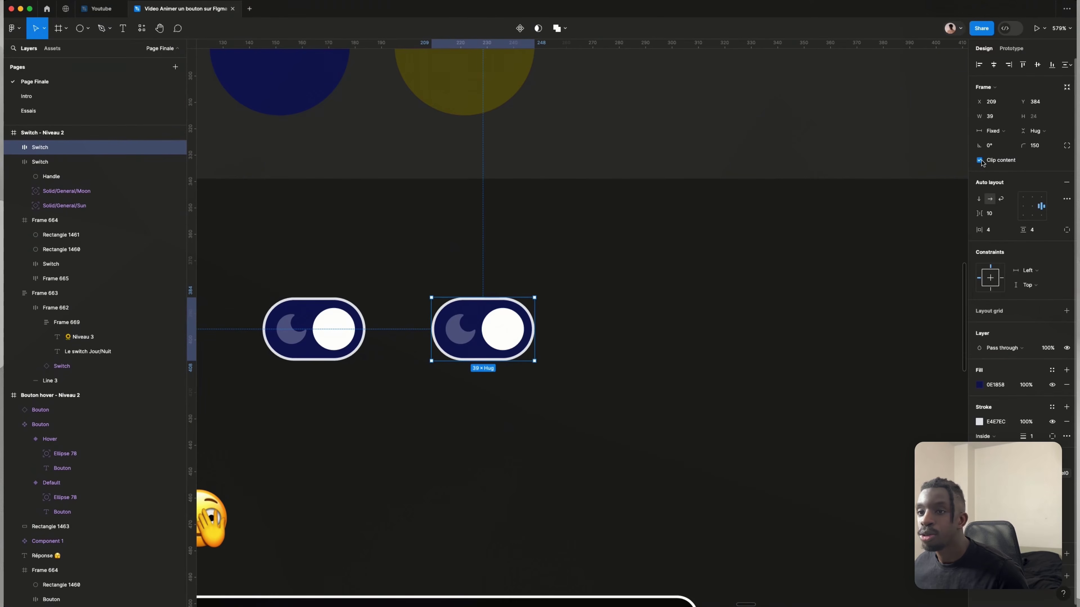
left_click(979, 160)
- Preview the Niveau 3 frame and toggle the reference switch to examine where the moon and sun icons end up
scroll(614, 375, "down", 10)
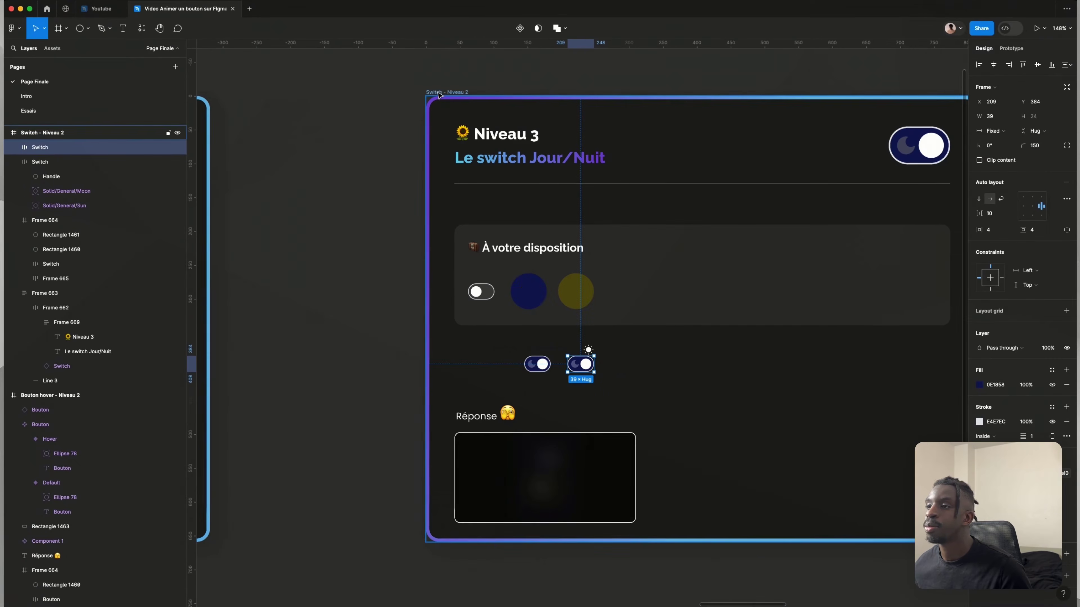
left_click(439, 95)
key("shift+space")
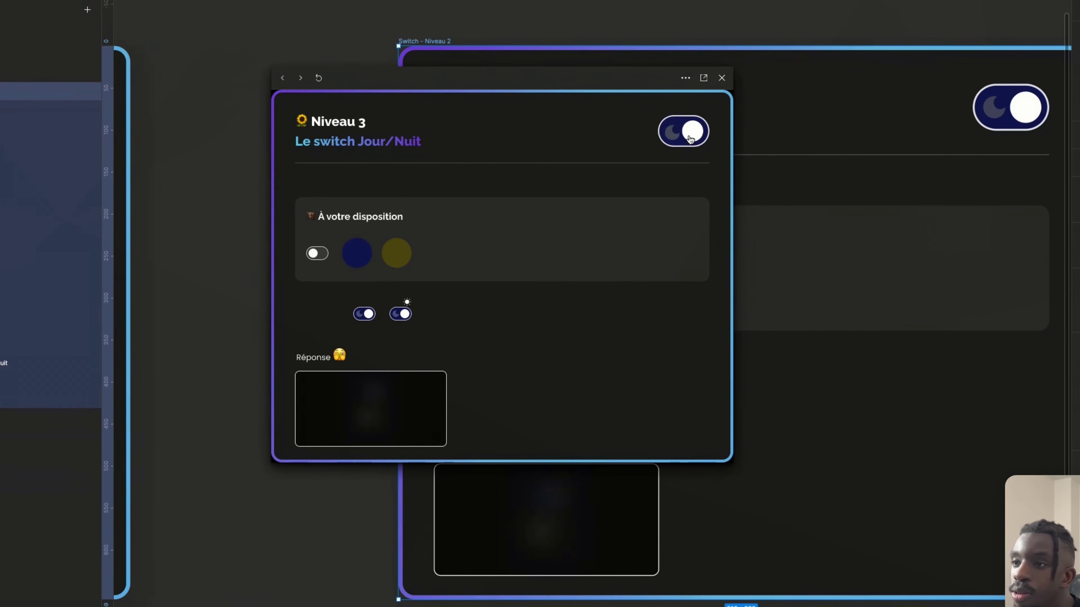
left_click(663, 172)
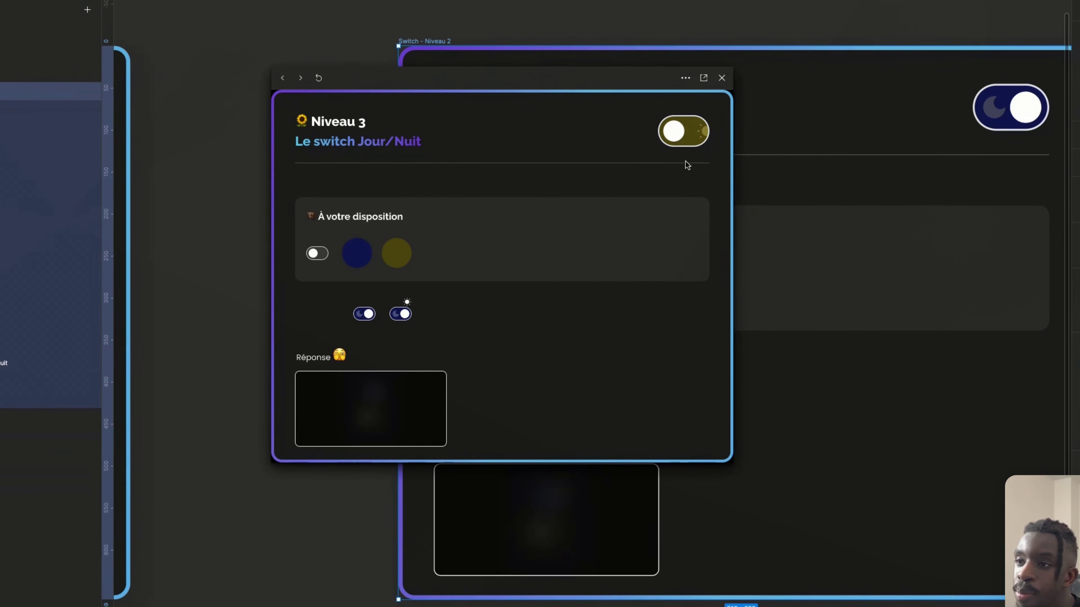
left_click(676, 137)
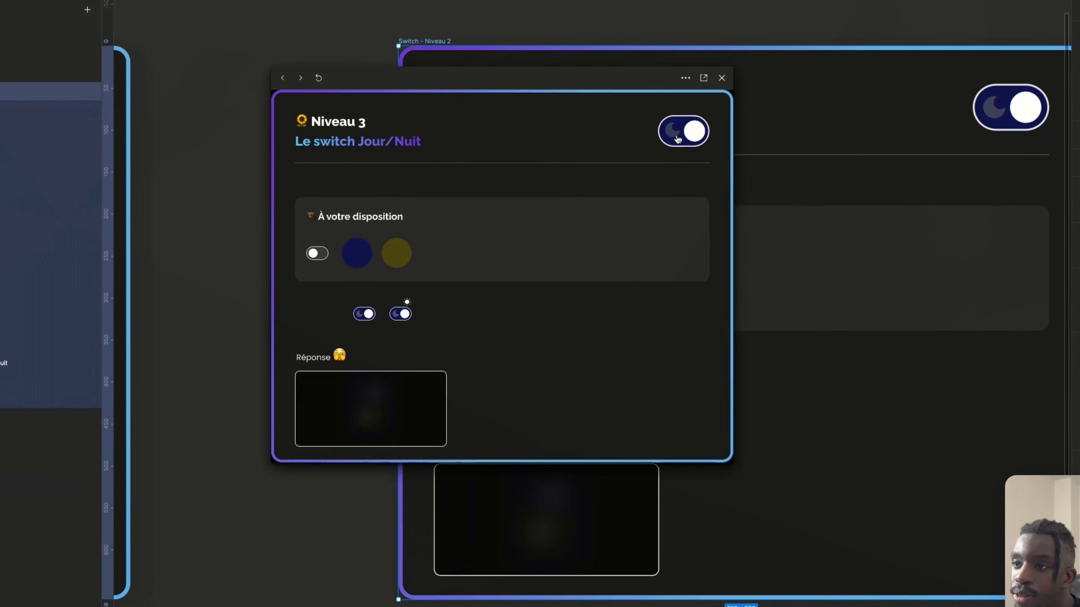
left_click(703, 133)
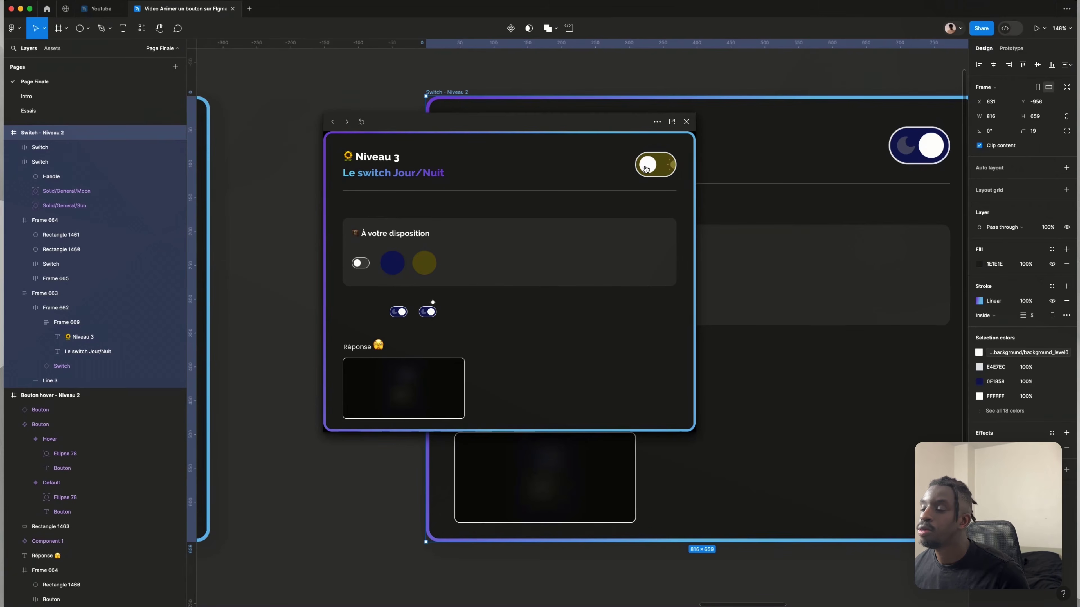
left_click(685, 122)
- Nudge the moon icon of the copied switch down out of the frame to Y 26 and slightly to the right
scroll(596, 366, "up", 5)
left_click(551, 346)
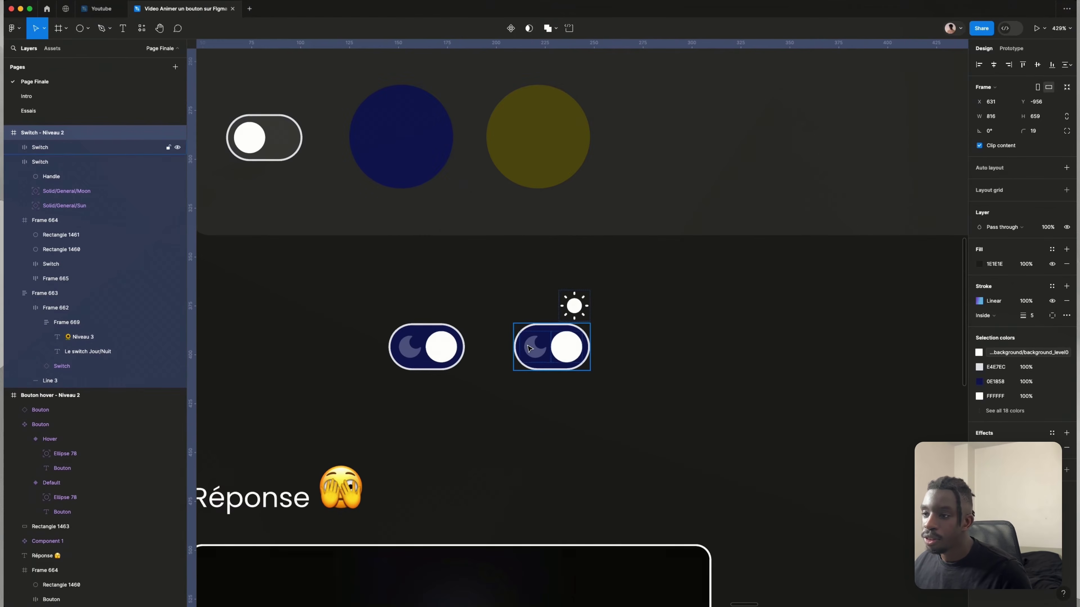
left_click(536, 353)
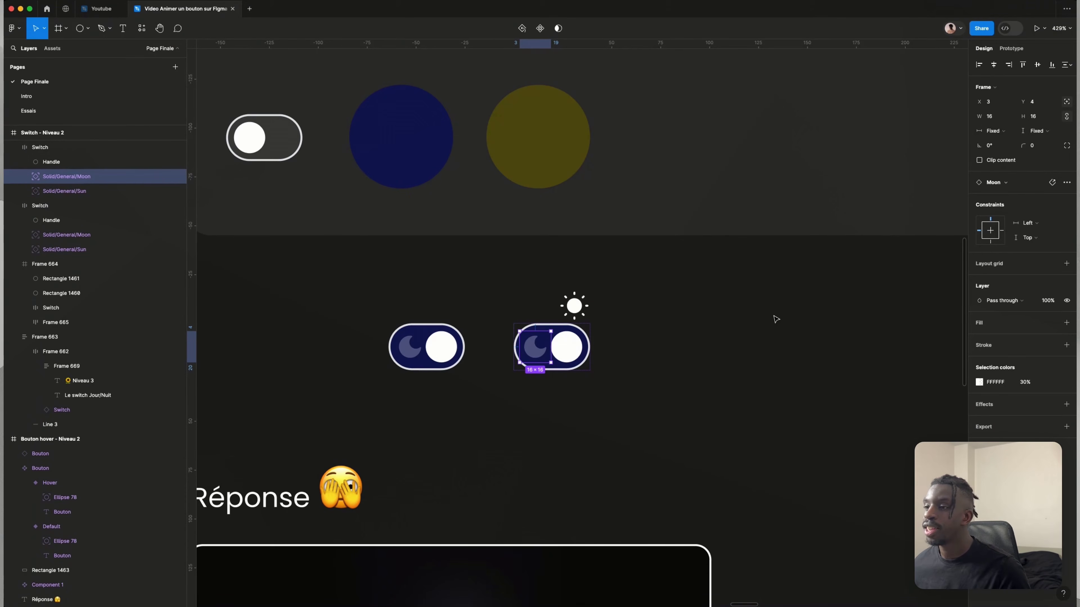
key("Down")
key("Down")
key("Down")
key("Down")
key("Down")
key("Down")
key("Down")
key("Down")
key("Down")
key("Down")
key("Down")
key("Down")
key("Down")
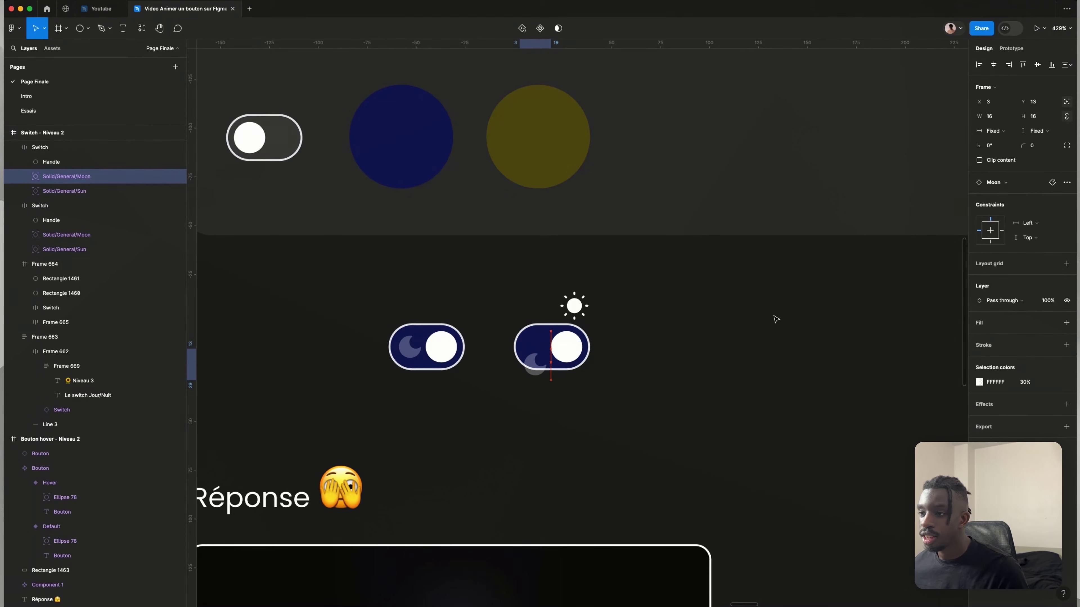
key("Down")
key("Down")
key("Down")
key("Down")
key("Down")
key("Down")
key("Down")
key("Down")
key("Down")
key("Right")
key("Right")
key("Right")
key("Right")
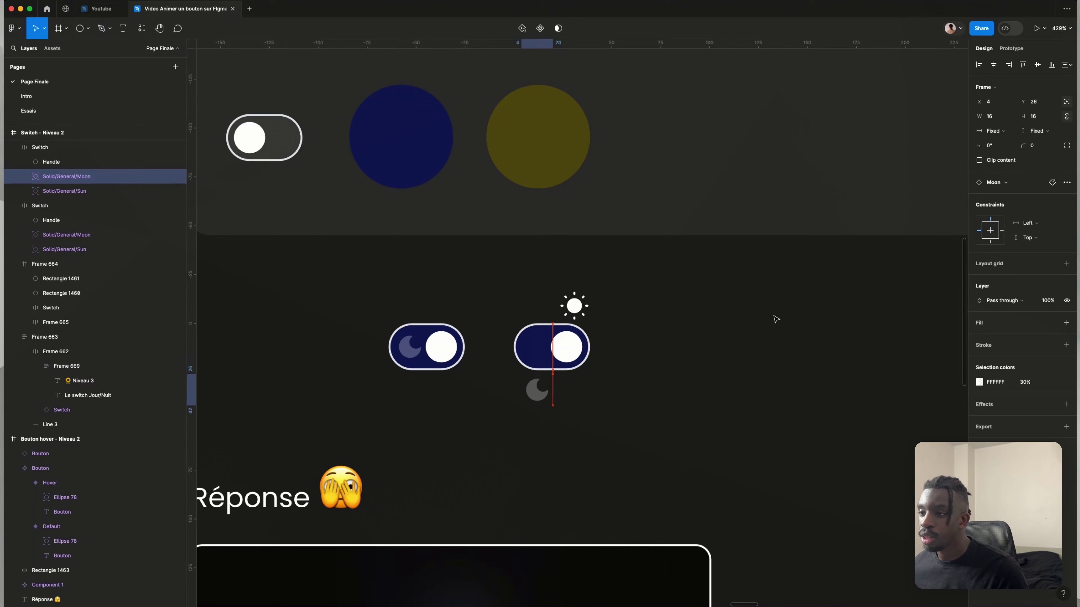
left_click(774, 318)
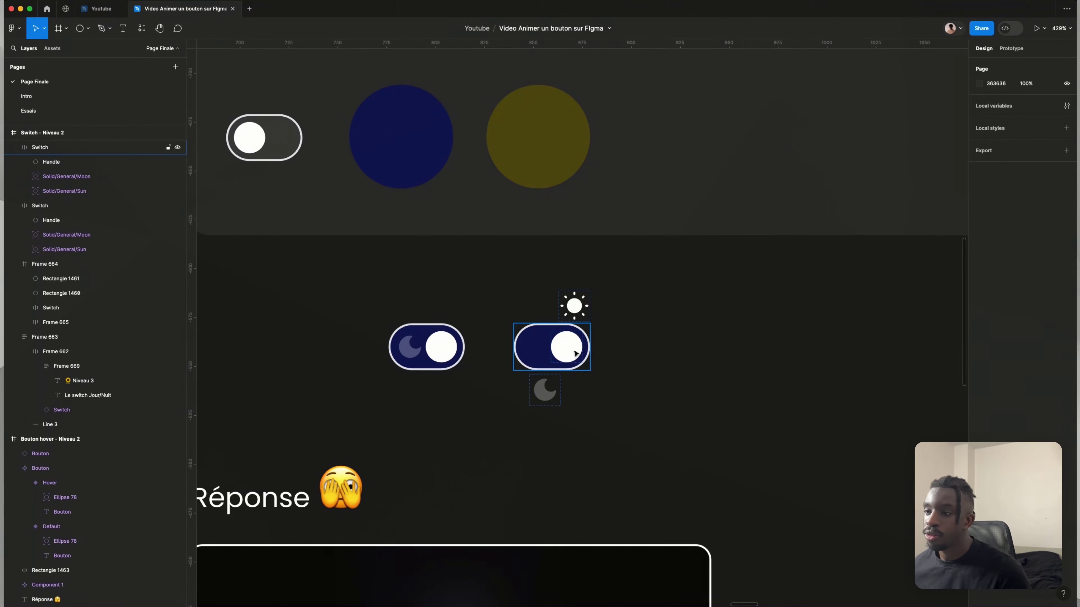
- Align the copied switch's handle to the left and fill the switch with the yellow circle's colour, 58500E
left_click(577, 343)
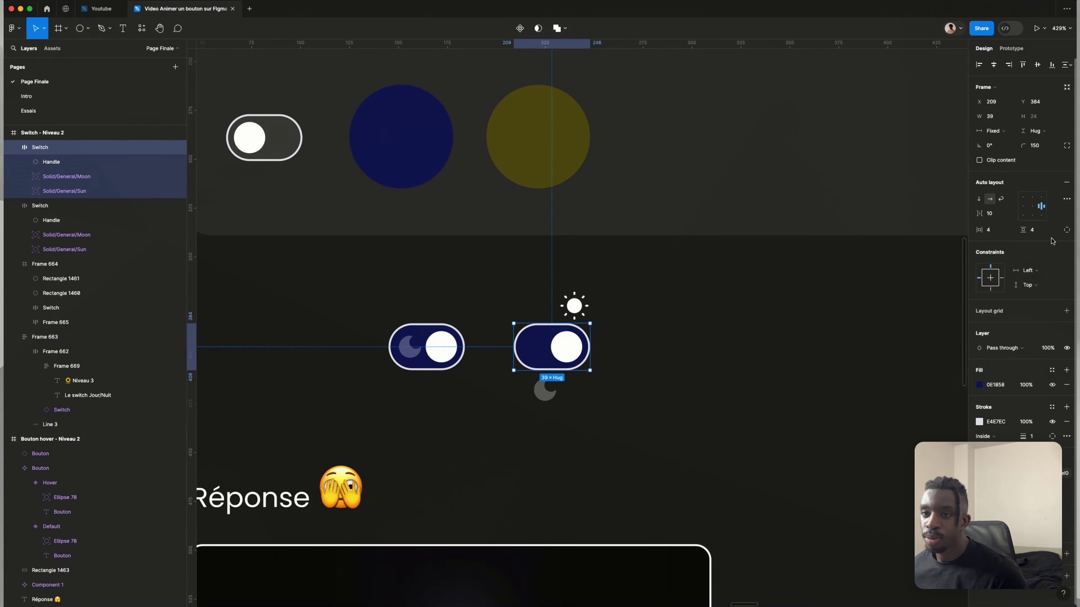
left_click(1024, 206)
left_click(980, 385)
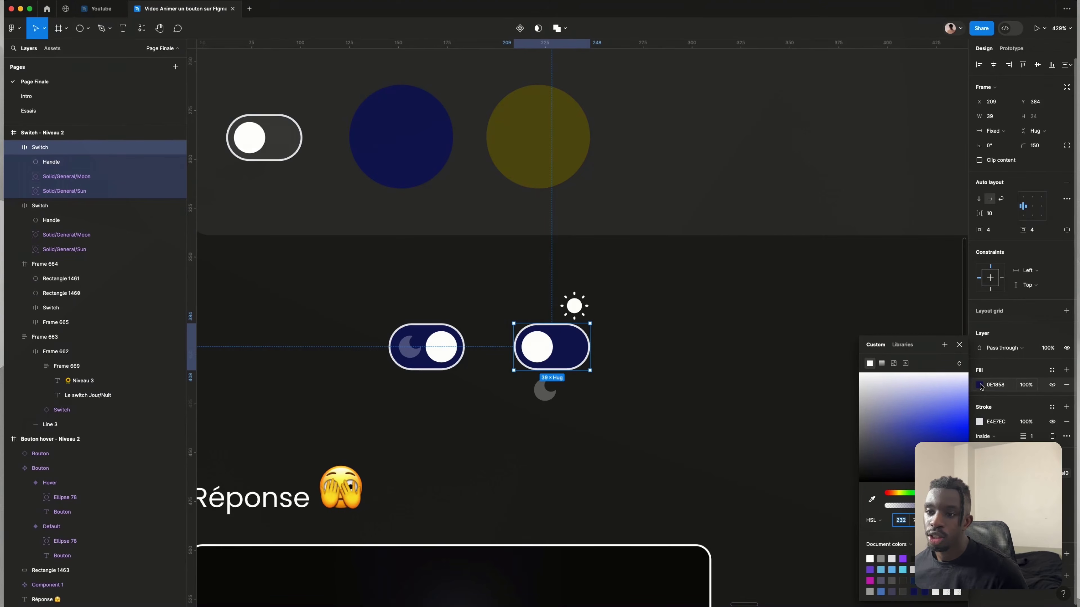
left_click(871, 499)
left_click(567, 147)
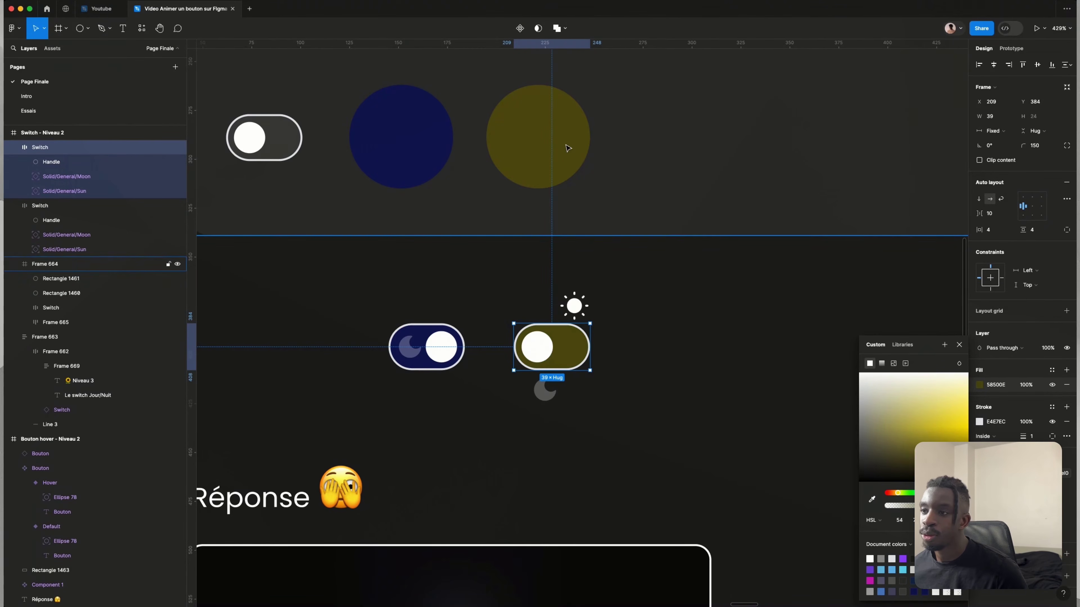
left_click(614, 313)
- Nudge the sun icon down and right to X 30, Y 4 so it straddles the yellow switch's right edge
double_click(574, 306)
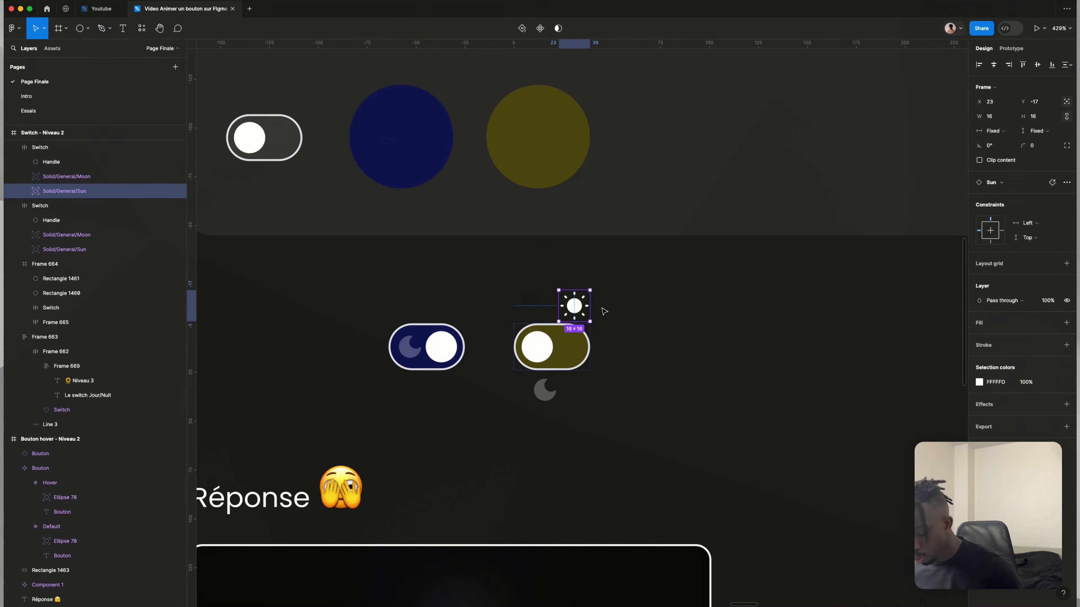
key("Down")
key("Down")
key("Down")
key("Down")
key("Down")
key("Down")
key("Down")
key("Down")
key("Down")
key("Down")
key("Down")
key("Down")
key("Down")
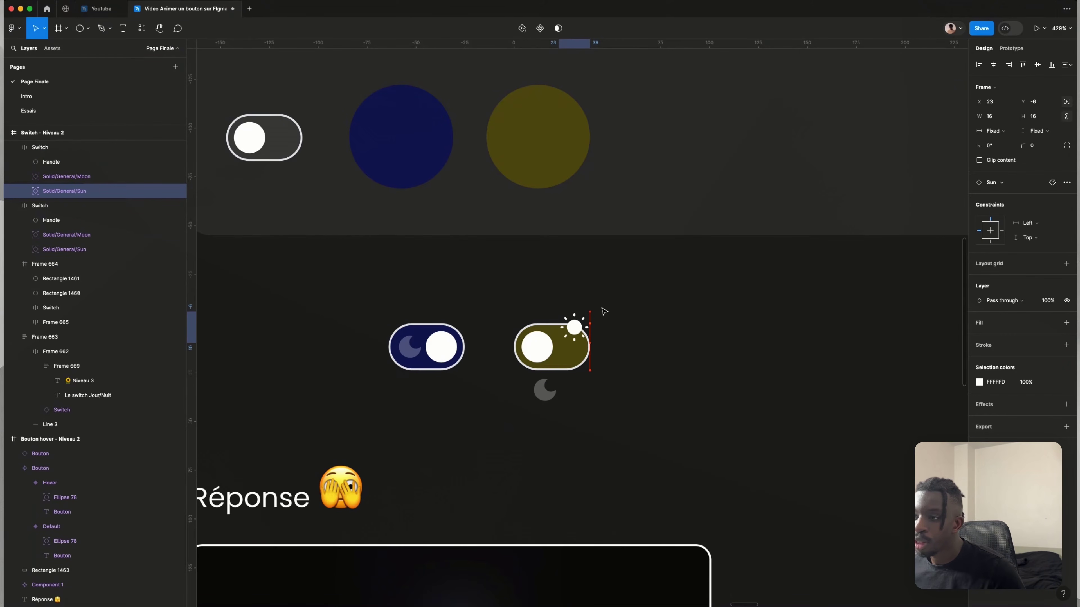
key("Down")
key("Down")
key("Down")
key("Down")
key("Down")
key("Down")
key("Down")
key("Down")
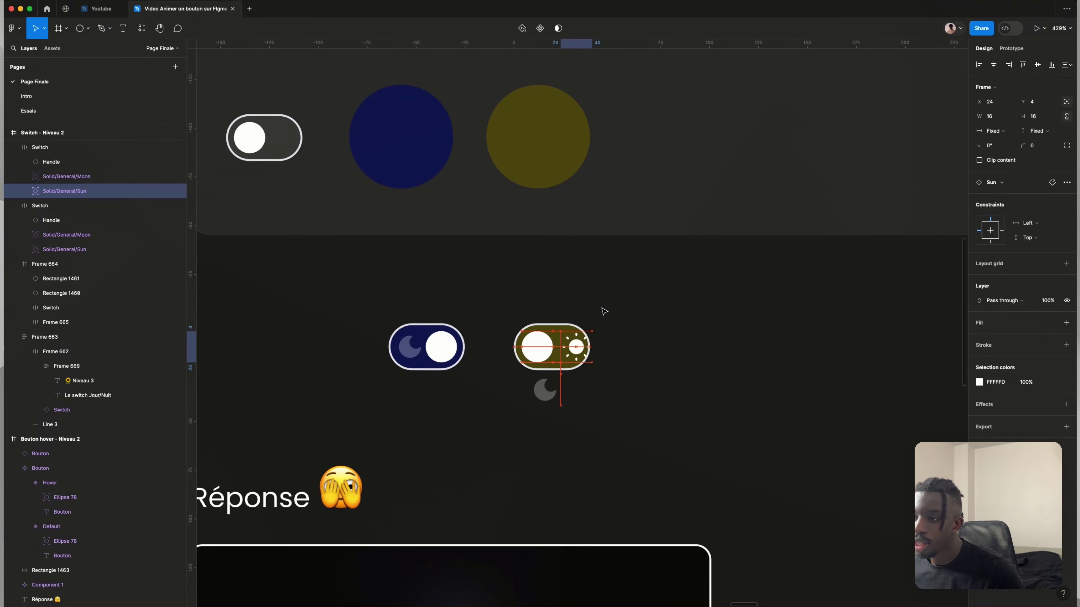
key("Right")
key("Right")
key("Right")
key("Right")
key("Right")
scroll(604, 332, "up", 5)
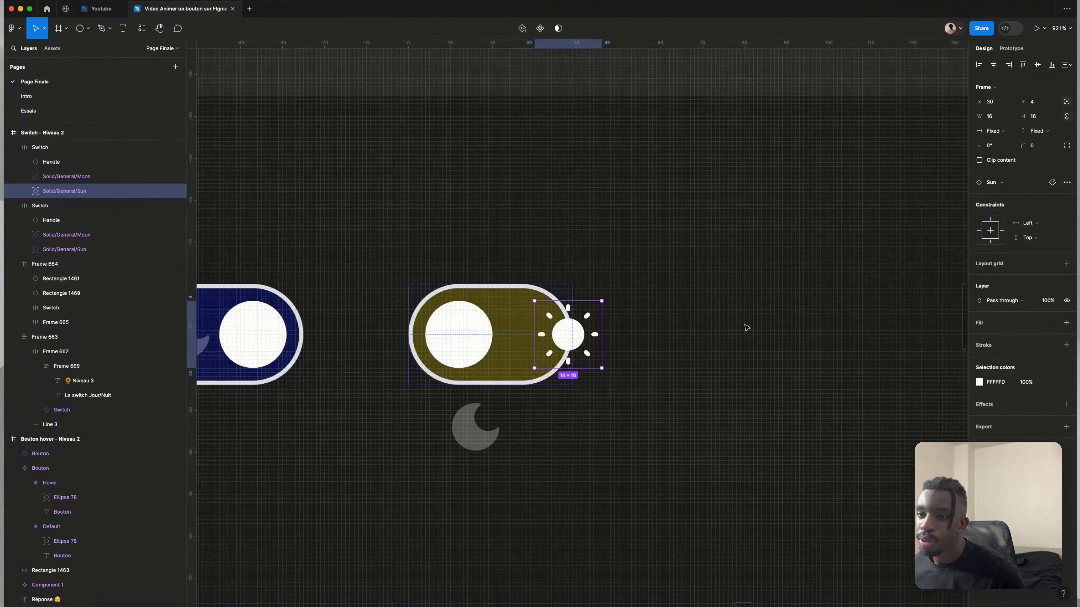
- Set the sun icon's colour opacity to 60%
left_click(1034, 383)
type("60")
key("Return")
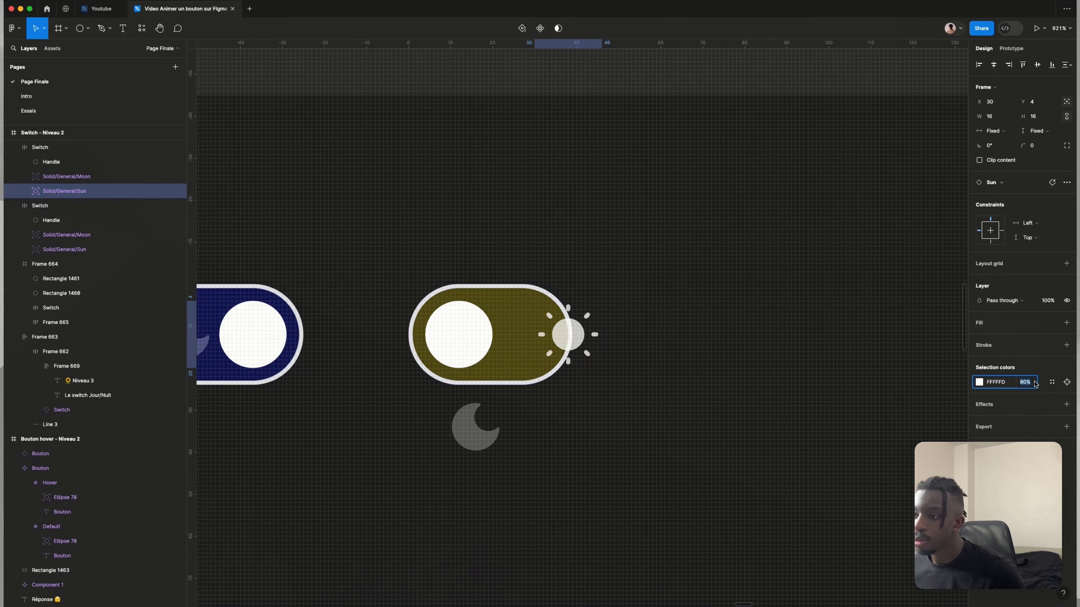
left_click(851, 345)
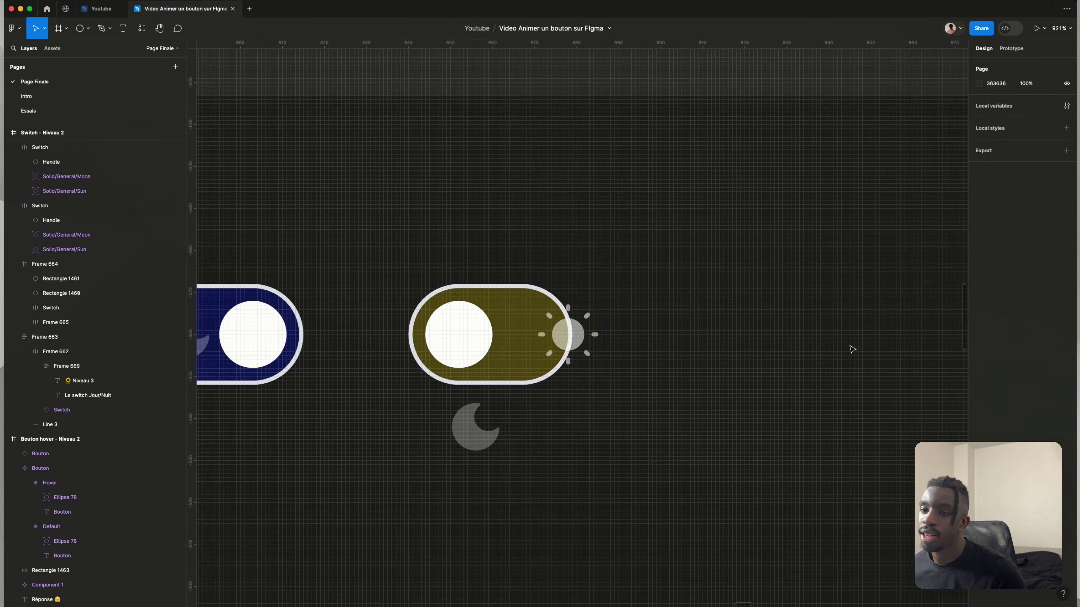
- Turn on content clipping for the yellow Switch frame
scroll(807, 345, "down", 3)
left_click(647, 345)
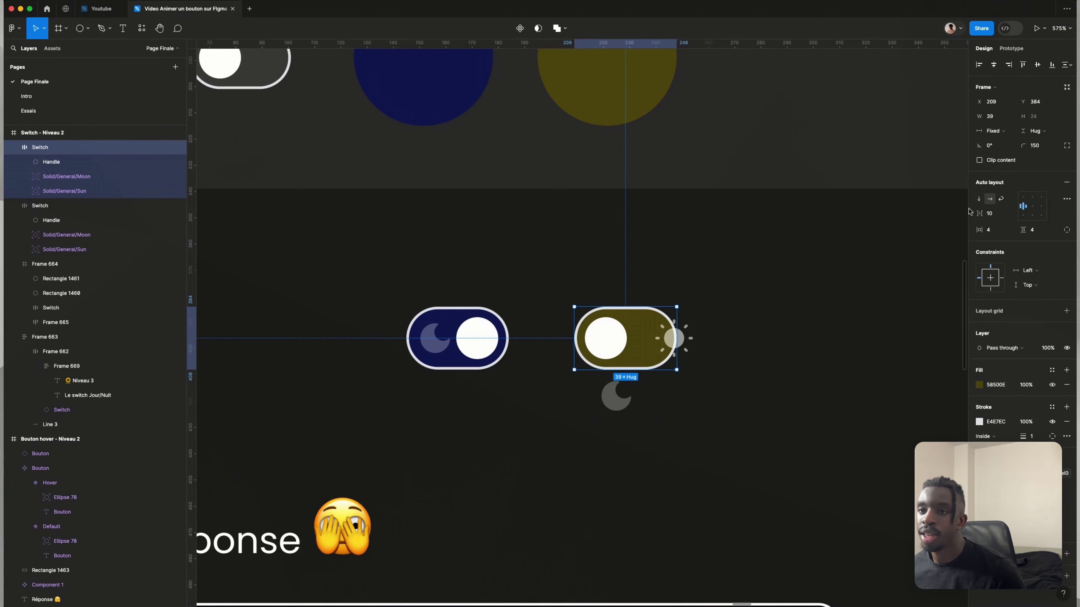
left_click(979, 160)
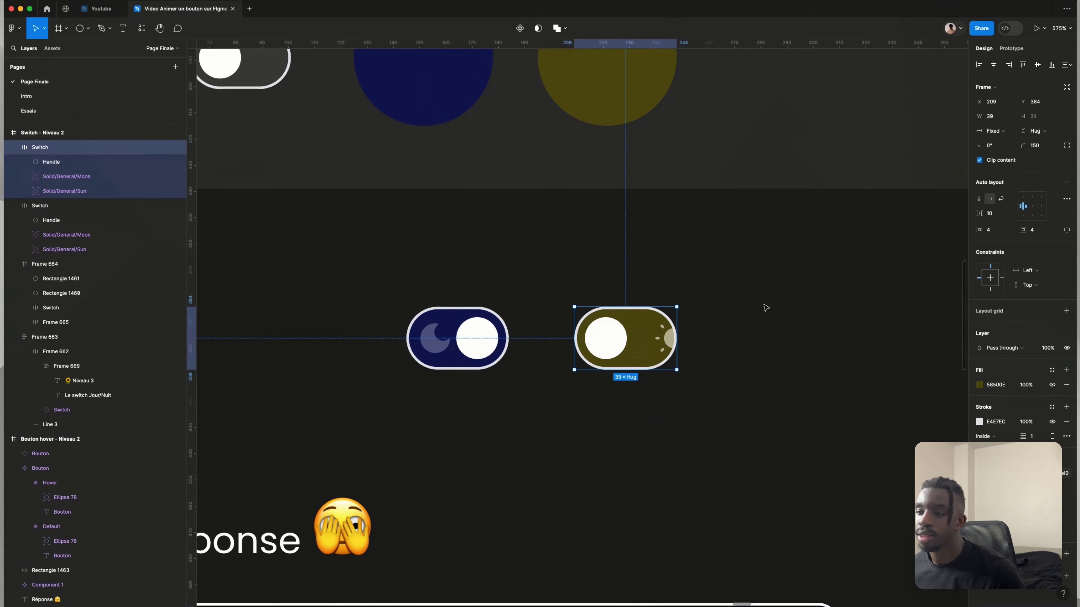
- Combine the blue and yellow switches into one component set
left_click_drag(369, 280, 692, 404)
left_click(520, 29)
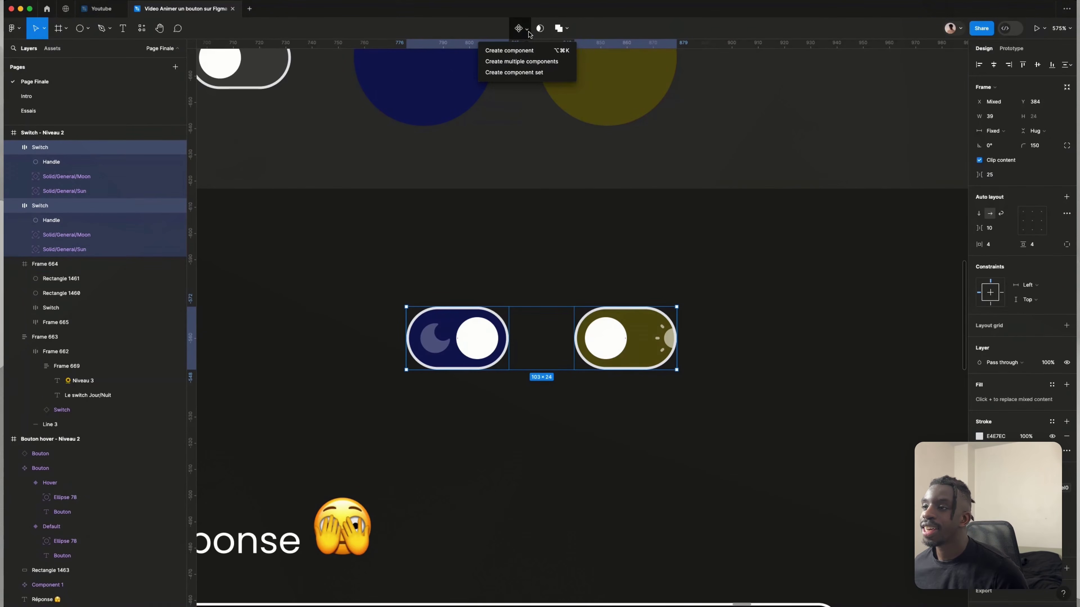
left_click(525, 74)
- Rename the variant property to Etape, setting its value to Nuit for the blue switch and Jour for the yellow one
left_click(496, 345)
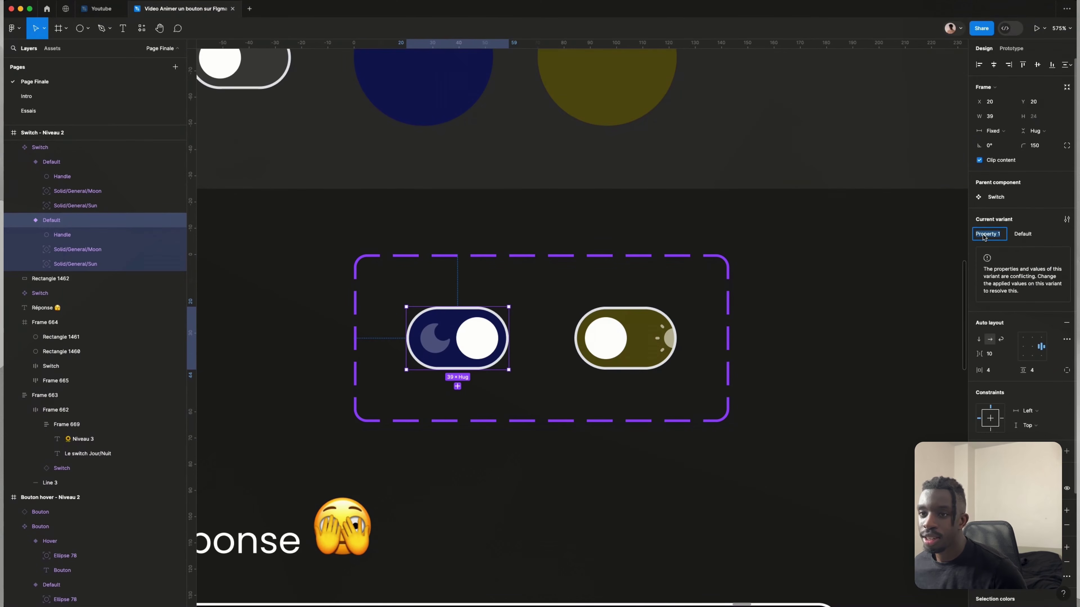
type("Etape")
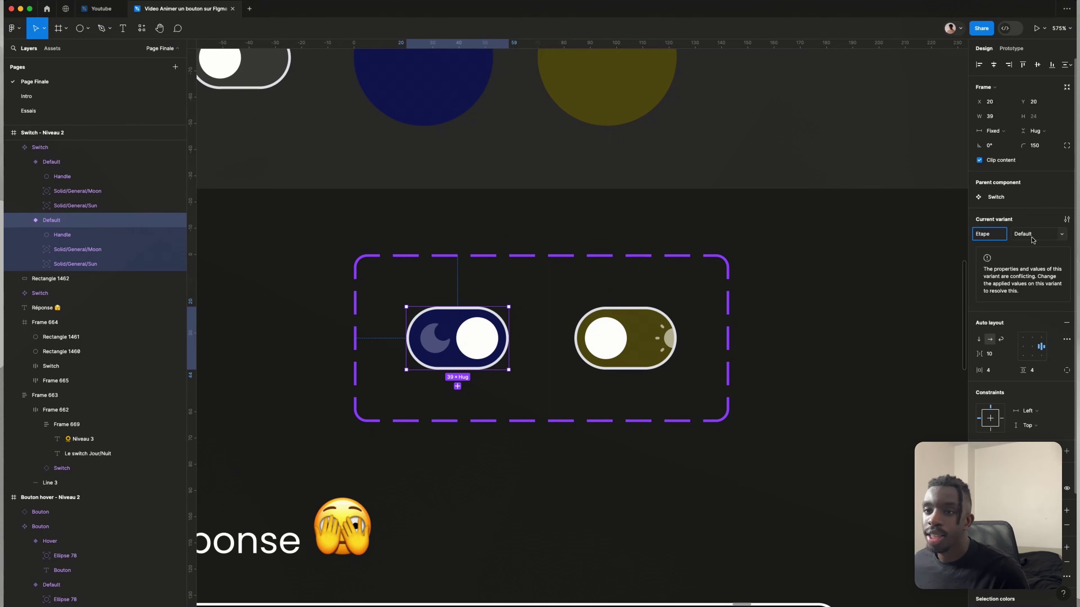
left_click(1032, 235)
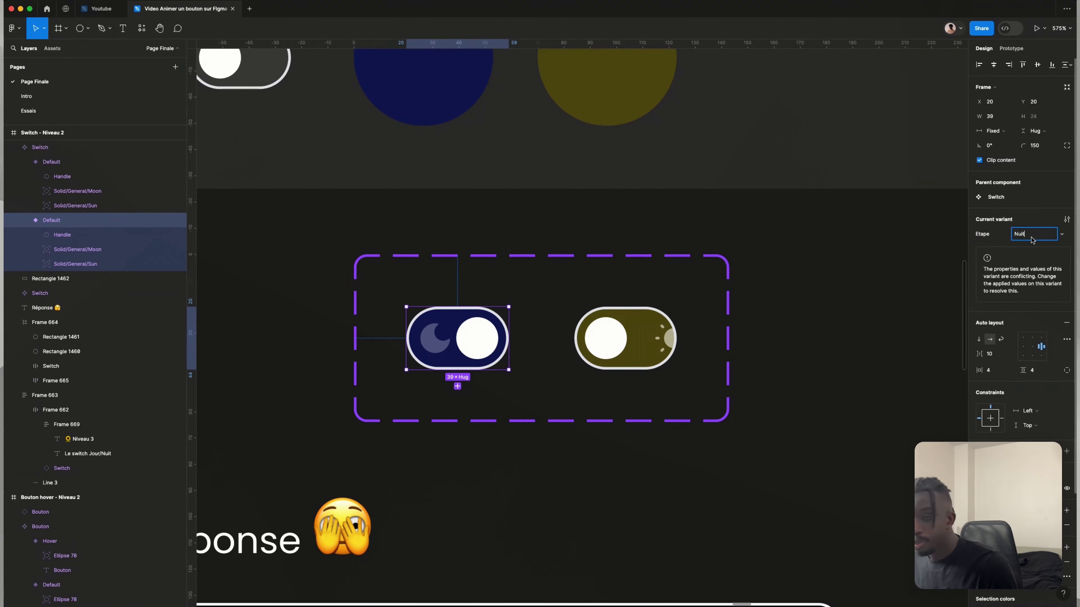
type("Nuit")
key("Return")
key("Tab")
left_click(1045, 235)
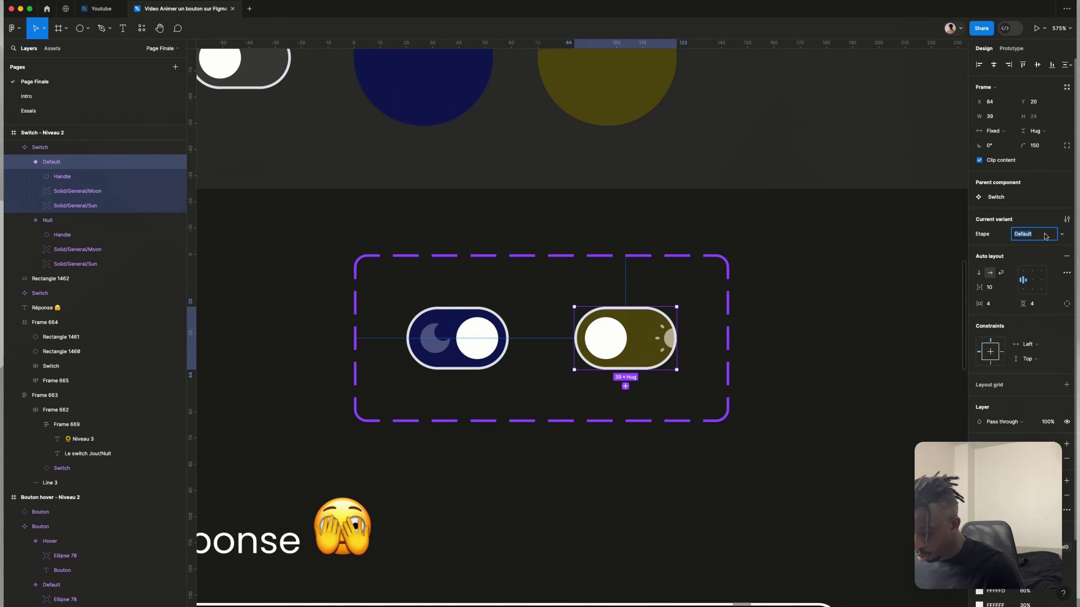
type("Jour")
left_click(773, 443)
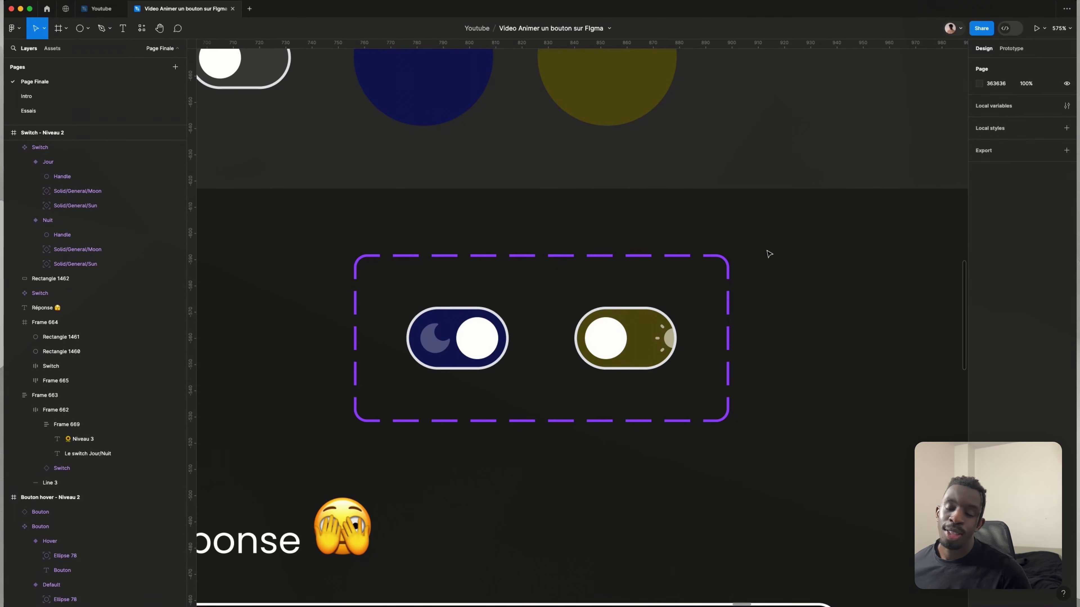
- Prototype an on-click change from the Nuit variant to the Jour variant, using Smart animate with Ease out at 300ms
left_click(1011, 48)
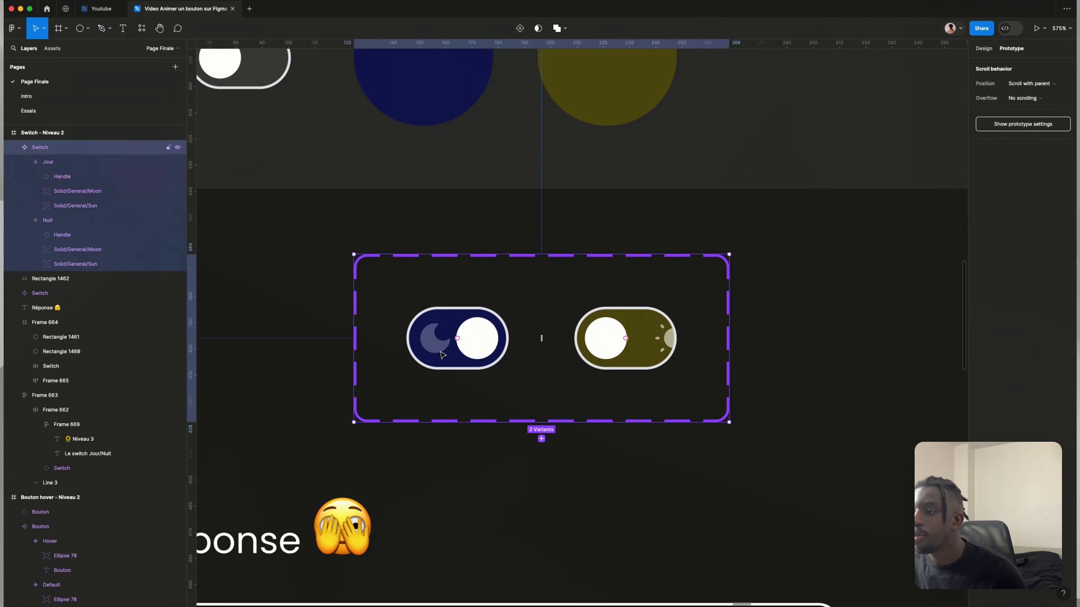
left_click(389, 411)
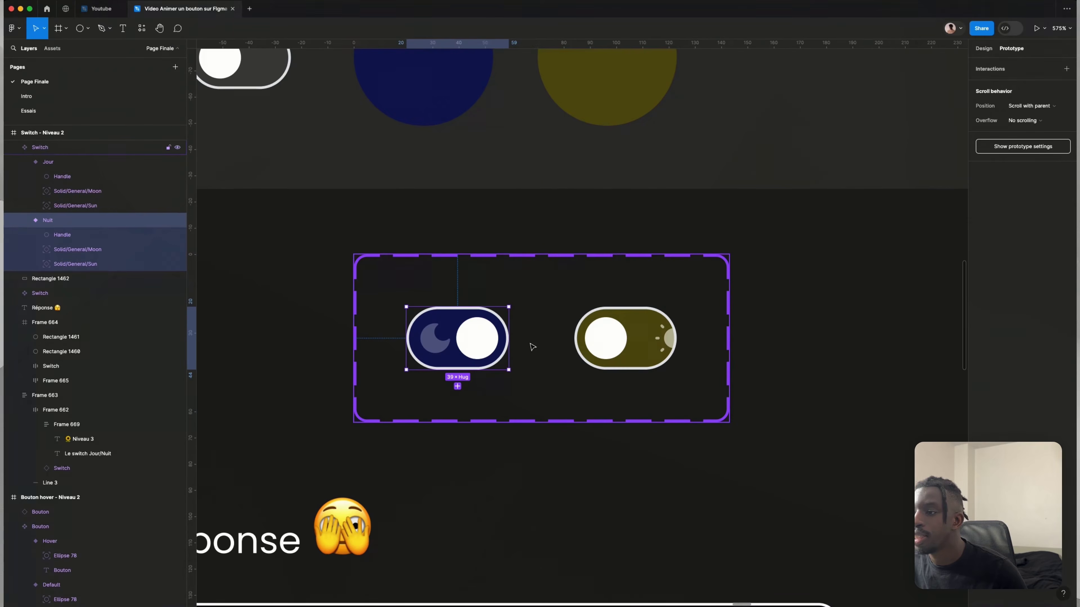
left_click_drag(526, 325, 625, 340)
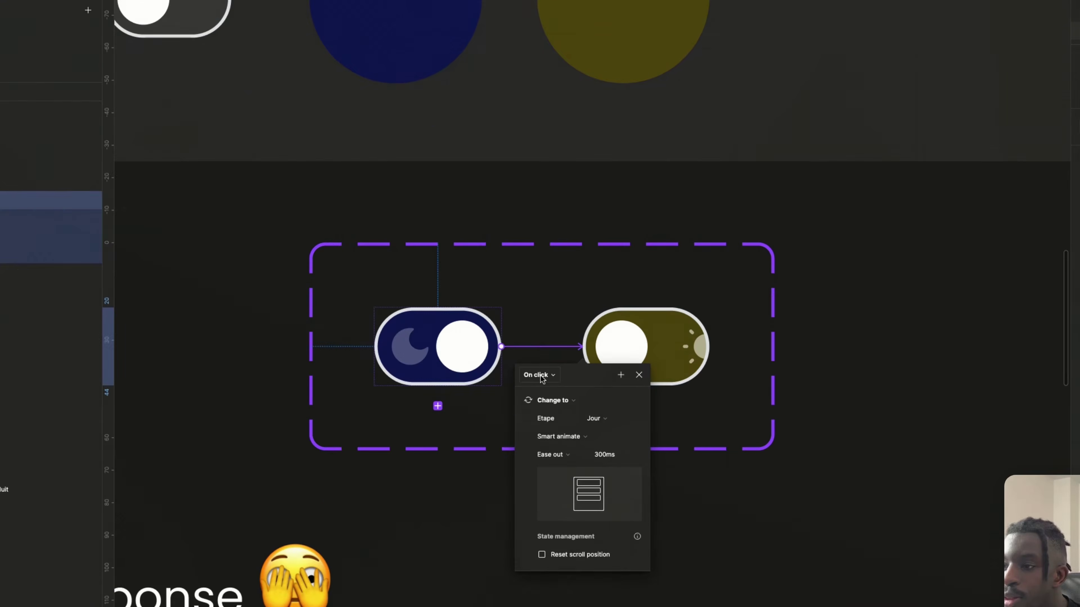
left_click(539, 375)
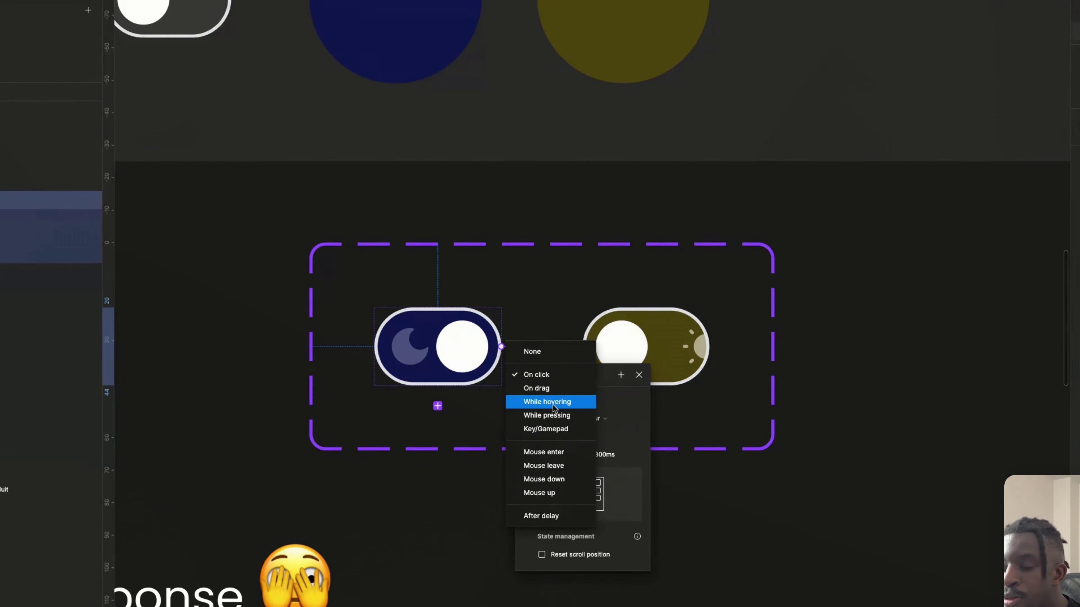
left_click(537, 375)
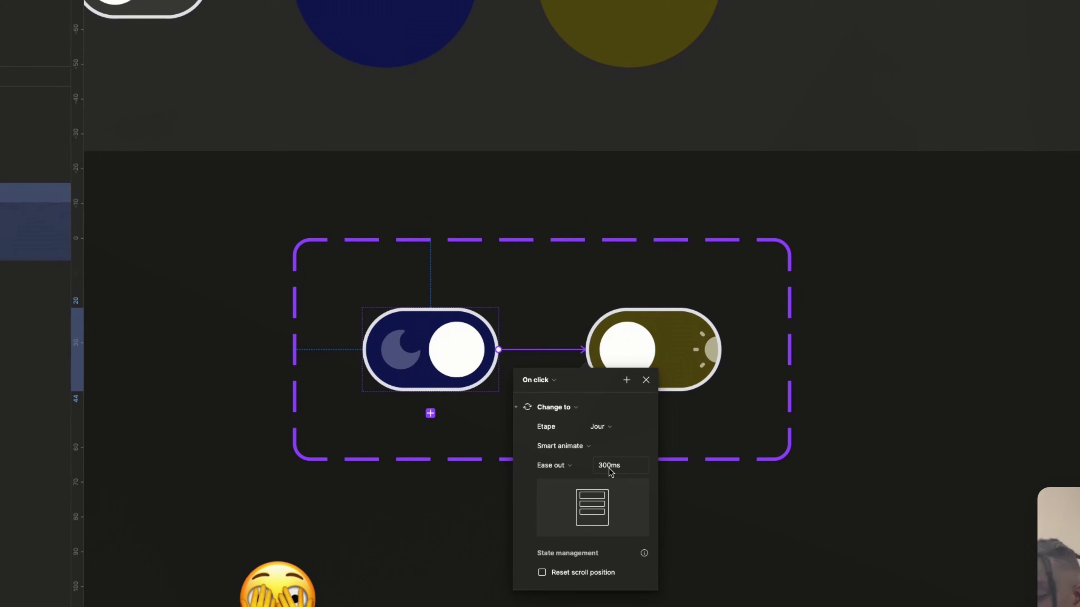
left_click(800, 498)
scroll(794, 498, "down", 1)
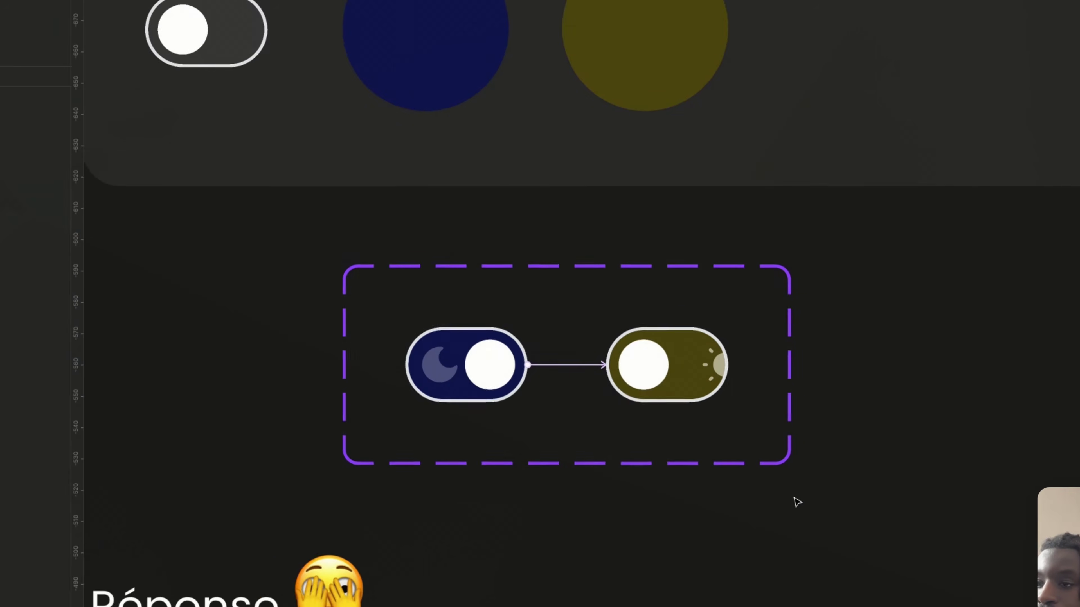
- Place an instance of the blue Nuit switch on the frame, just below the component set
left_click(599, 376)
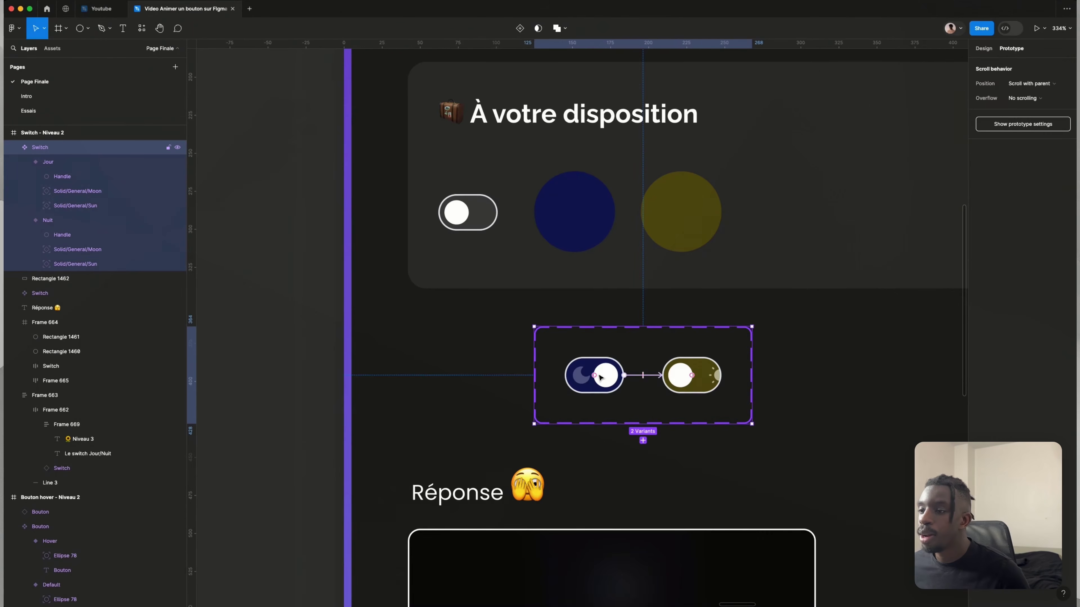
scroll(599, 378, "down", 2)
left_click(609, 382)
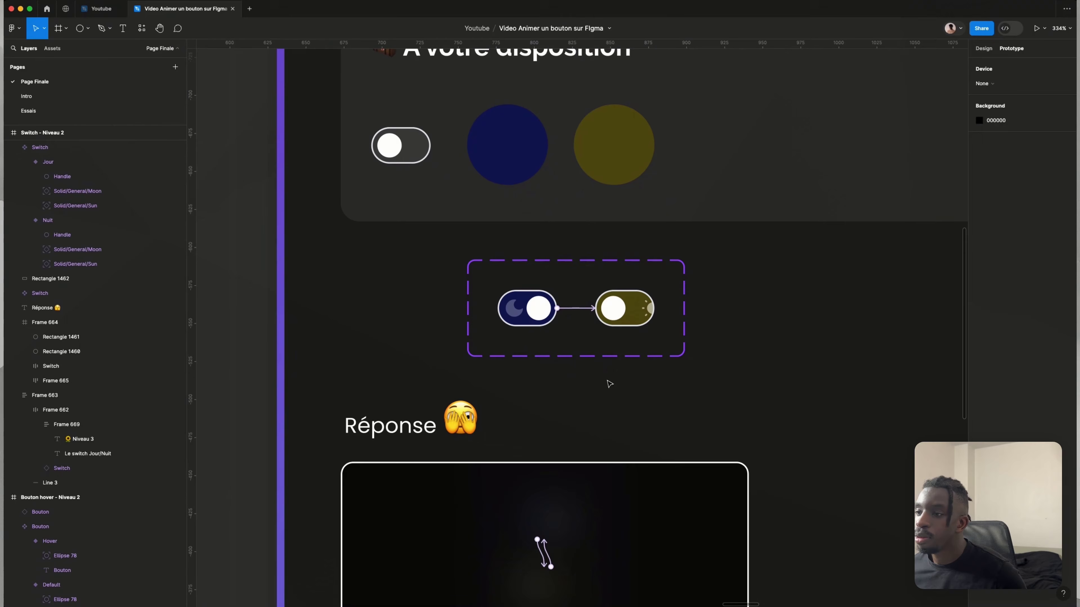
left_click(530, 315)
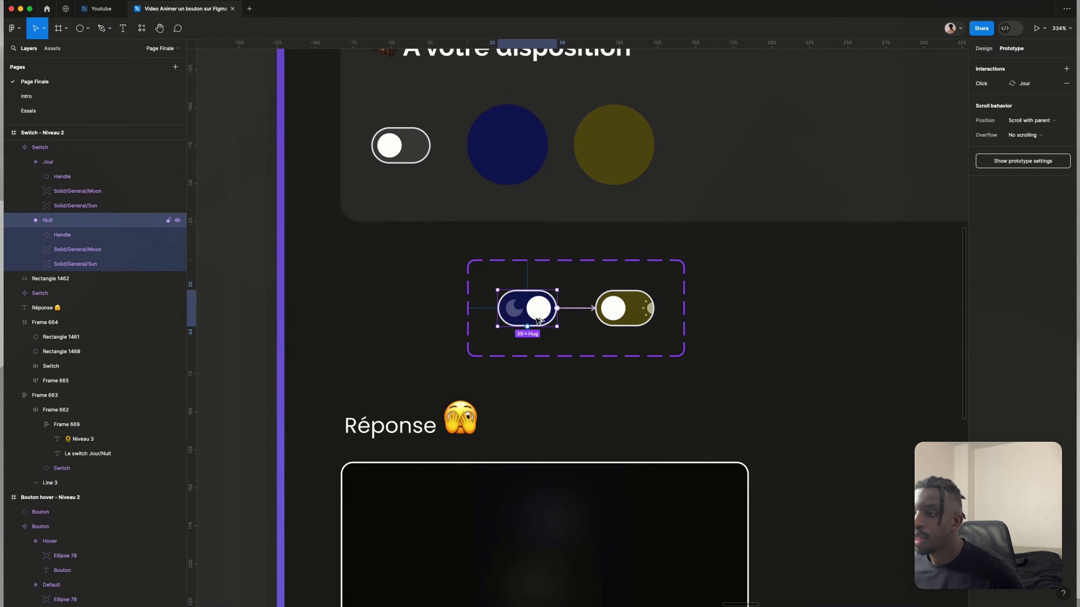
left_click_drag(538, 320, 592, 406)
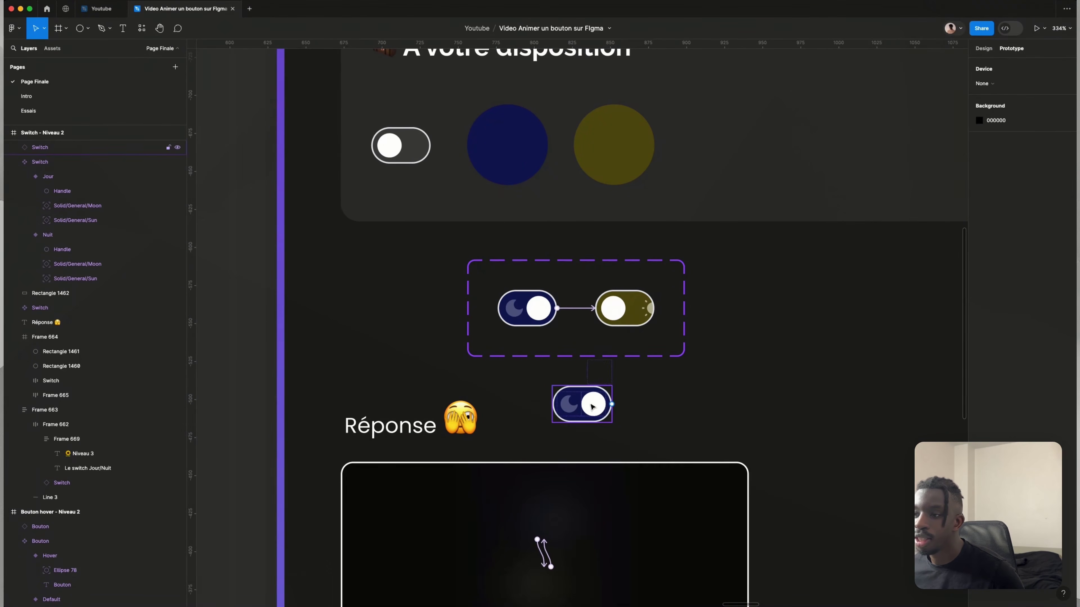
- Preview the Switch - Niveau 2 frame and test toggling the new switch instance in both directions, and close the preview
scroll(592, 407, "down", 10)
left_click(396, 110)
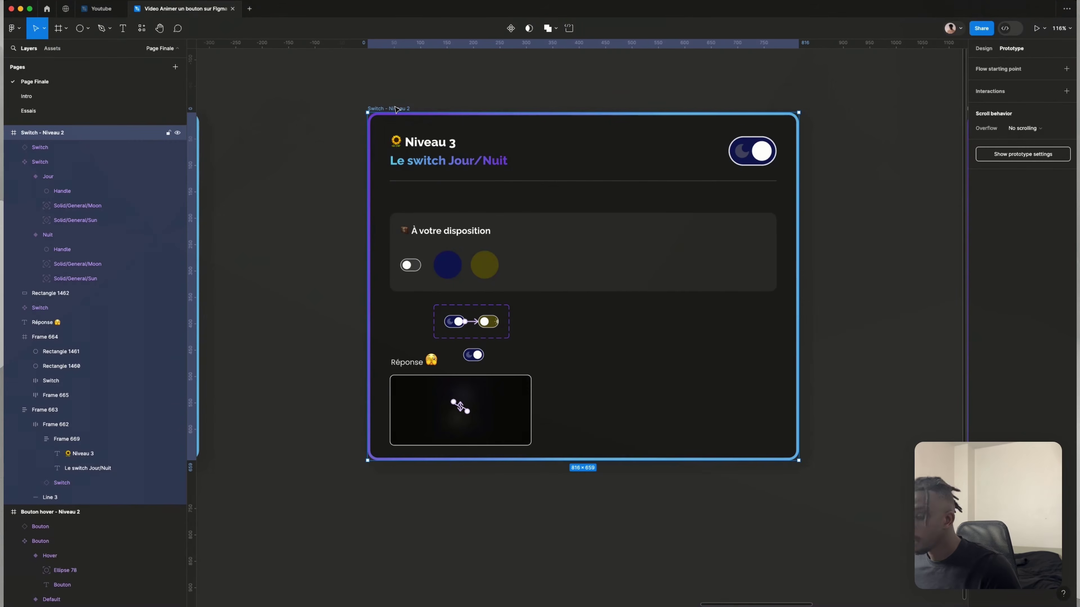
key("shift+space")
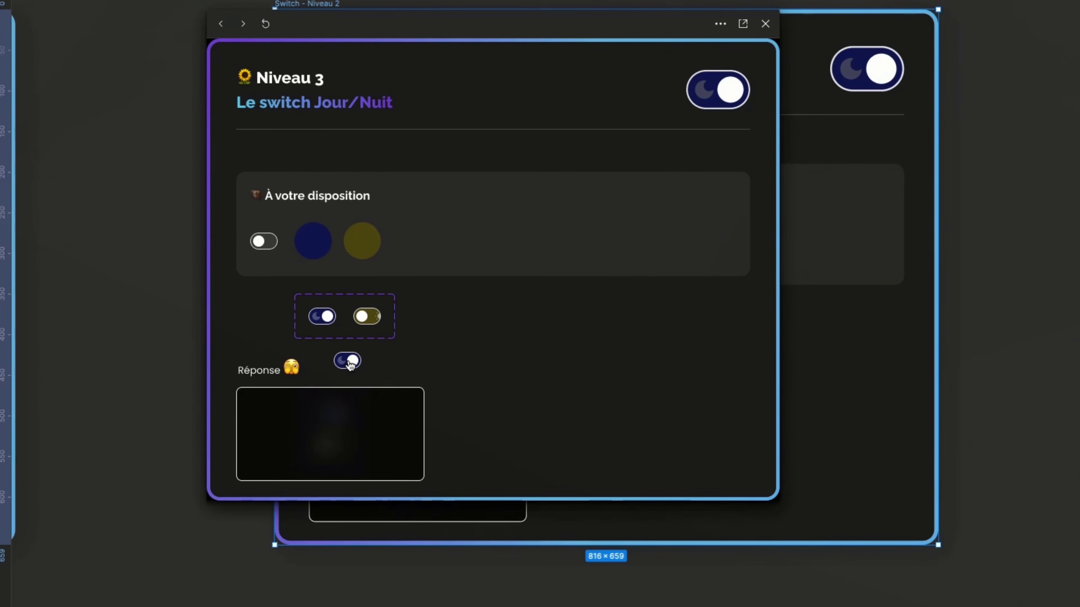
left_click(348, 362)
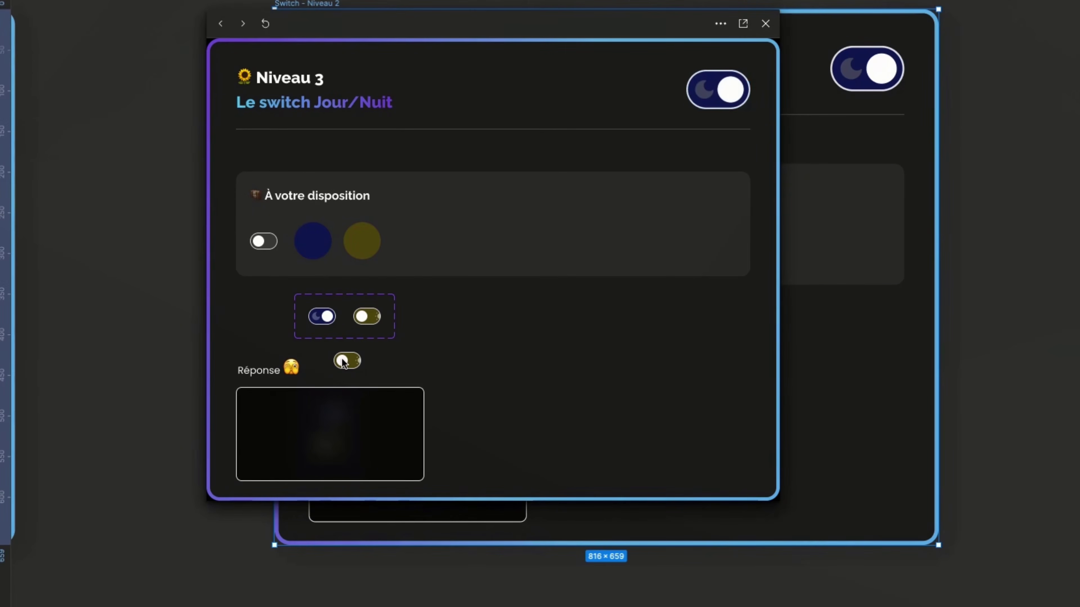
left_click(344, 363)
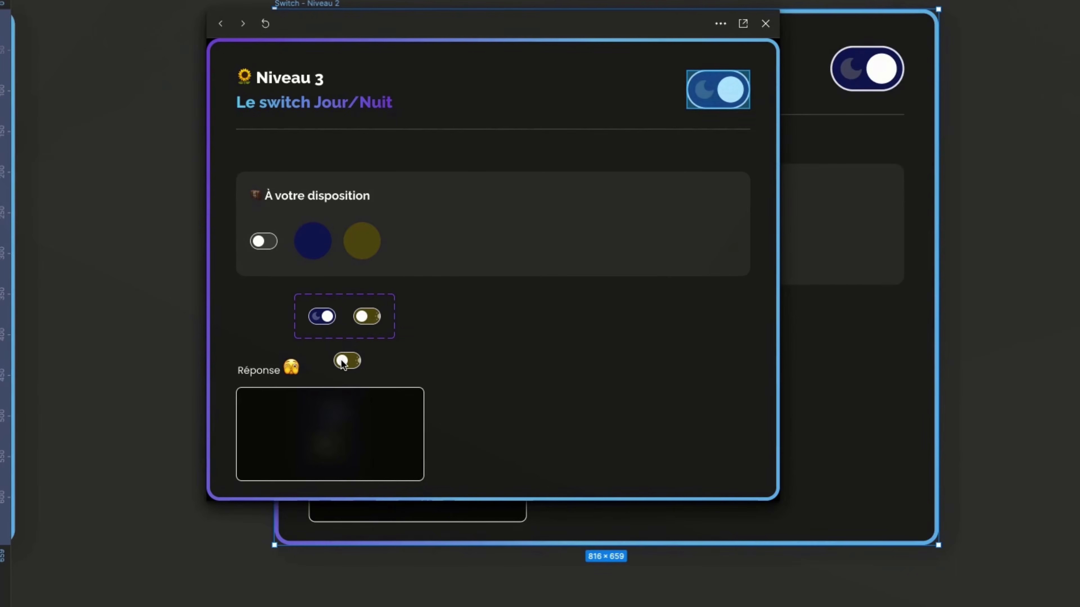
left_click(765, 24)
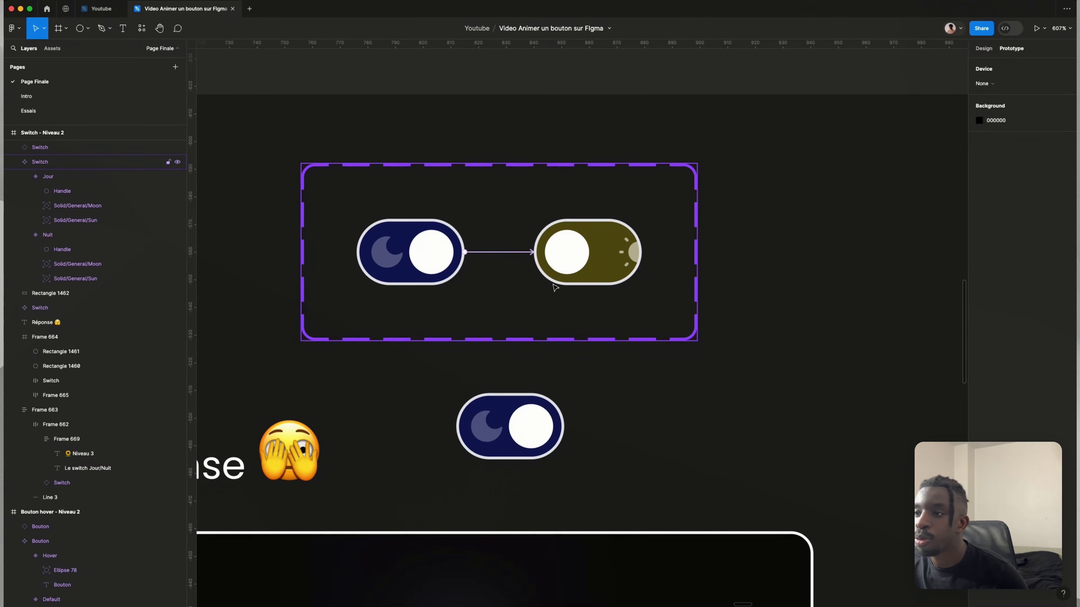
- Prototype an on-click change from the Jour variant back to Nuit, using Smart animate with Ease out at 300ms
left_click(566, 271)
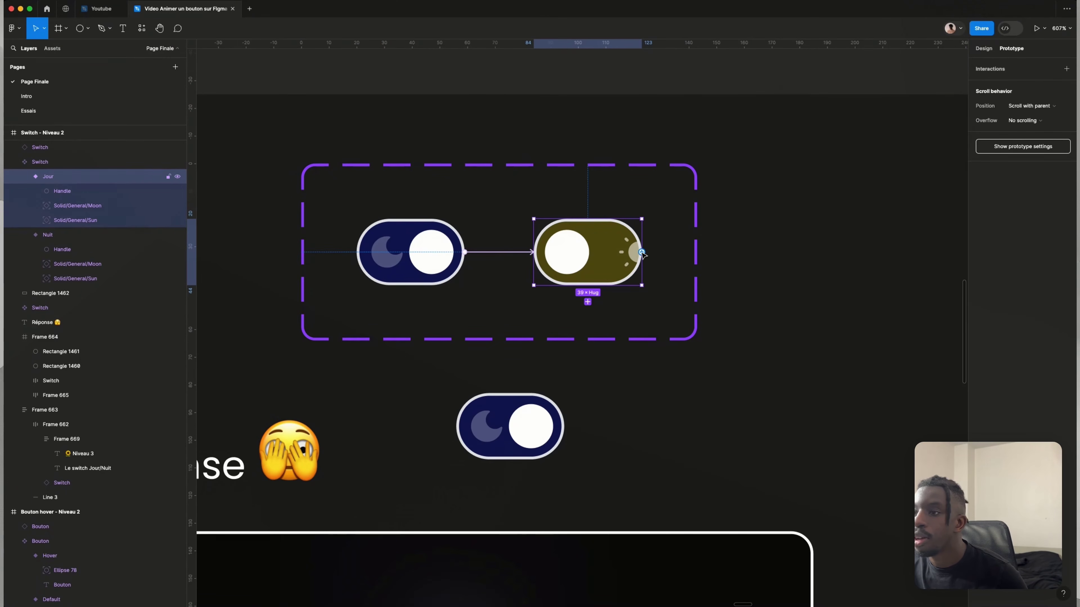
left_click_drag(642, 253, 459, 258)
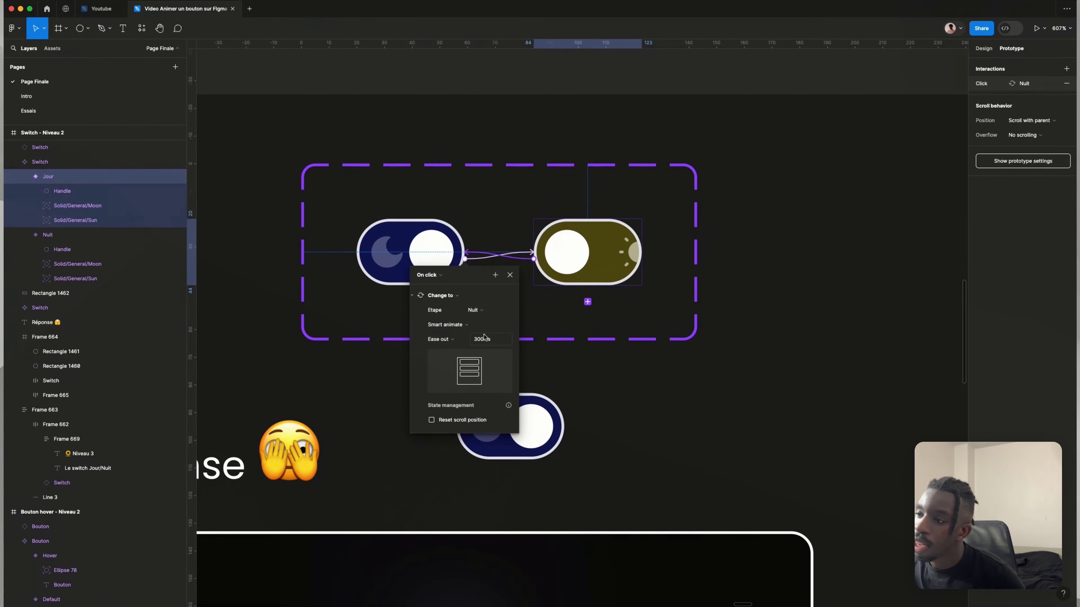
scroll(638, 374, "down", 10)
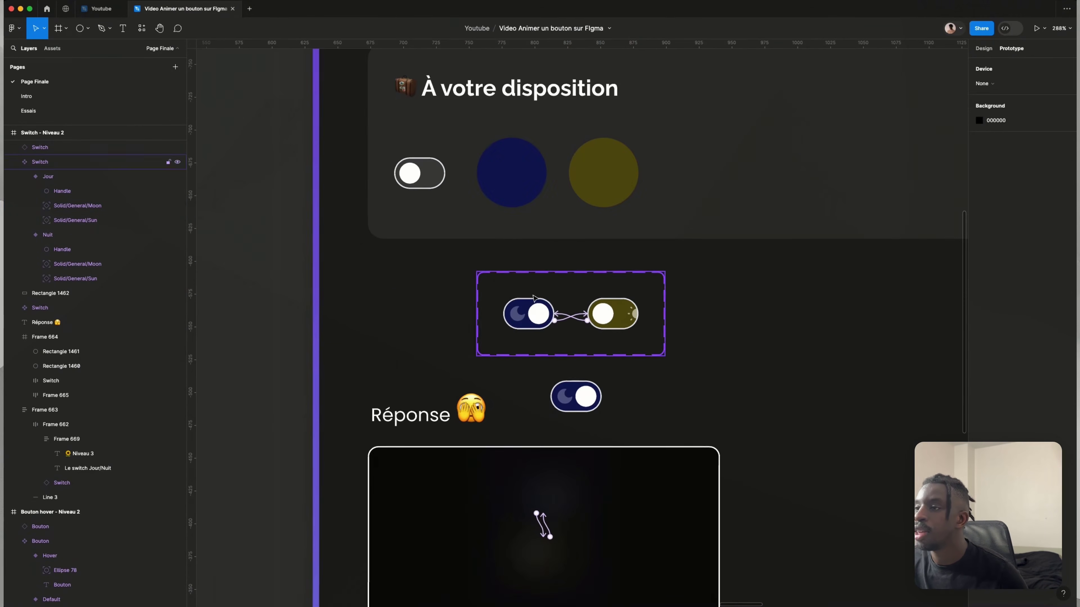
- Present the Niveau 3 switch frame and examine the day/night switch instance up close
left_click(345, 122)
left_click(1035, 28)
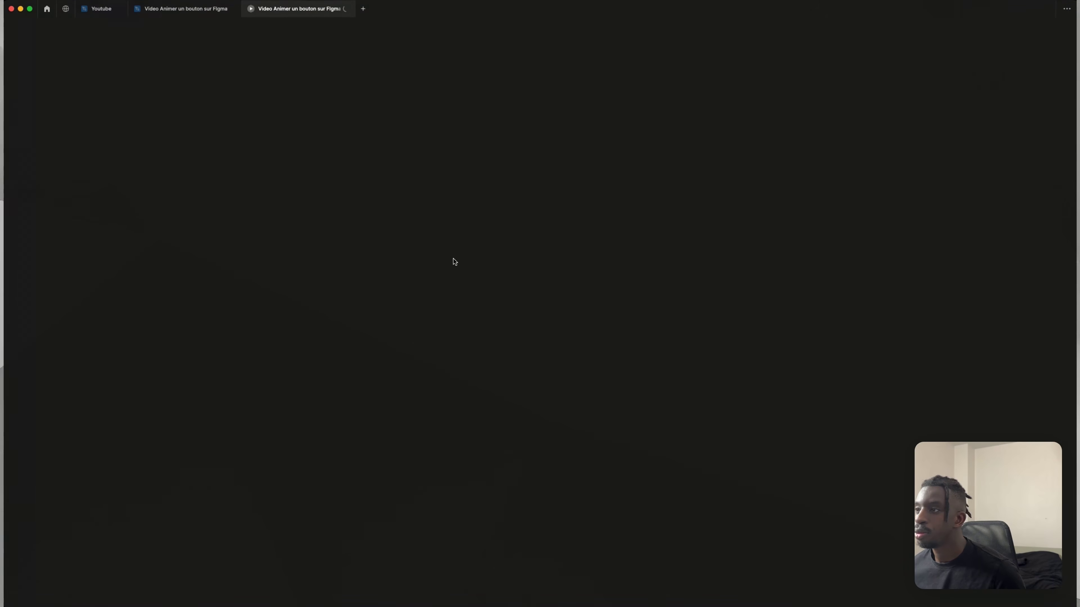
scroll(445, 380, "up", 5)
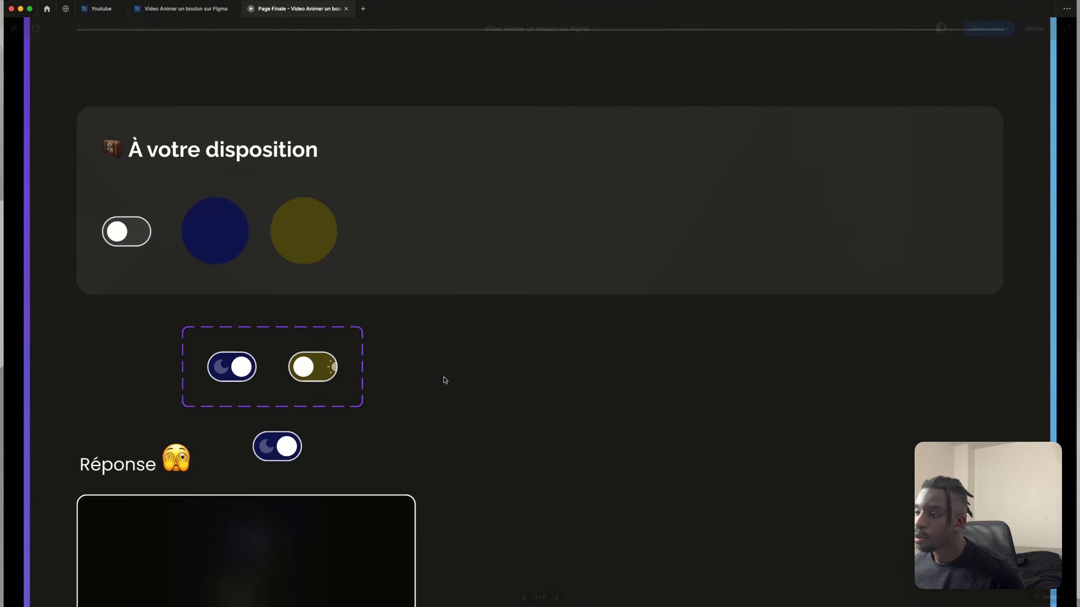
scroll(444, 380, "down", 2)
scroll(445, 378, "up", 8)
scroll(445, 379, "left", 8)
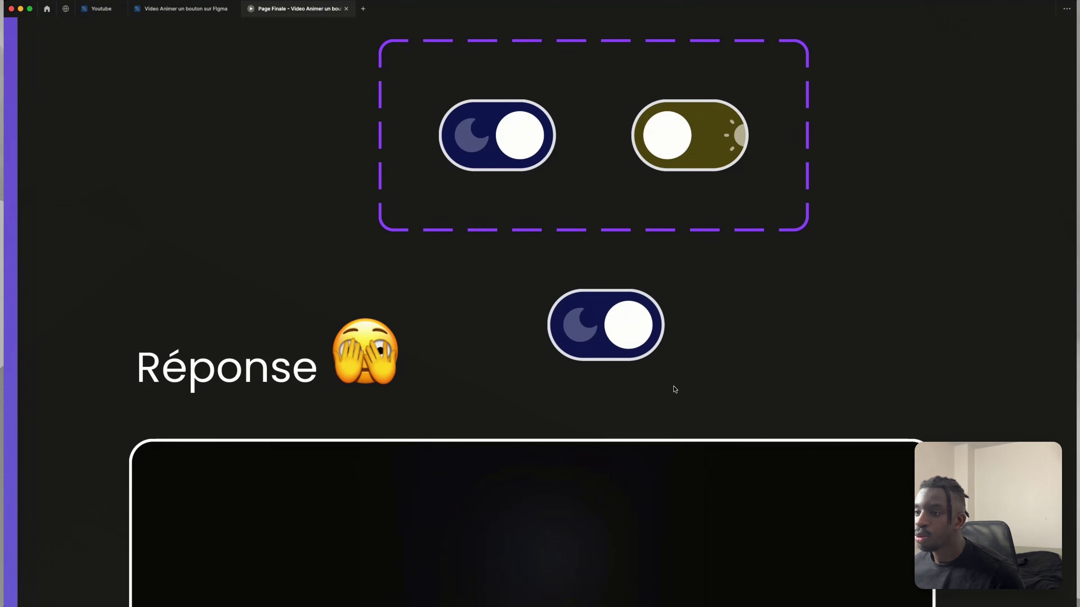
scroll(673, 388, "down", 10)
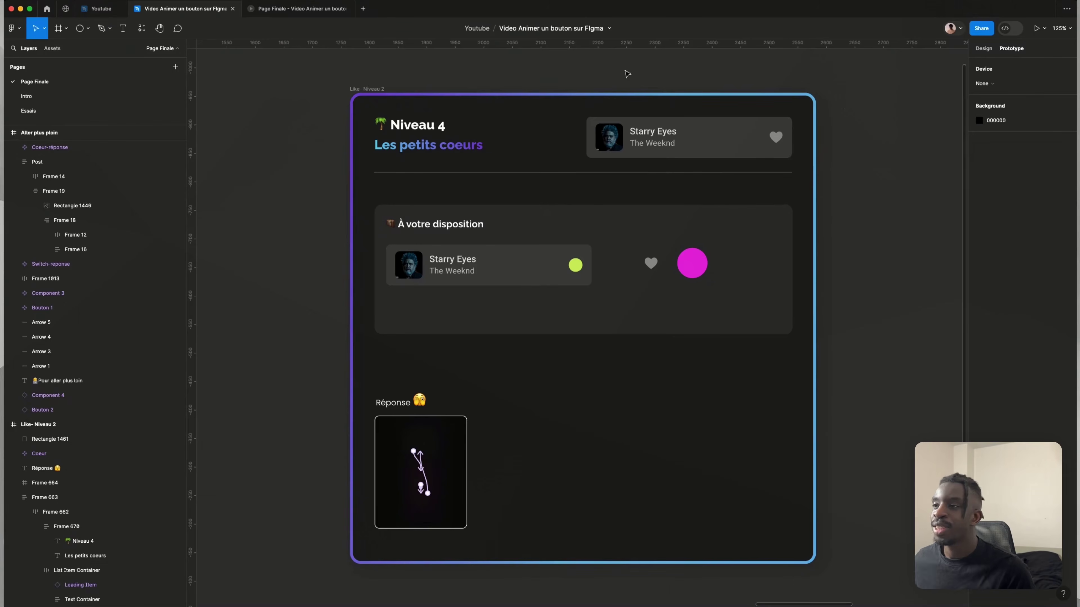
- Test the like animation in the Niveau 4 presentation by toggling the heart on the Starry Eyes card several times
left_click(298, 8)
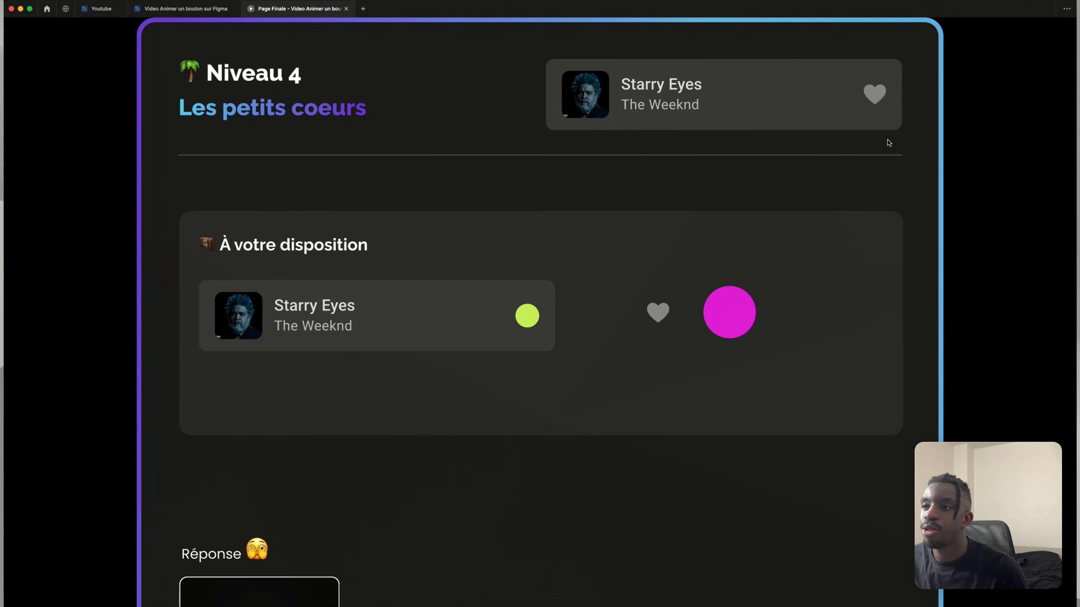
left_click(875, 97)
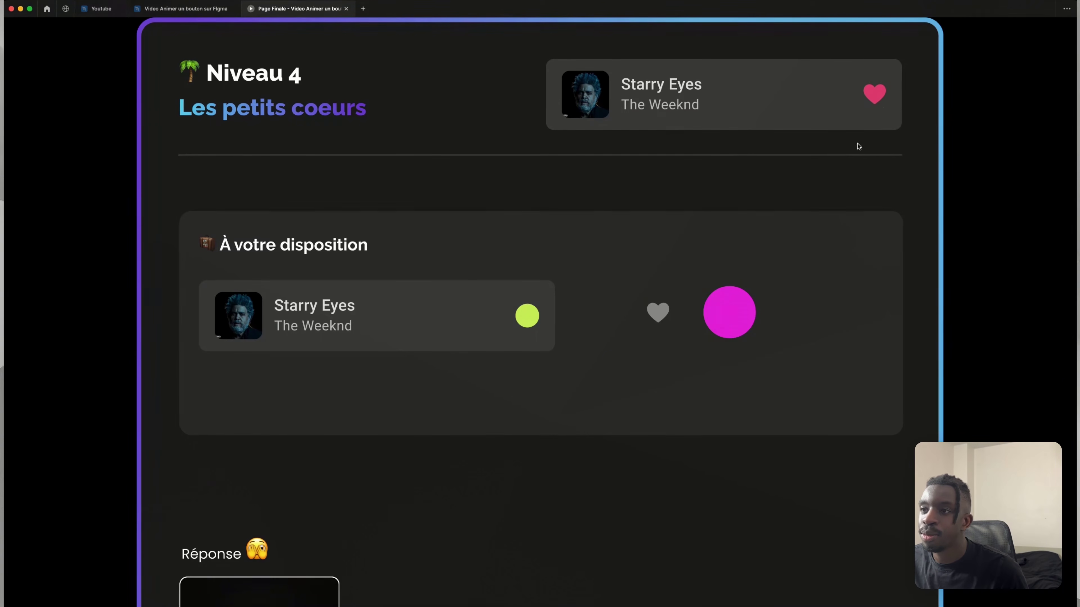
left_click(878, 101)
left_click(884, 106)
left_click(877, 96)
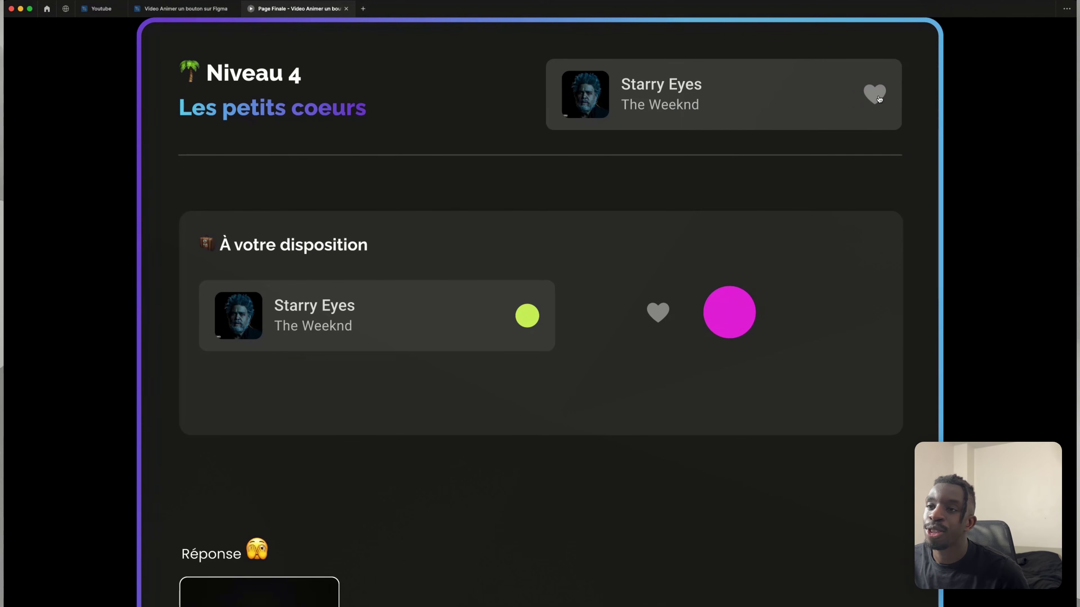
left_click(878, 99)
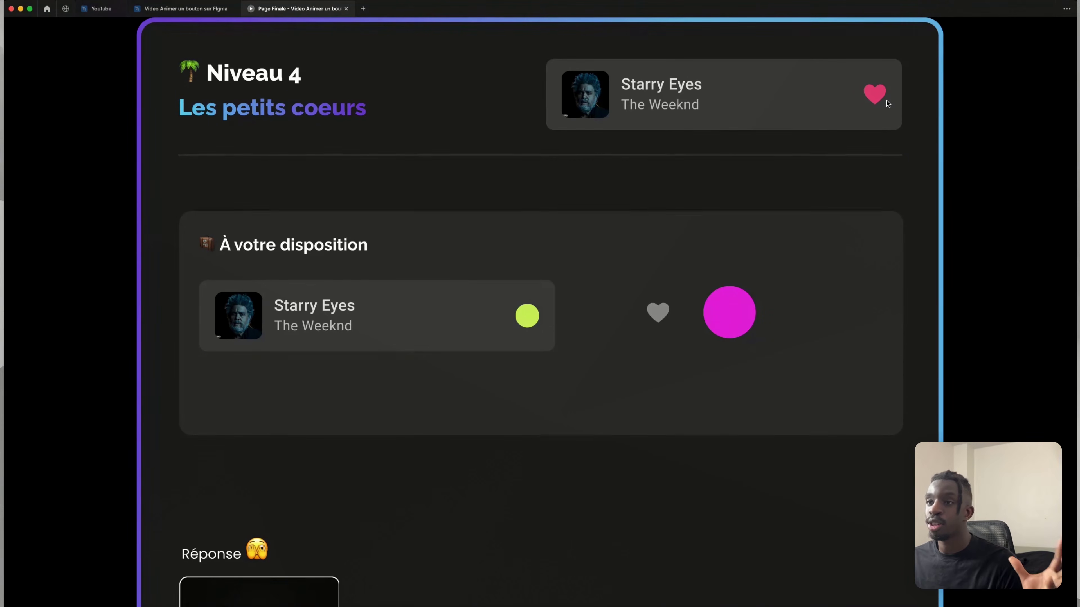
left_click(885, 99)
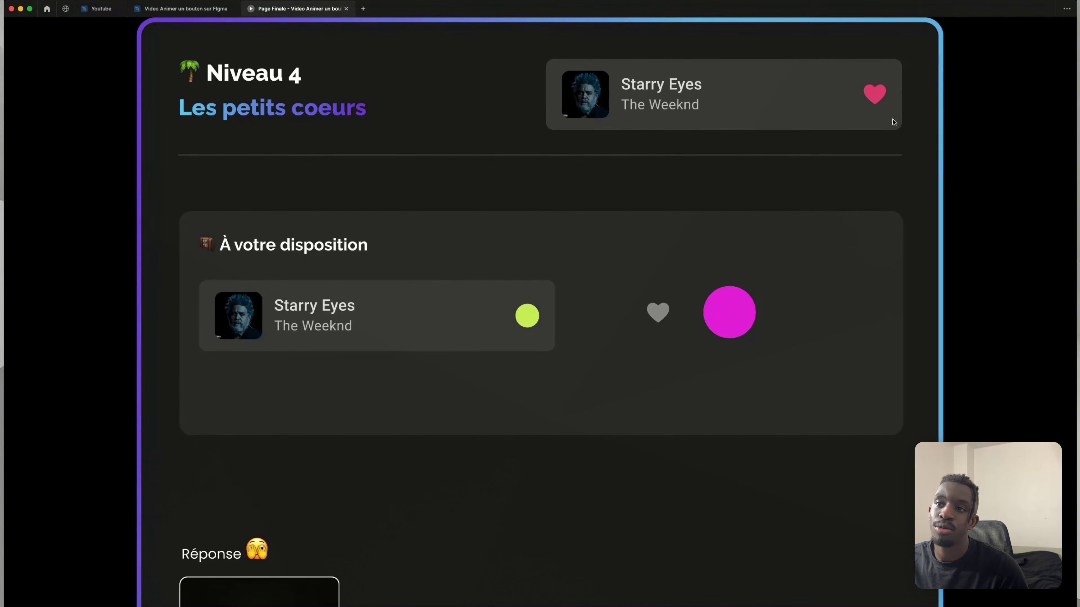
- Back in the design file, place a copy of the grey heart in the empty area above Réponse
key("ctrl+shift+Tab")
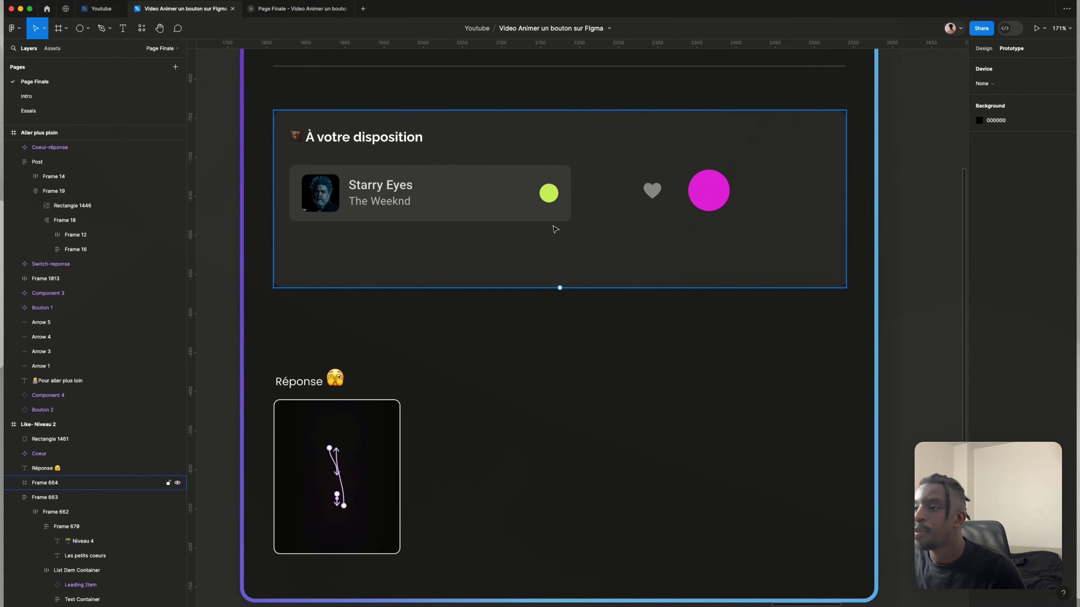
left_click(654, 192)
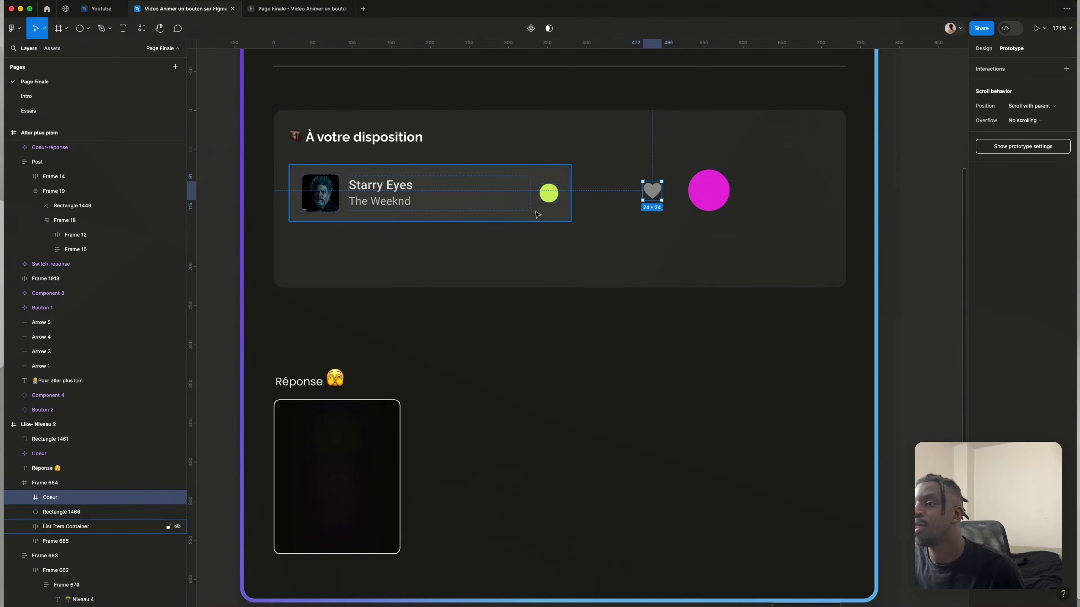
left_click_drag(652, 194, 396, 329)
left_click(422, 335)
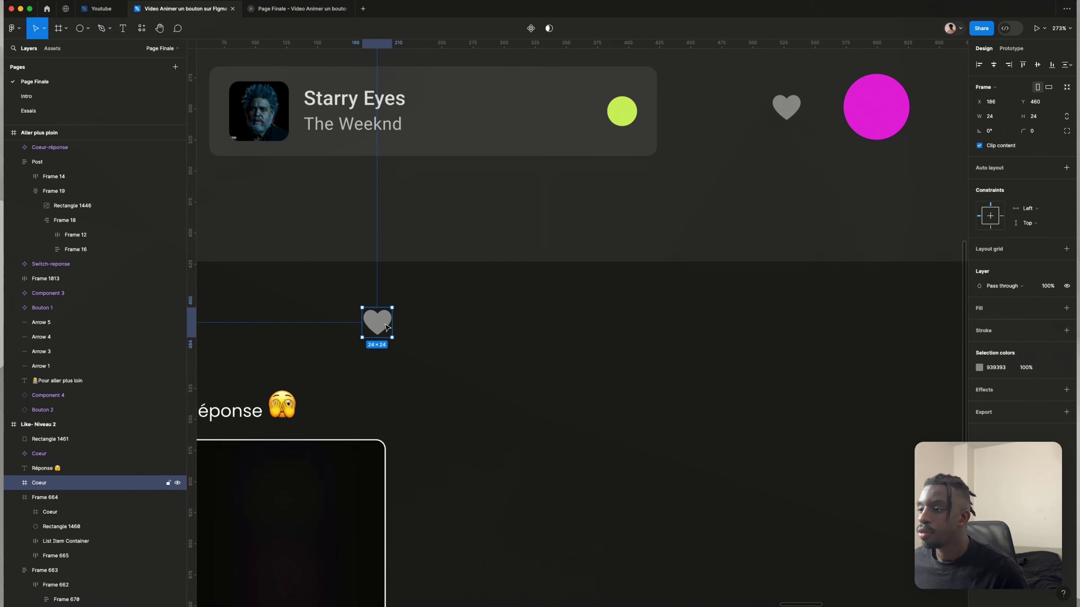
- Duplicate the heart, scale the copy to 8 × 8, and place three small copies around the top of the large heart
left_click_drag(386, 326, 411, 329)
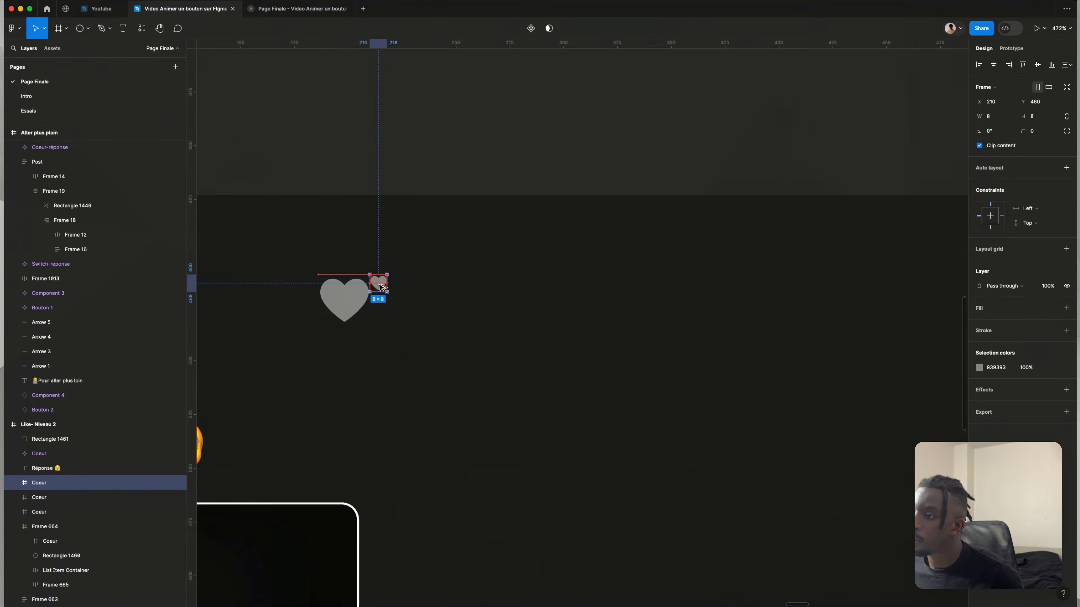
mouse_move(382, 290)
left_mouse_down()
mouse_move(442, 291)
mouse_move(373, 294)
left_mouse_up()
scroll(444, 323, "up", 2)
scroll(446, 355, "left", 2)
left_click(453, 316)
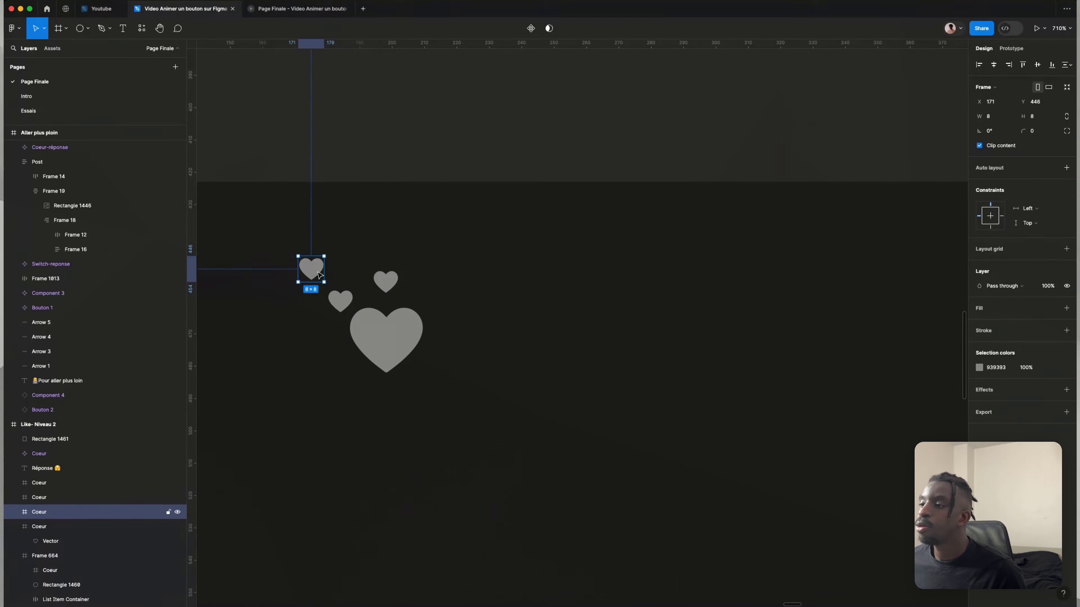
- Spread out the small hearts beside the large one, moving the outermost to X 172, Y 457
left_click(341, 303)
left_click_drag(320, 274, 315, 313)
left_click(315, 311)
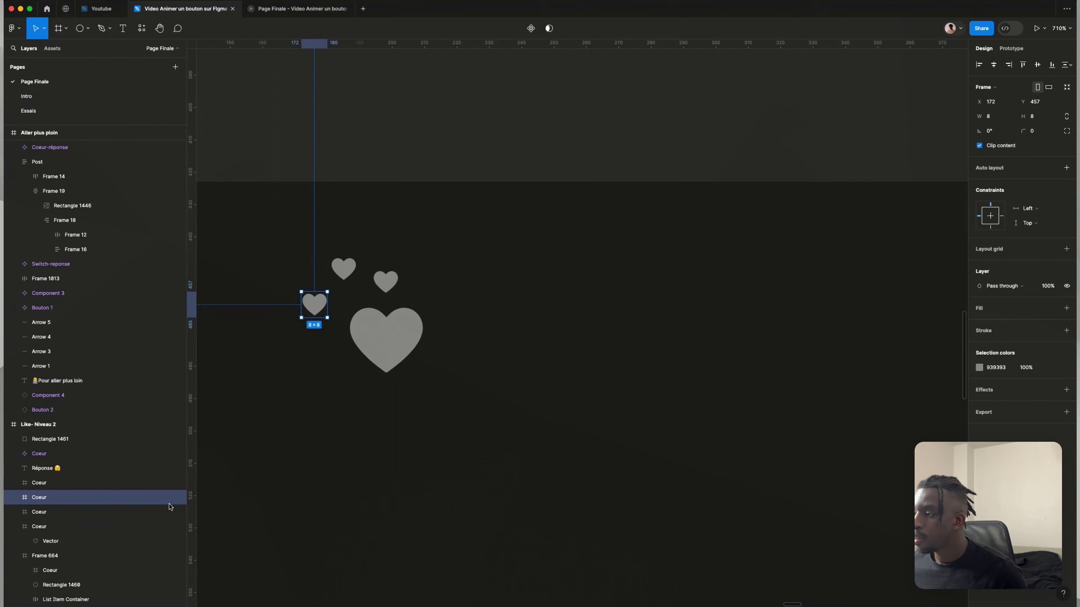
- Rename the outermost small heart's layer to "petit coeur 1"
double_click(54, 498)
left_click(54, 499)
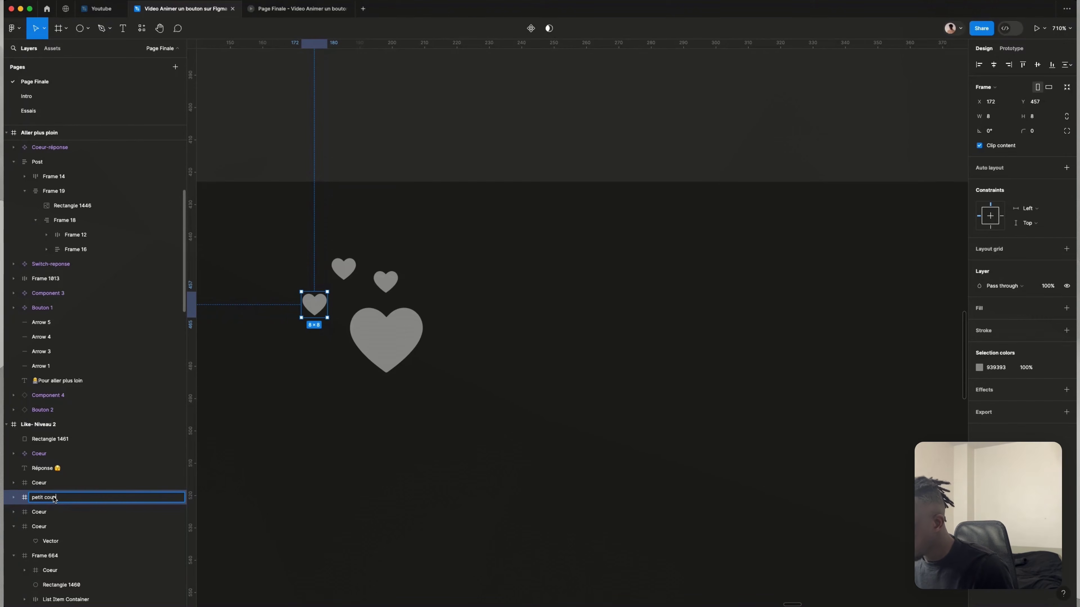
type("petit coeur 1")
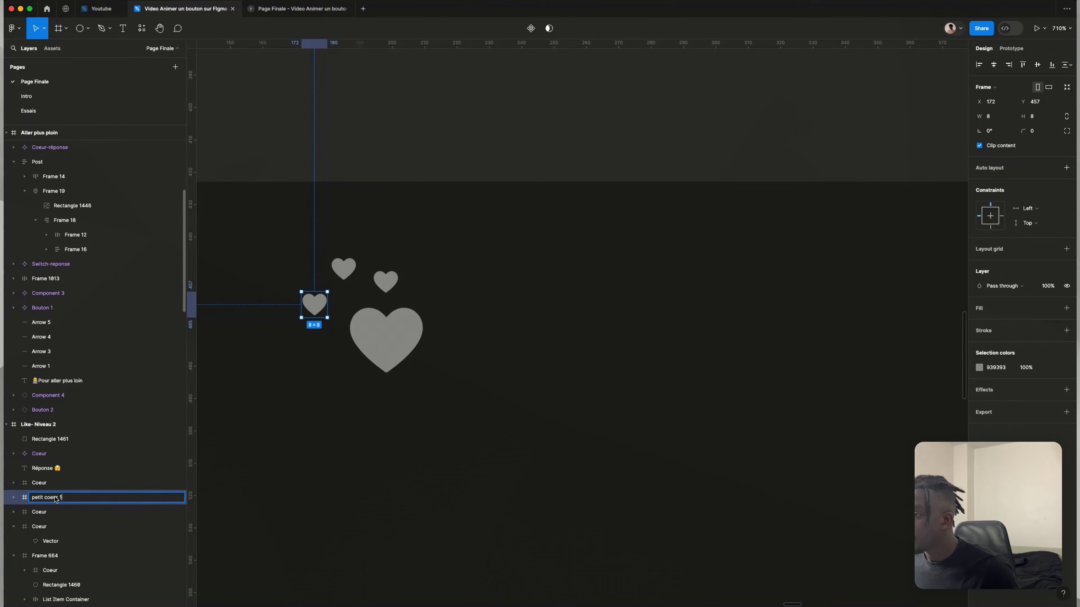
- Rename the other two small hearts' layers to "petit coeur 2" for the topmost and "petit coeur 3" for the one above the large heart
left_click(47, 513)
double_click(47, 512)
type("petit c")
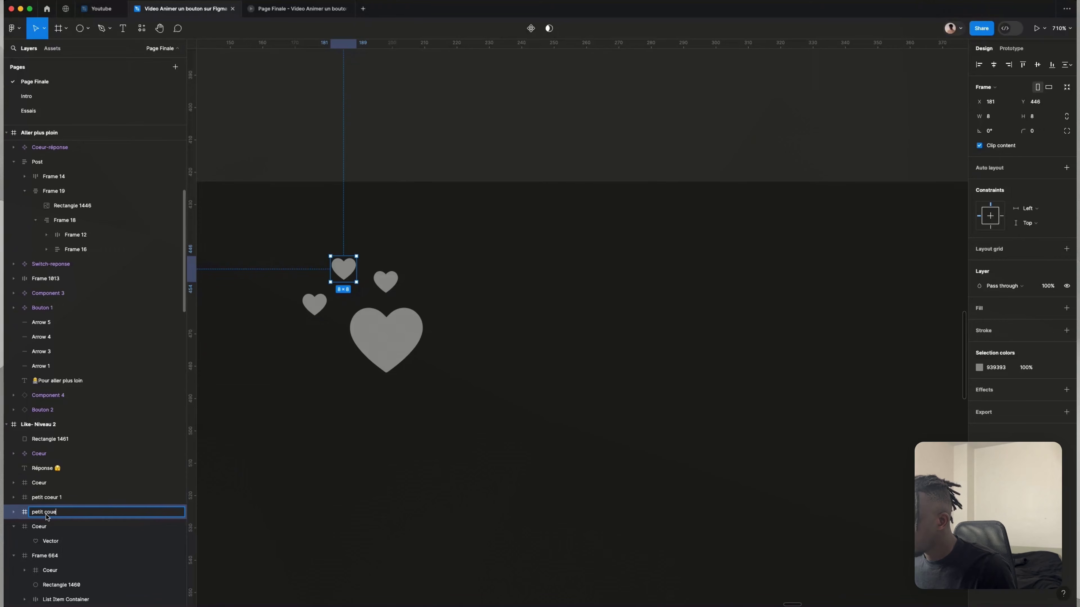
type("oeur 2")
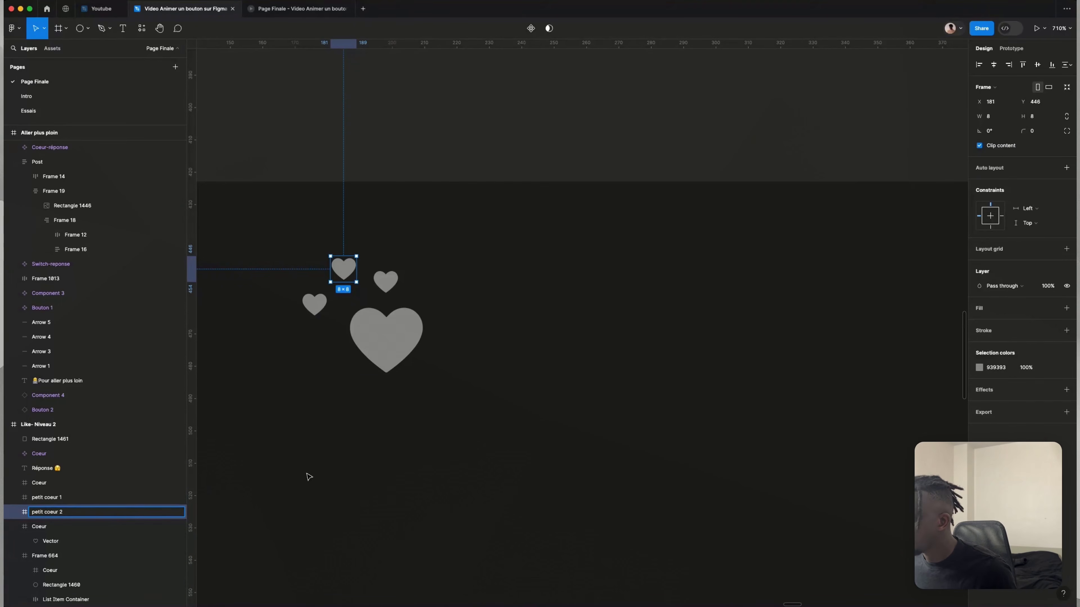
left_click(306, 475)
double_click(42, 483)
type("Petit co")
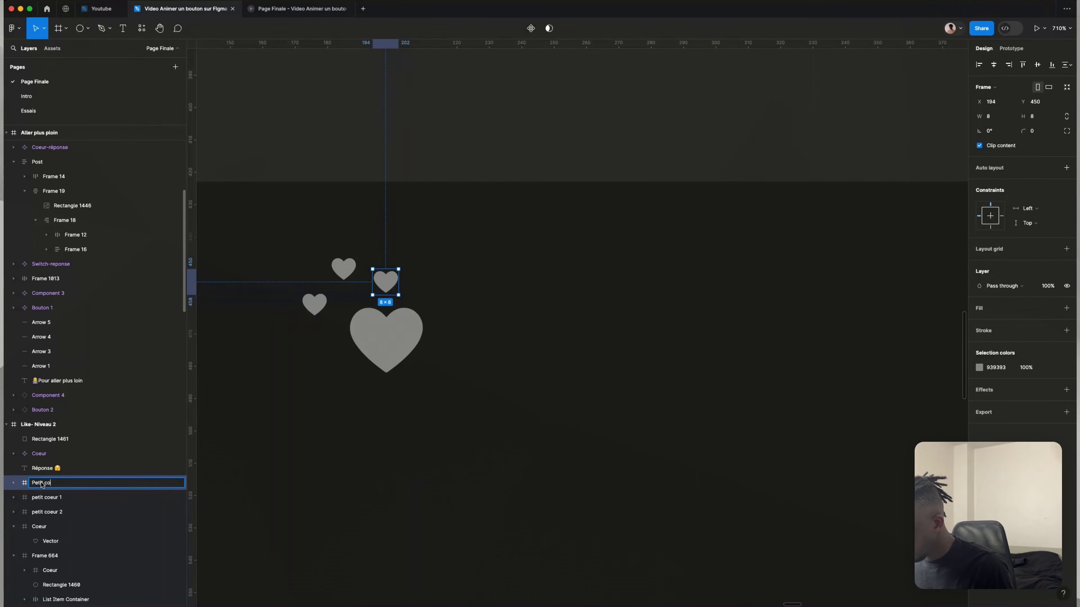
type("eur 3")
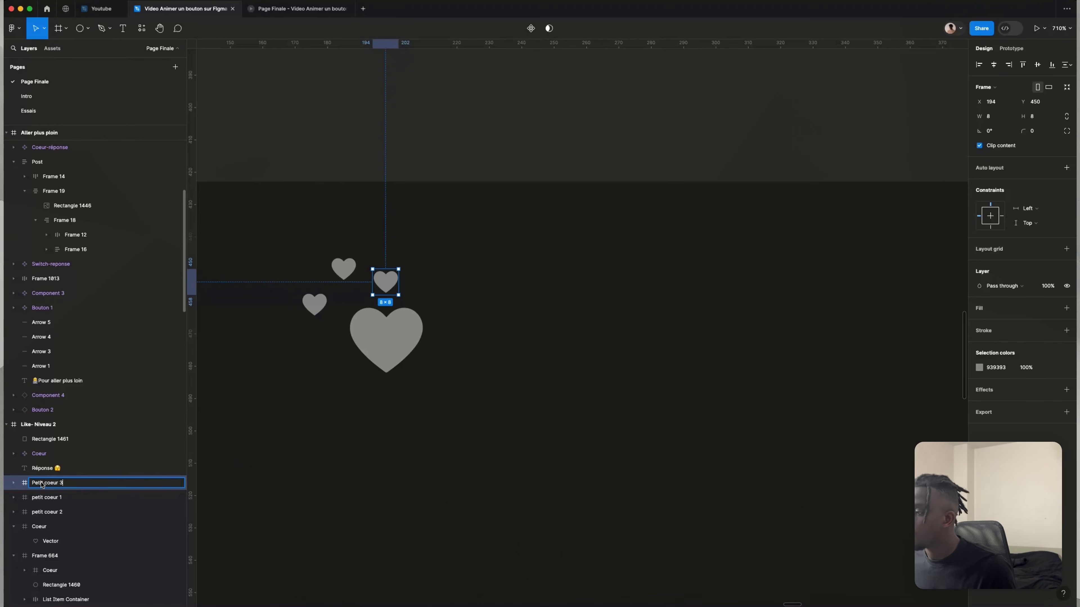
left_click(240, 507)
left_click(77, 527)
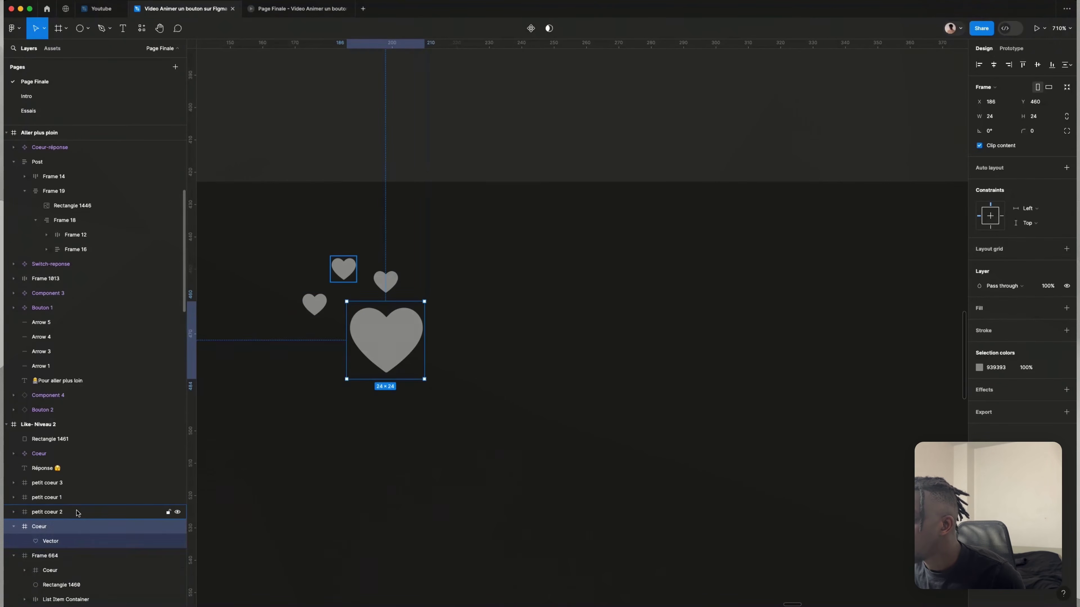
left_click(77, 513)
left_click(76, 497)
left_click(77, 483)
left_click(396, 399)
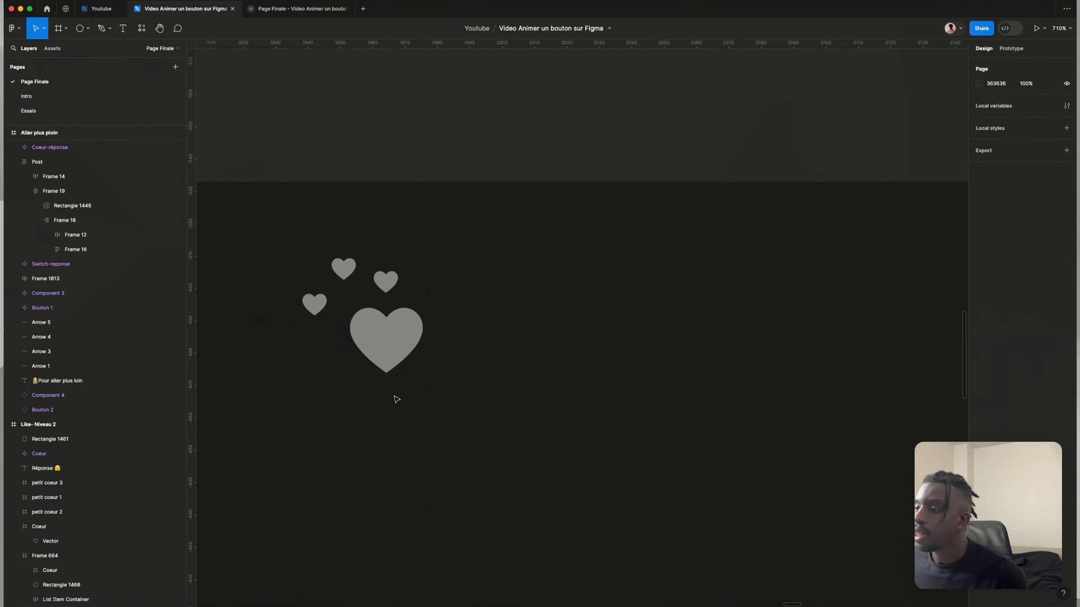
- Nest the small hearts inside the large heart's frame: petit coeur 3 at 12, 5, petit coeur 1 at 1, 6, petit coeur 2 at 9, 13
left_click_drag(385, 280, 407, 328)
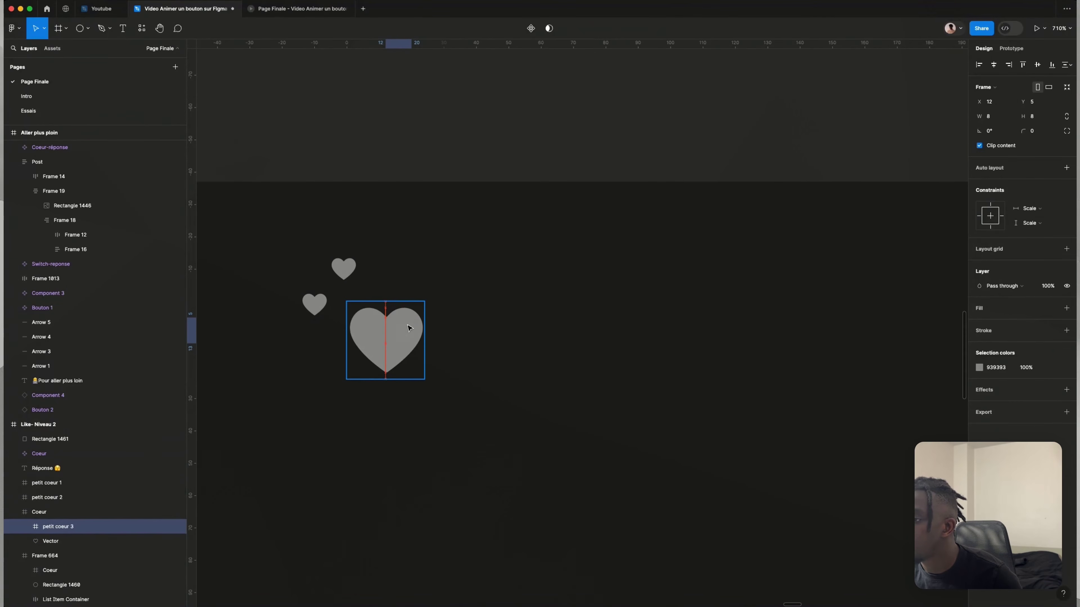
left_click_drag(315, 304, 364, 331)
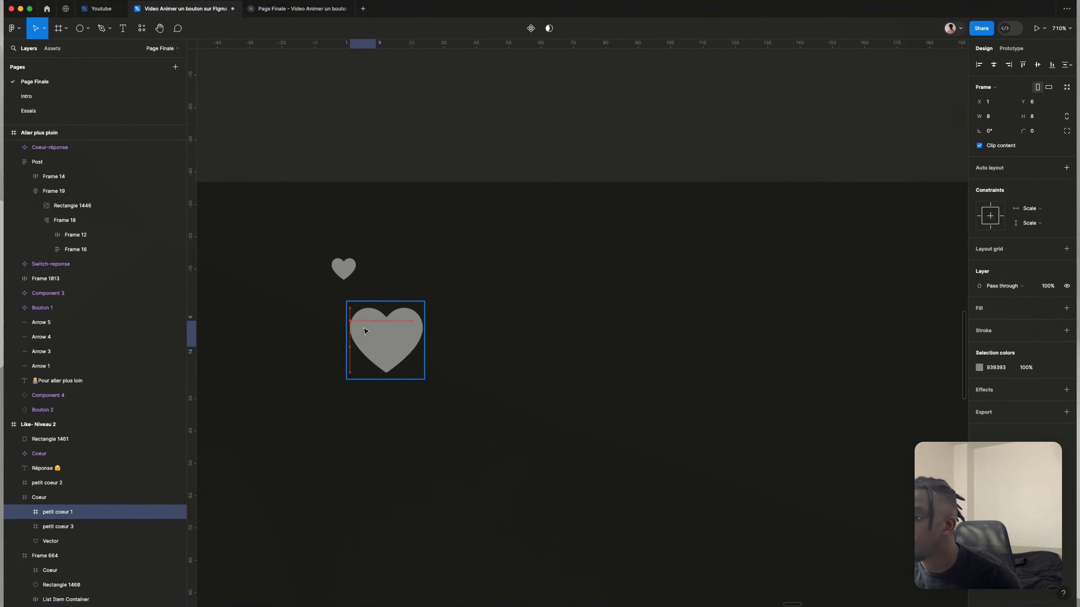
left_click_drag(344, 269, 391, 366)
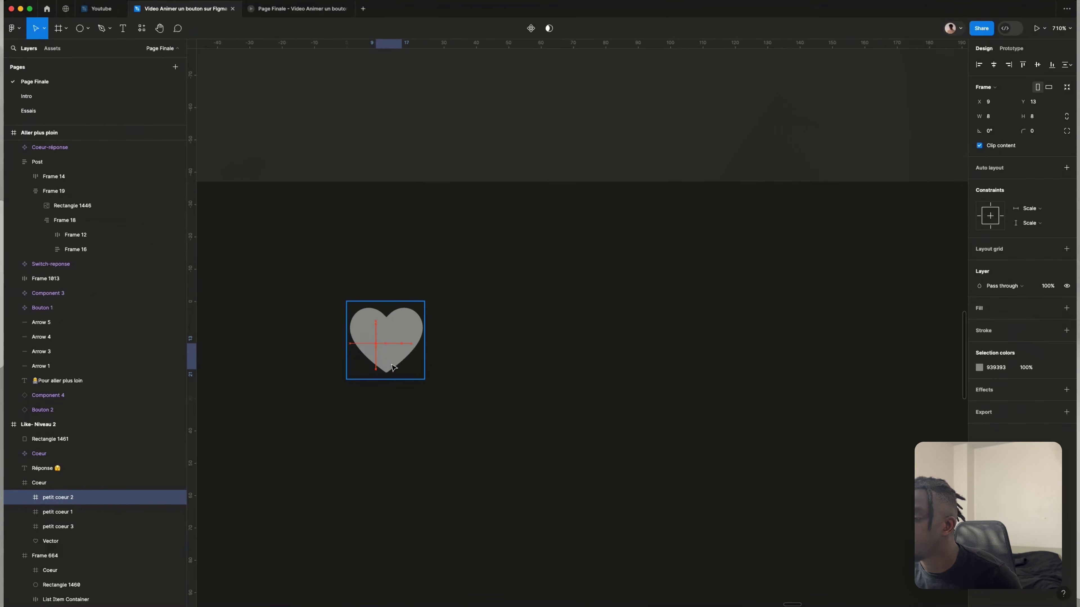
left_click(396, 352)
left_click(475, 390)
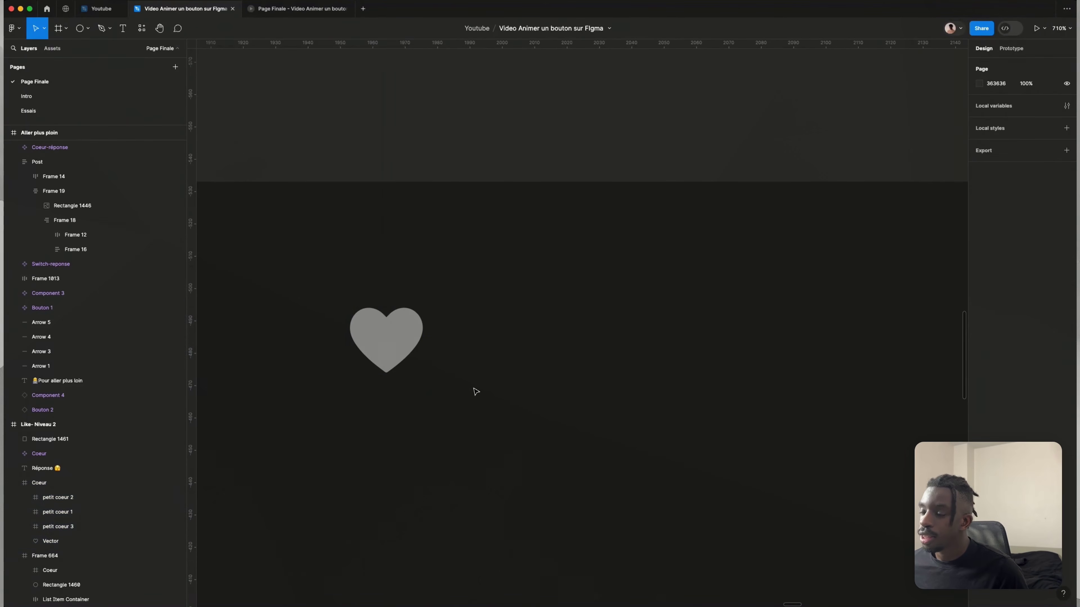
- Duplicate the grey heart frame beside the original at X 230, Y 460 and expand the copy's layers
left_click_drag(396, 345, 538, 340)
left_click(573, 359)
left_click(542, 346)
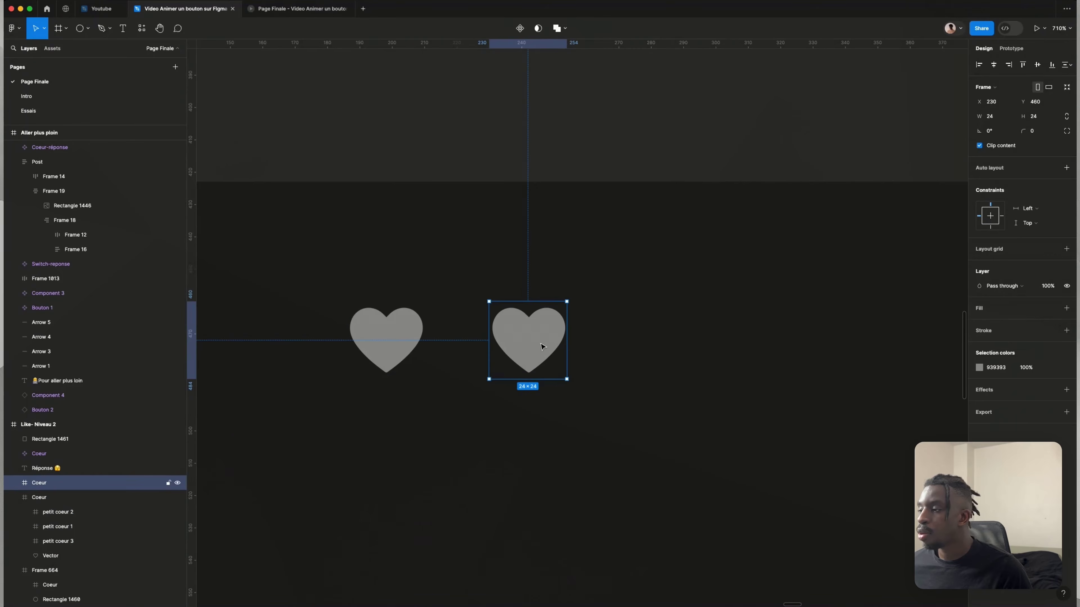
left_click(482, 405)
left_click(516, 353)
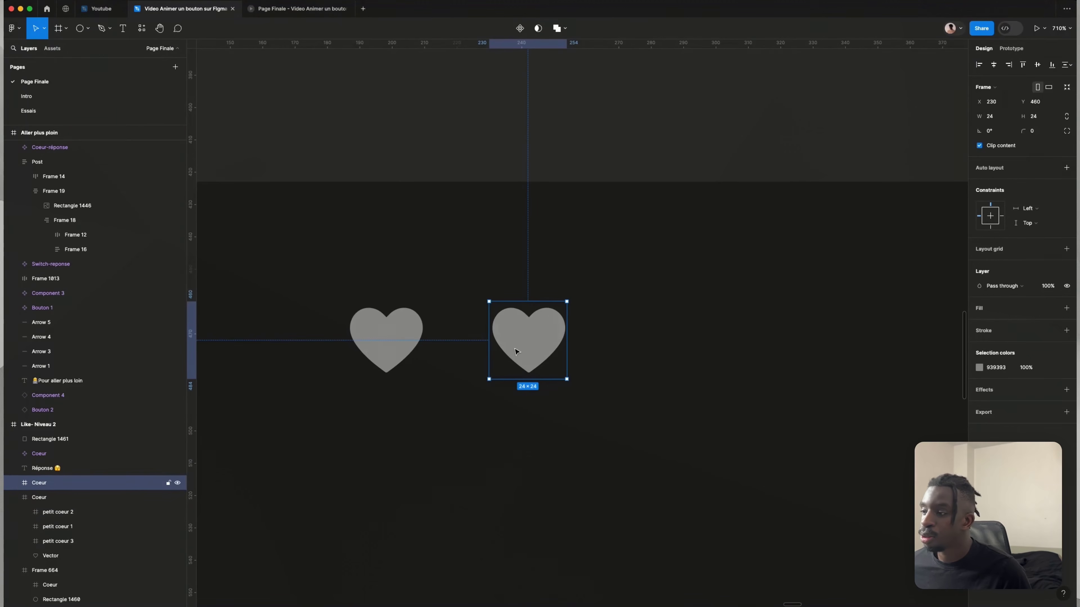
left_click(13, 483)
left_click(501, 454)
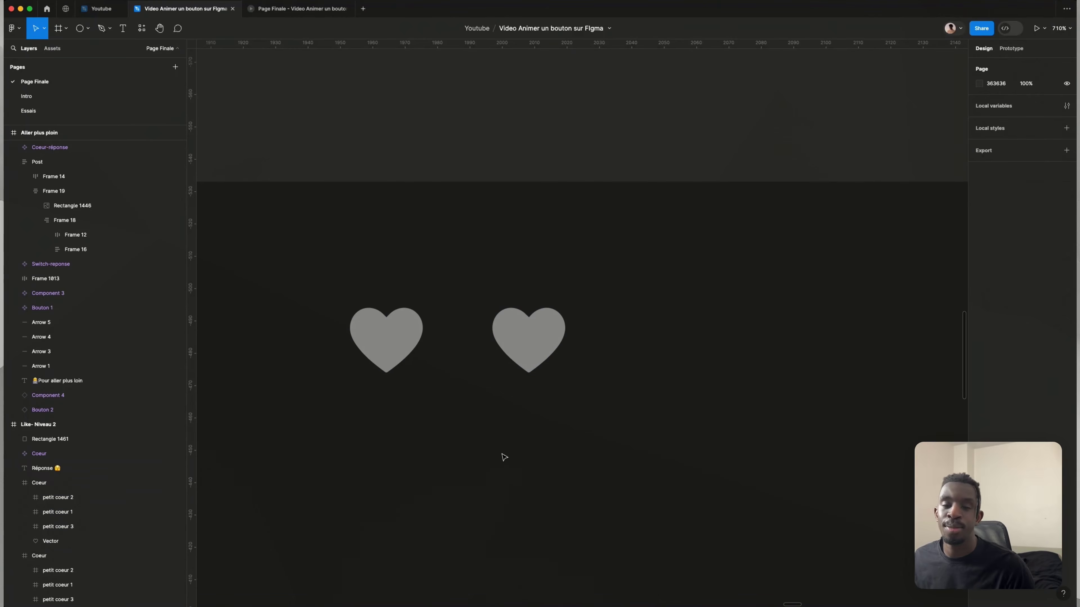
left_click(552, 344)
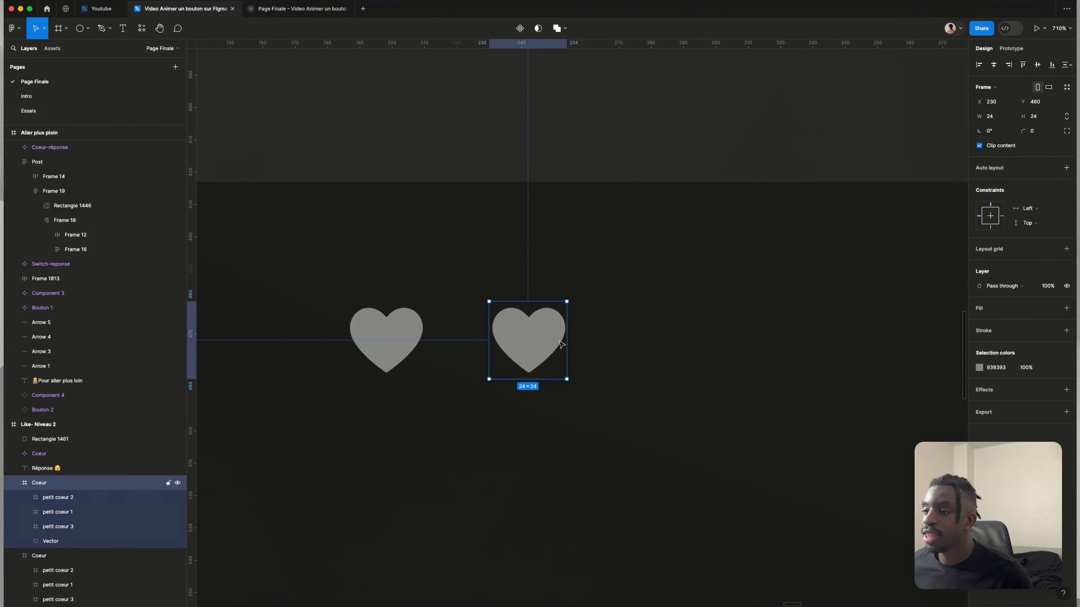
left_click(820, 373)
- Recolor the duplicated heart and its small hearts to E421DD by sampling the magenta circle
scroll(819, 374, "down", 10)
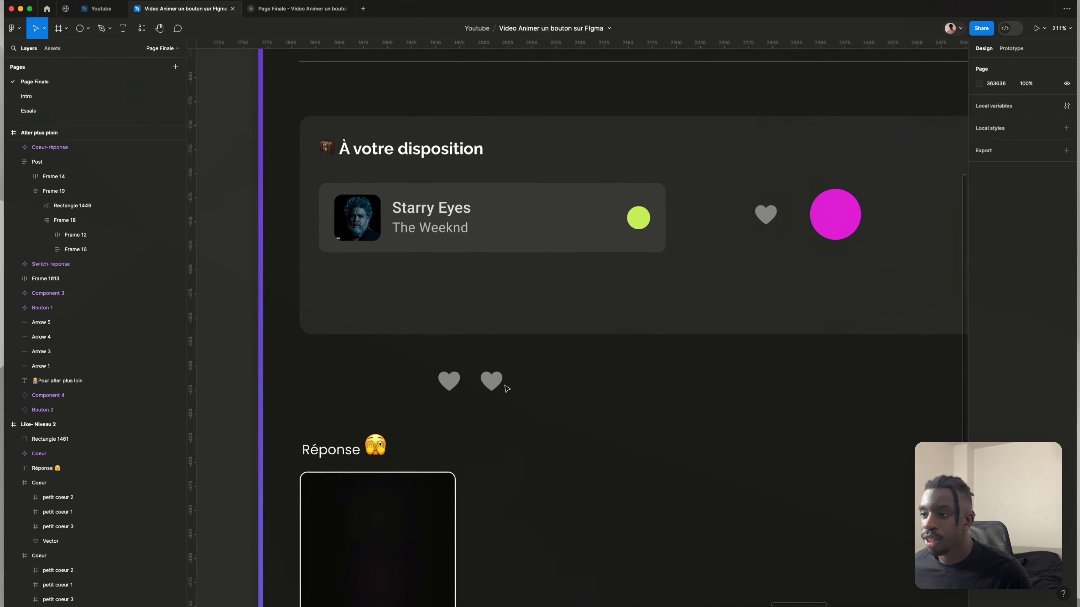
left_click(486, 387)
left_click(978, 368)
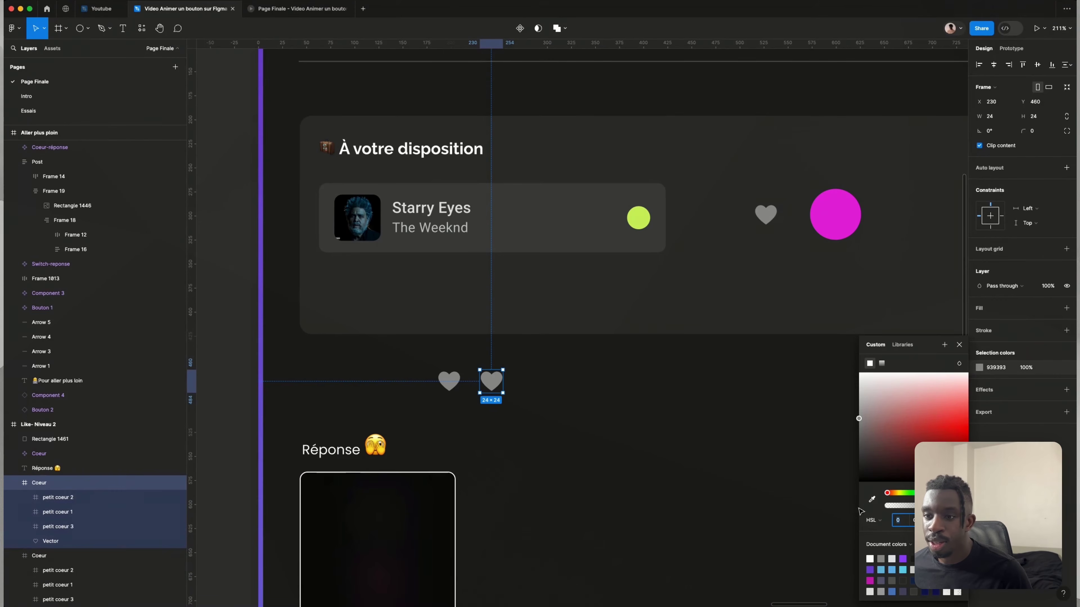
left_click(872, 499)
left_click(834, 217)
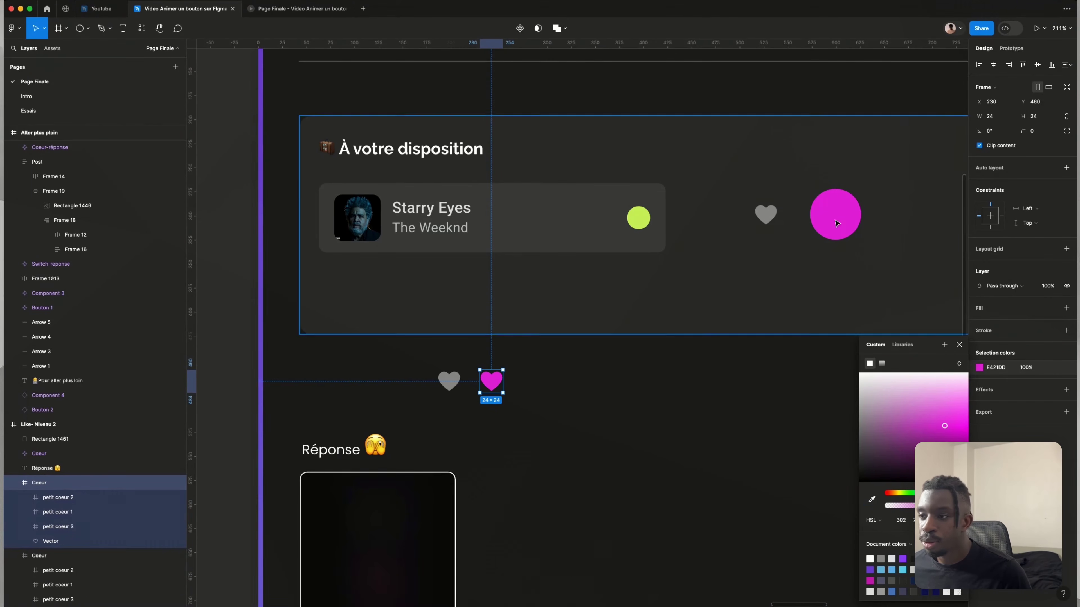
left_click(537, 453)
- Move the magenta heart's three small hearts straight up about 31 px together, and turn off Clip content on the heart's frame
scroll(536, 451, "up", 5)
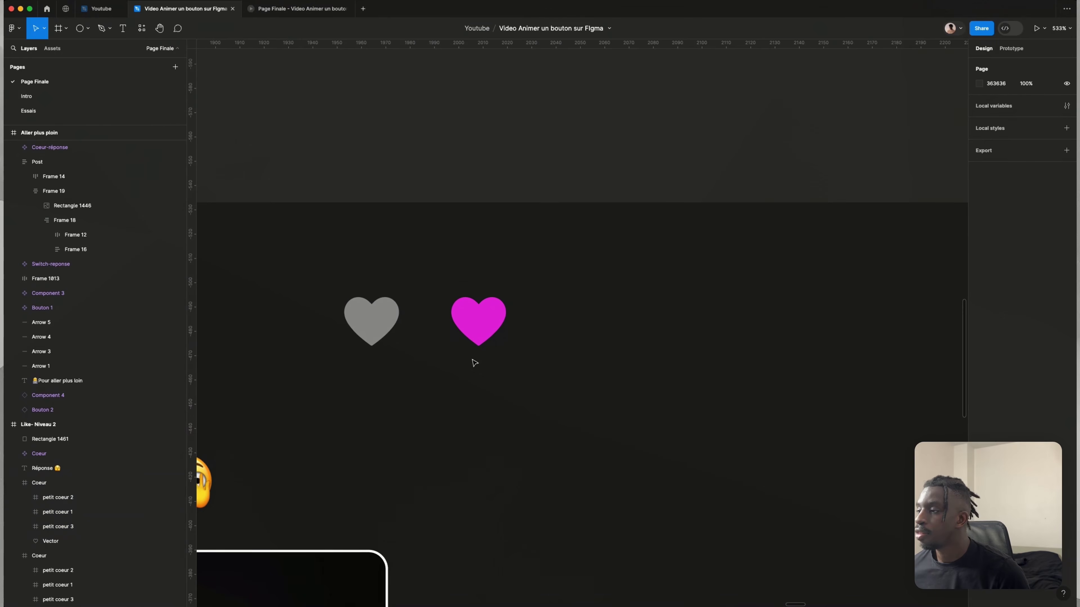
left_click(478, 323)
left_click(80, 497)
left_click(75, 513, "shift")
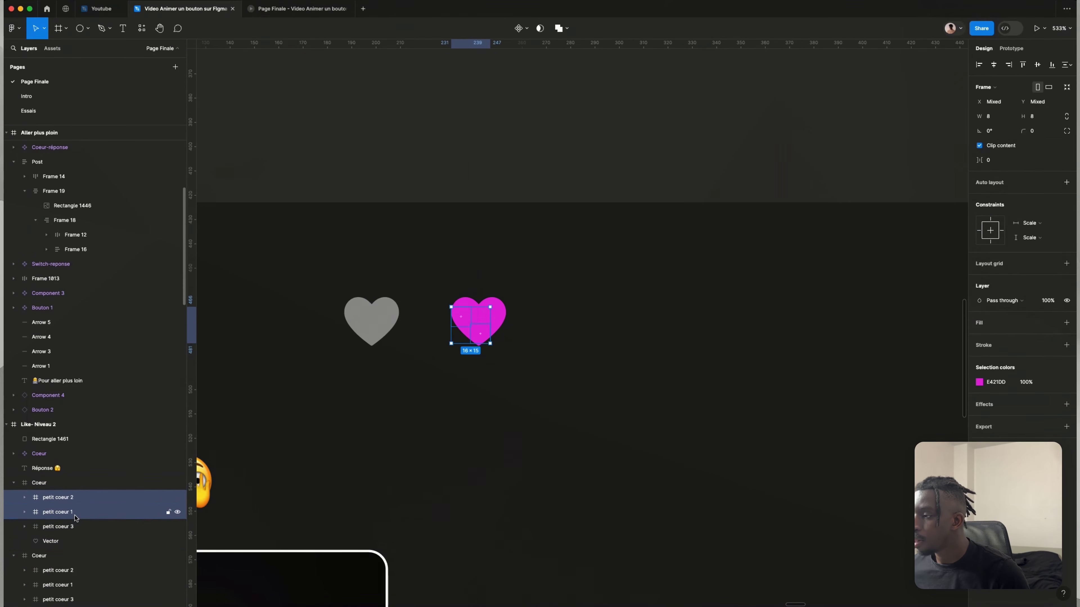
left_click(76, 527)
left_click(66, 498, "shift")
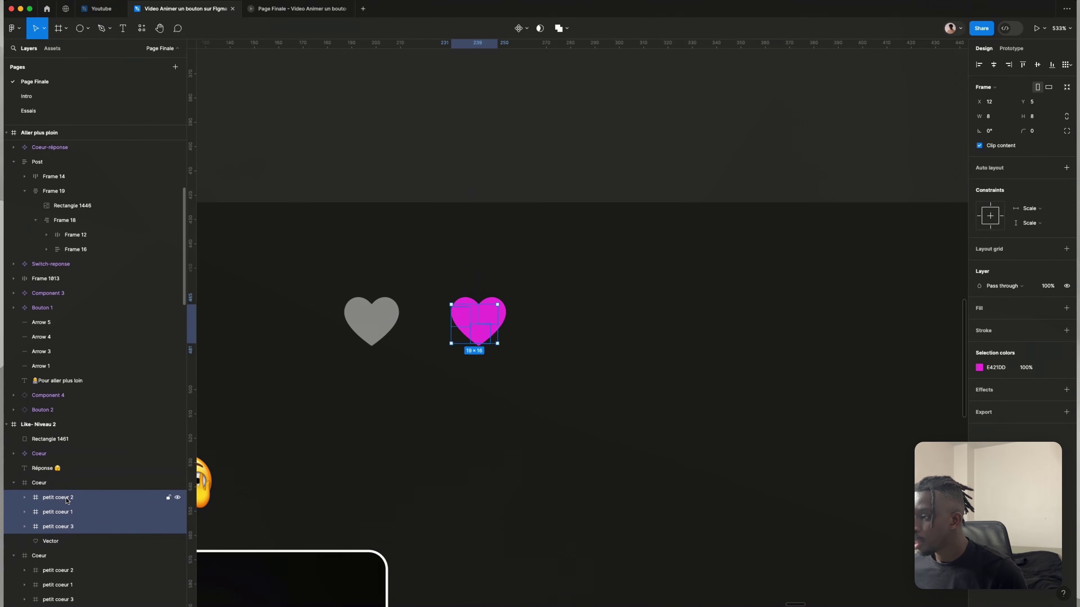
key("Up")
key("Up")
key("Up")
key("Up")
key("Up")
key("Up")
key("Up")
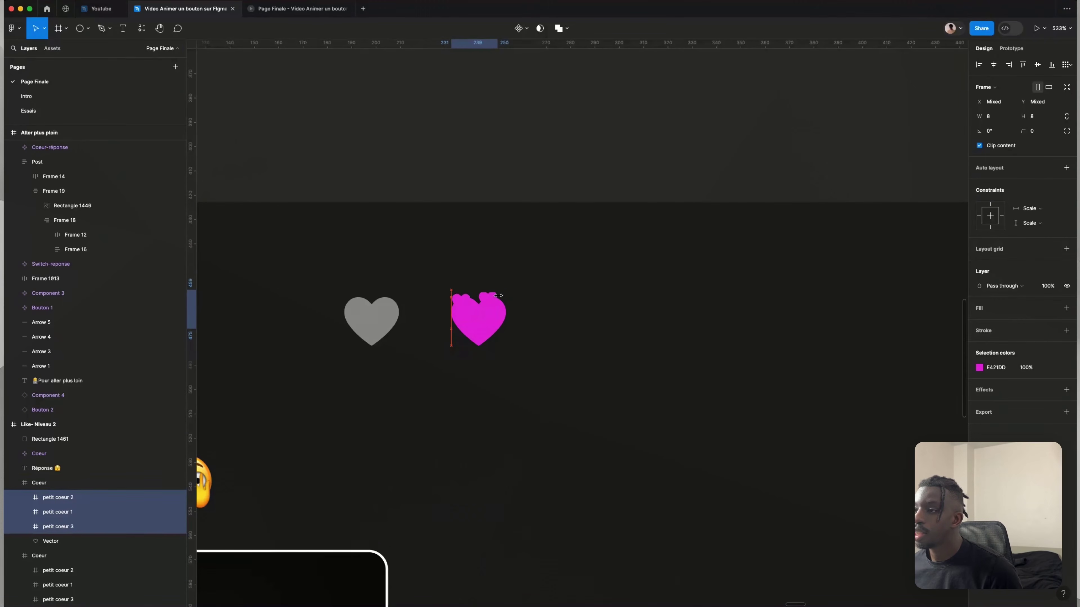
key("Up")
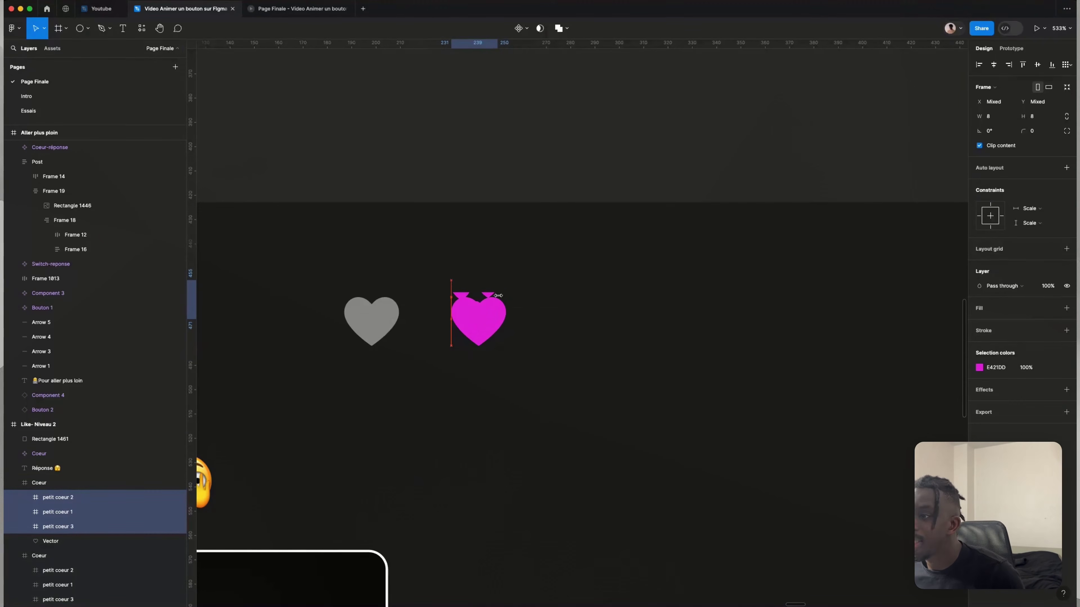
key("Up")
key("Up")
key("Up")
key("Up")
key("Up")
key("Up")
key("Up")
key("Up")
key("Up")
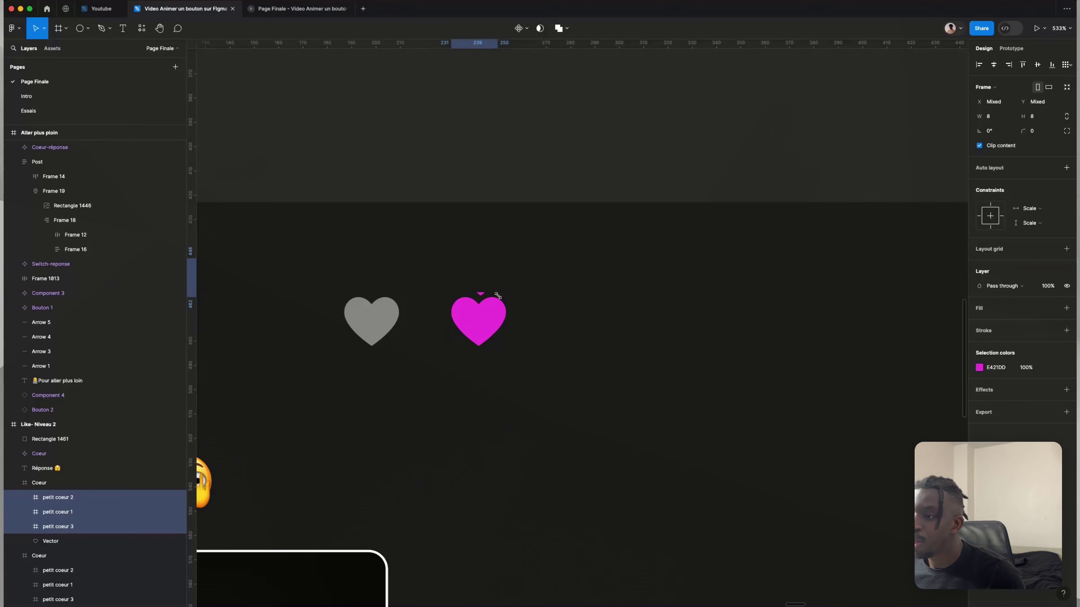
key("Up")
key("Up")
key("Up")
key("Up")
key("Up")
key("Up")
key("Up")
key("Up")
key("Up")
key("Up")
key("Up")
key("Up")
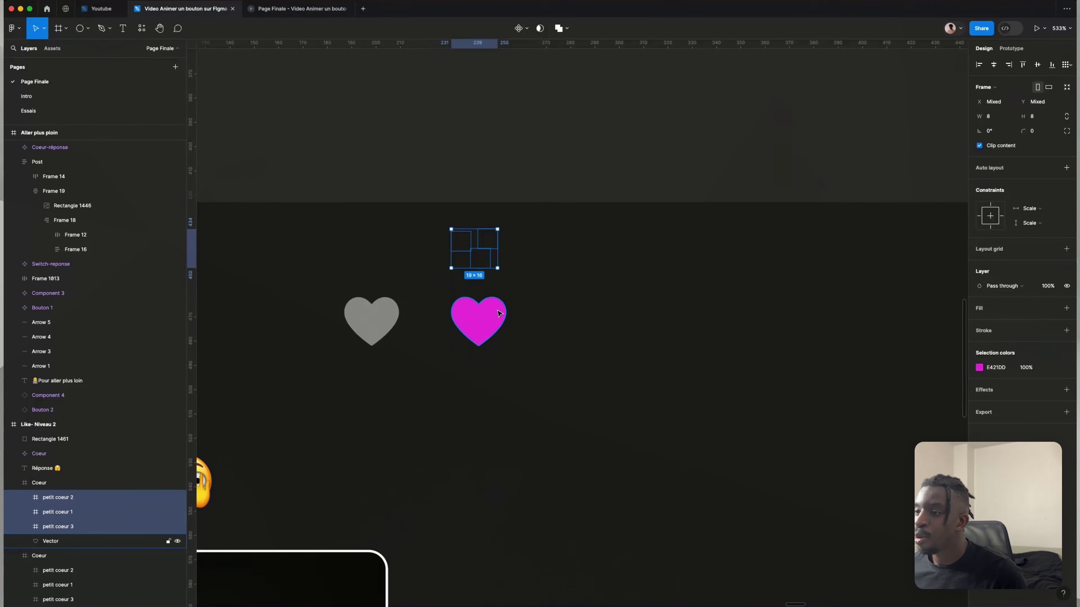
left_click(508, 315)
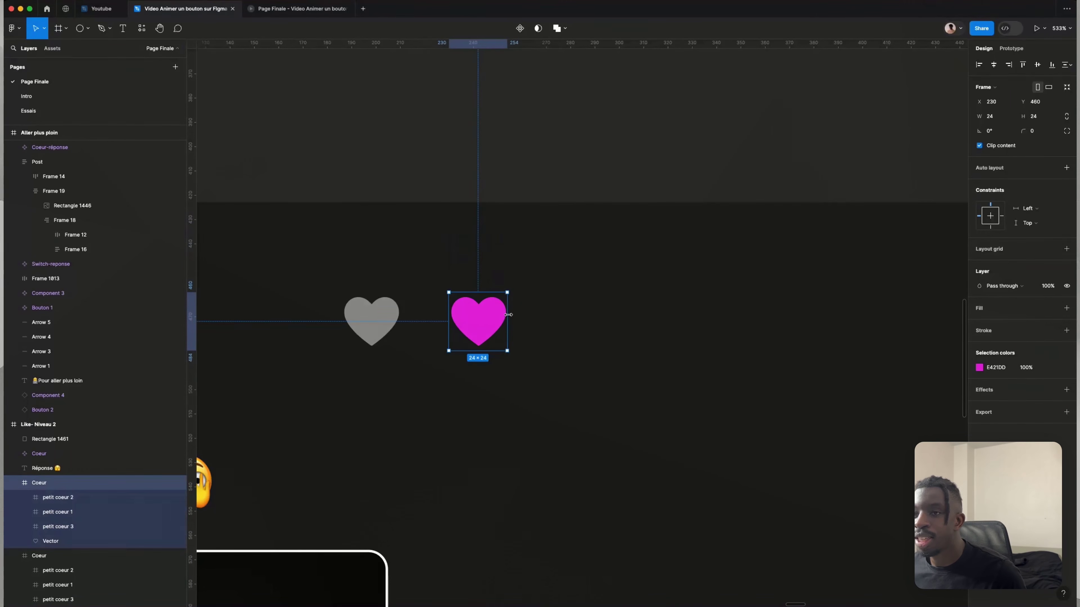
left_click(979, 145)
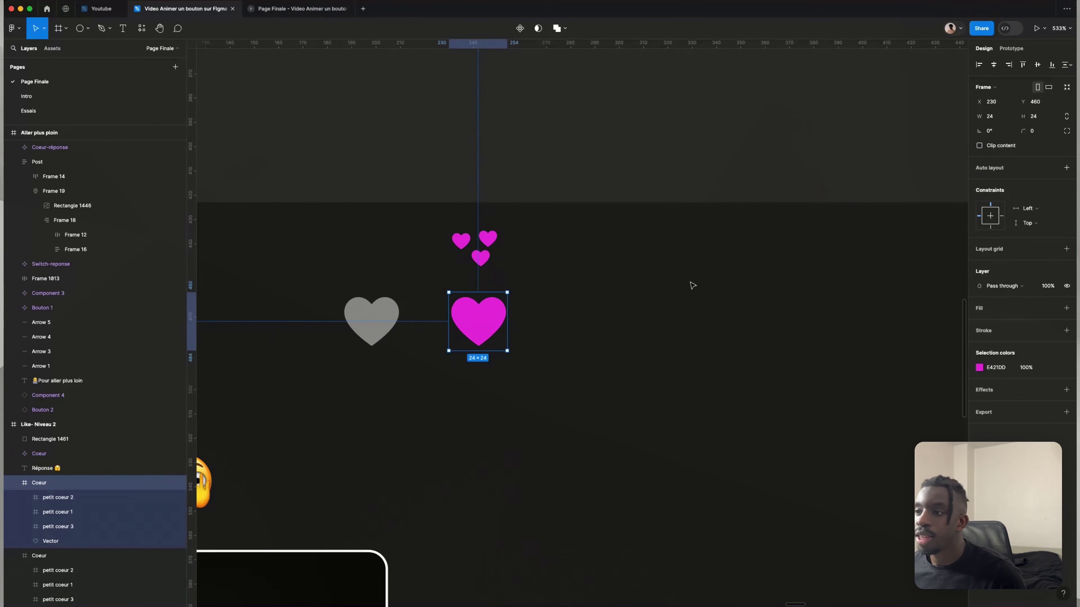
- Move petit coeur 1 down and outward to X -5, just off the magenta heart's upper-left edge
left_click(462, 246)
key("Left")
key("Left")
key("Left")
key("Left")
key("Left")
key("Left")
key("Down")
key("Down")
key("Down")
key("Down")
key("Down")
key("Down")
key("Down")
key("Down")
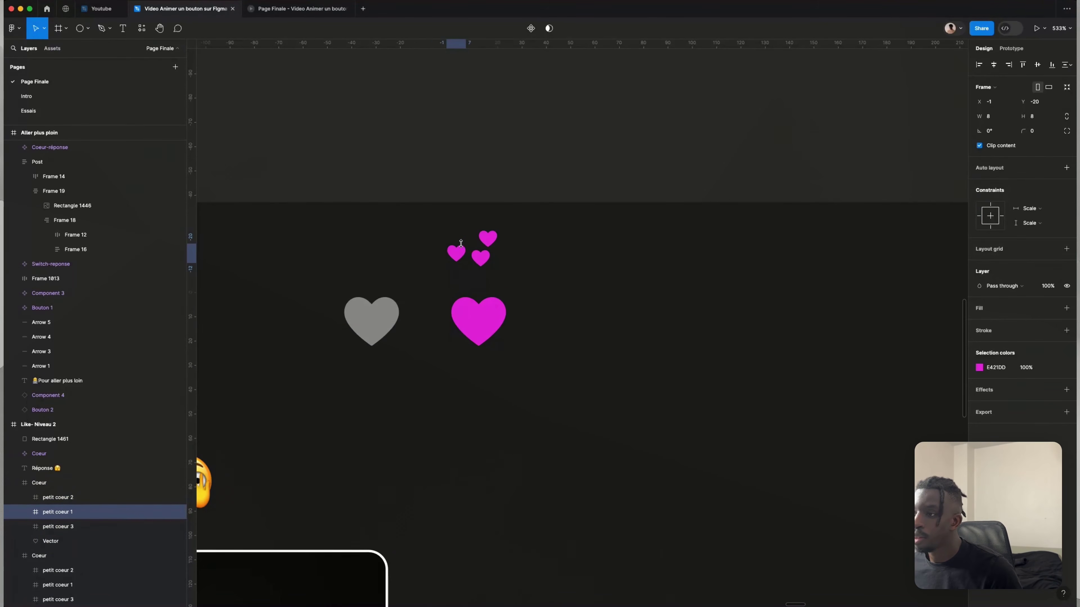
key("Down")
key("Down")
key("Down")
key("Down")
key("Down")
key("Down")
key("Down")
key("Down")
key("Down")
key("Down")
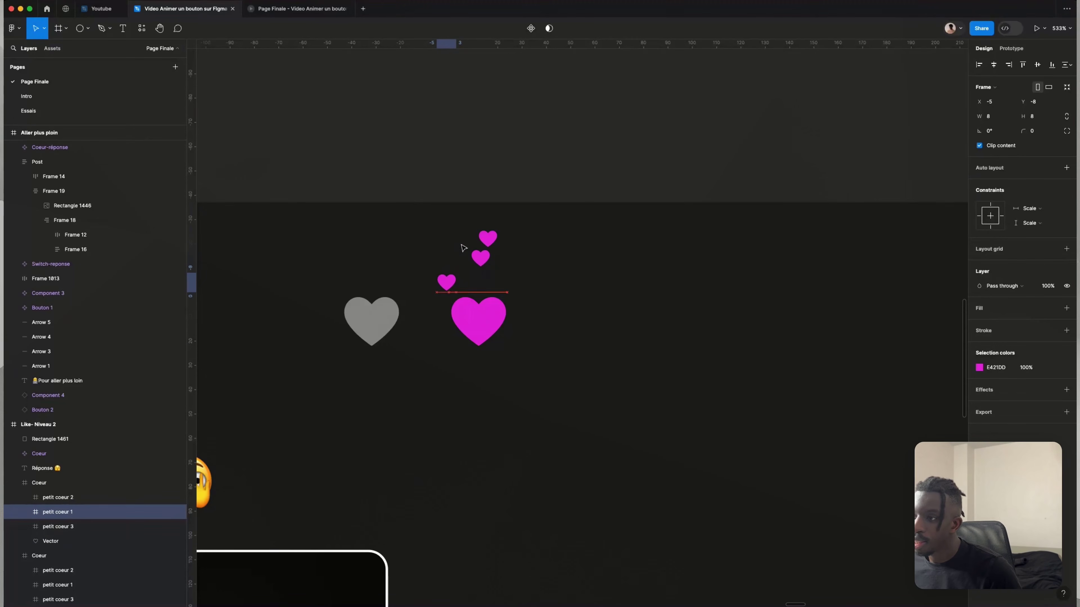
- Lower petit coeur 2 to X 9, Y -14, above the middle of the magenta heart
left_click(475, 258)
key("Down")
key("Down")
key("Down")
key("Down")
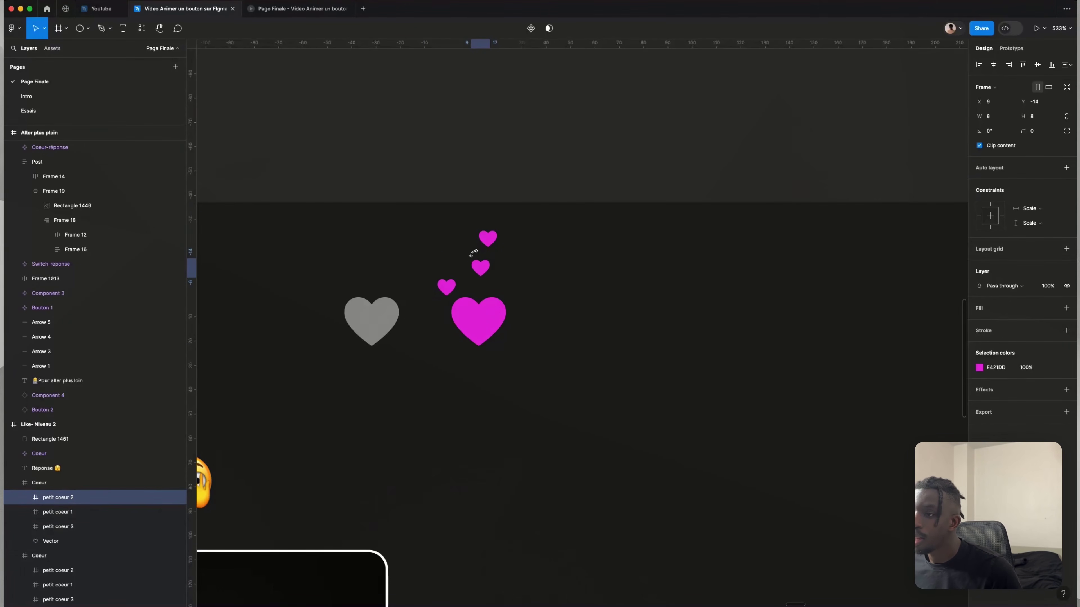
- Move petit coeur 3 left and down to X -2, Y -19, above petit coeur 1
left_click(489, 237)
key("Left")
key("Left")
key("Left")
key("Left")
key("Left")
key("Left")
key("Left")
key("Left")
key("Left")
key("Left")
key("Left")
key("Left")
key("Left")
key("Left")
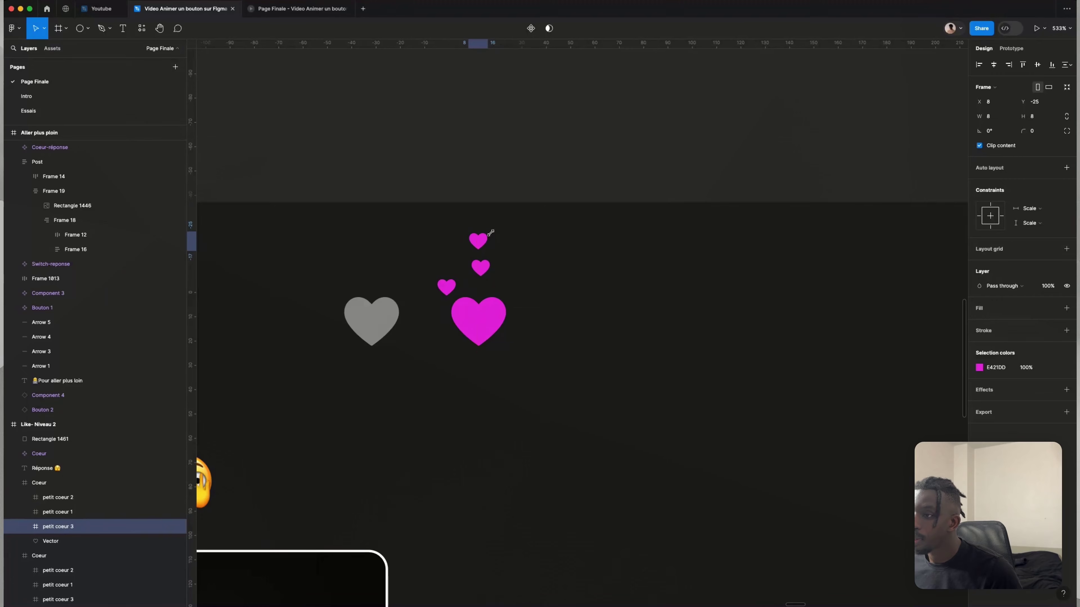
key("Down")
key("Down")
key("Down")
key("Down")
key("Down")
key("Down")
key("Down")
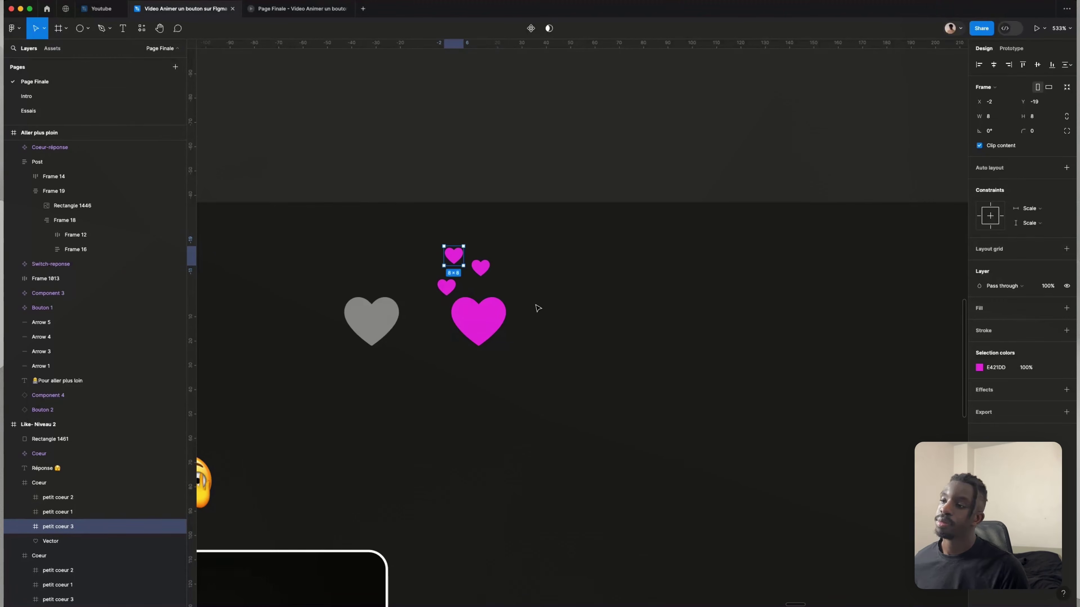
left_click(535, 373)
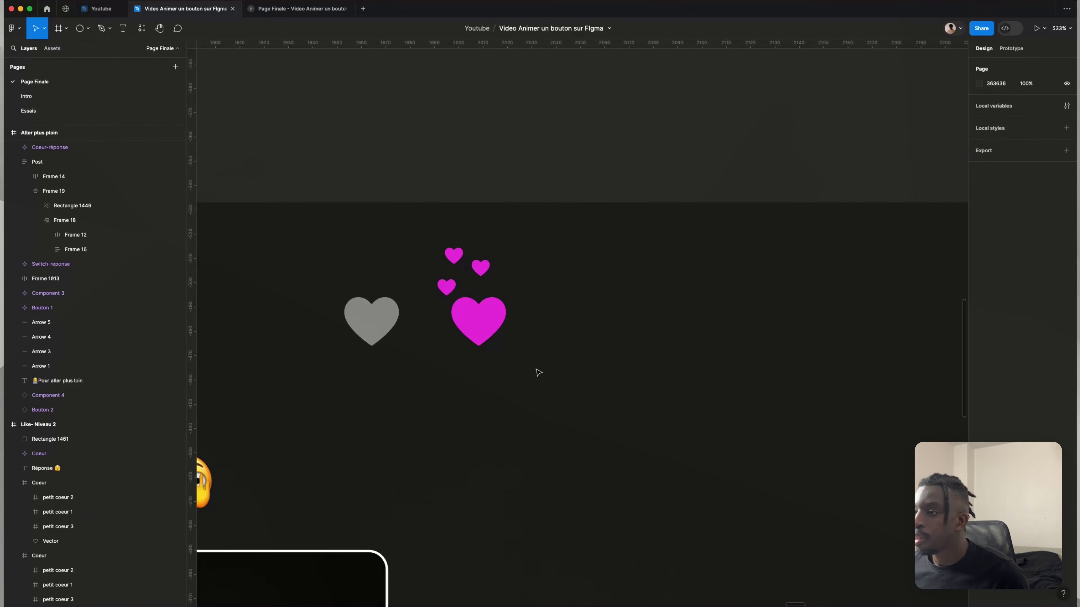
- Duplicate the magenta heart with its small hearts and place the copy on the same row, to the right of the original
left_click_drag(538, 373, 496, 331)
left_click(426, 243)
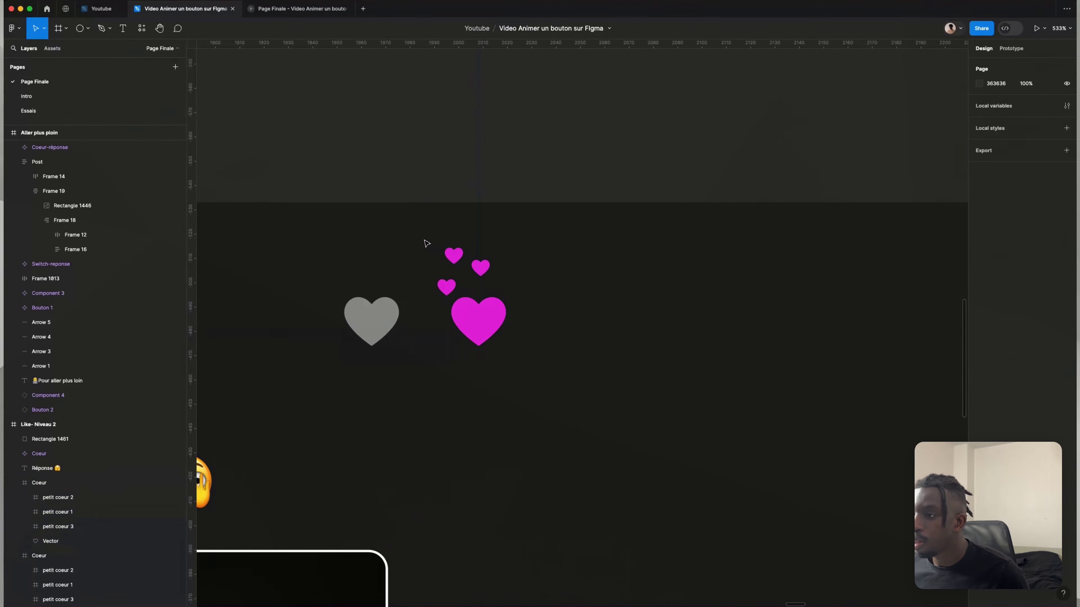
left_click(494, 340)
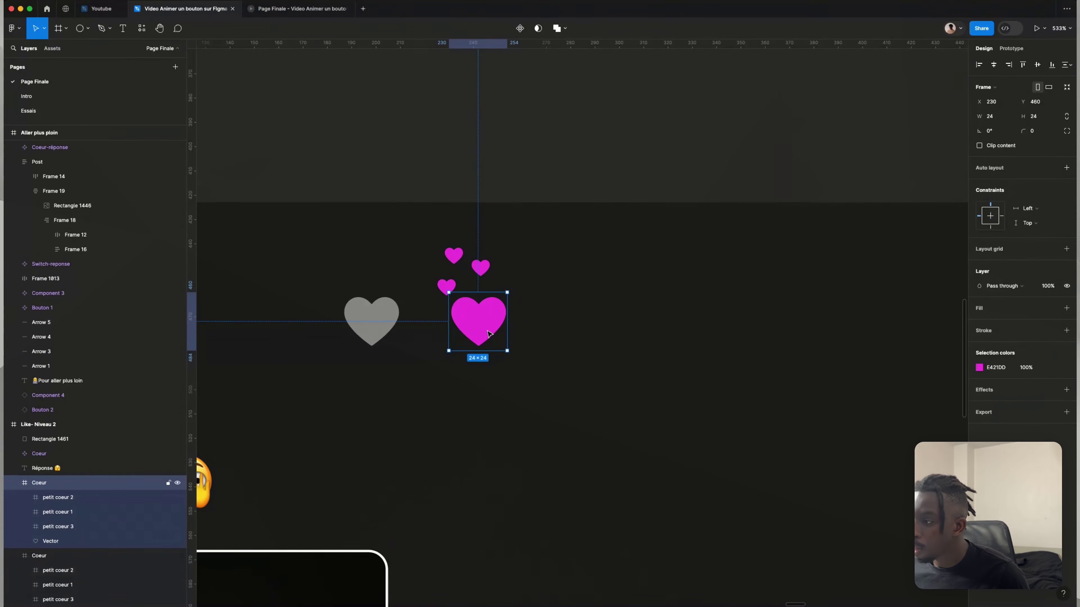
left_click_drag(489, 334, 618, 334)
left_click(684, 348)
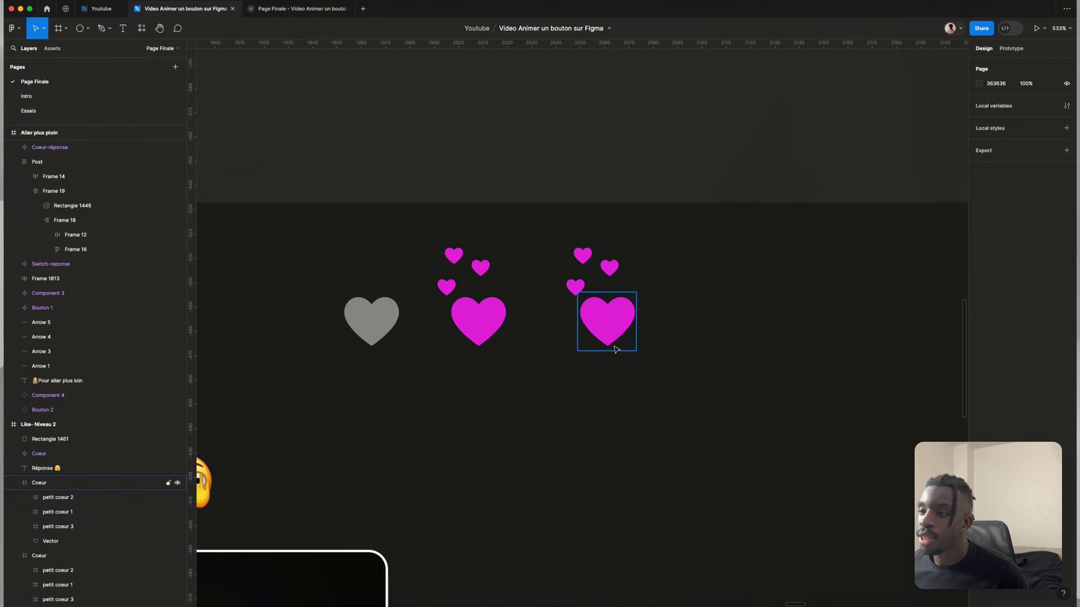
- Move petit coeur 2 of the copied heart down inside the magenta heart, to X 9, Y 6
left_click(610, 261)
left_click_drag(609, 262, 613, 276)
key("Down")
key("Down")
key("Down")
key("Down")
key("Down")
key("Down")
key("Down")
key("Down")
key("Down")
key("Down")
key("Down")
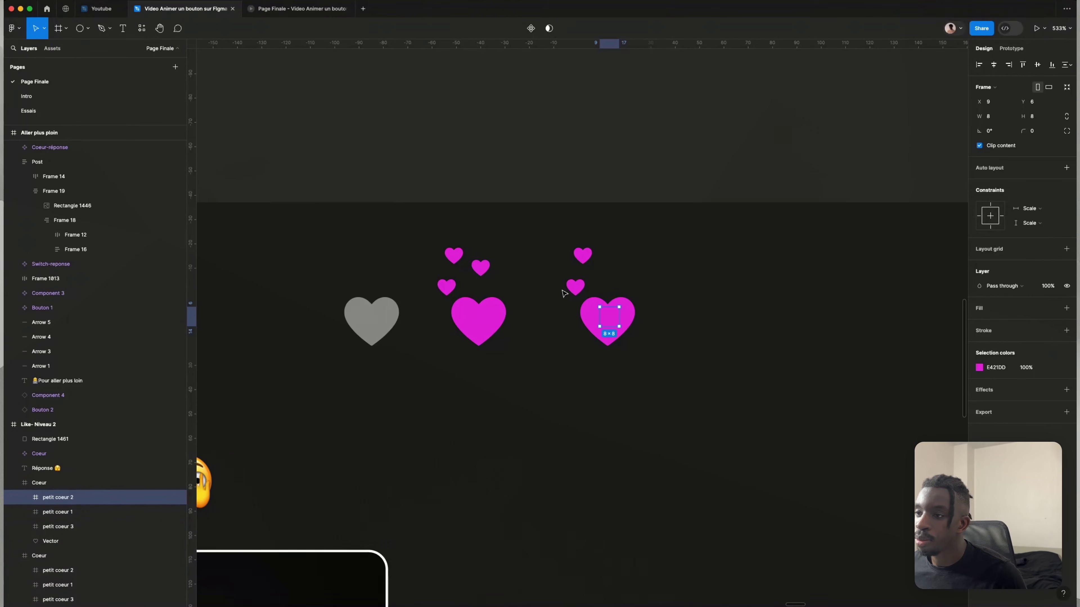
- Move petit coeur 1 of the copied heart down and inward to X 3, Y 3, inside the magenta heart
left_click(574, 287)
key("Down")
key("Down")
key("Down")
key("Down")
key("Down")
key("Down")
key("Down")
key("Down")
key("Down")
key("Right")
key("Right")
key("Right")
key("Right")
key("Right")
key("Right")
key("Right")
key("Right")
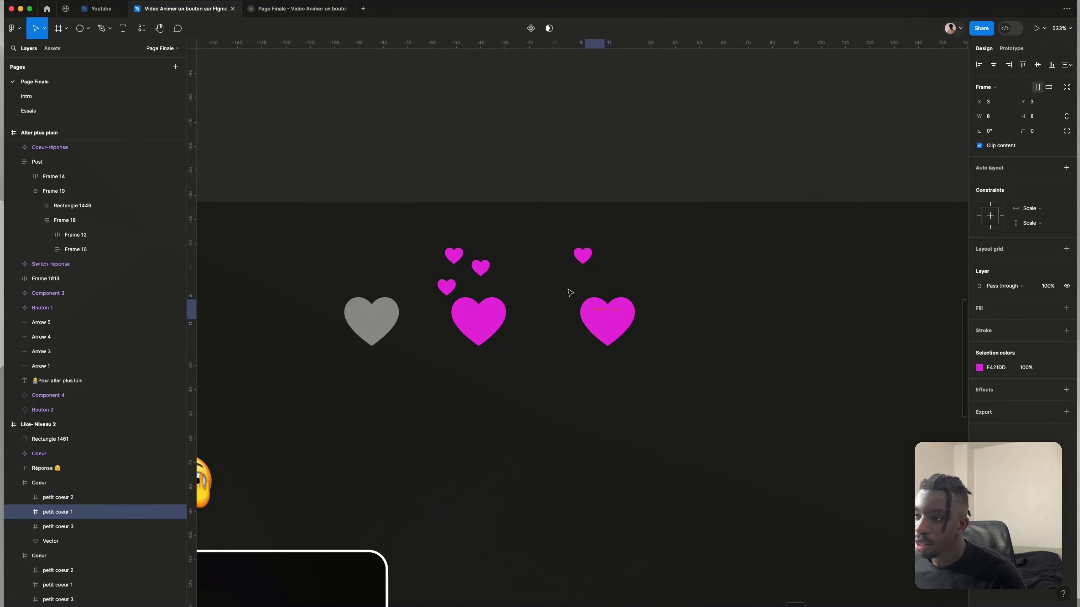
left_click(569, 290)
- Move petit coeur 3 of the copied heart inward and down until it is hidden inside the magenta heart
left_click(581, 257)
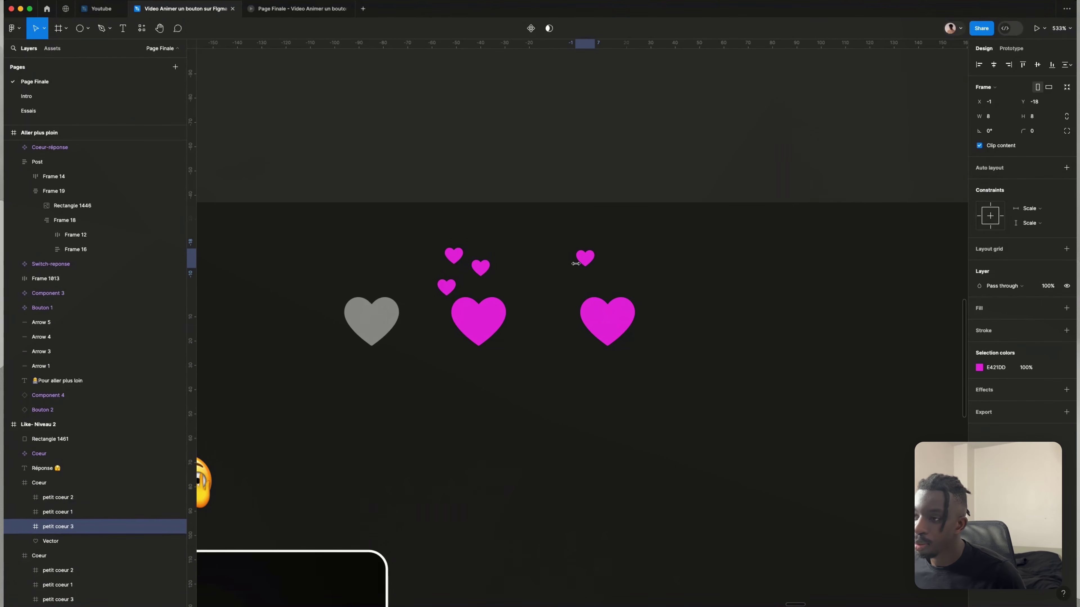
key("Right")
key("Right")
key("Right")
key("Right")
key("Right")
key("Right")
key("Right")
key("Right")
key("Right")
key("Right")
key("Right")
key("Right")
key("Right")
key("Right")
key("Down")
key("Down")
key("Down")
key("Down")
key("Down")
key("Down")
key("Down")
key("Down")
key("Down")
key("Down")
key("Down")
key("Down")
key("Down")
key("Down")
key("Down")
key("Down")
key("Down")
key("Down")
key("Down")
key("Down")
left_click(591, 280)
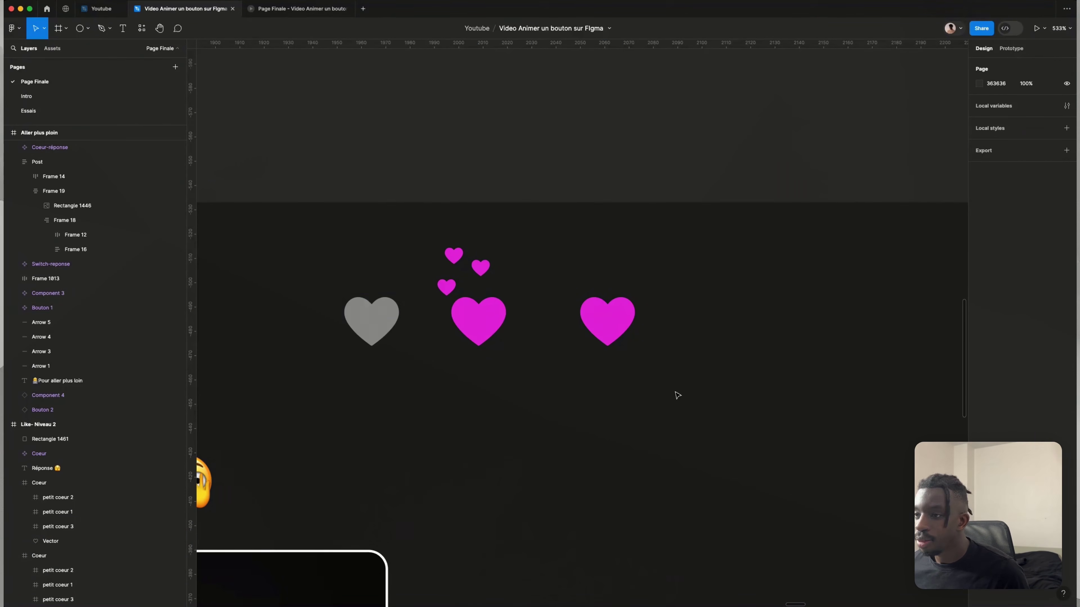
- Combine the grey heart and the two magenta hearts into one component set
left_click_drag(682, 402, 351, 252)
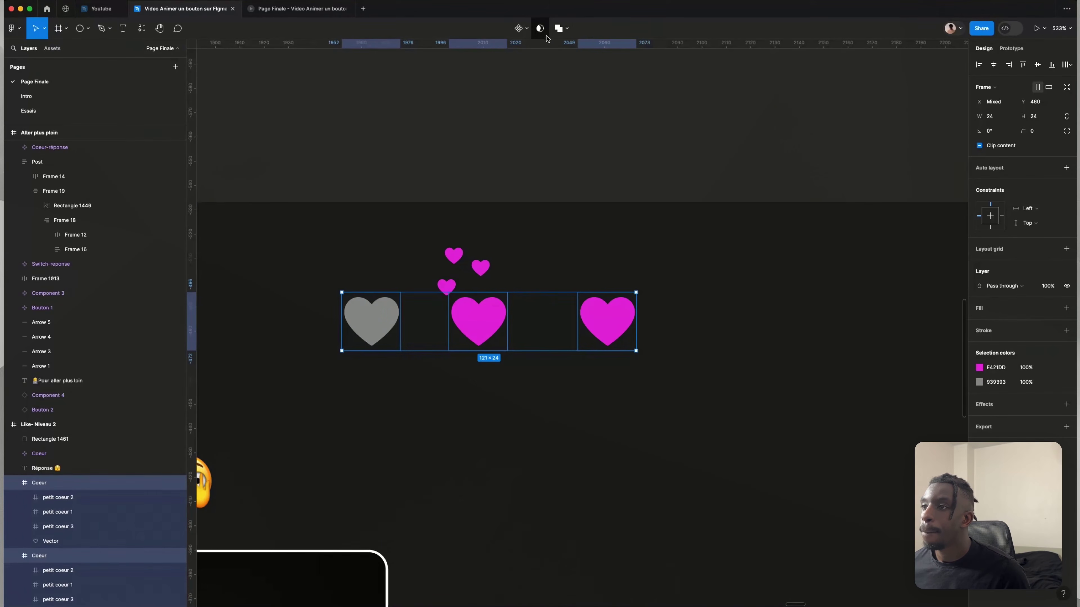
left_click(530, 32)
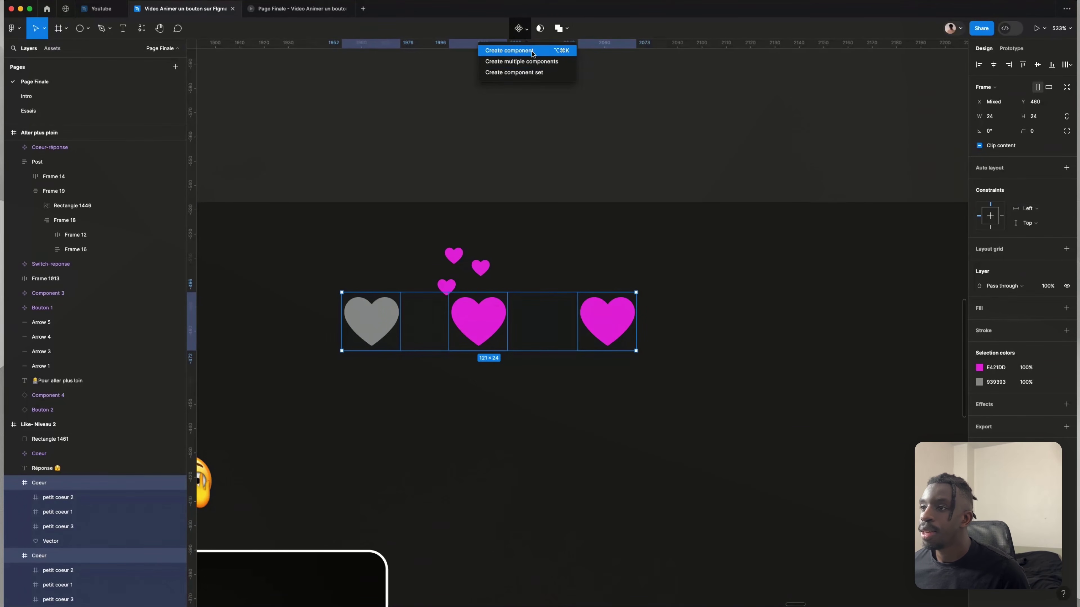
left_click(533, 73)
- Rename the variant property as Etats and set the grey heart's variant value to de base
left_click(384, 316)
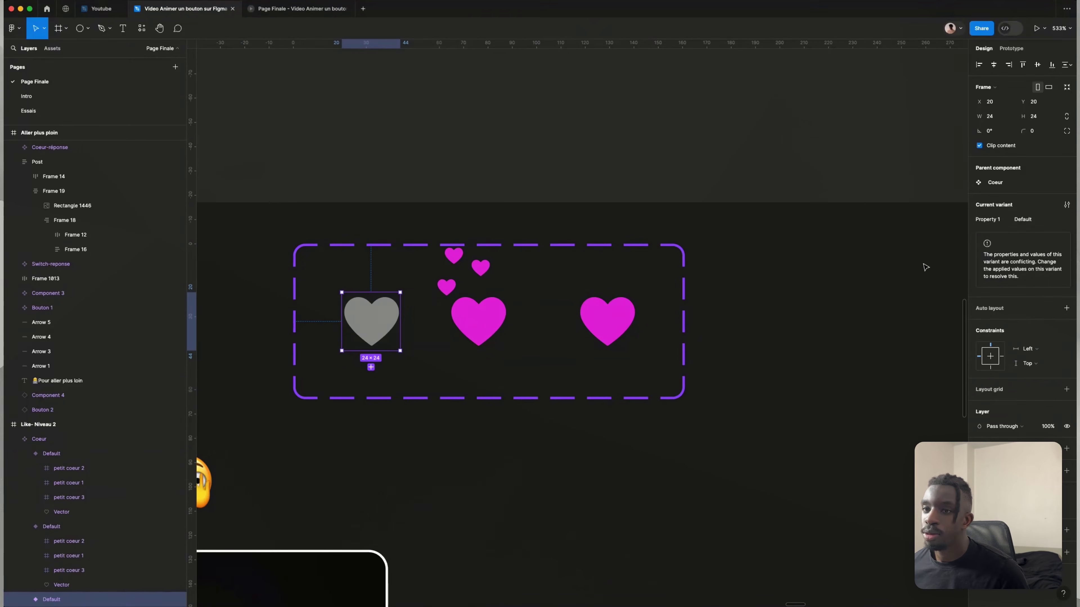
double_click(998, 224)
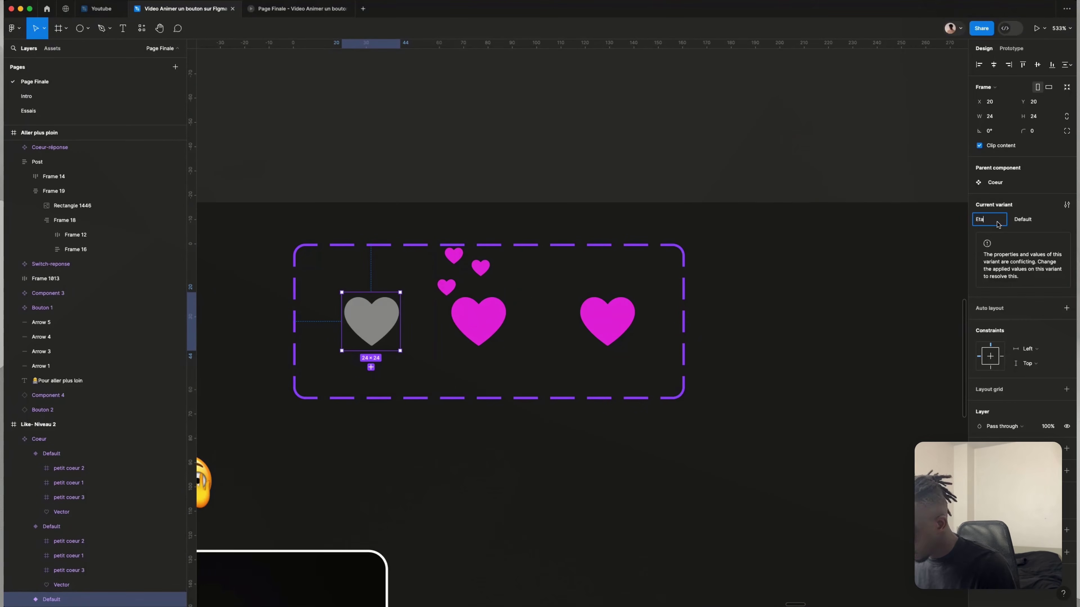
left_click(947, 342)
left_click(398, 327)
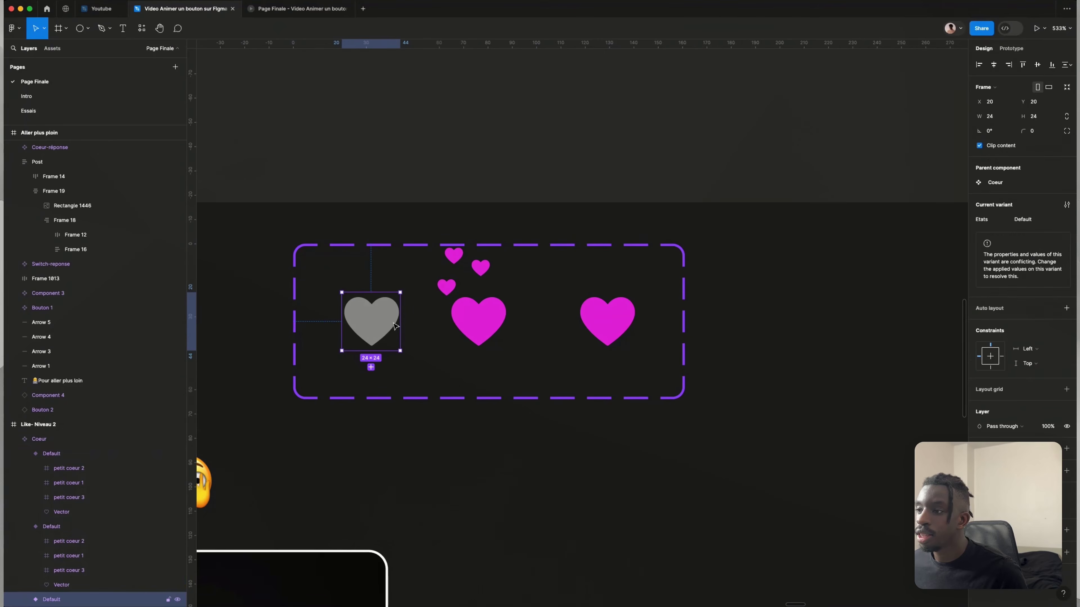
left_click(1031, 221)
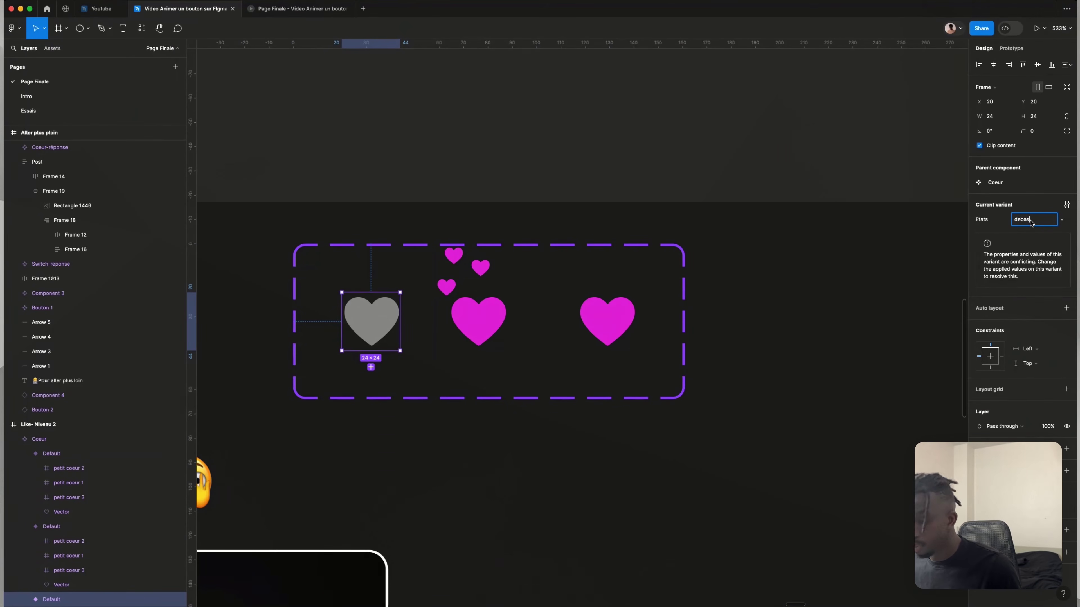
left_click(844, 352)
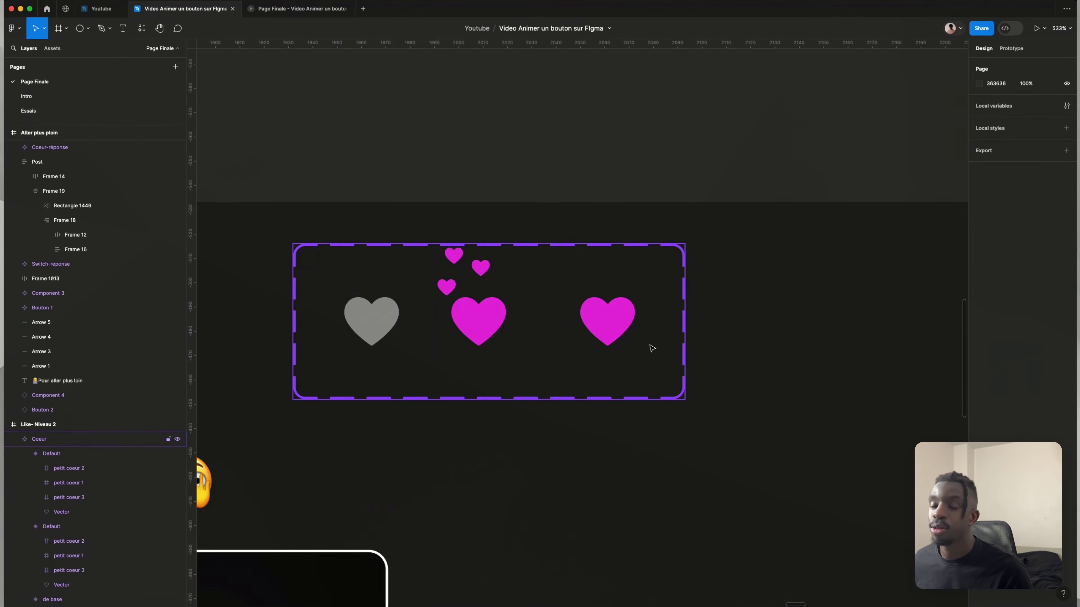
- Set the Etats value of the middle heart with the released small hearts to petit coeur
left_click(461, 297)
left_click(1026, 218)
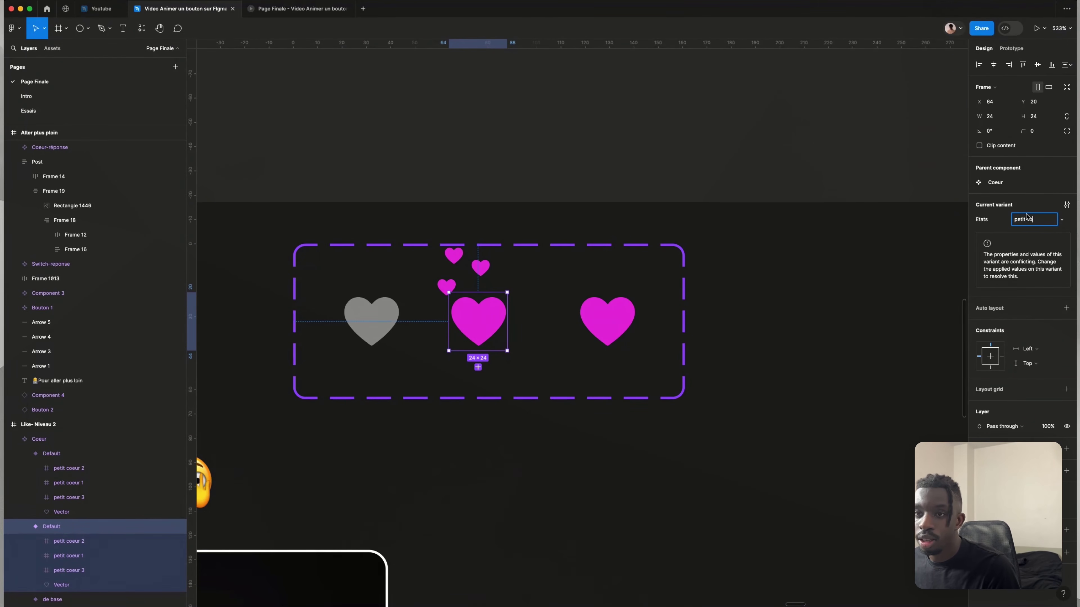
type("petit coeur")
left_click(699, 357)
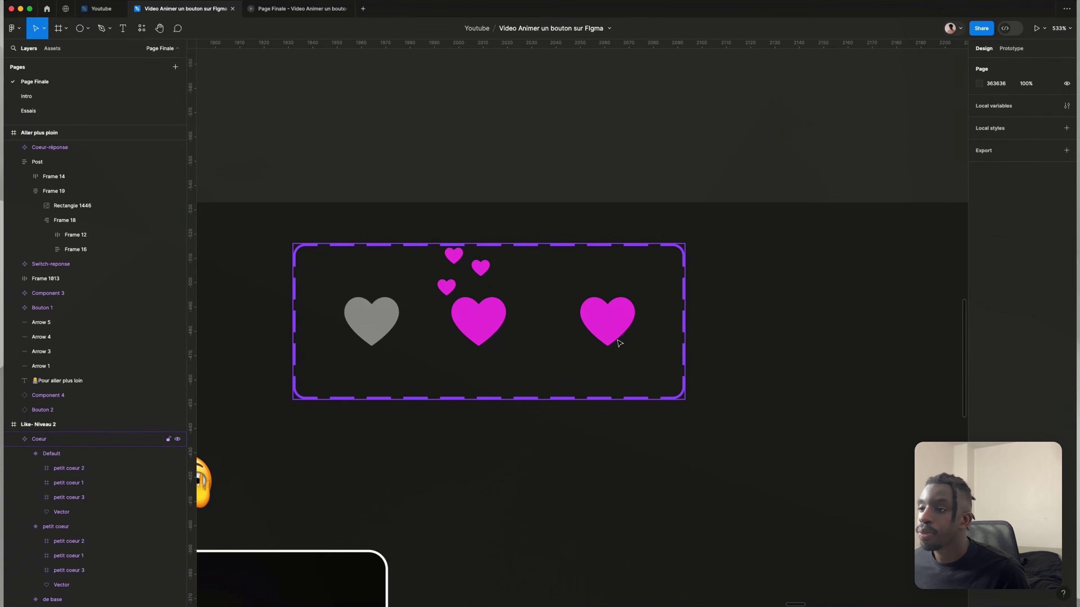
- Set the Etats value of the last magenta heart to final
left_click(621, 340)
left_click(1045, 221)
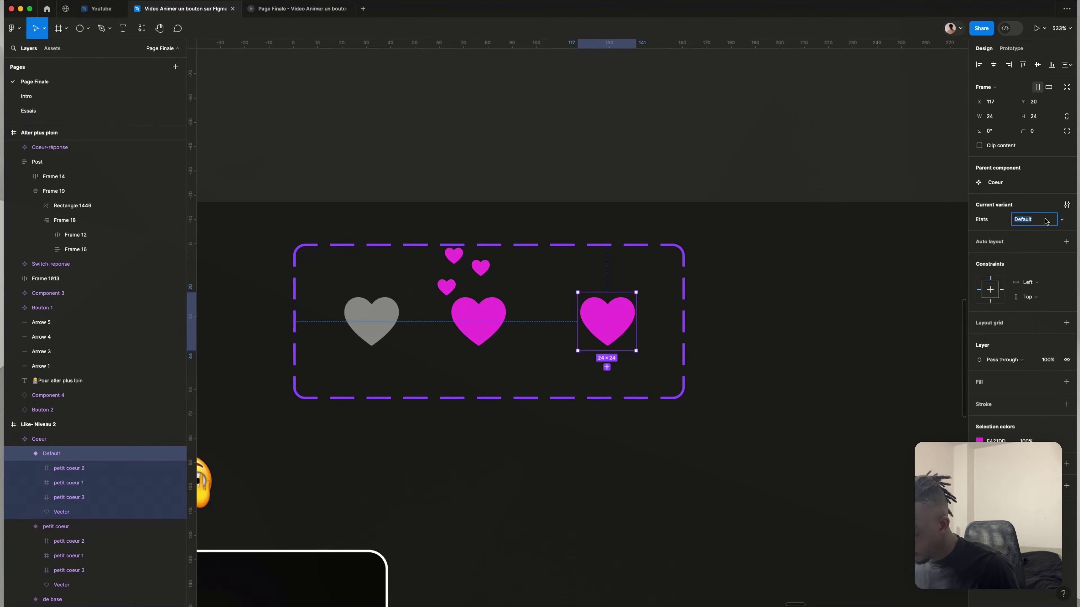
type("final")
left_click(741, 423)
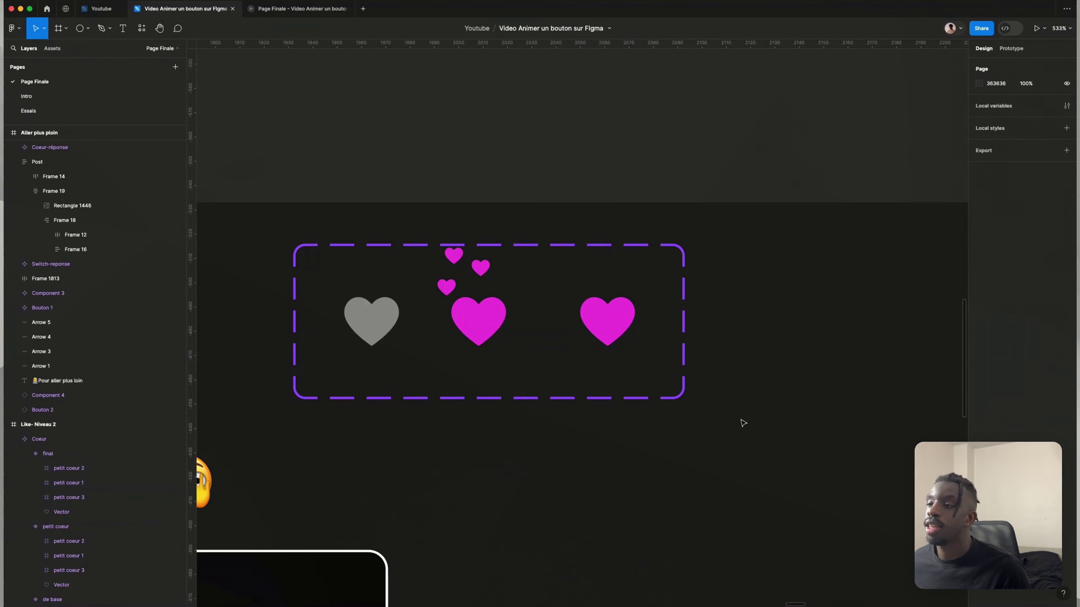
left_click(634, 289)
key("Escape")
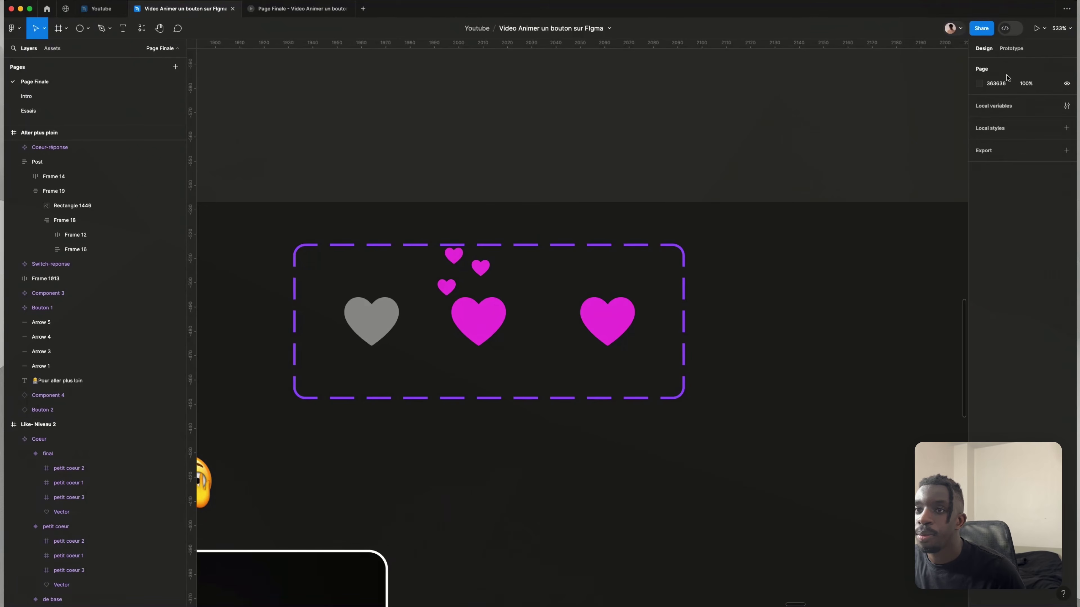
- Add an on-click Change to interaction from the de base heart to the petit coeur variant, using Smart animate, Ease out, 300 ms
left_click(1011, 49)
left_click(368, 345)
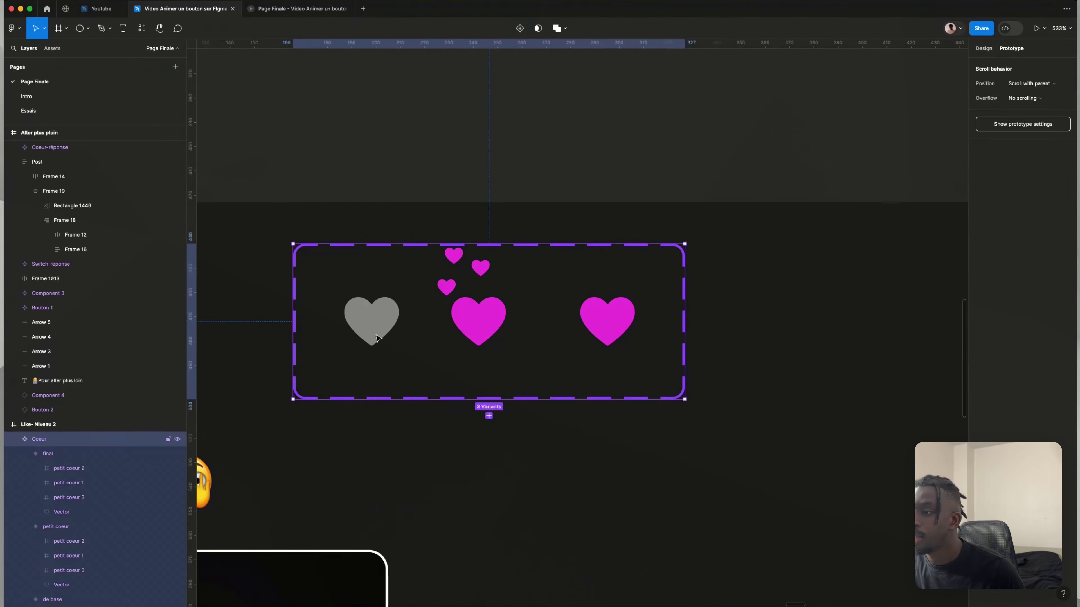
left_click_drag(400, 322, 459, 326)
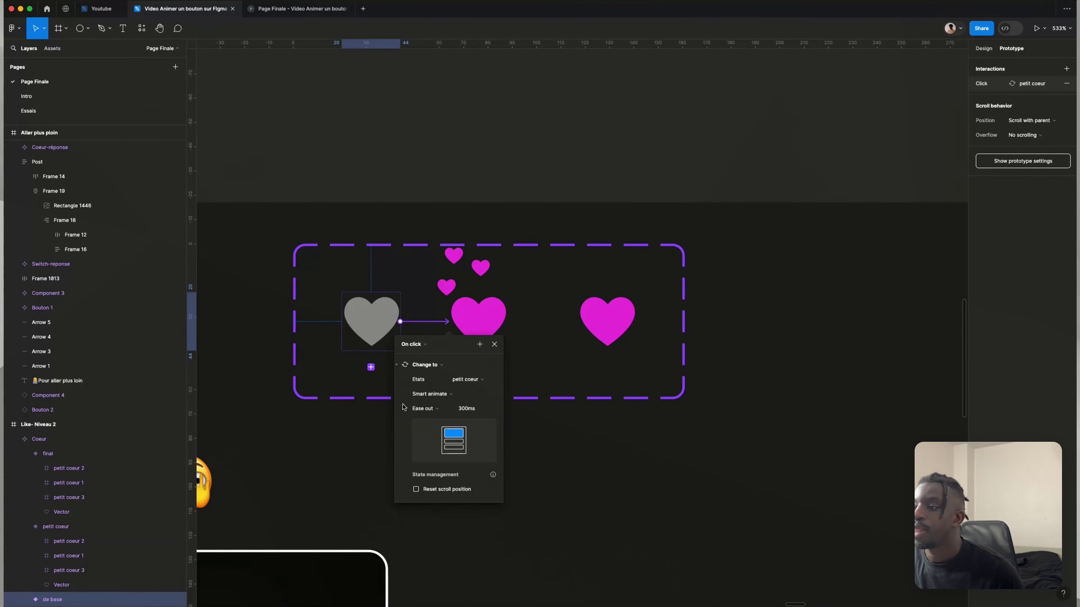
left_click(543, 370)
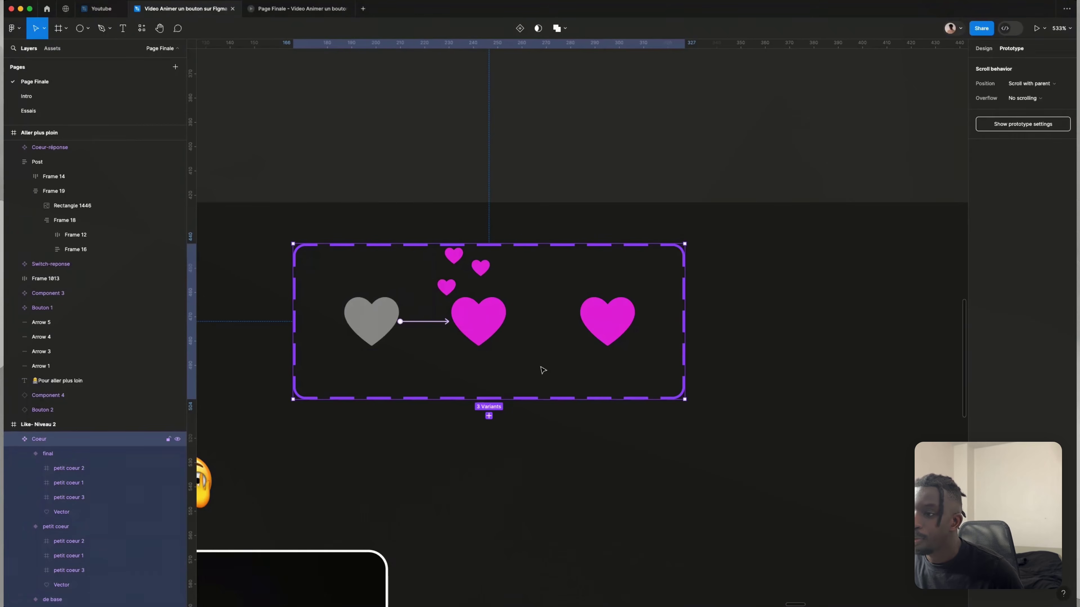
- Run the prototype of the Like- Niveau 2 frame and toggle the like heart on the finished example card
left_click(489, 320)
scroll(658, 303, "down", 5)
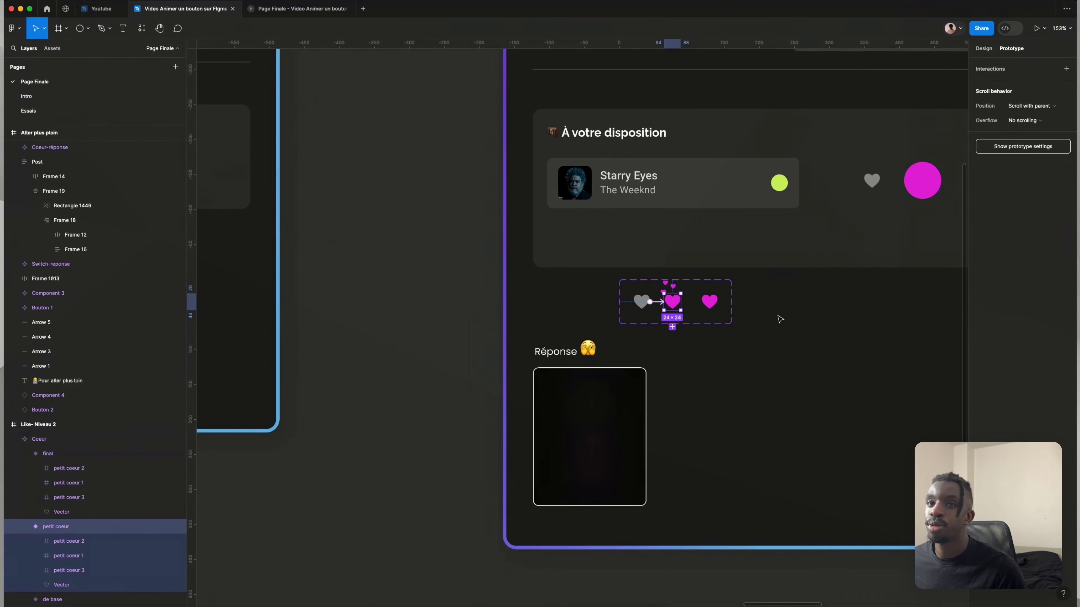
left_click(768, 312)
scroll(588, 86, "up", 5)
left_click(435, 150)
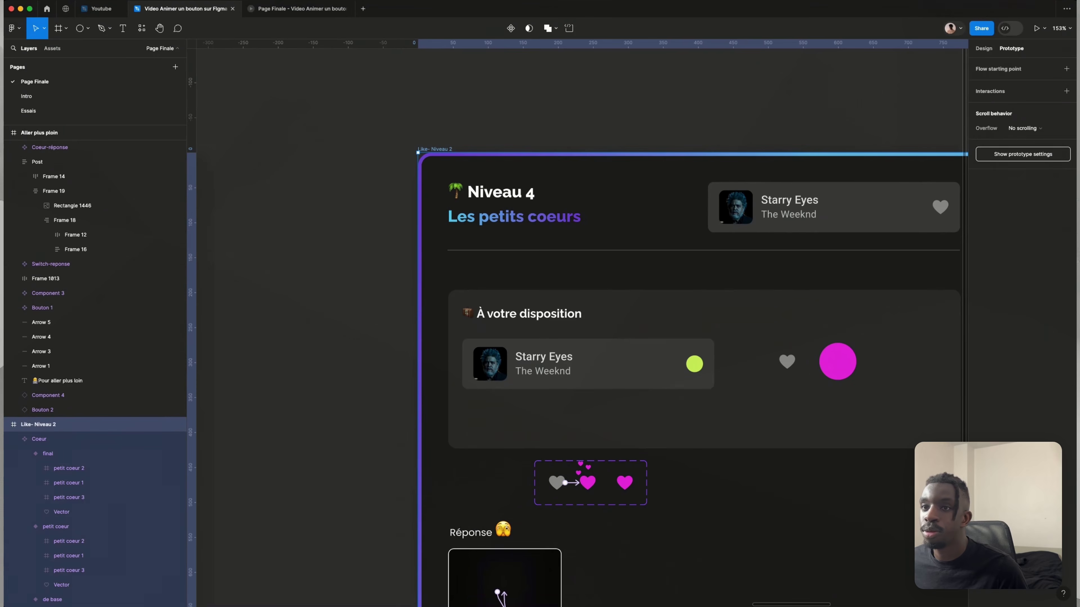
left_click(1033, 28)
left_click(977, 106)
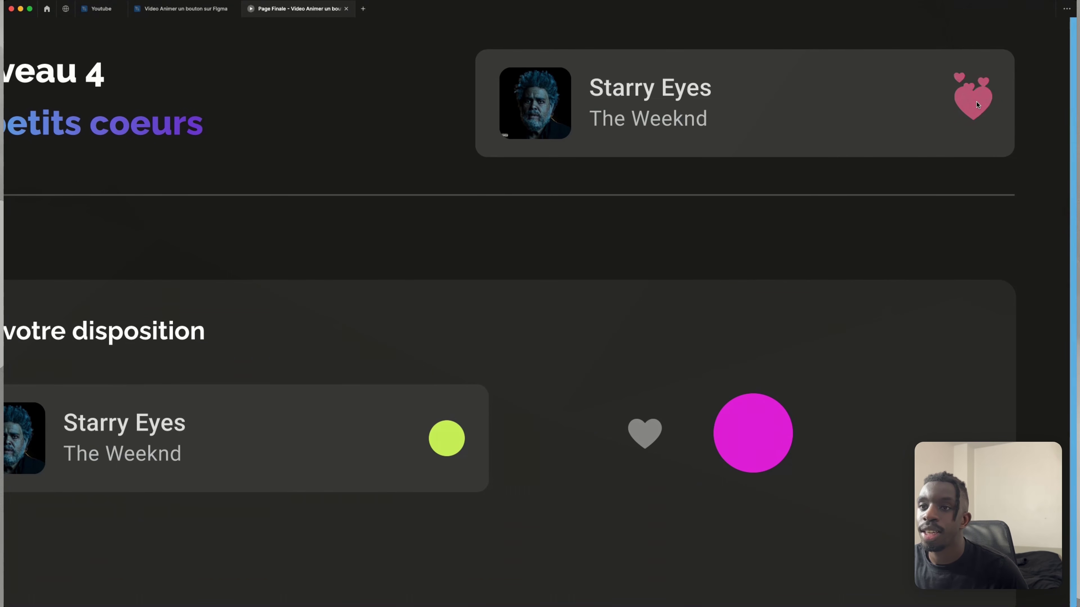
left_click(980, 109)
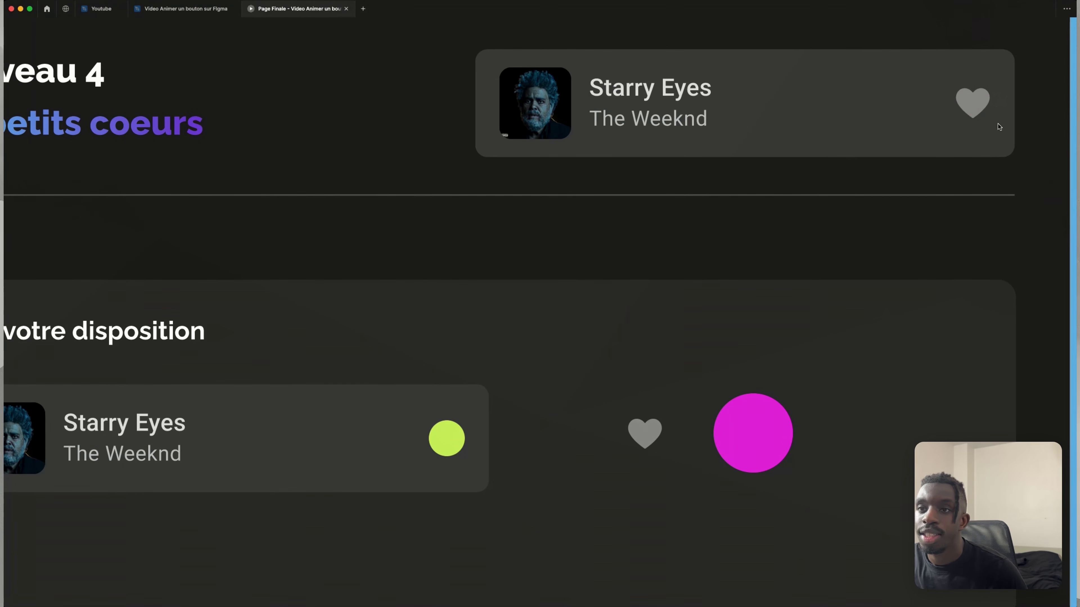
left_click(980, 110)
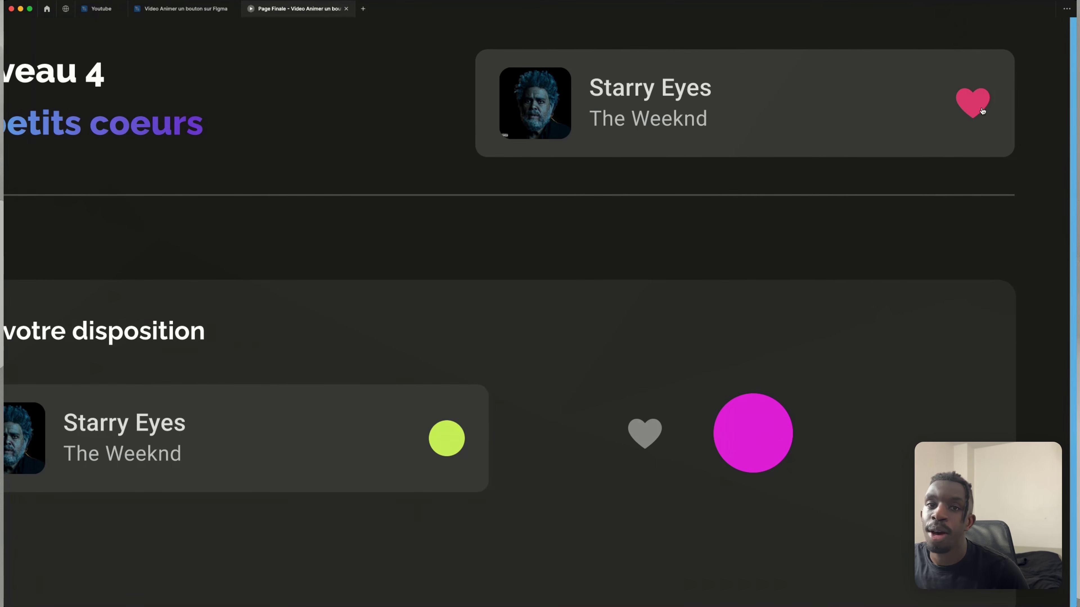
- Return to the design file and link the petit coeur variant to the final variant with a Smart animate Change to interaction
left_click(186, 9)
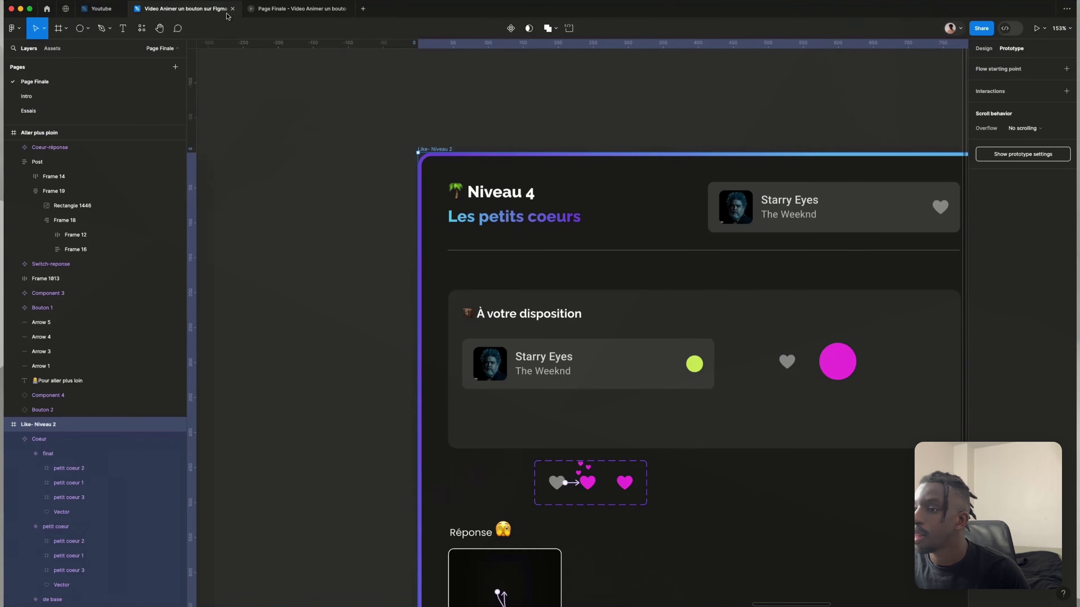
scroll(428, 433, "up", 5)
scroll(427, 434, "left", 5)
scroll(426, 434, "up", 10)
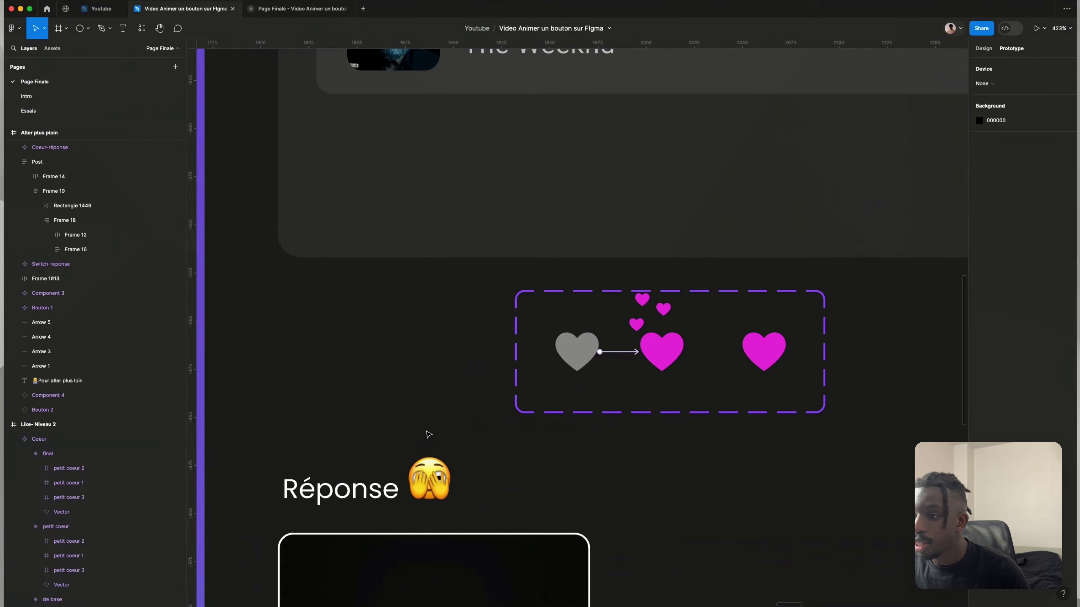
scroll(468, 399, "right", 8)
left_click(439, 344)
left_click(440, 344)
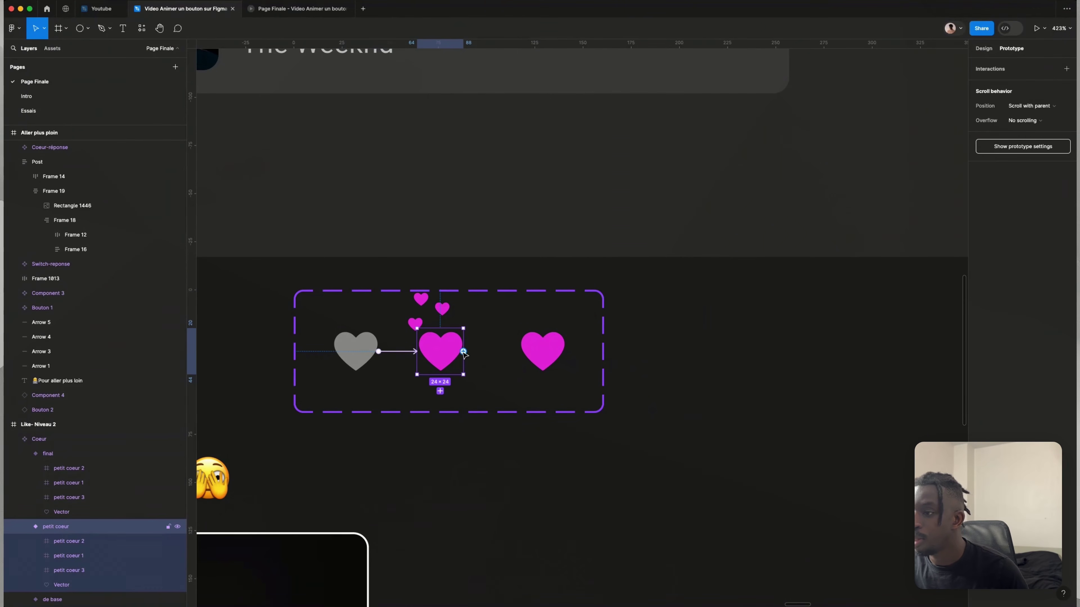
left_click_drag(463, 352, 525, 343)
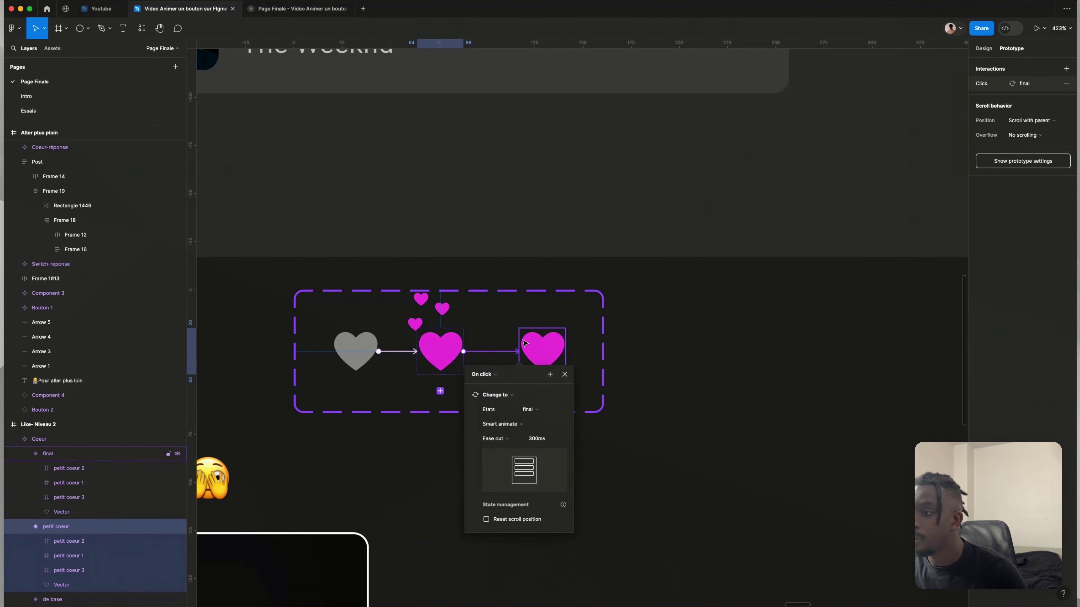
- Set the trigger of the petit coeur to final interaction to After delay, with a delay of 1 ms
left_click(489, 375)
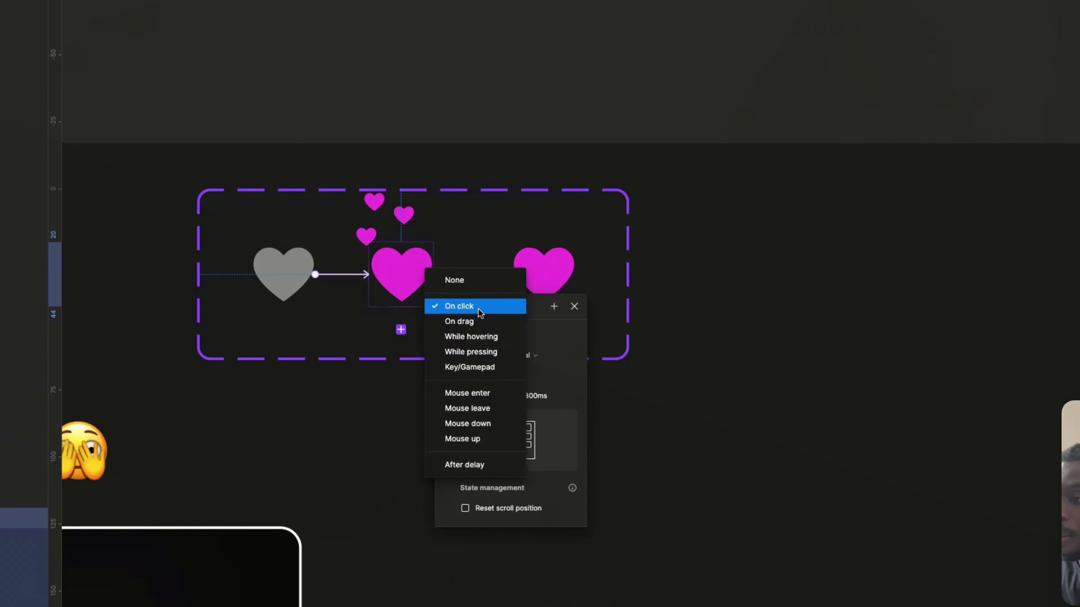
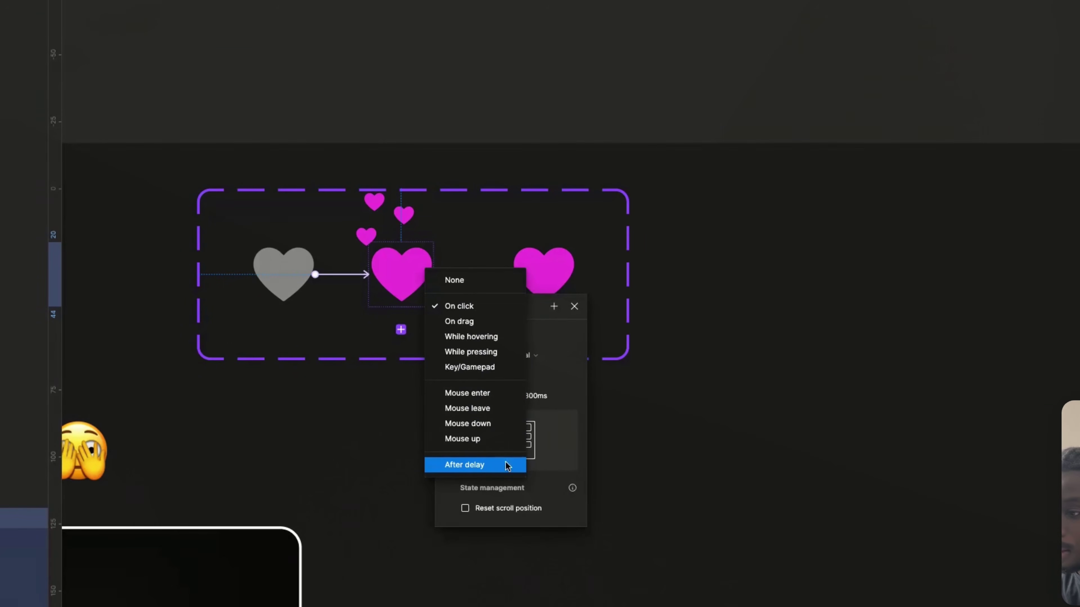
left_click(491, 466)
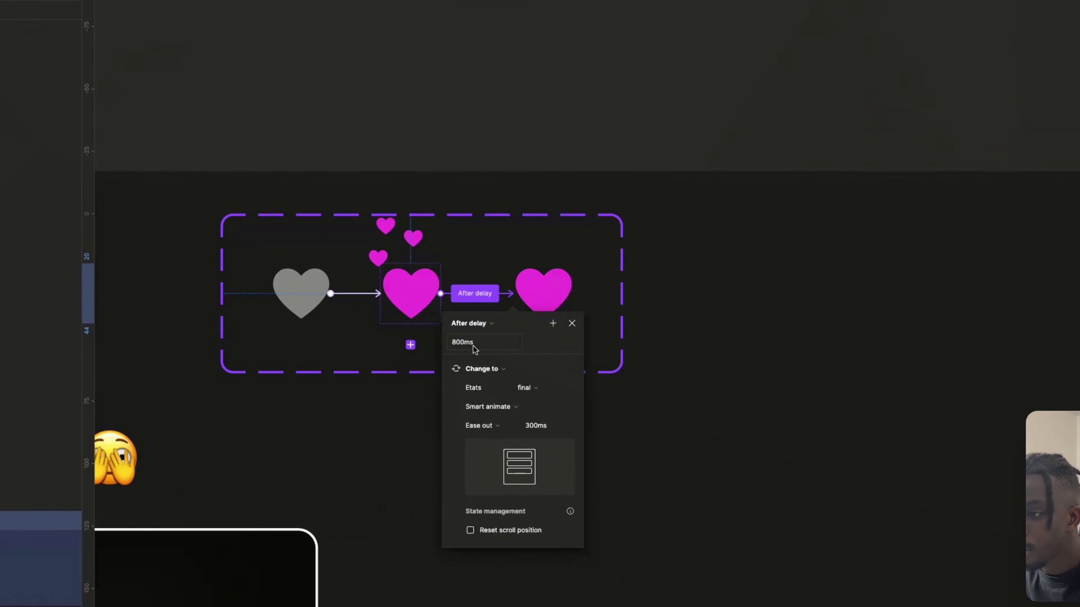
left_click(463, 347)
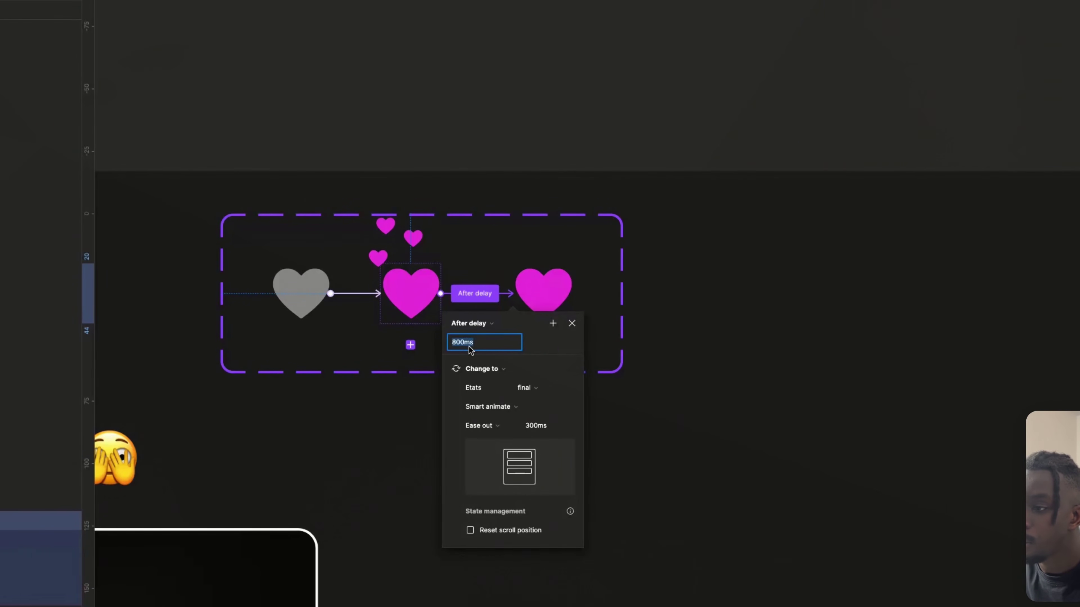
left_click(465, 347)
left_click_drag(464, 347, 452, 347)
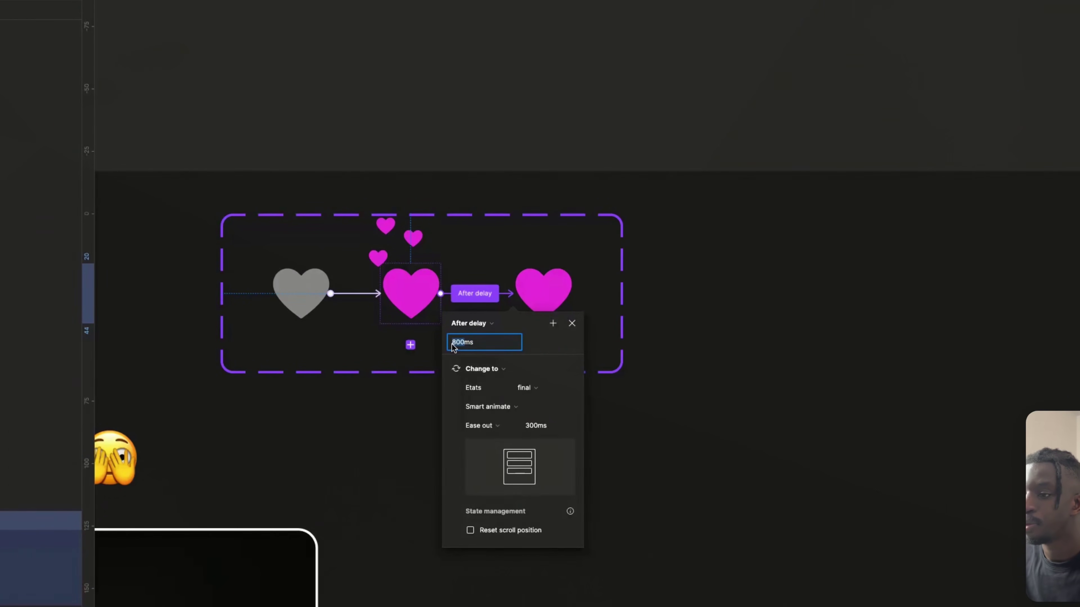
type("1")
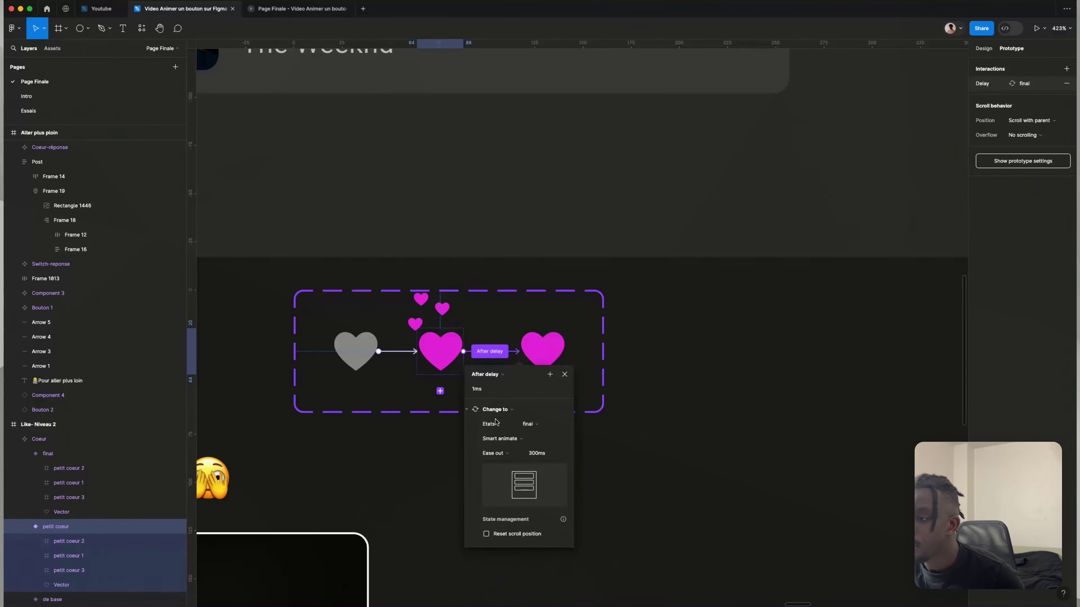
key("Return")
left_click(674, 484)
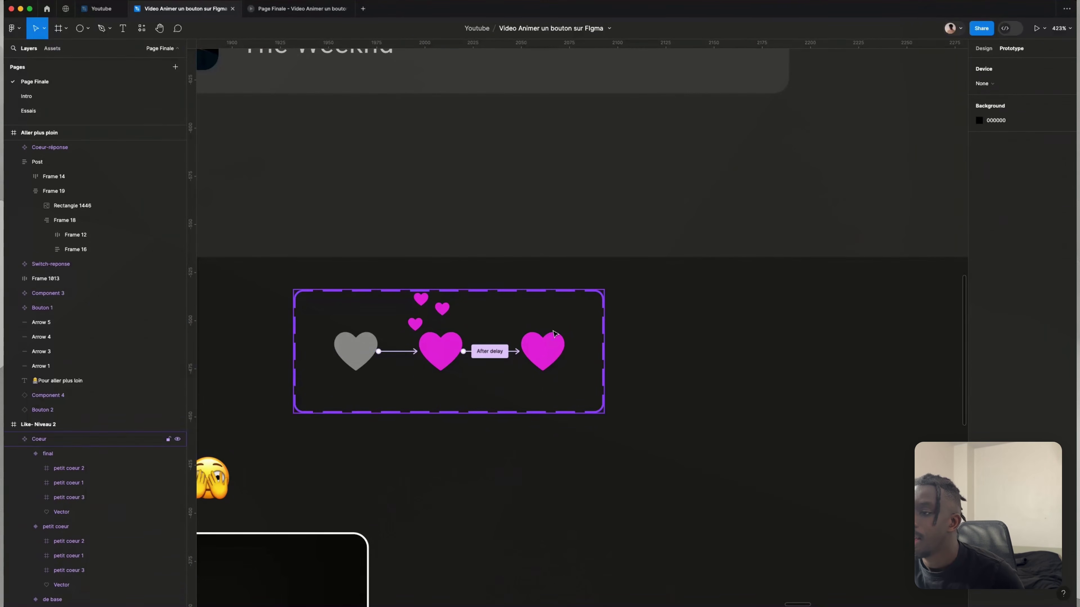
- Link the final variant back to the de base variant with an on-click Change to interaction using the Instant animation
left_click(551, 341)
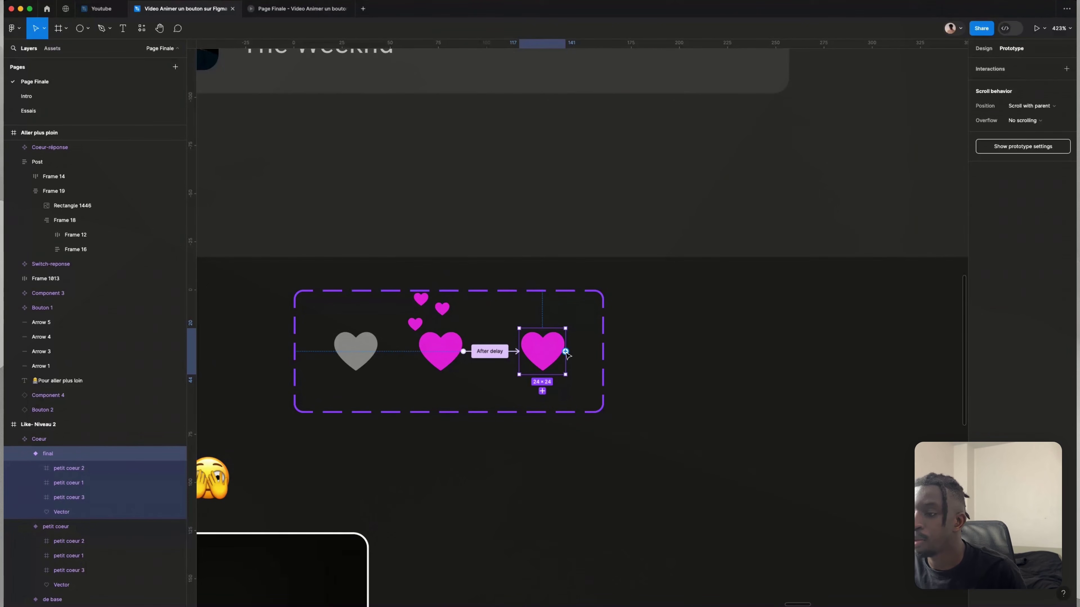
left_click_drag(566, 352, 356, 369)
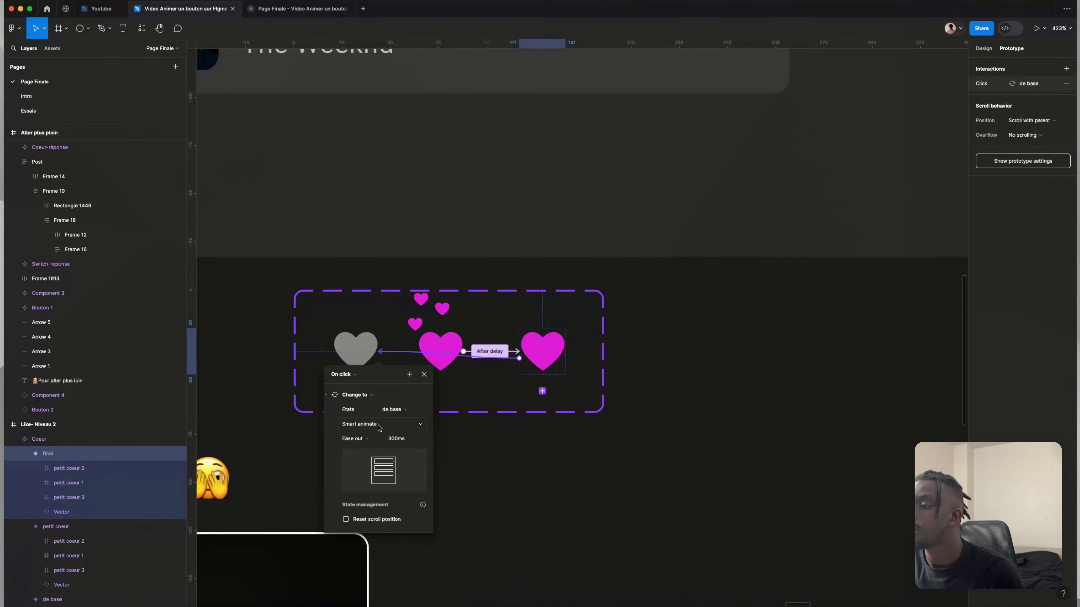
left_click(403, 426)
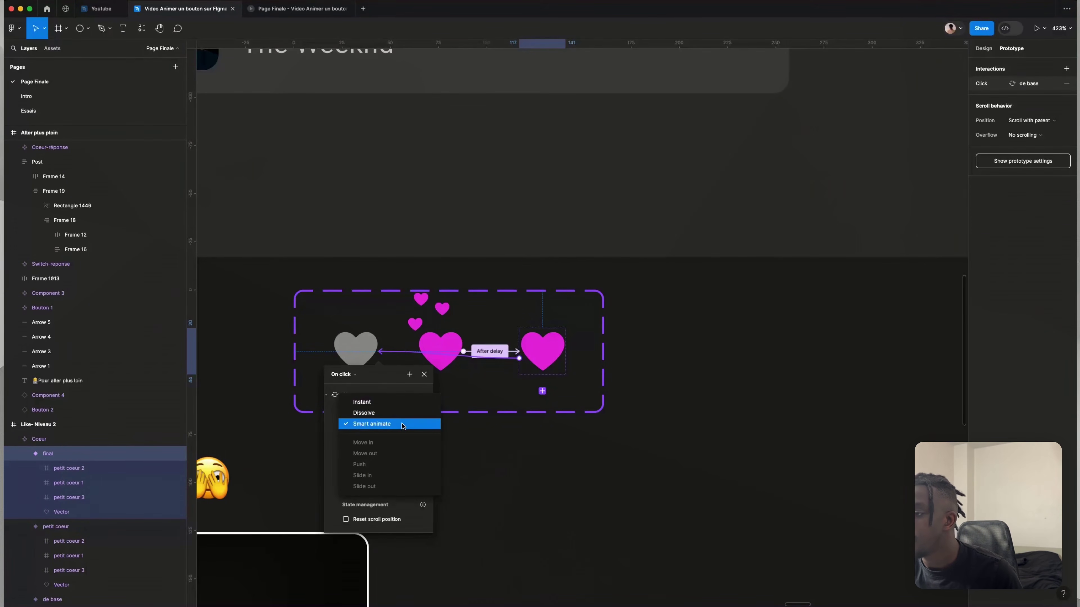
left_click(400, 407)
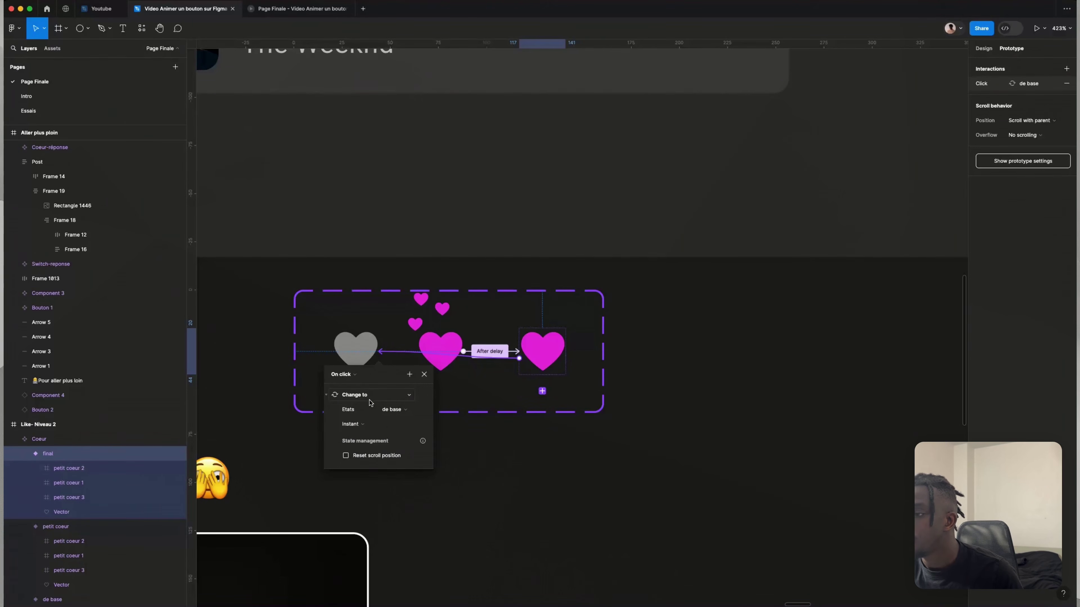
left_click(504, 431)
scroll(503, 431, "down", 5)
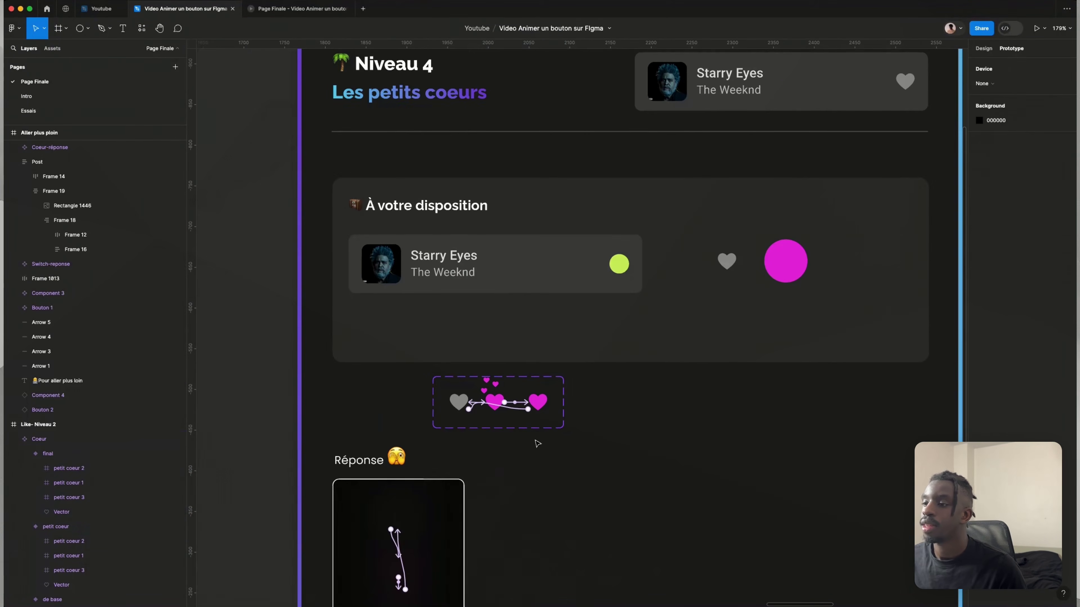
left_click(459, 409)
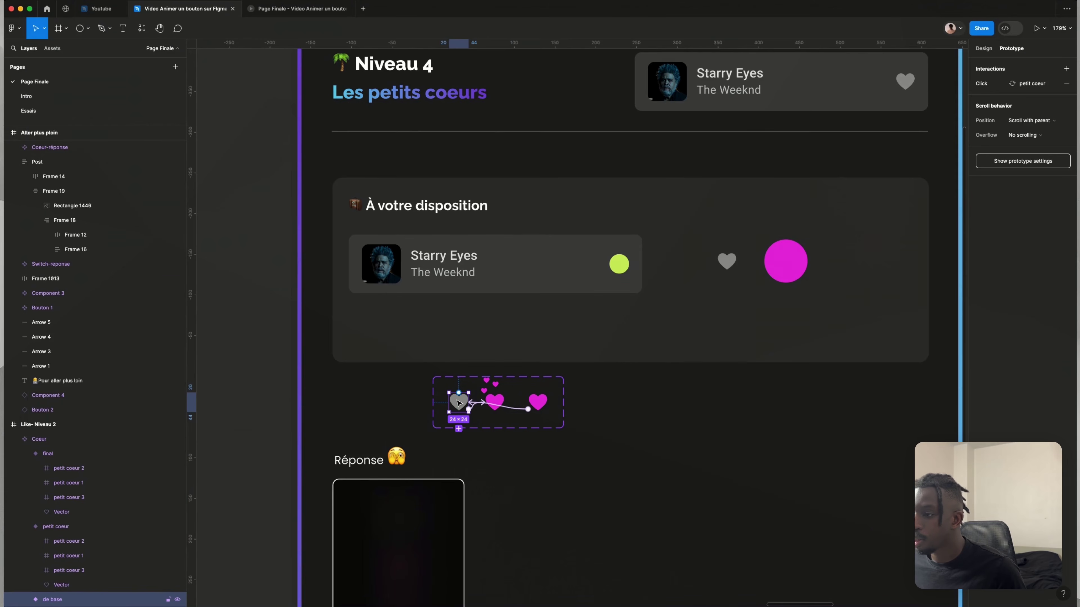
left_click_drag(460, 409, 529, 493)
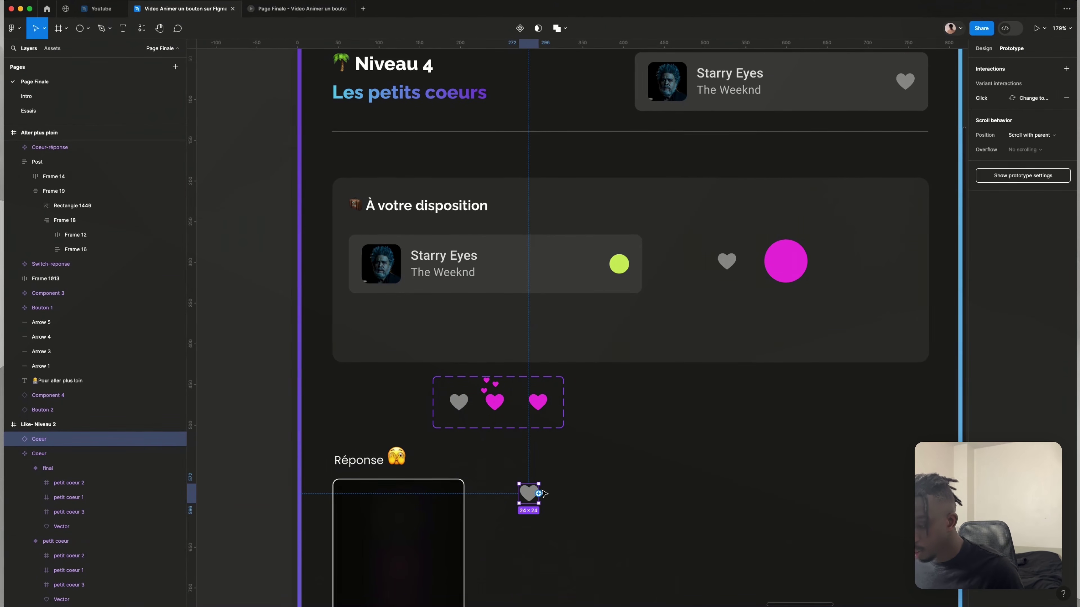
key("Delete")
- Place an instance of the de base heart in the frame, just below and to the right of the Coeur component set
double_click(461, 404)
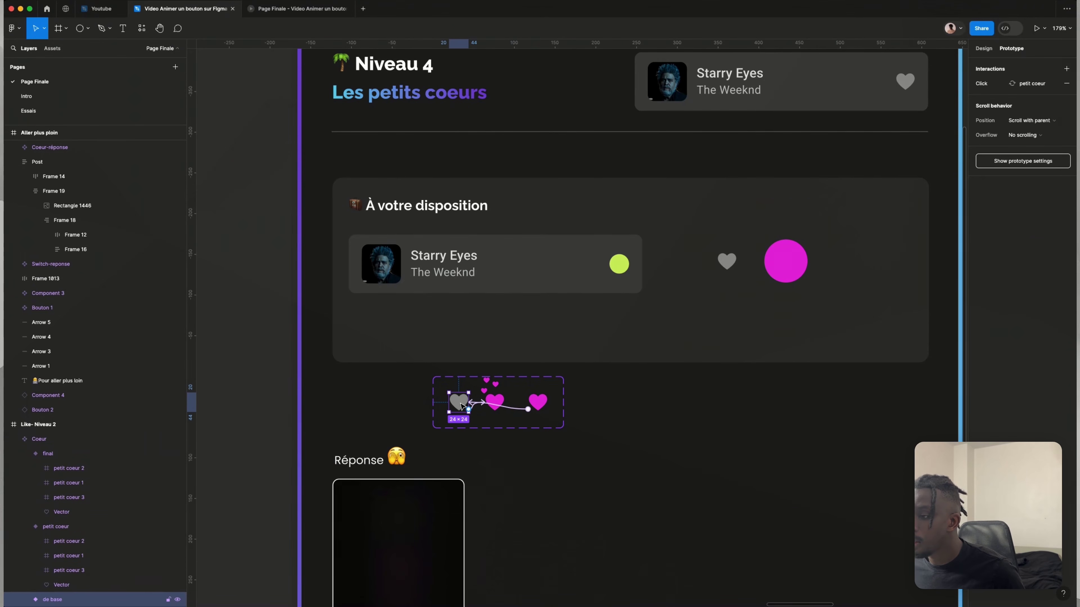
left_click_drag(461, 404, 612, 442)
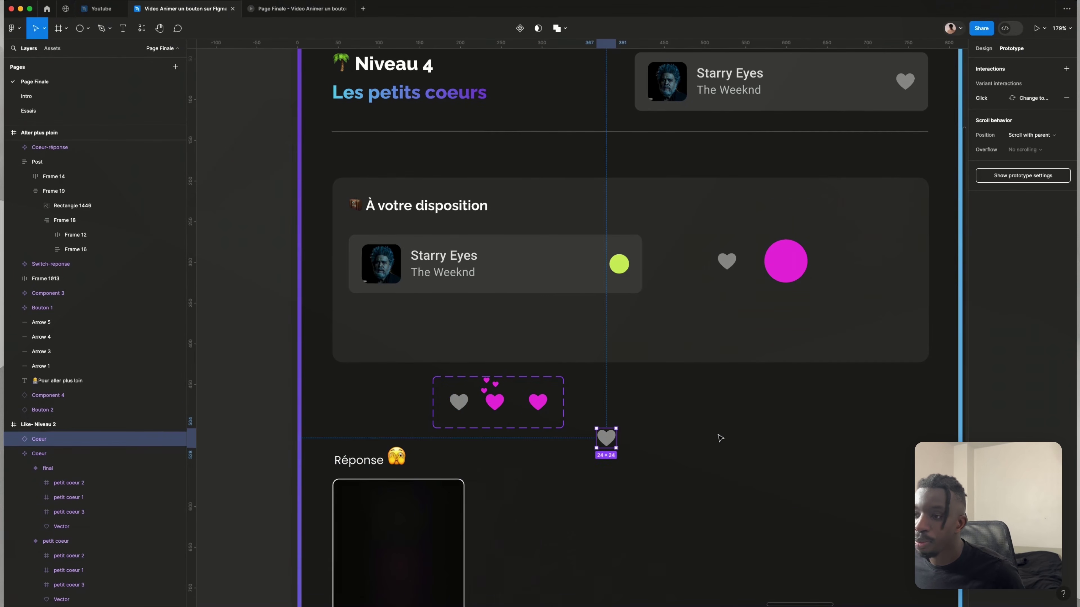
left_click(721, 438)
- Run the prototype of the Like- Niveau 2 frame and toggle the new heart instance several times to check its animation
scroll(721, 438, "down", 5)
scroll(721, 438, "down", 3)
left_click(385, 199)
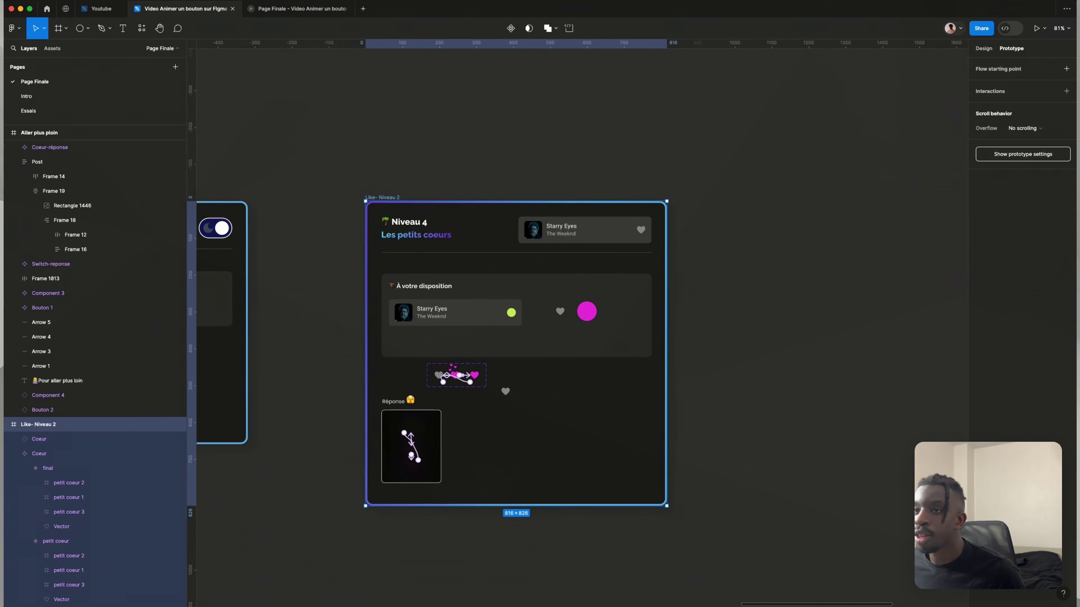
left_click(1037, 28)
scroll(438, 414, "down", 5)
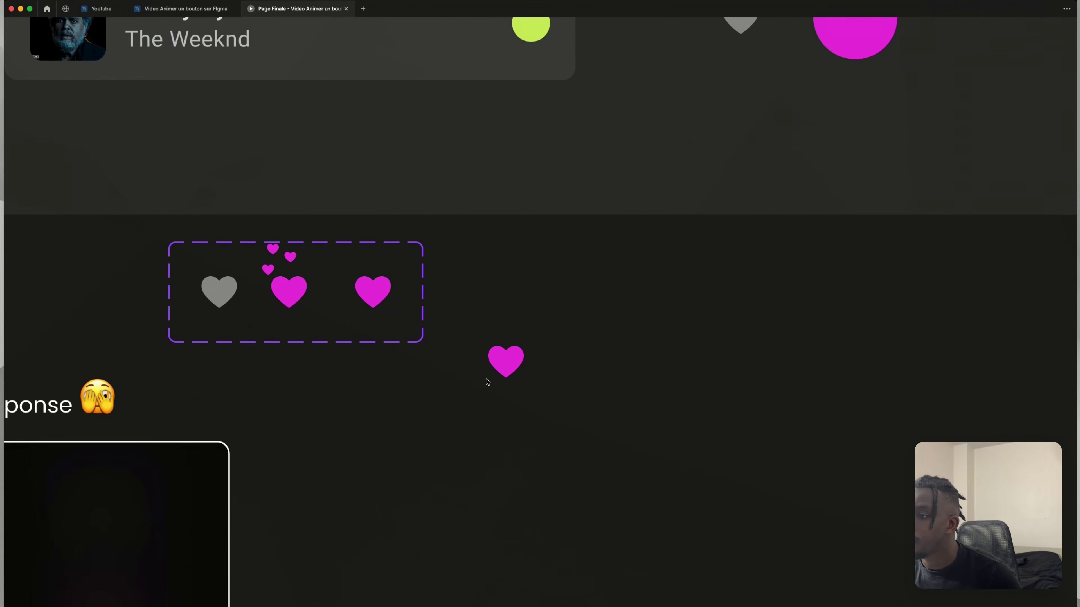
left_click(507, 370)
left_click(506, 369)
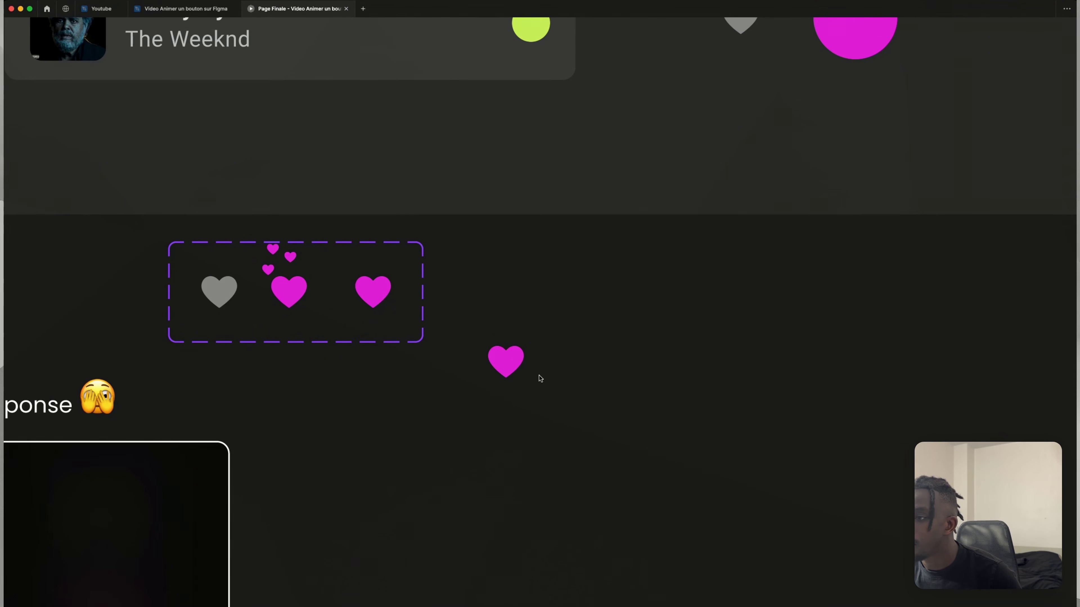
scroll(540, 378, "up", 3)
left_click(493, 362)
left_click(492, 359)
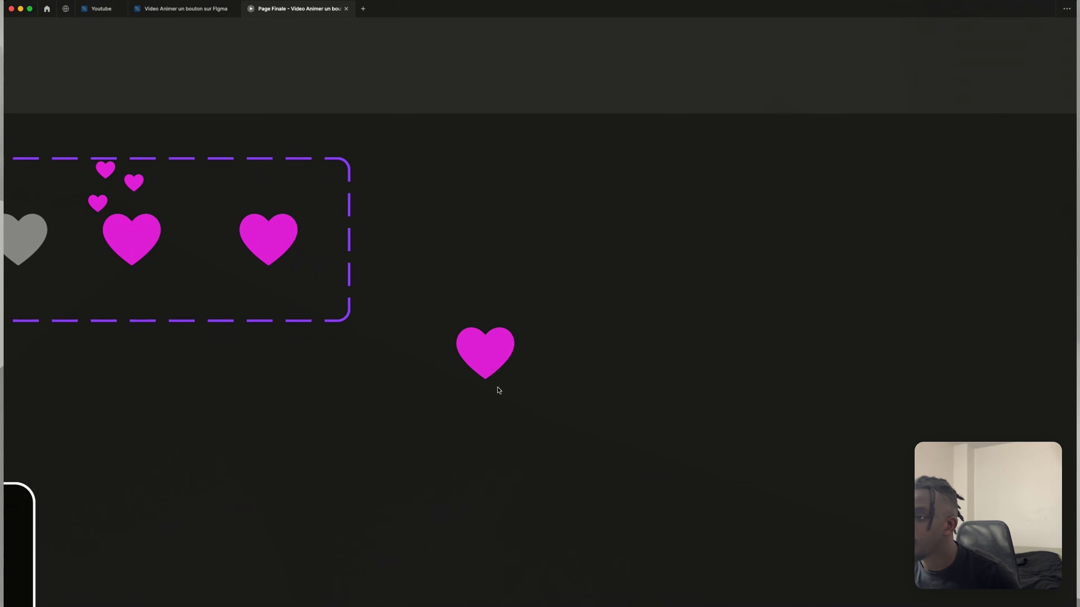
left_click(492, 367)
left_click(491, 358)
scroll(542, 422, "down", 3)
- Return to the design file, copy the de base heart into the À votre disposition song card, and delete the lime circle there
key("ctrl+shift+Tab")
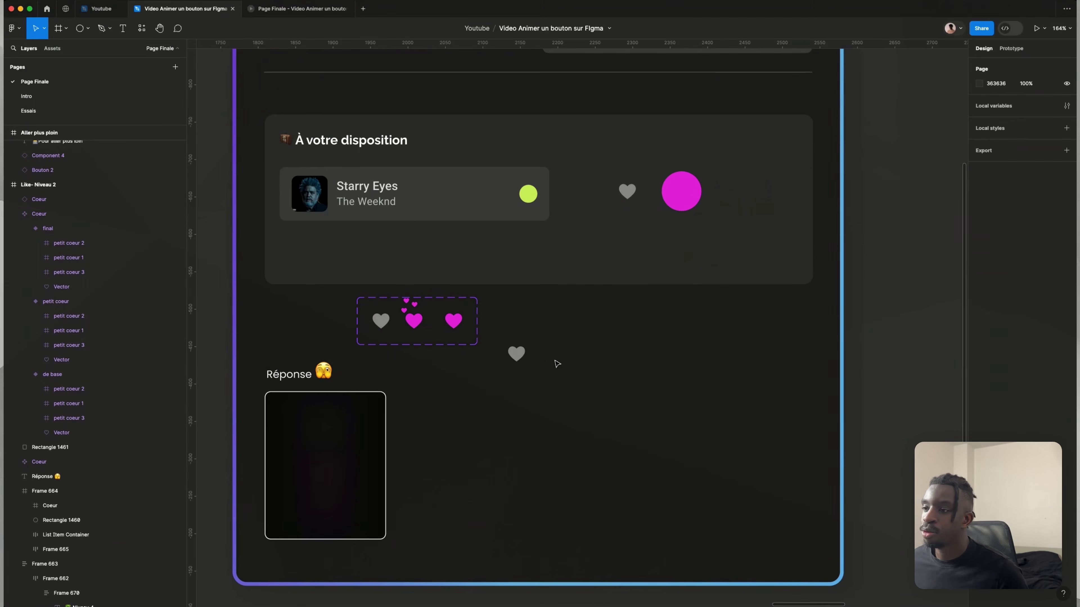
left_click(381, 323)
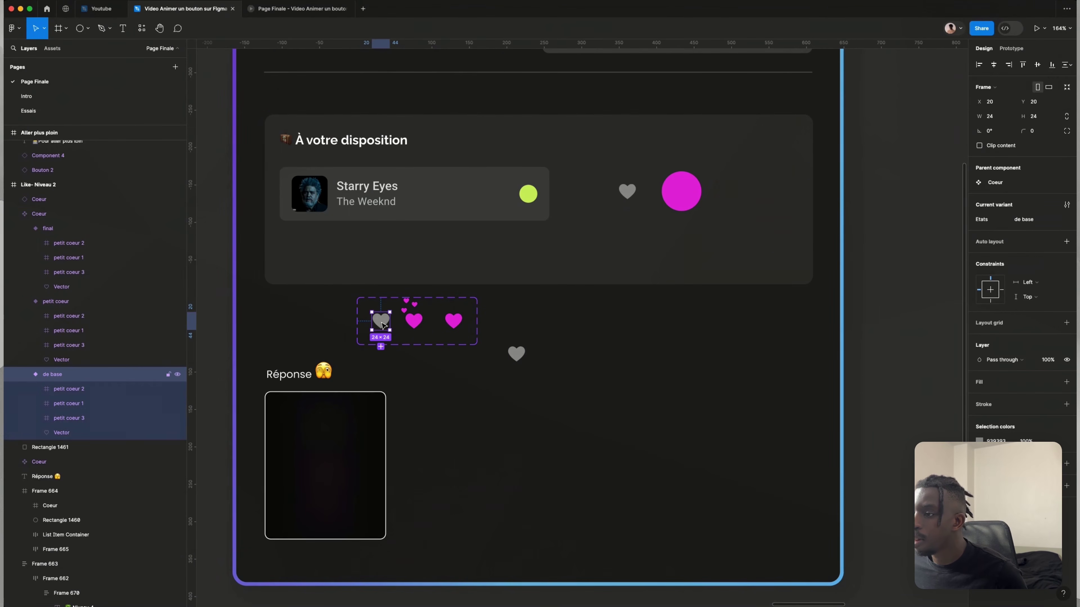
left_click_drag(381, 321, 539, 193)
left_click(510, 195)
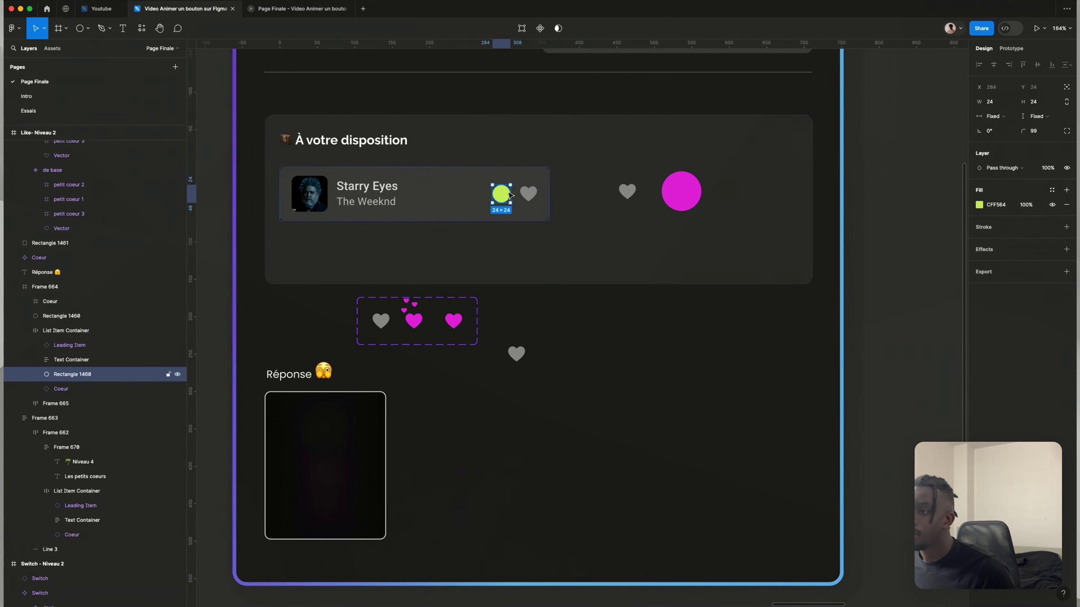
key("Escape")
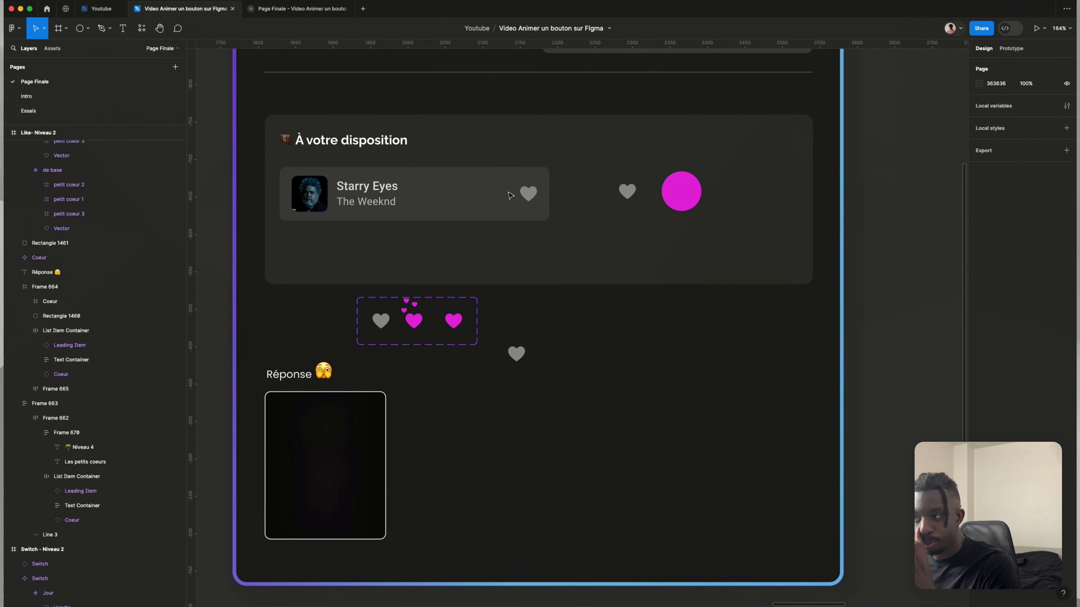
- Switch to the running prototype and toggle the heart in the À votre disposition song card several times
scroll(510, 195, "down", 3)
left_click(297, 8)
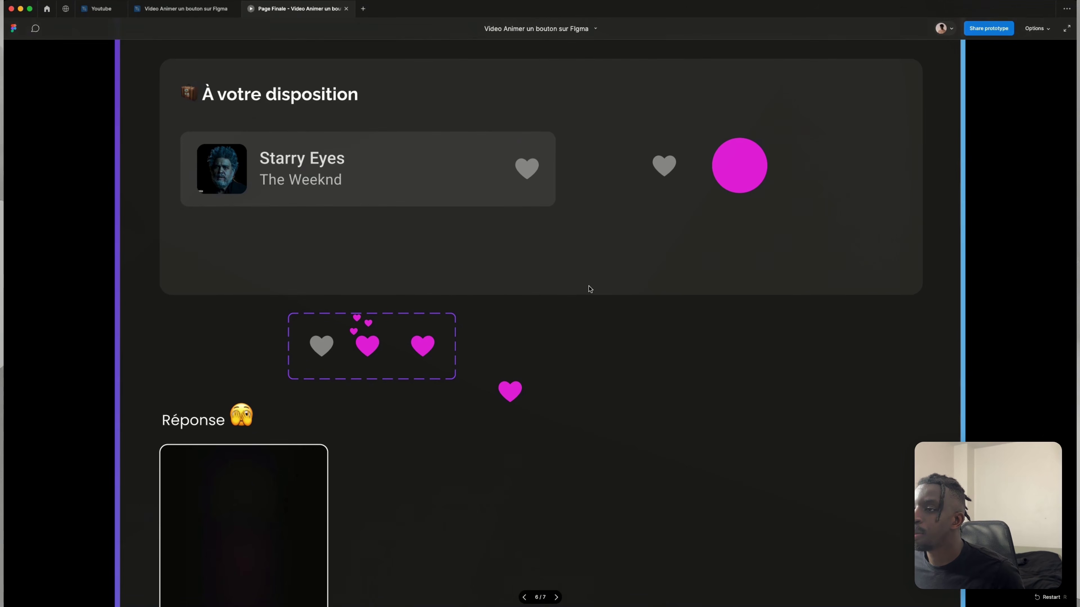
left_click(528, 175)
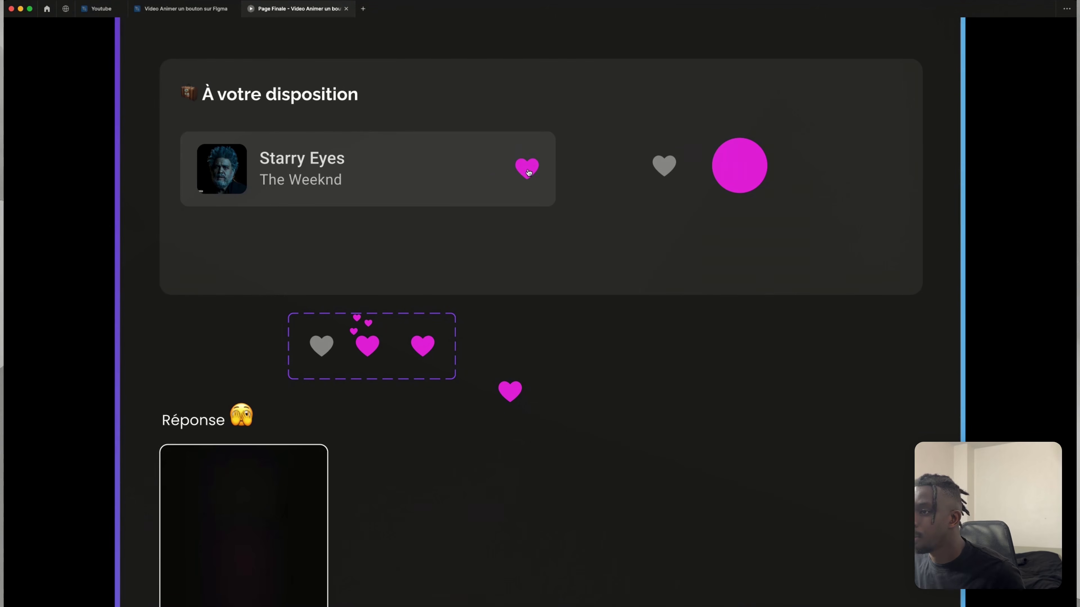
left_click(528, 171)
left_click(530, 171)
left_click(535, 175)
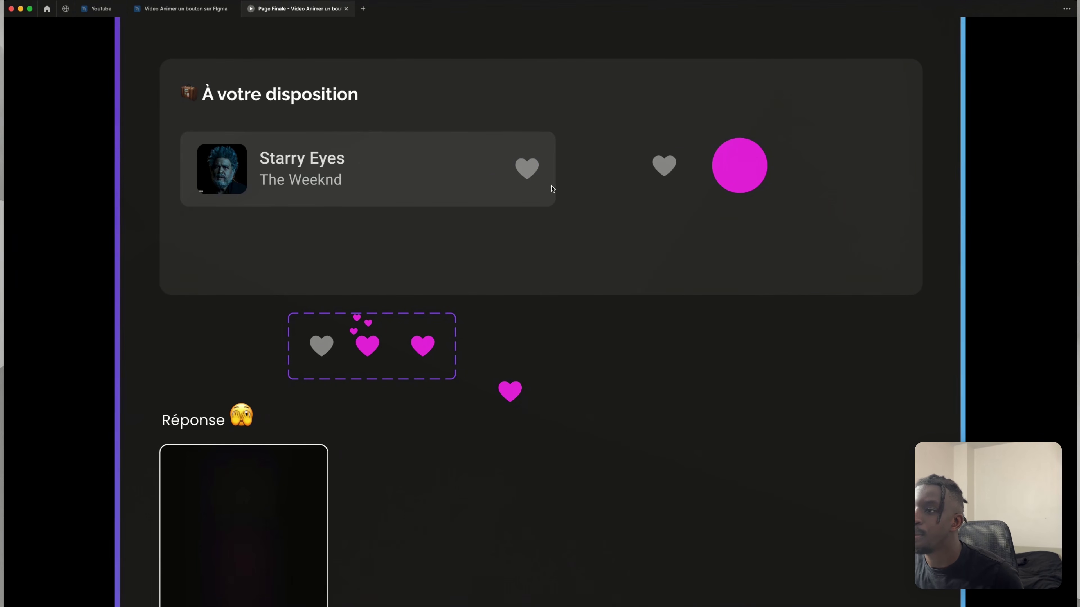
left_click(517, 167)
left_click(526, 173)
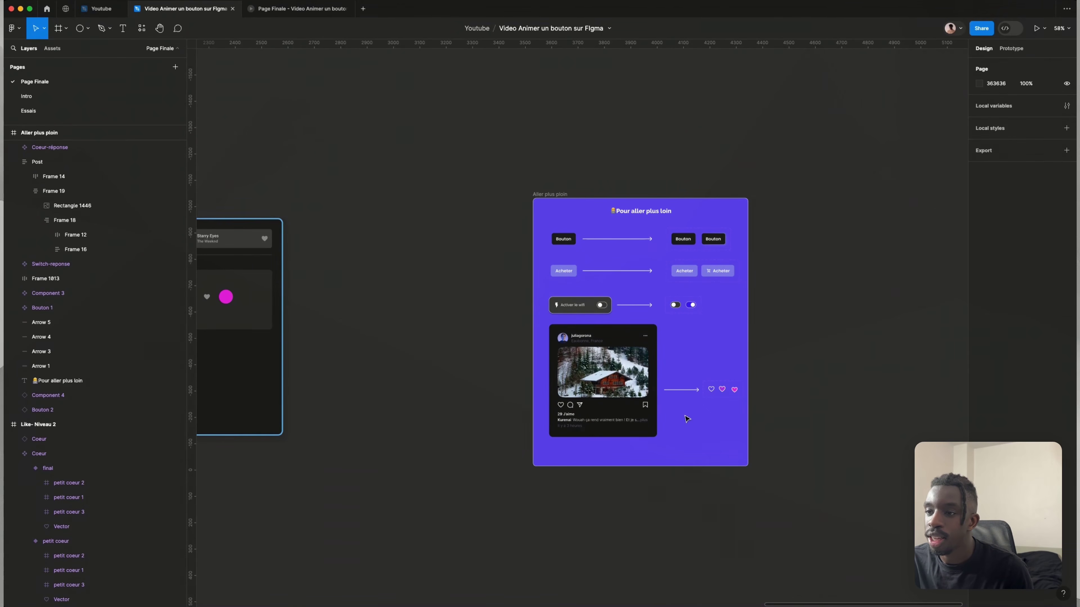
- Run the prototype of the Aller plus ploin frame and toggle the Activer le wifi switch several times
scroll(687, 419, "up", 5)
scroll(659, 162, "up", 2)
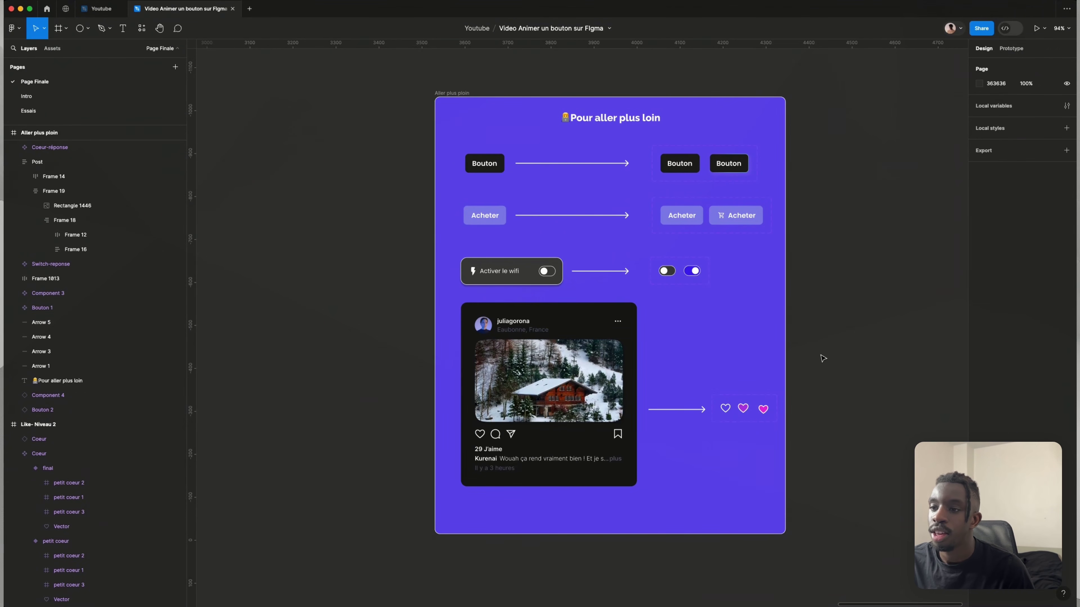
left_click(463, 93)
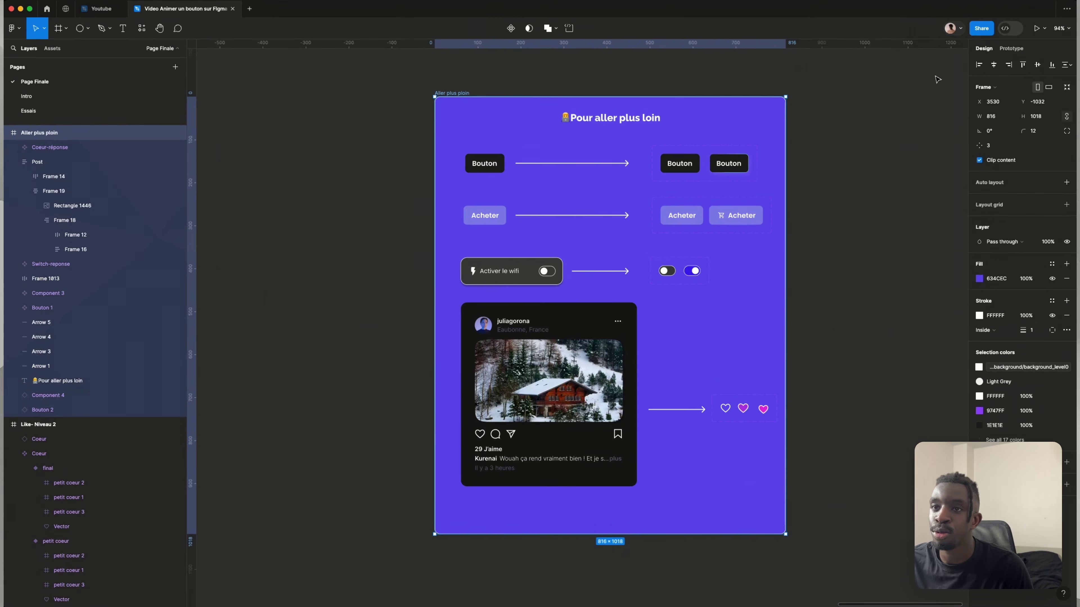
left_click(1036, 34)
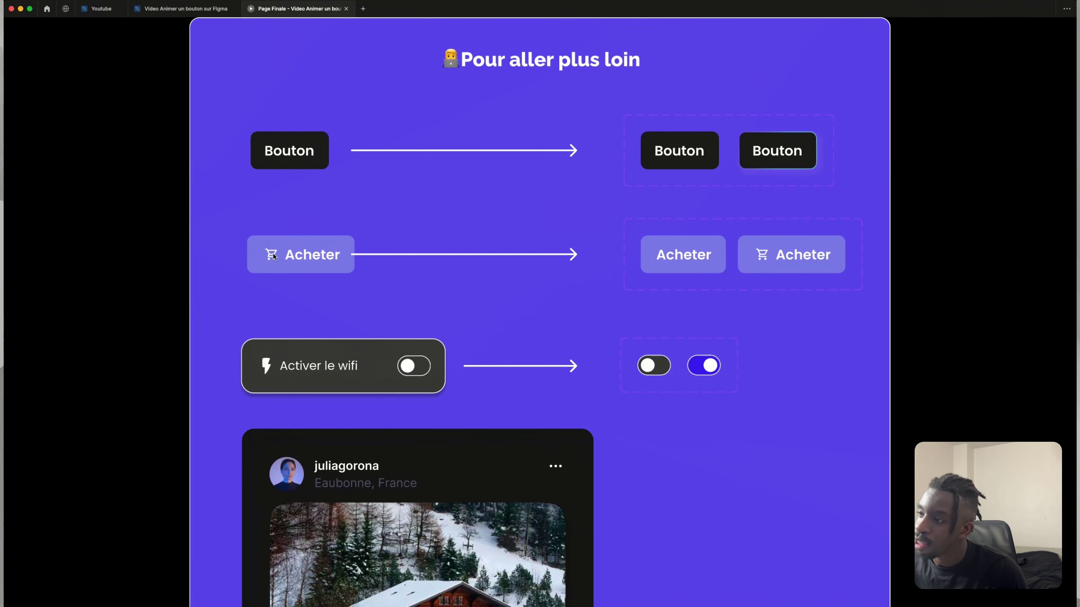
left_click(411, 371)
left_click(414, 369)
left_click(416, 369)
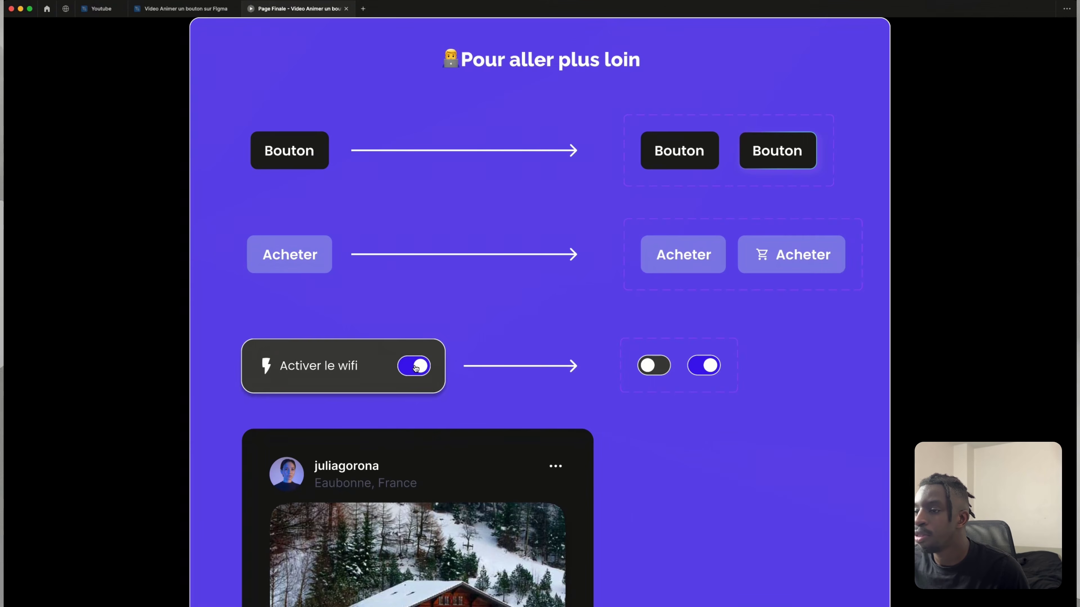
left_click(416, 368)
left_click(416, 368)
- Test the like heart under the chalet photo post by toggling it on and off several times
scroll(462, 356, "down", 6)
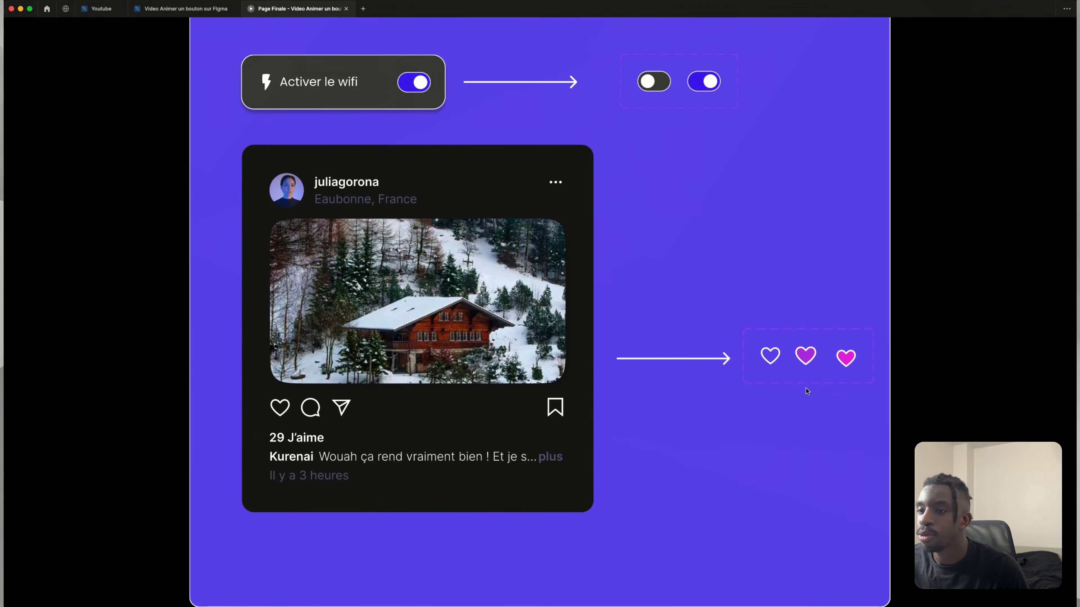
left_click(285, 407)
left_click(283, 414)
left_click(284, 414)
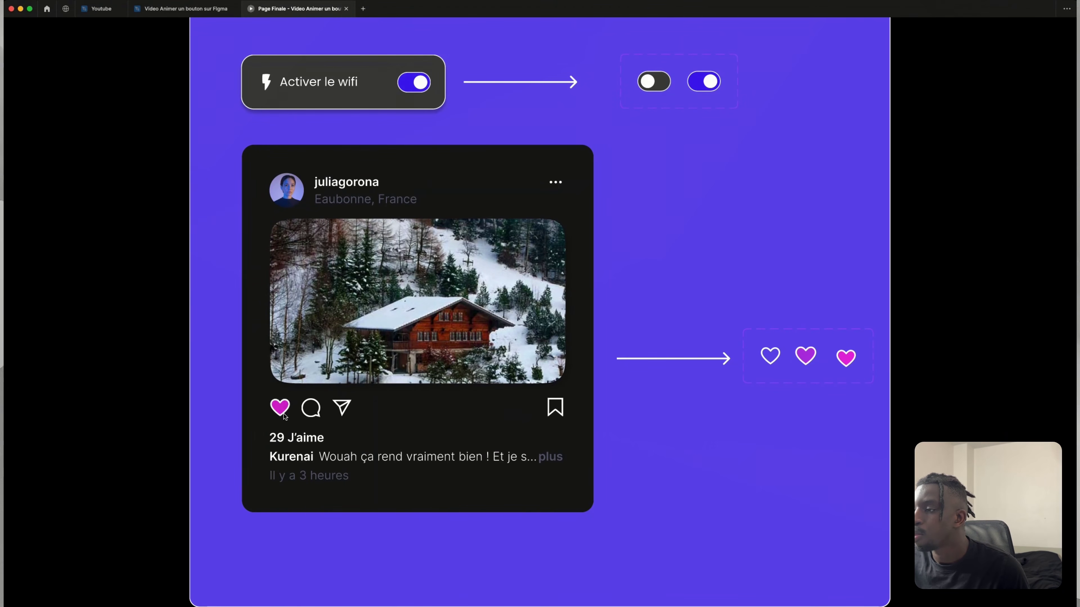
left_click(281, 412)
left_click(279, 408)
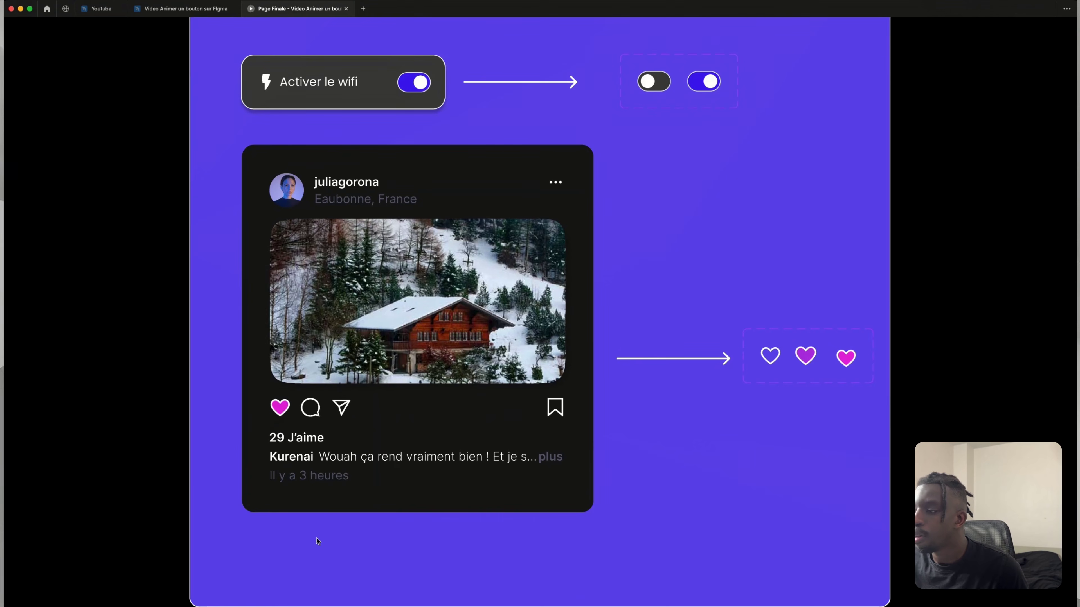
left_click(287, 409)
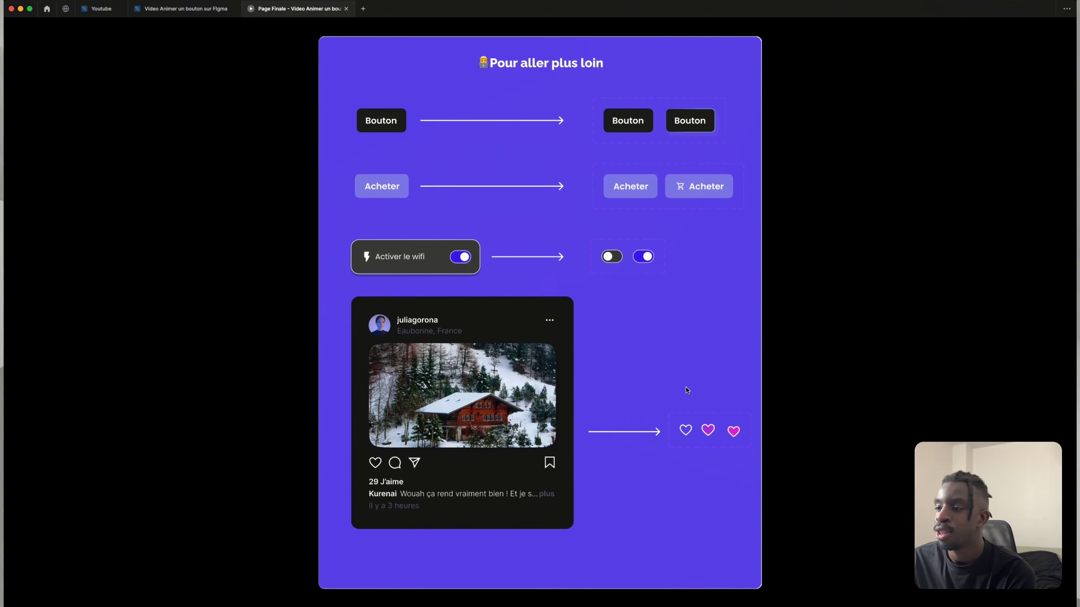